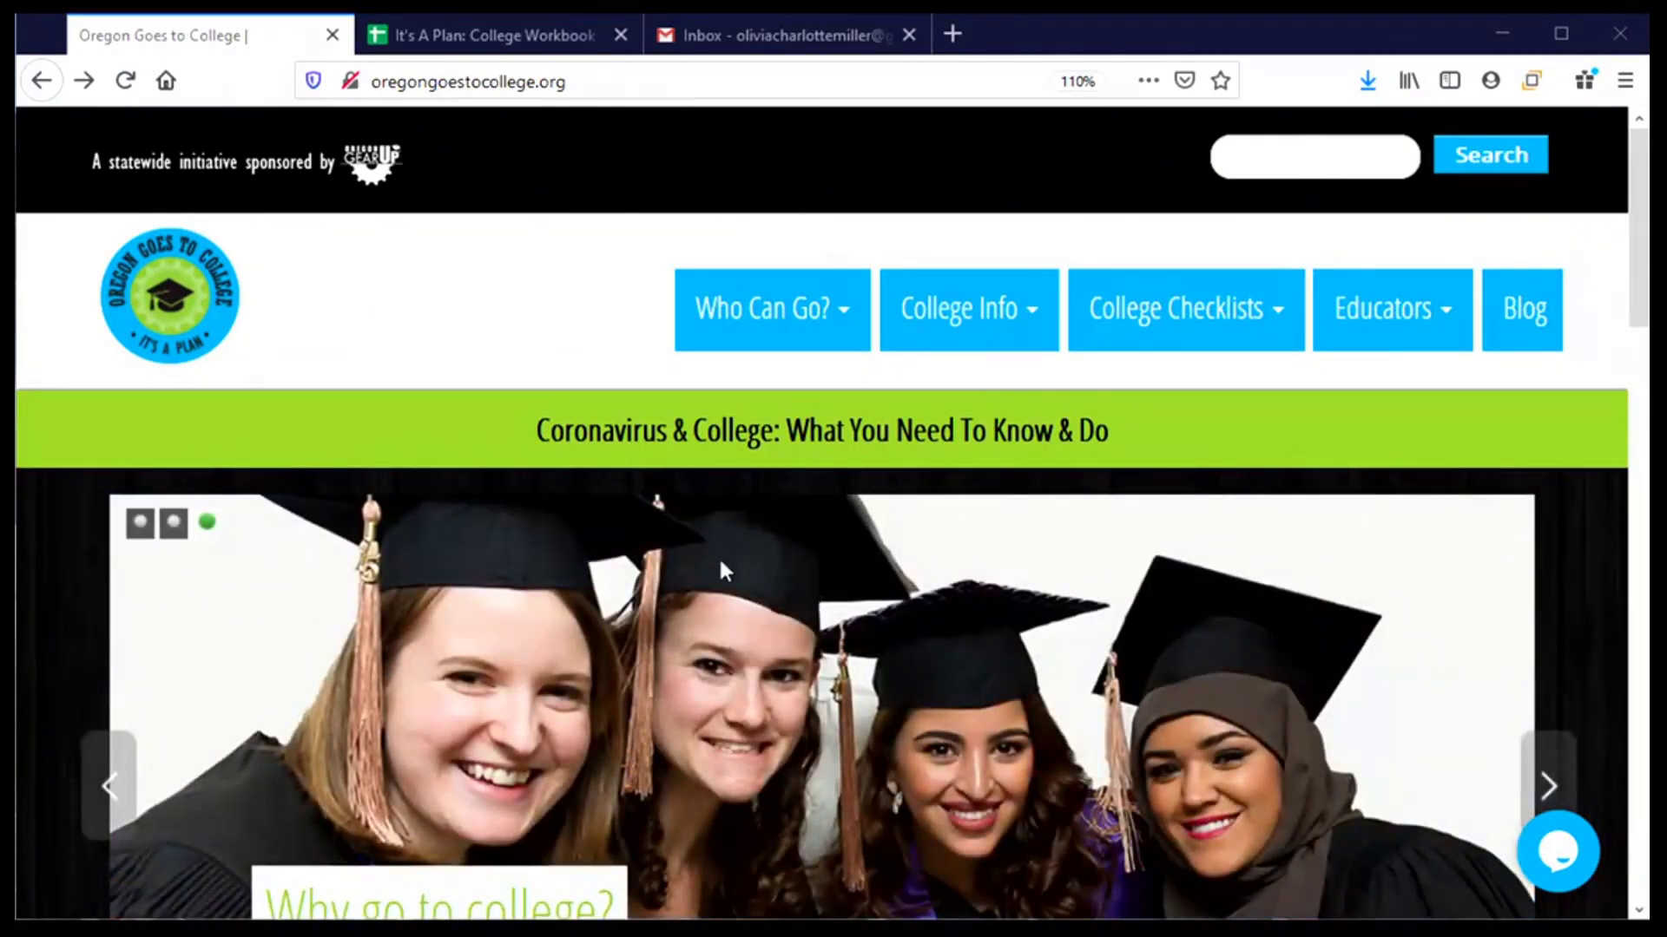
- Go to College Info > Apply to College and scroll down to the Apply online section
{"action": "mouse_move", "coordinate": [967, 343]}
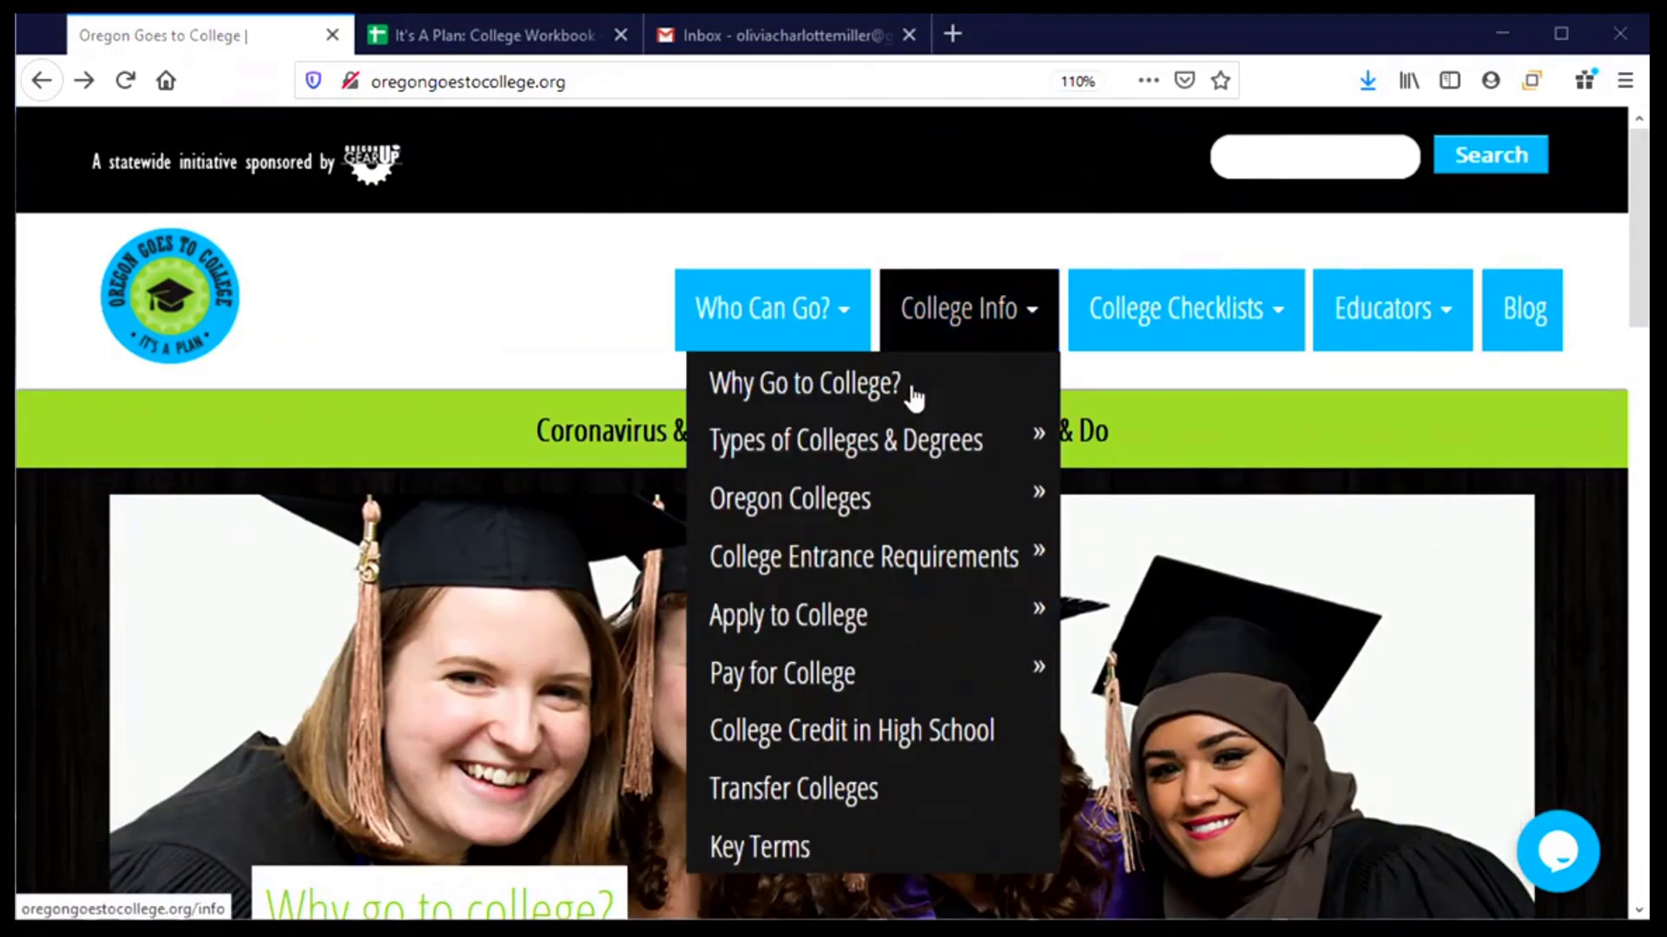
{"action": "left_click", "coordinate": [784, 621]}
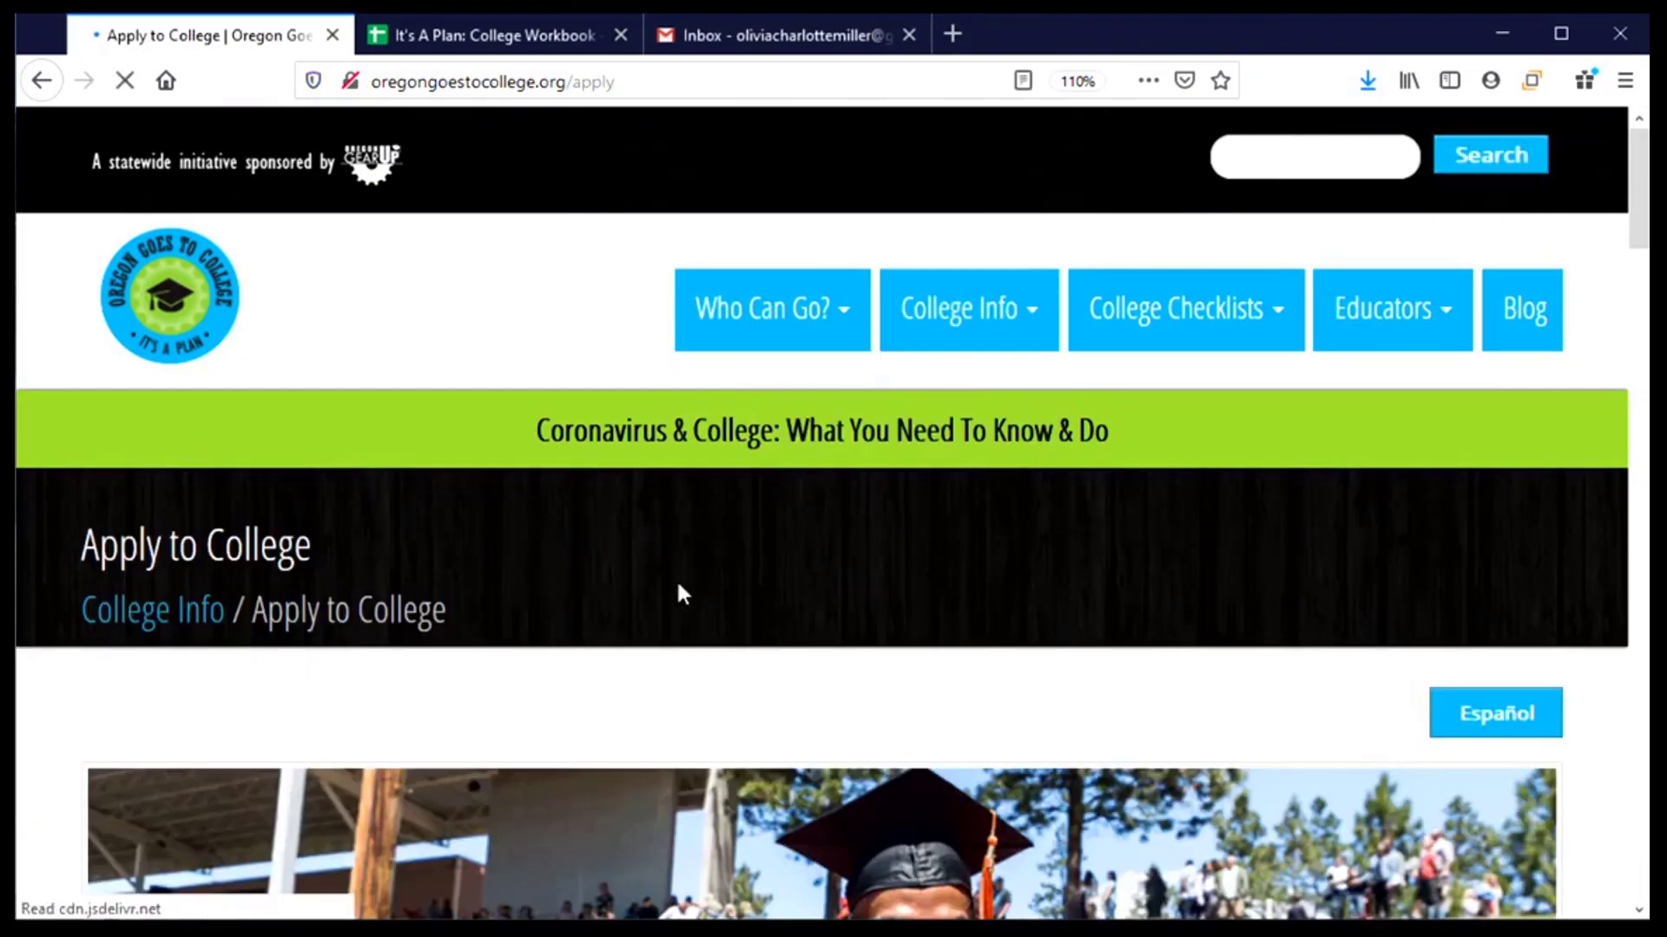
{"action": "scroll", "coordinate": [610, 556], "scroll_direction": "down", "scroll_amount": 5}
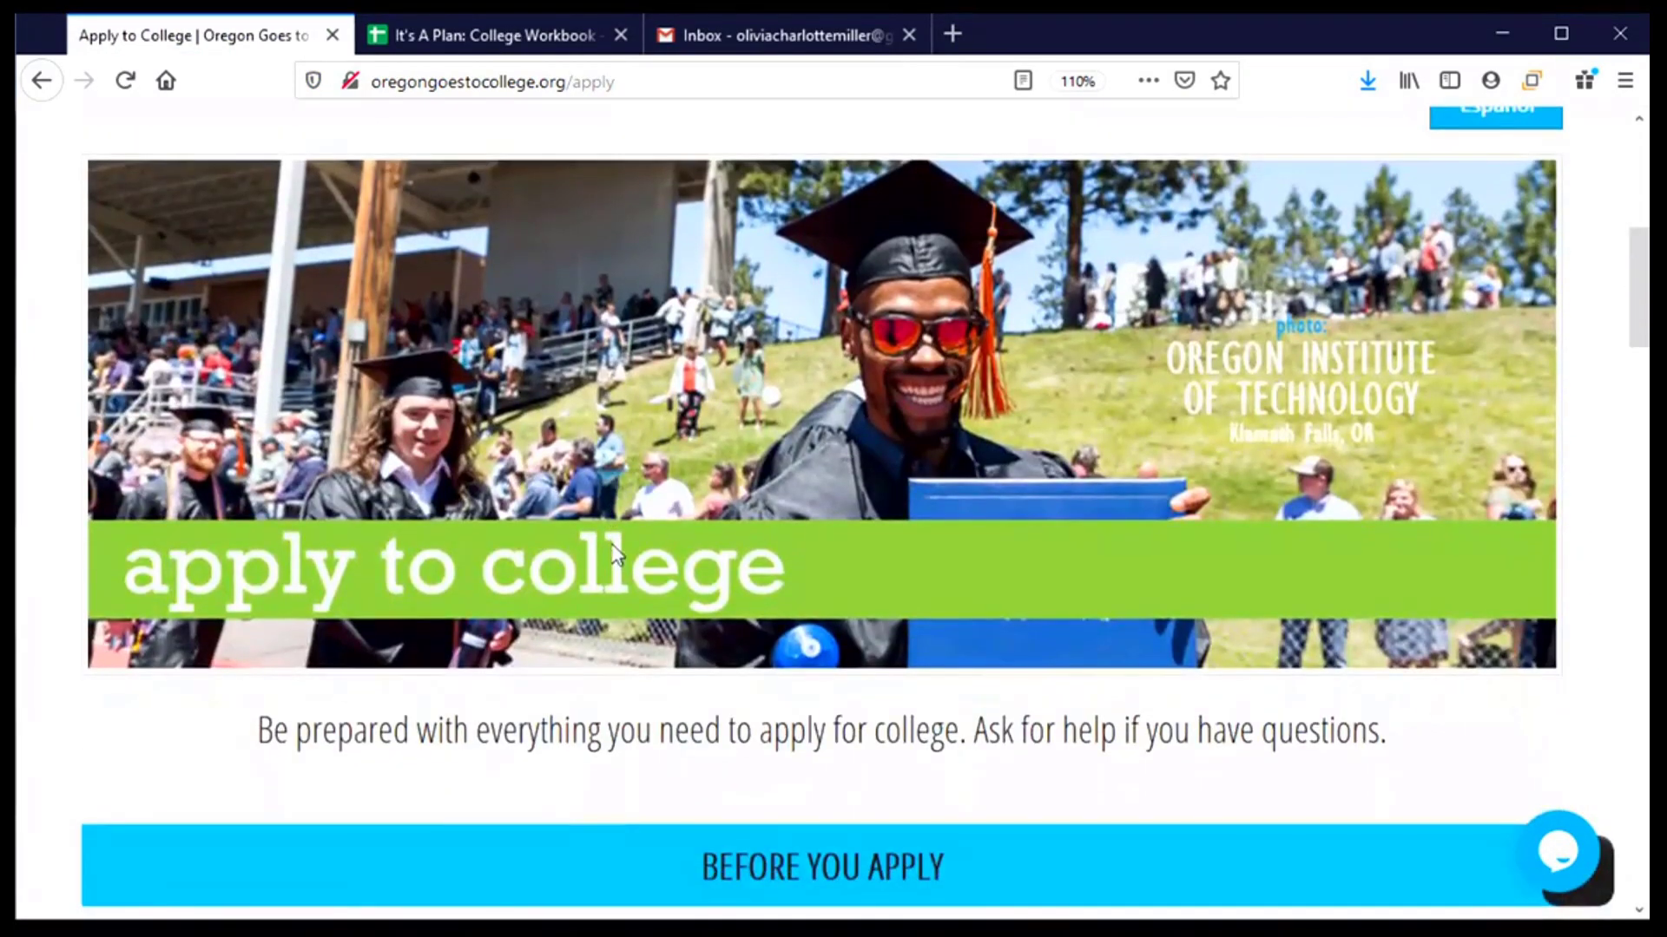
{"action": "scroll", "coordinate": [614, 558], "scroll_direction": "down", "scroll_amount": 5}
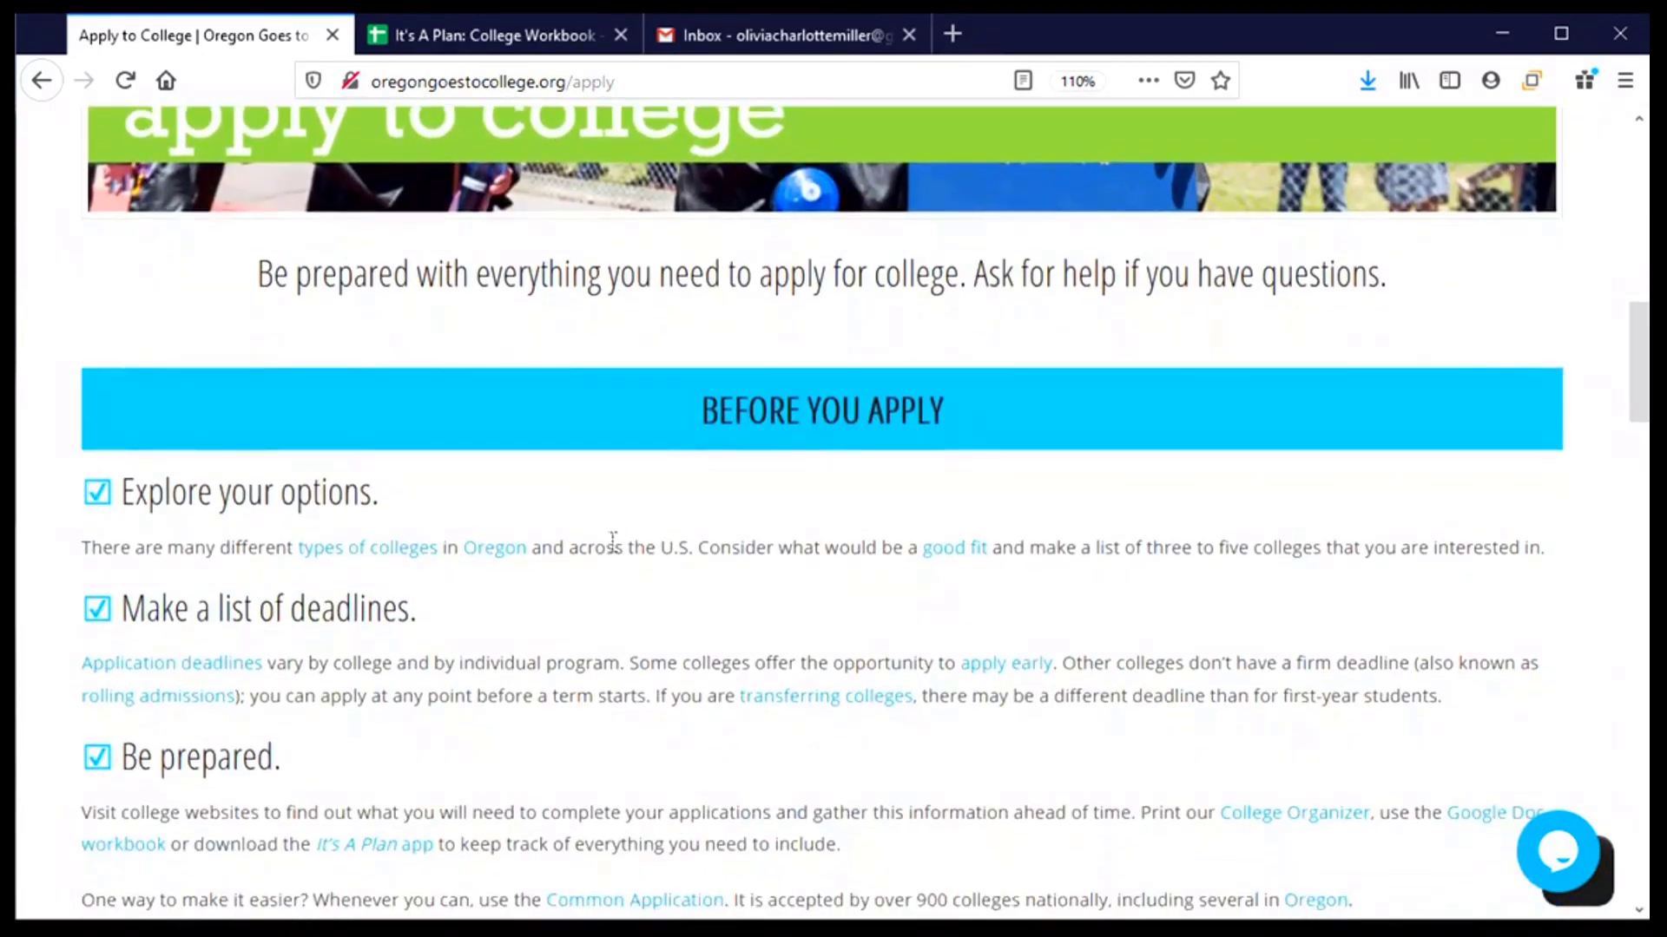
{"action": "scroll", "coordinate": [612, 551], "scroll_direction": "down", "scroll_amount": 5}
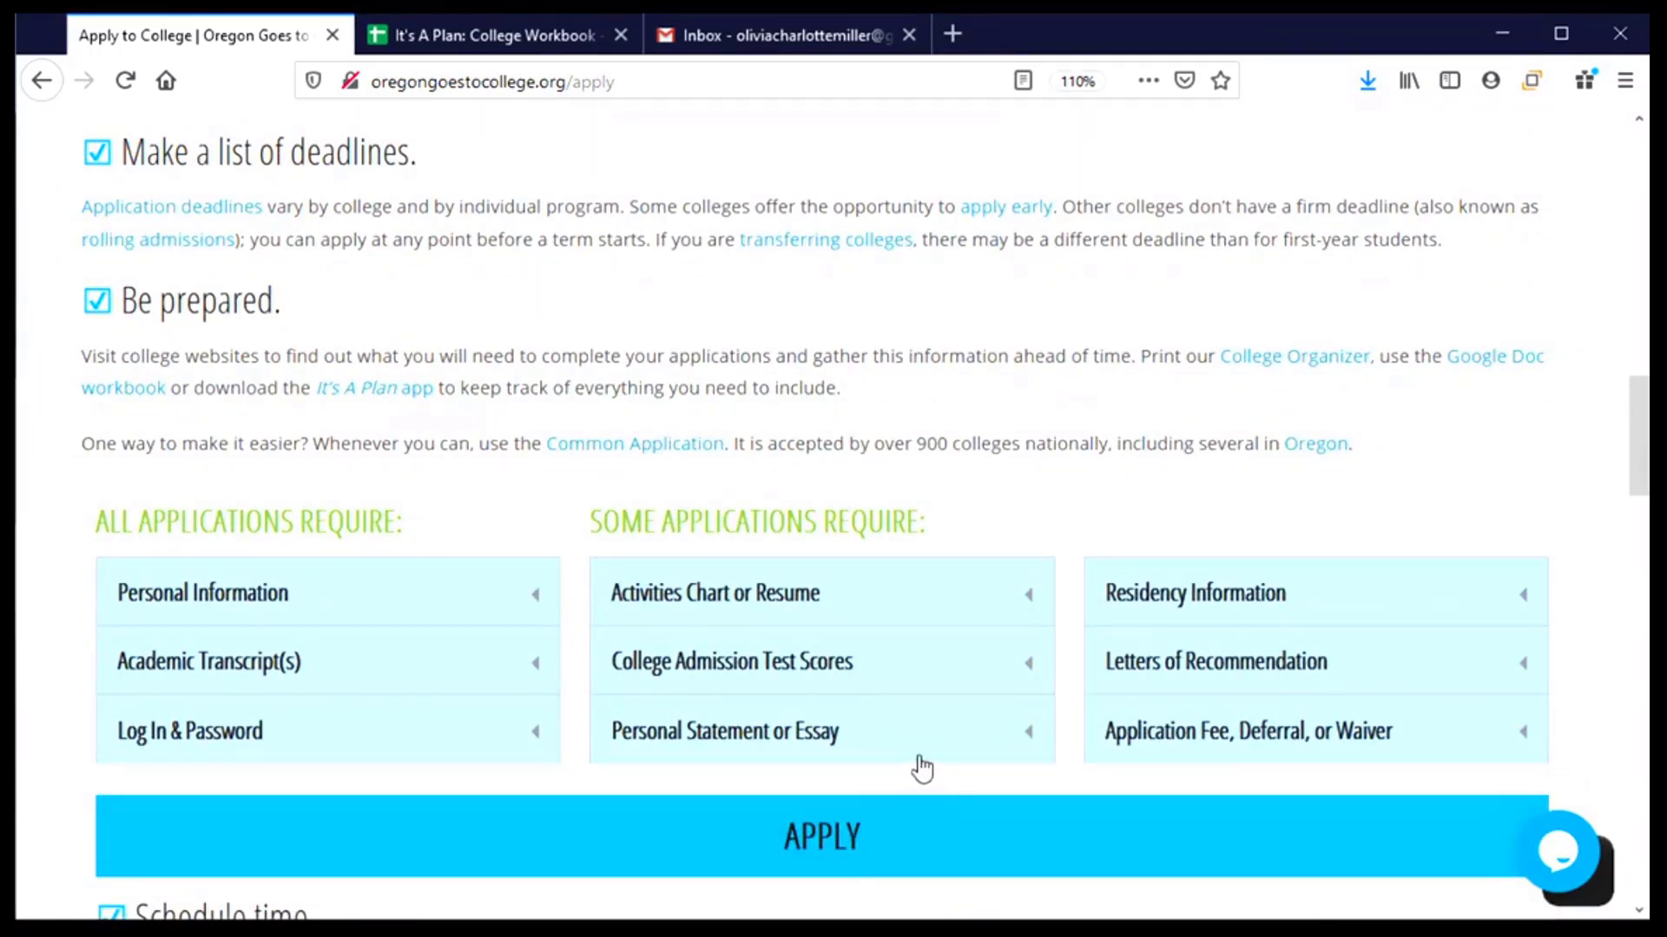
{"action": "scroll", "coordinate": [919, 770], "scroll_direction": "down", "scroll_amount": 3}
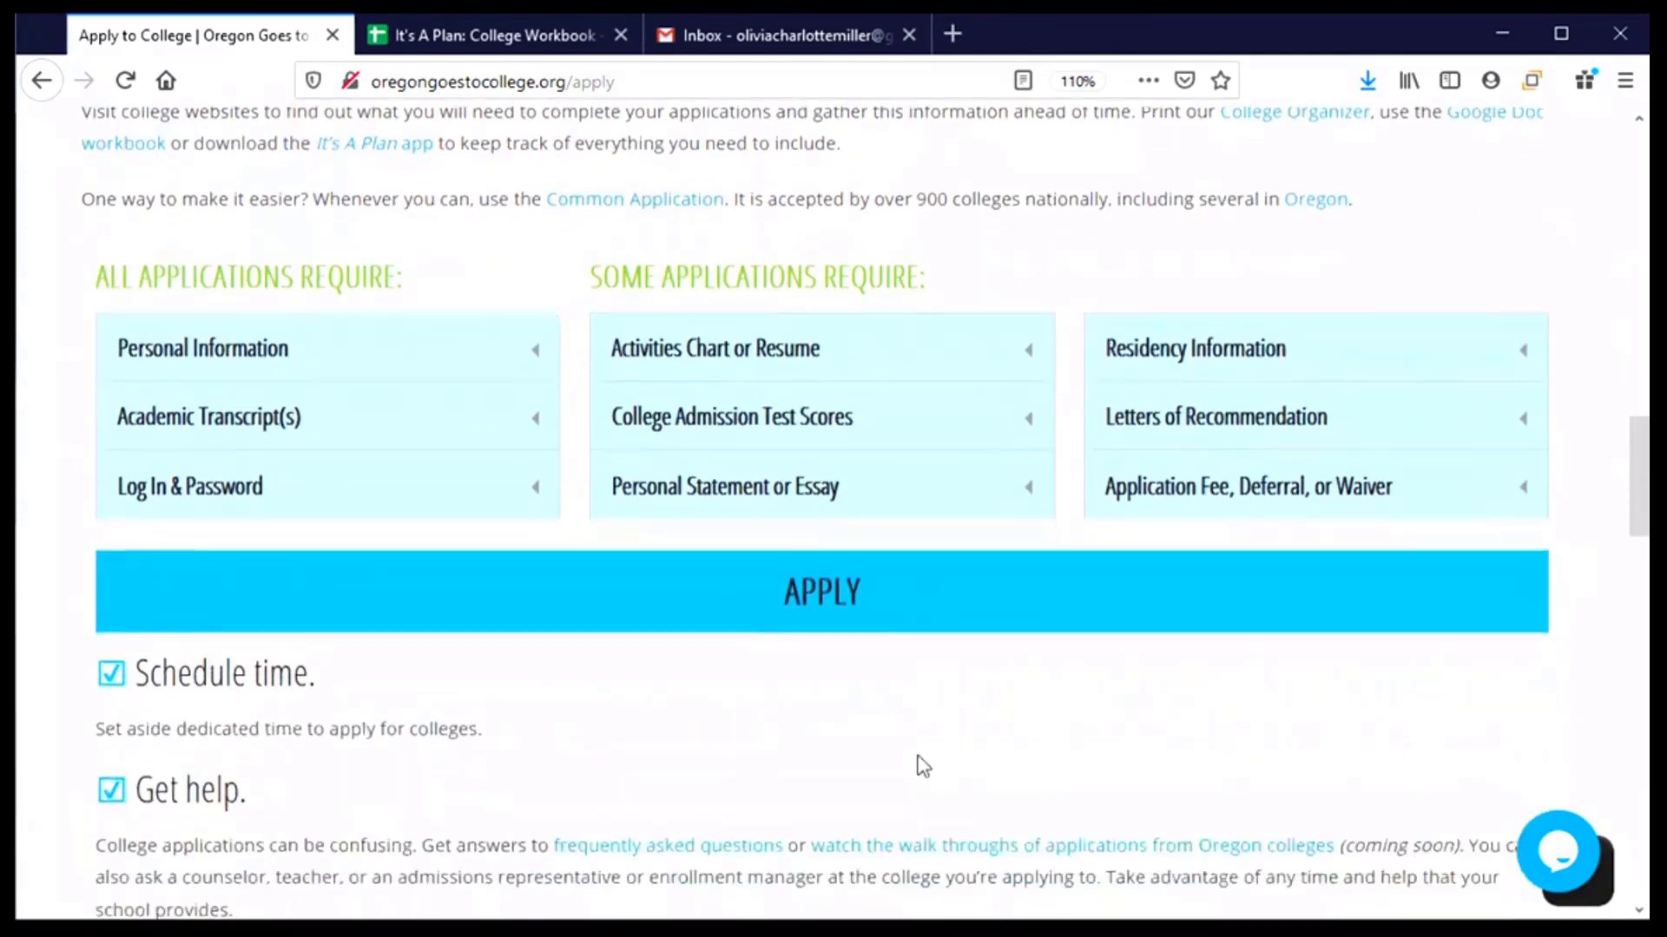
{"action": "scroll", "coordinate": [849, 846], "scroll_direction": "down", "scroll_amount": 2}
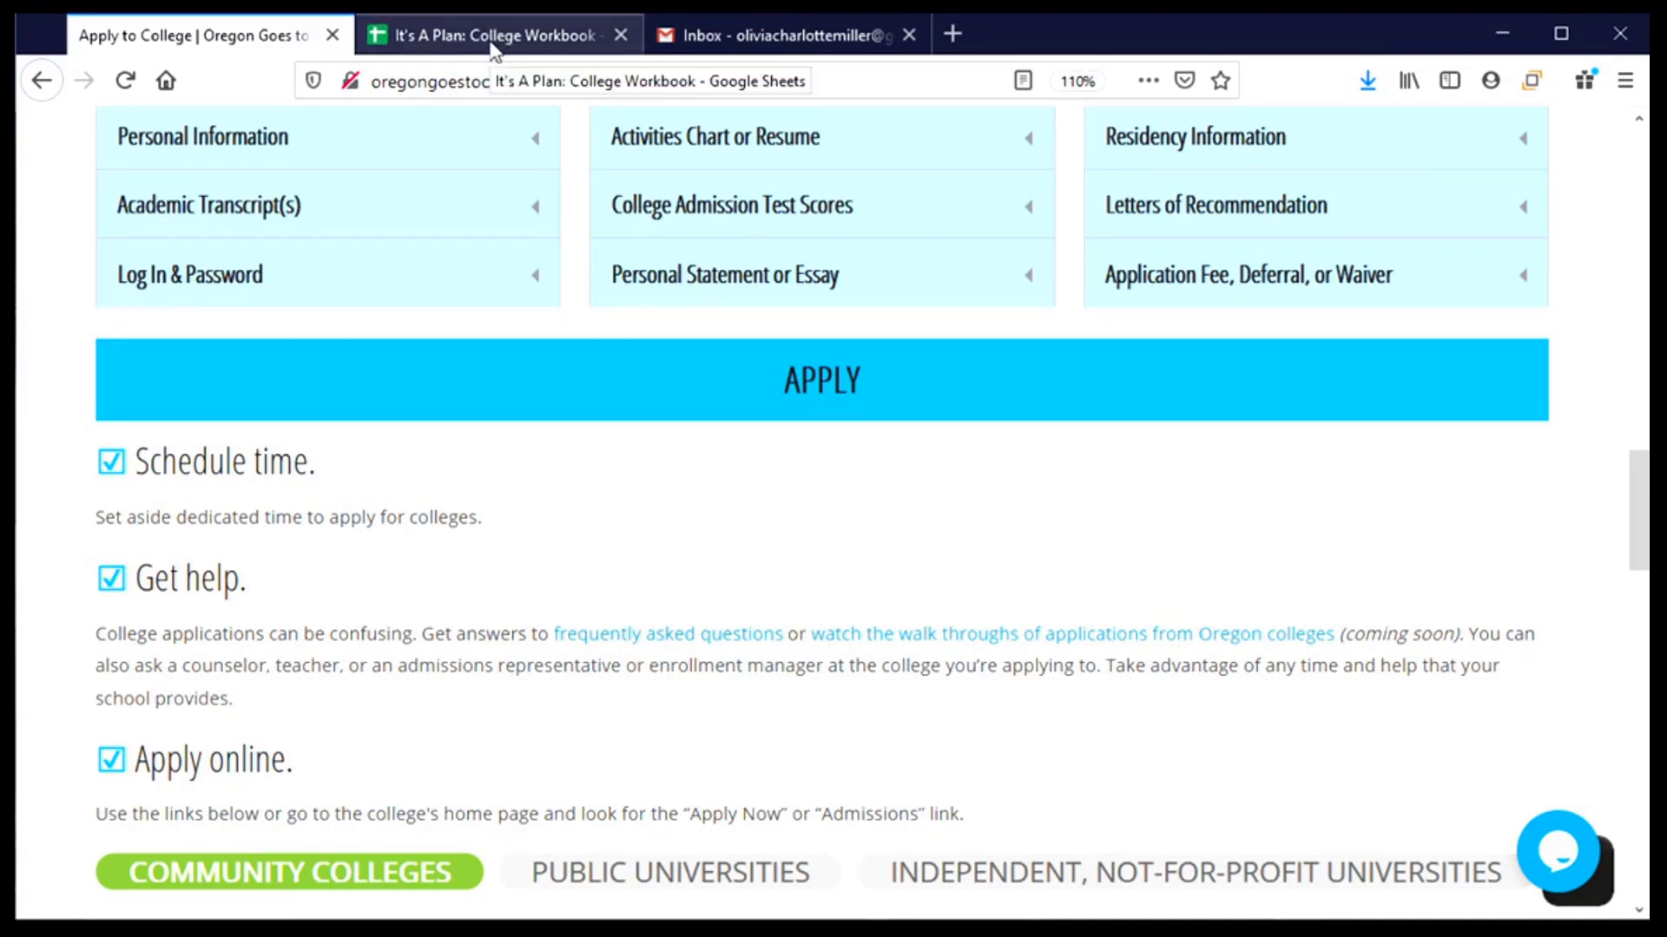
{"action": "left_click", "coordinate": [493, 45]}
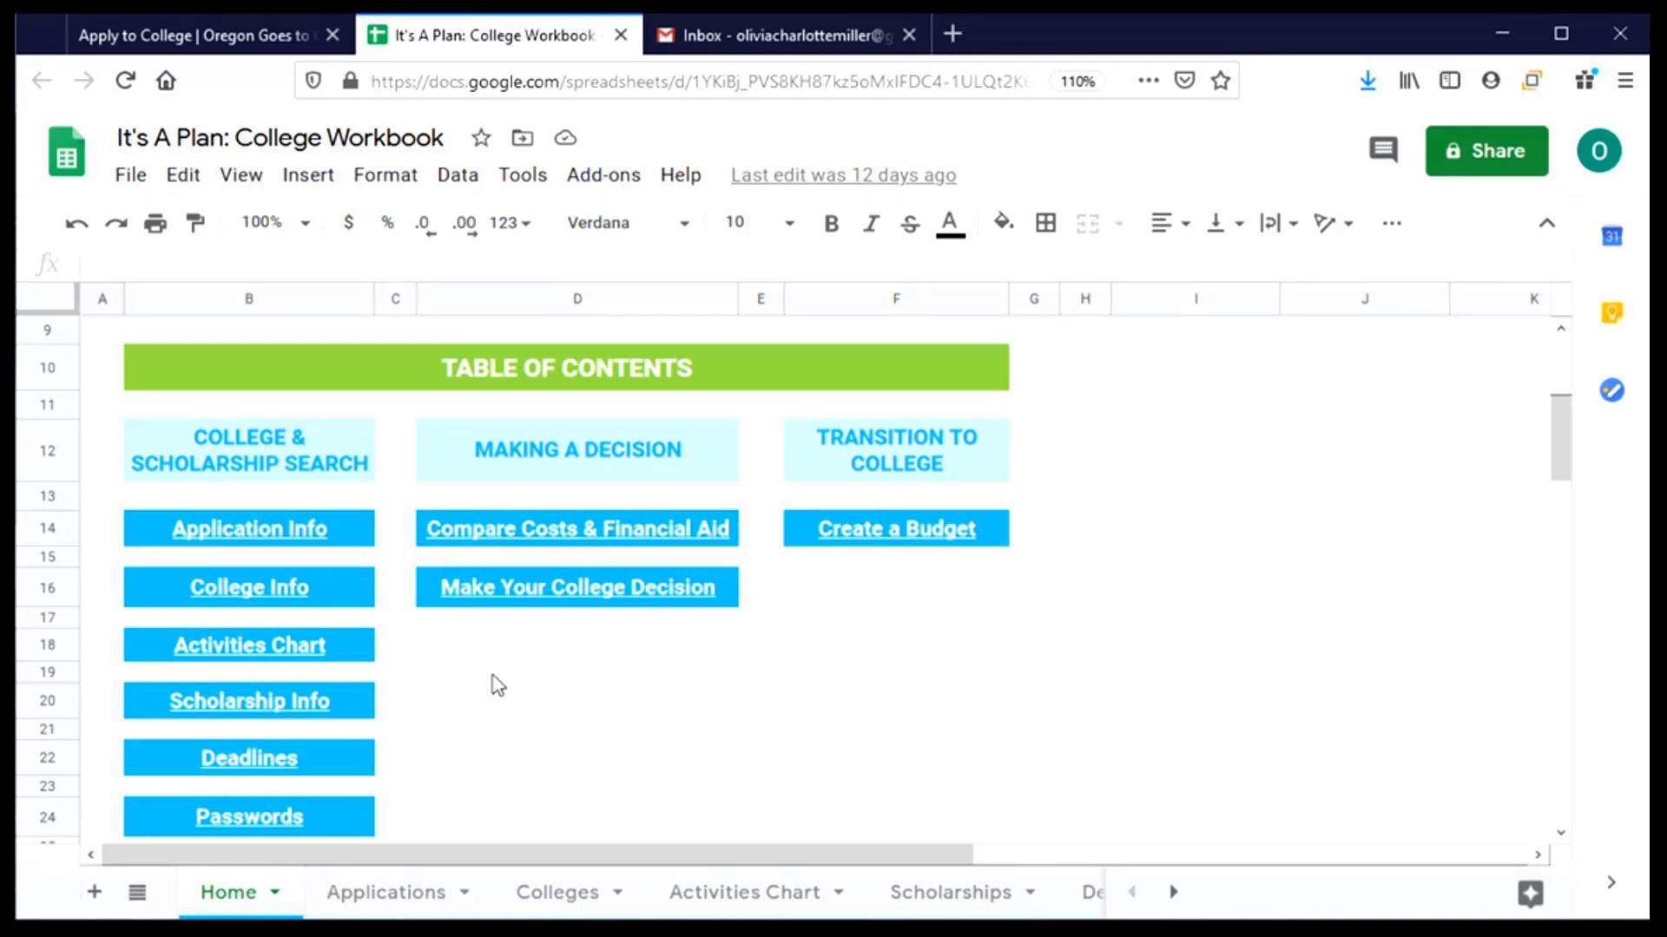
{"action": "left_click", "coordinate": [180, 55]}
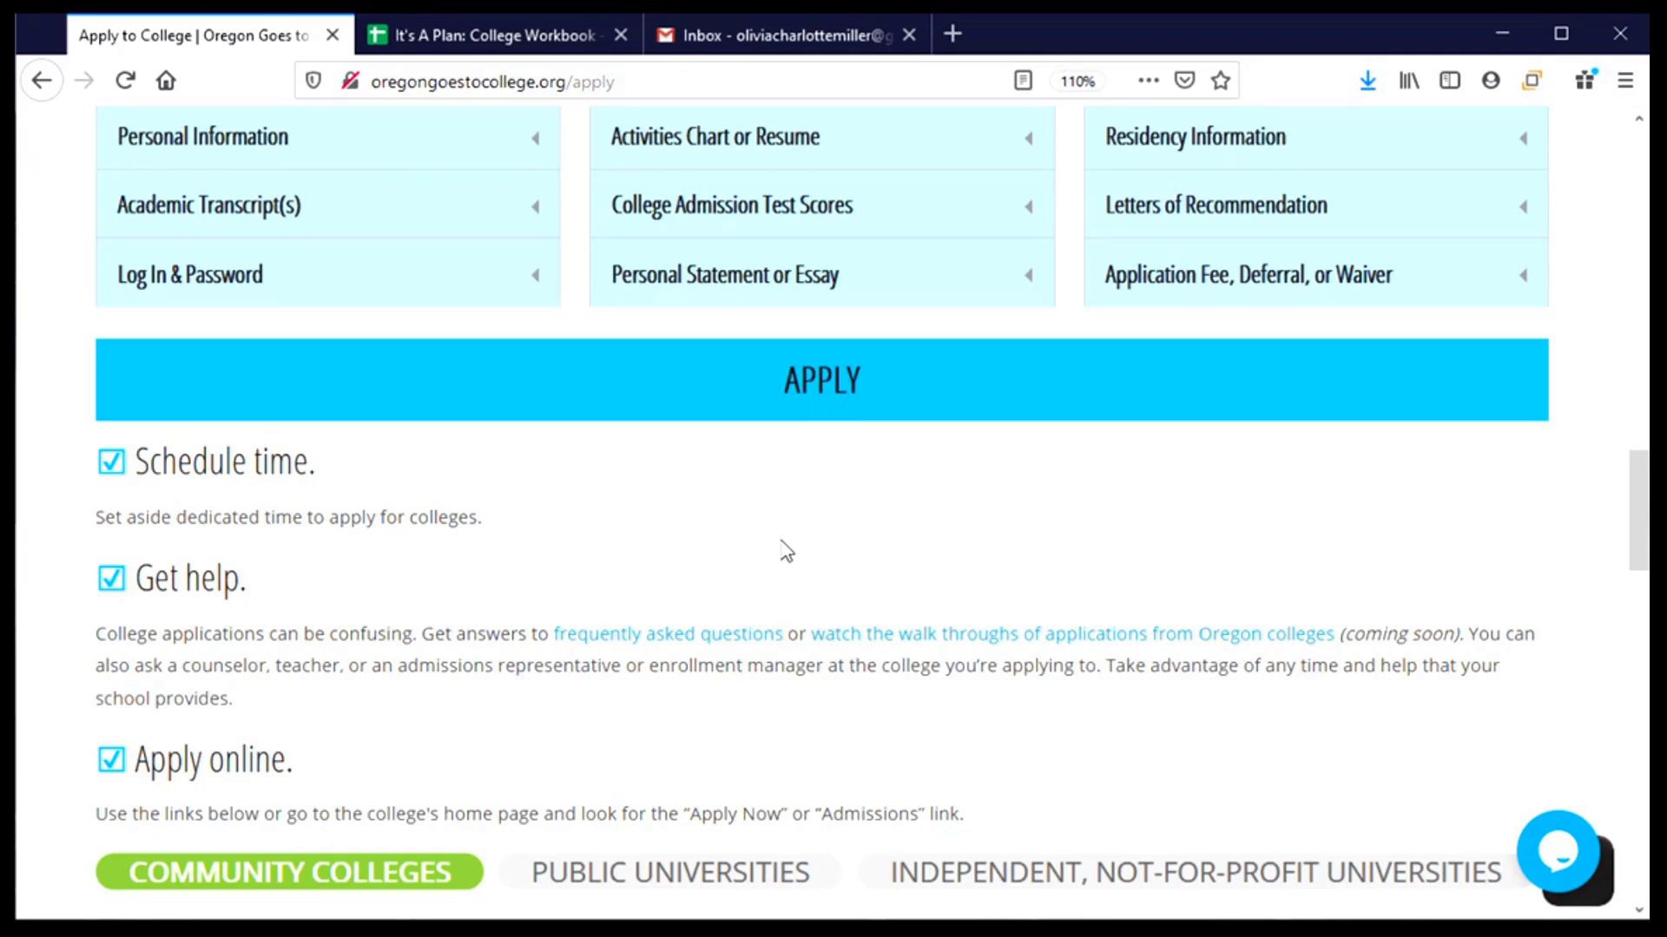
- Show the Public Universities table with each school's 2020-21 application fee and deadlines
{"action": "scroll", "coordinate": [785, 551], "scroll_direction": "down", "scroll_amount": 3}
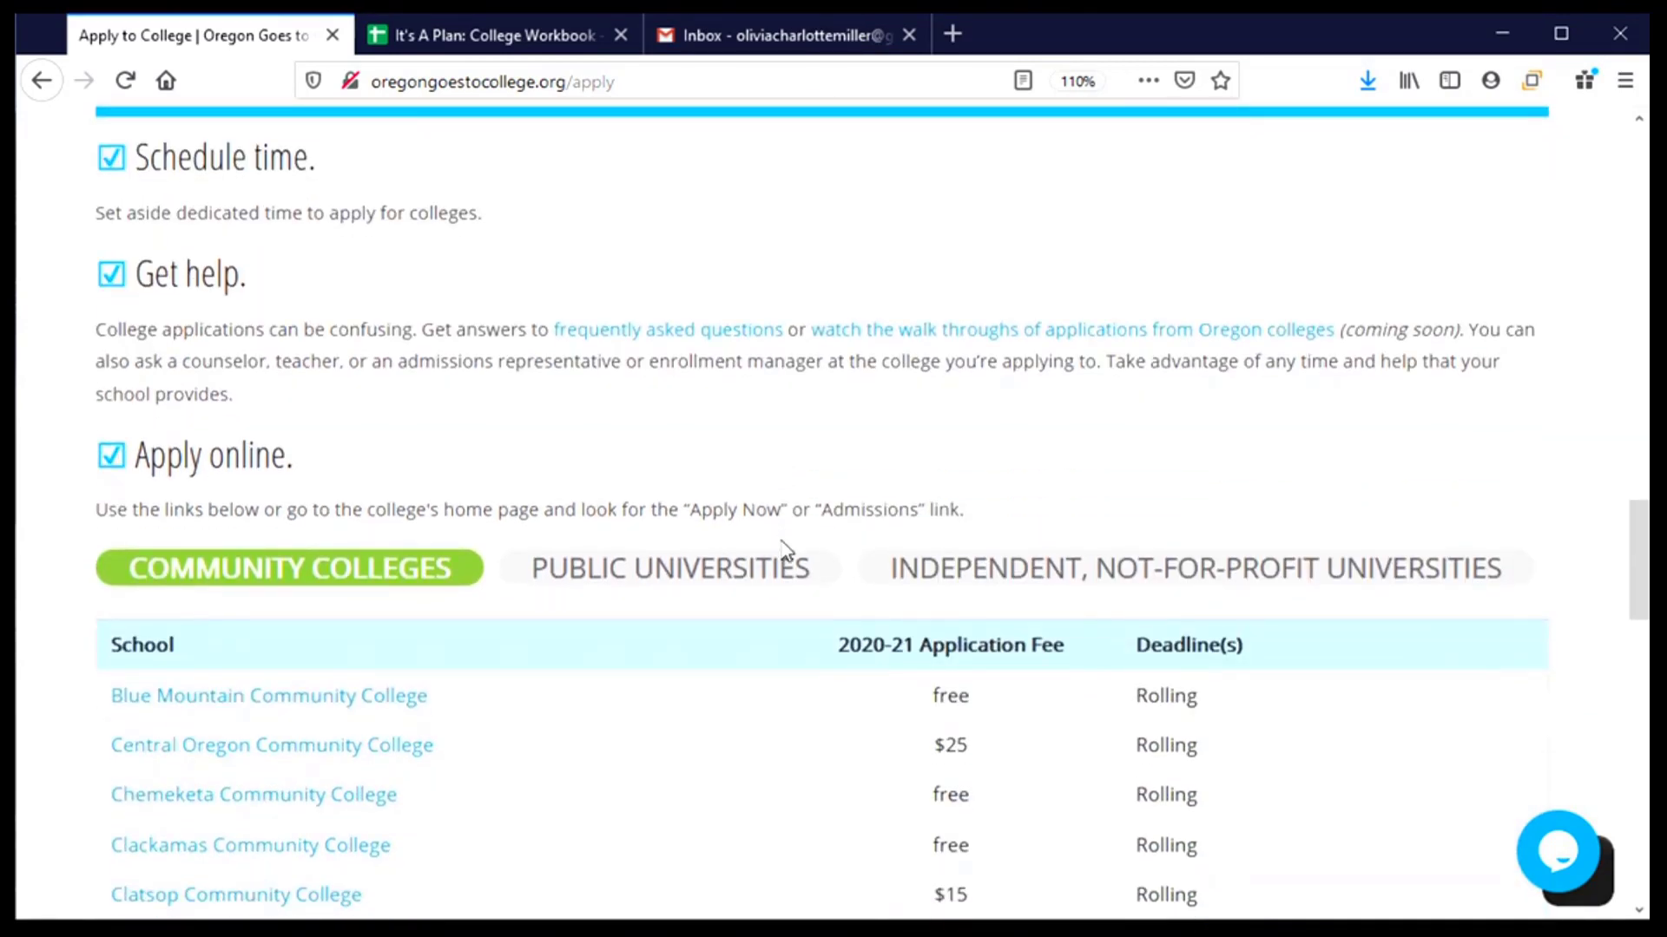
{"action": "scroll", "coordinate": [785, 551], "scroll_direction": "down", "scroll_amount": 5}
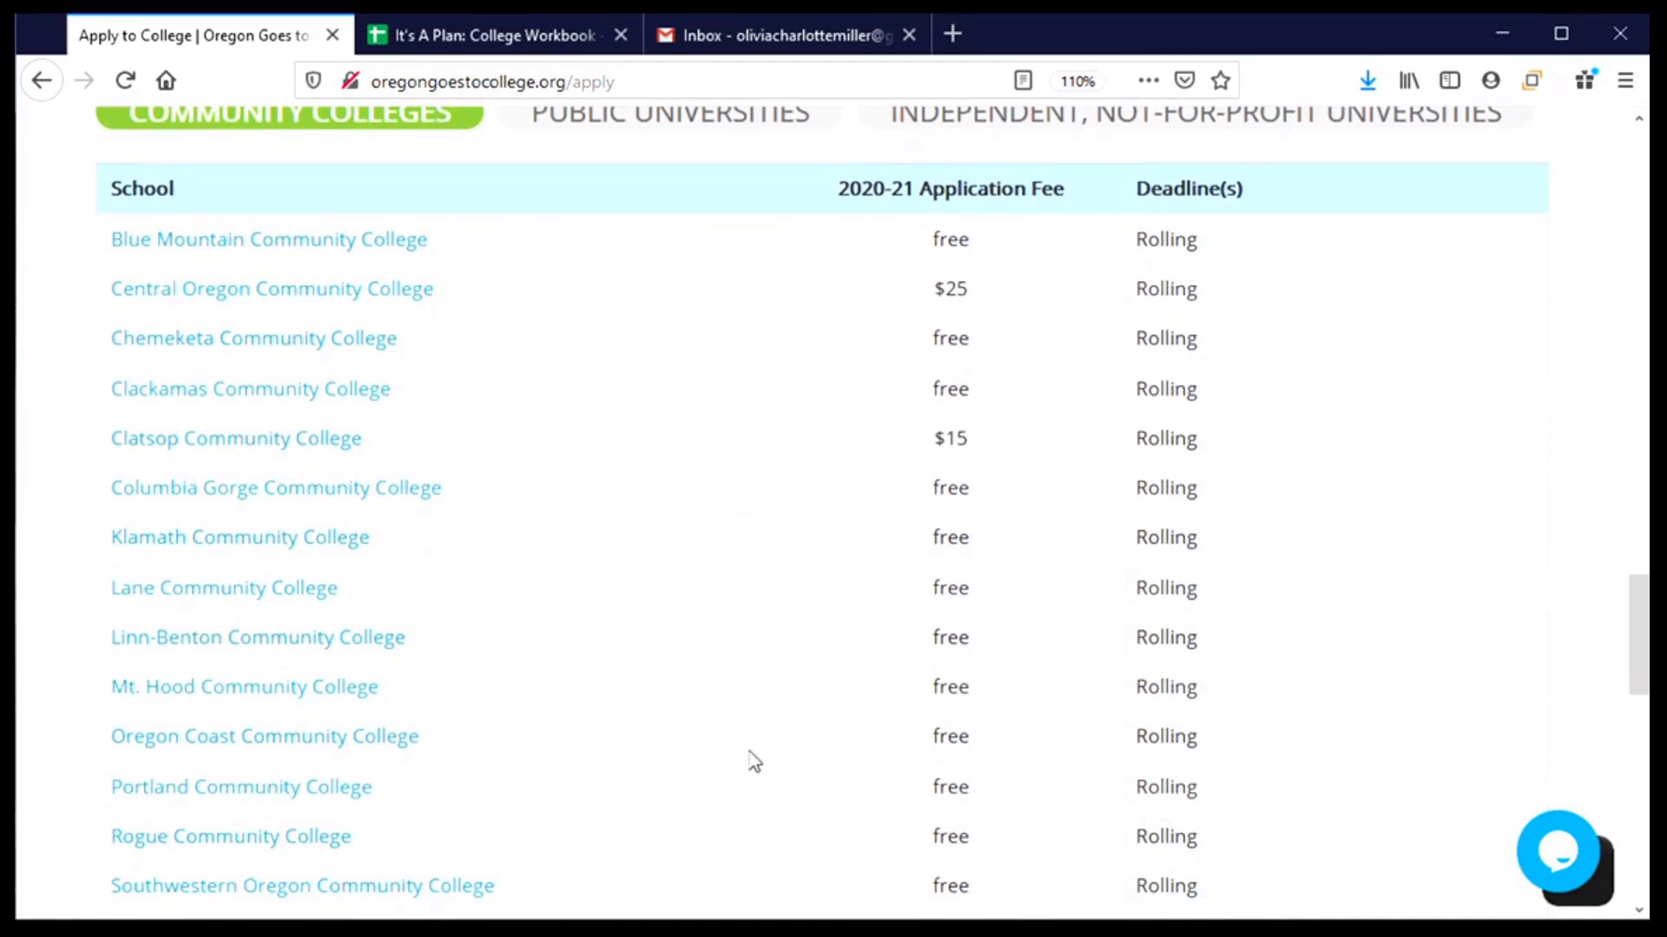
{"action": "left_click", "coordinate": [685, 129]}
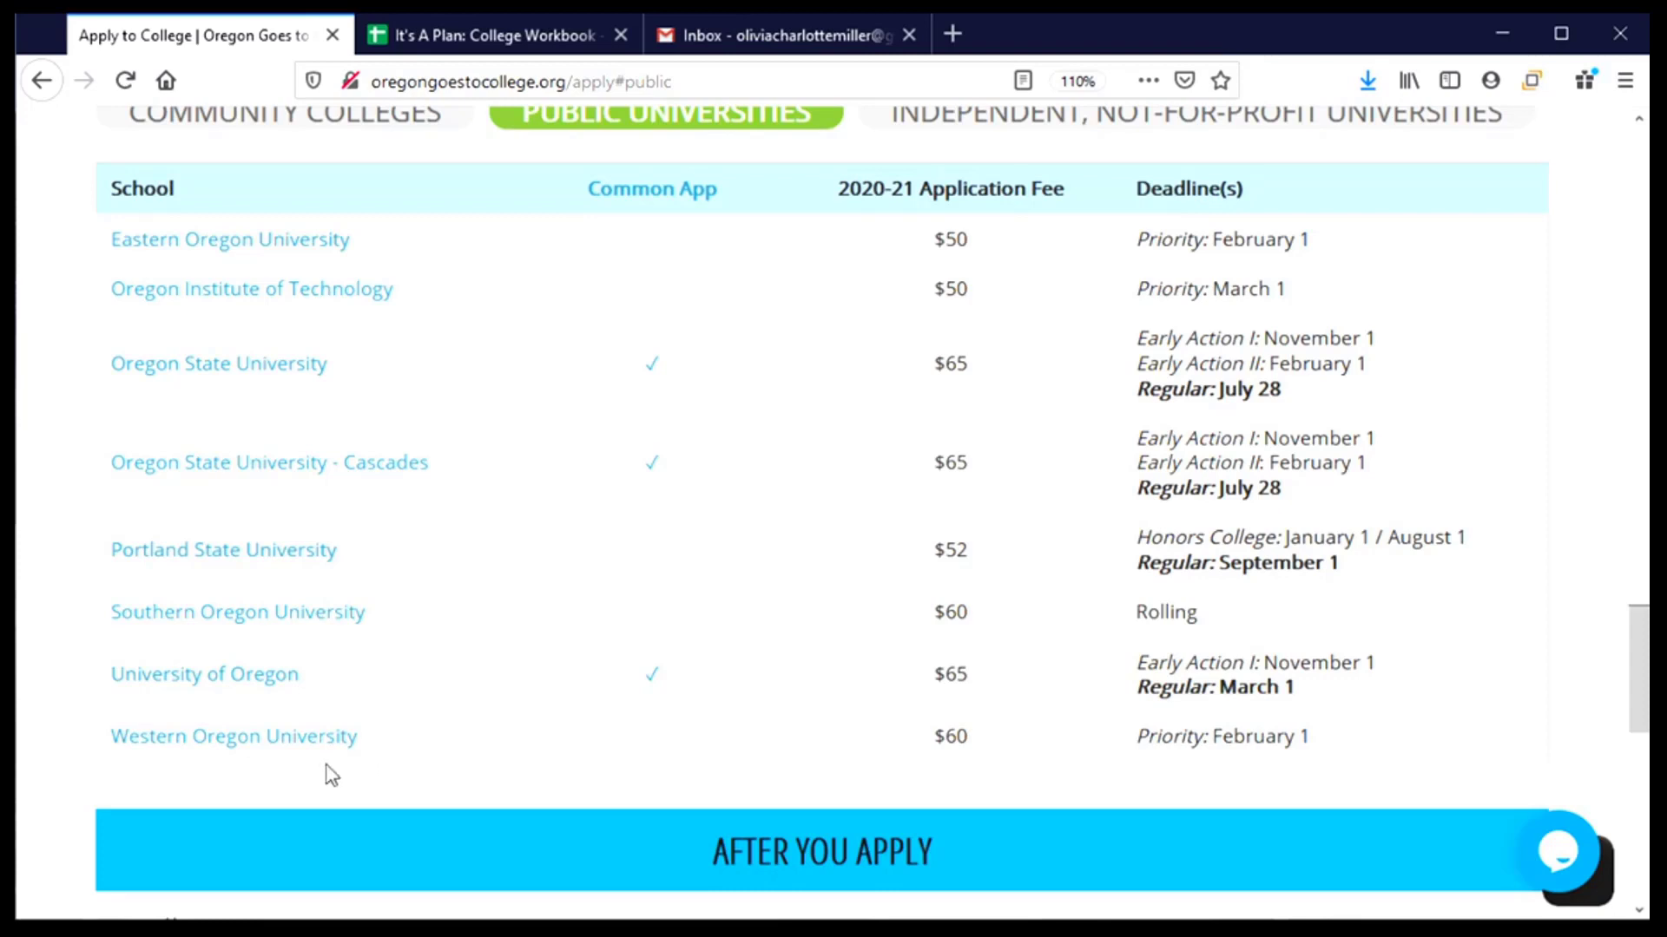
- Open Western Oregon University's Apply page and jump to its Undergraduate application section
{"action": "left_click", "coordinate": [179, 758]}
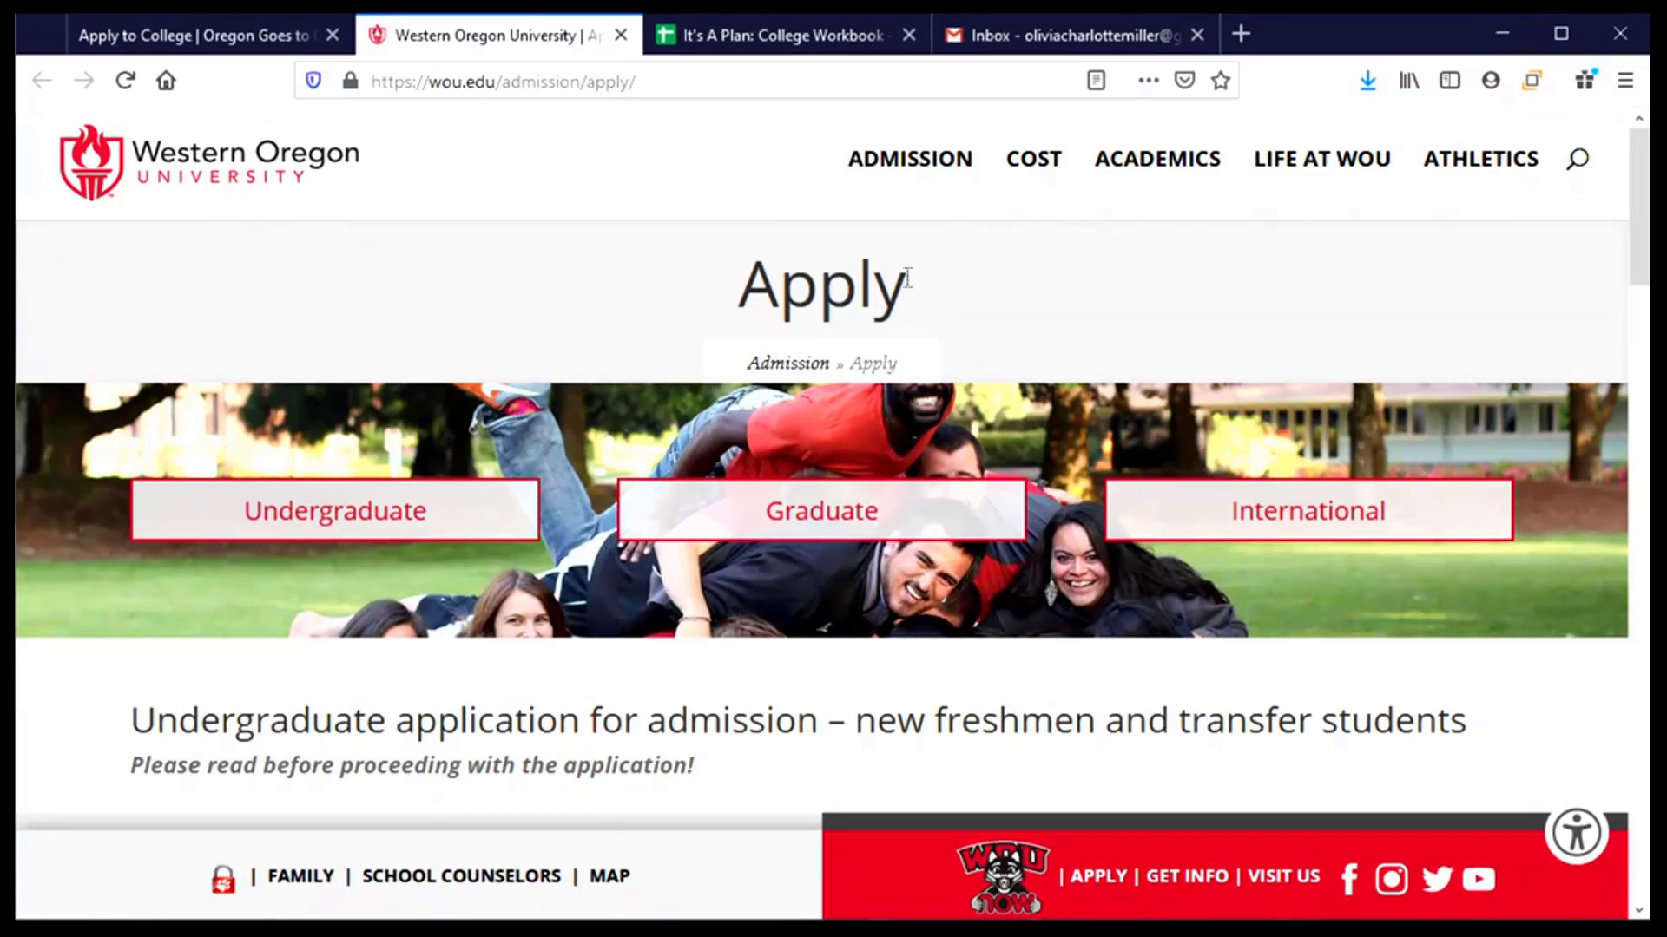
{"action": "scroll", "coordinate": [500, 282], "scroll_direction": "down", "scroll_amount": 3}
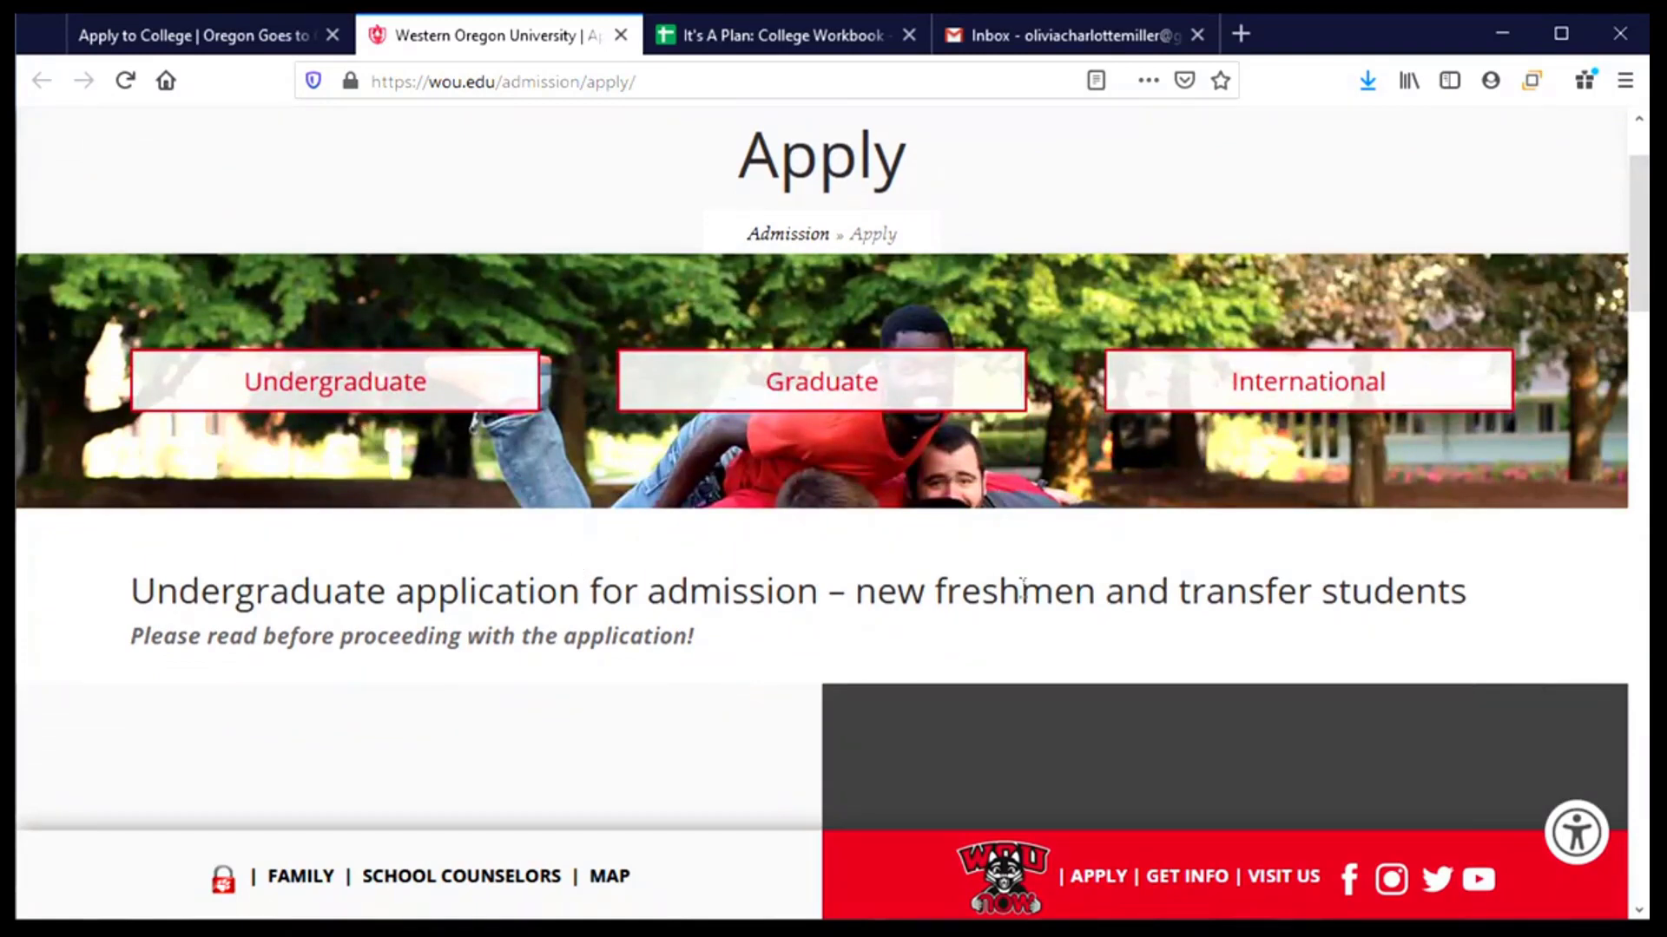
{"action": "left_click", "coordinate": [272, 395]}
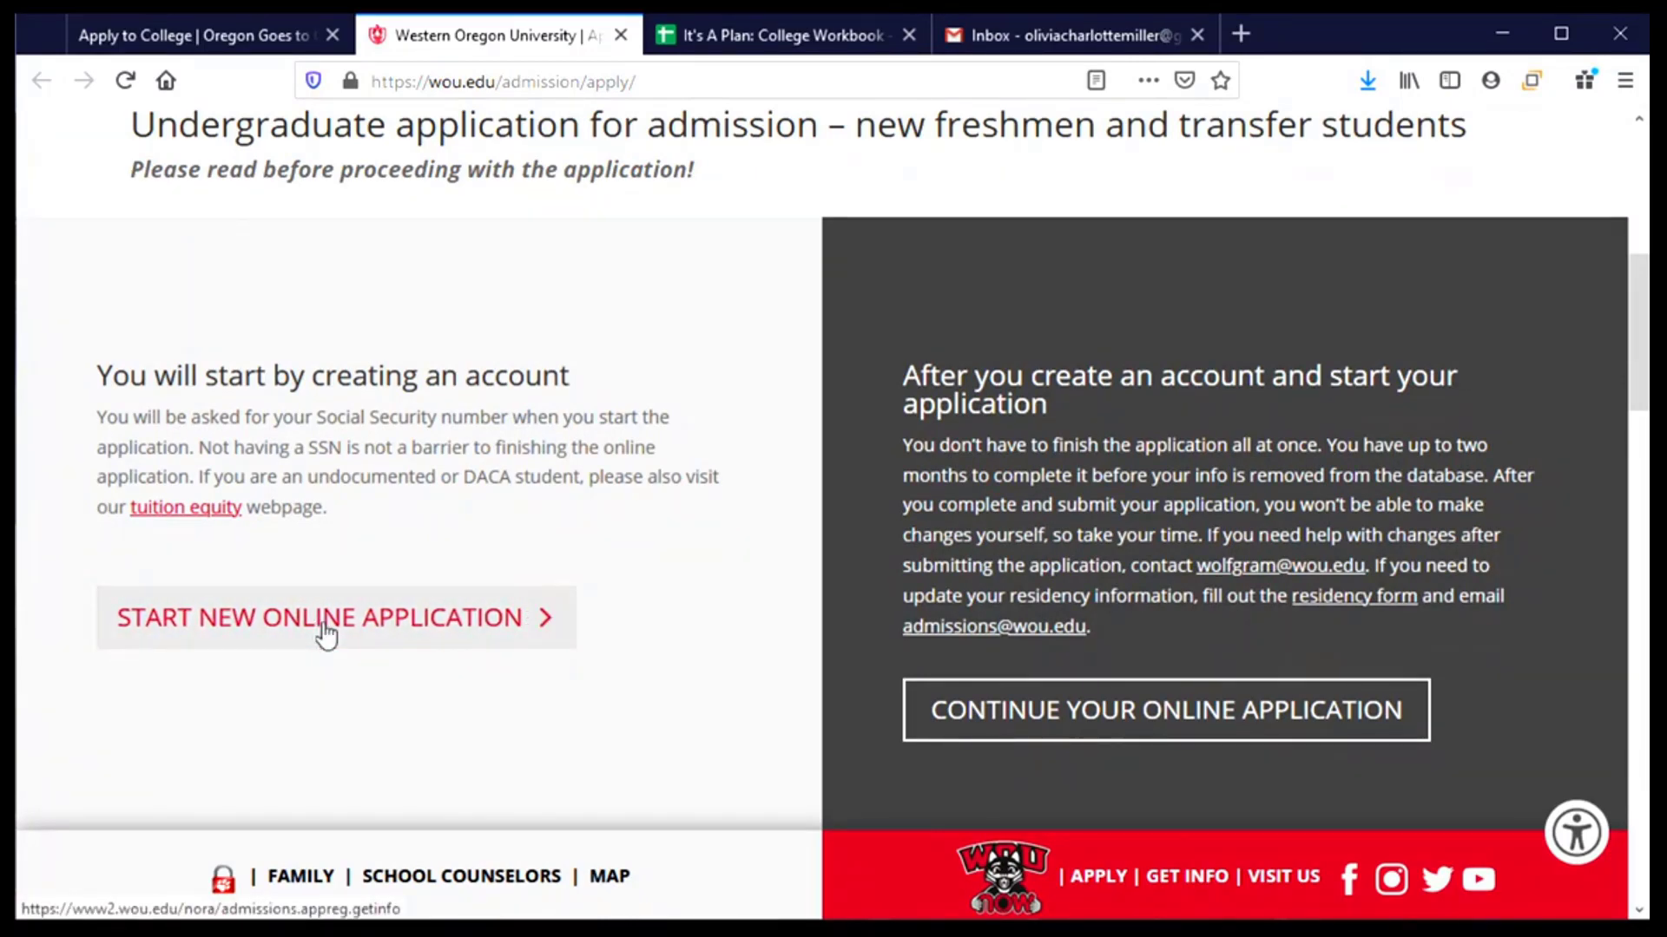
- Start a new undergraduate application and enter the applicant's first, middle, last and preferred names
{"action": "left_click", "coordinate": [325, 633]}
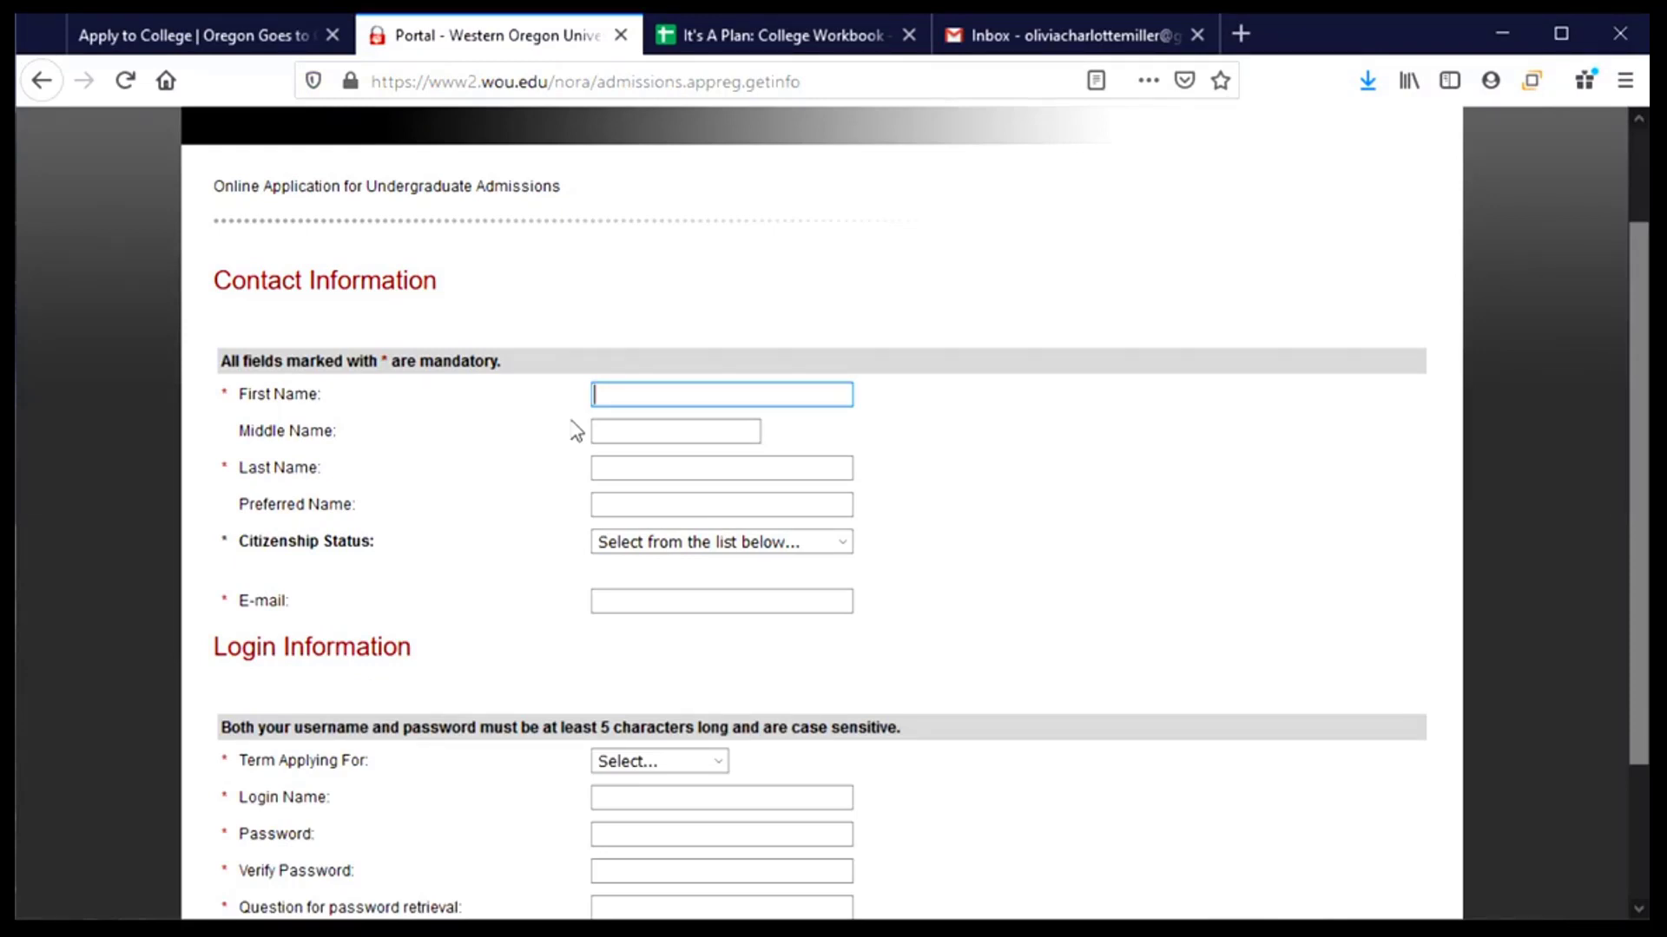
{"action": "key", "text": "Tab"}
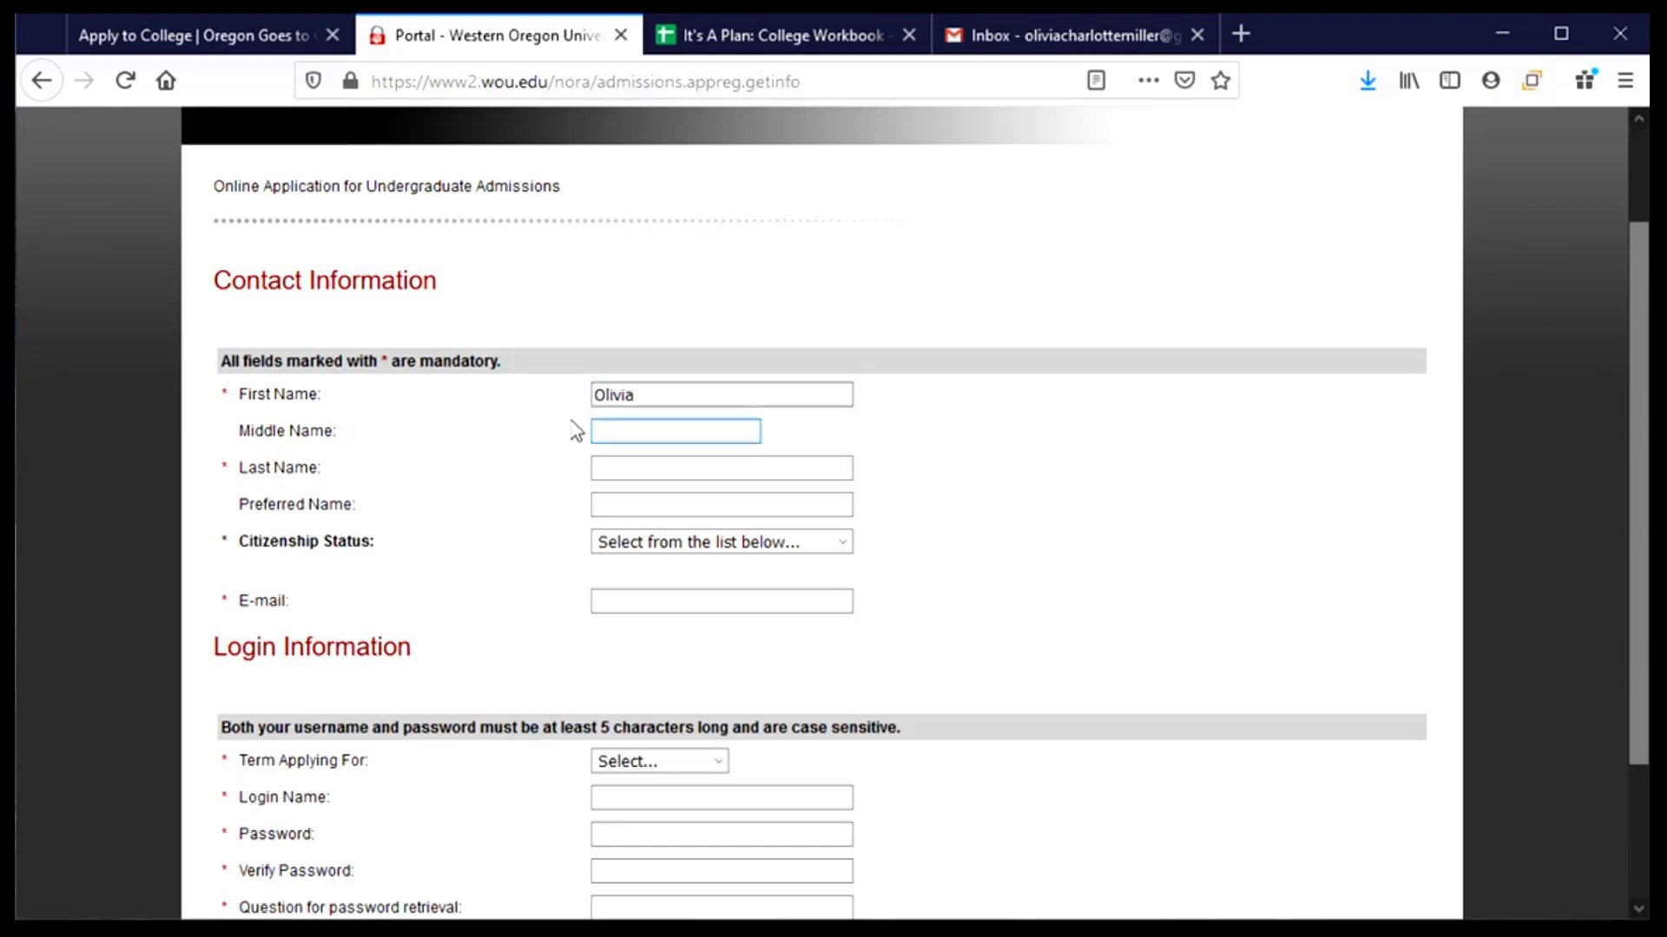
{"action": "left_click", "coordinate": [662, 467]}
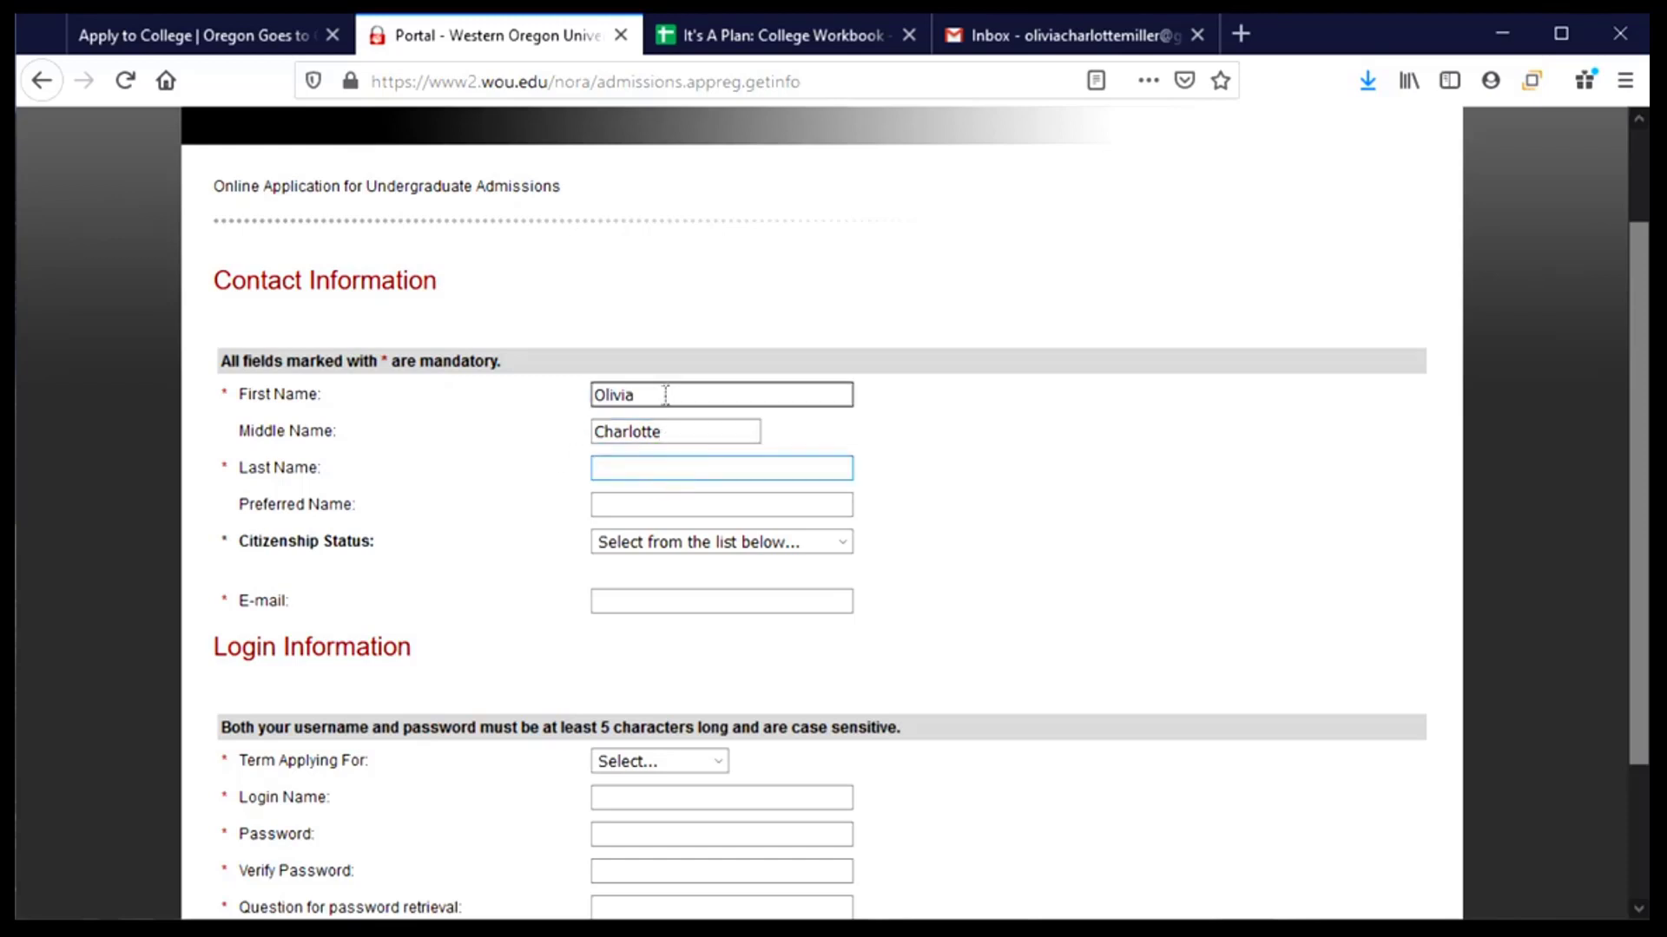
{"action": "left_click", "coordinate": [663, 467]}
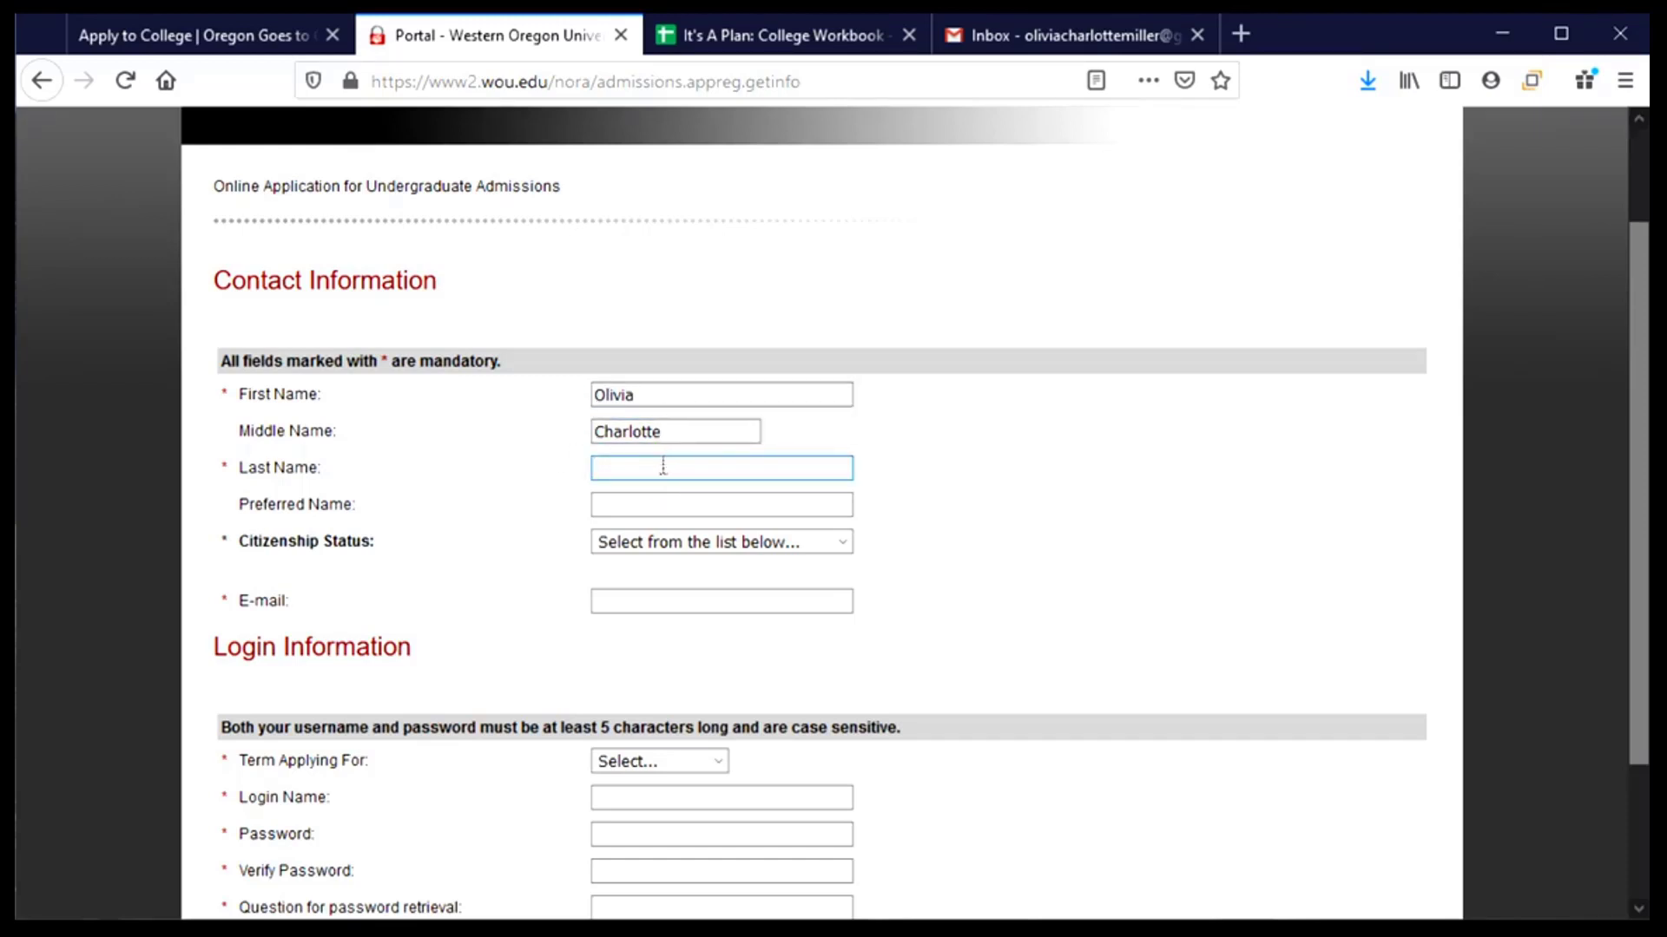
{"action": "key", "text": "Tab"}
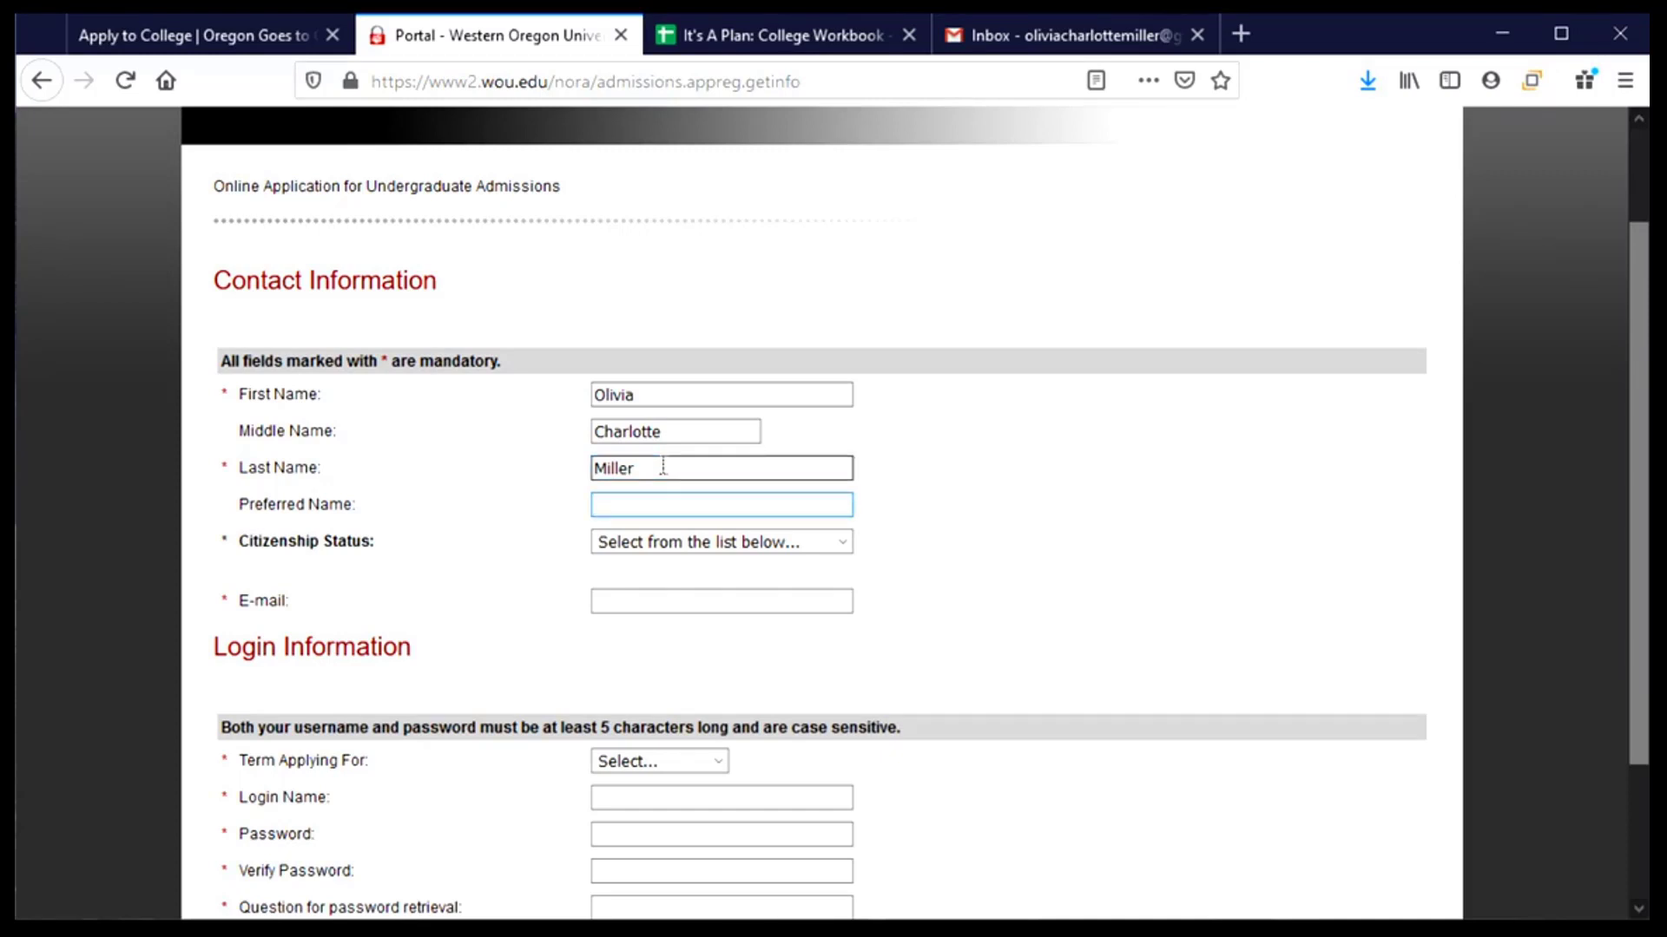
{"action": "type", "text": "Livvy"}
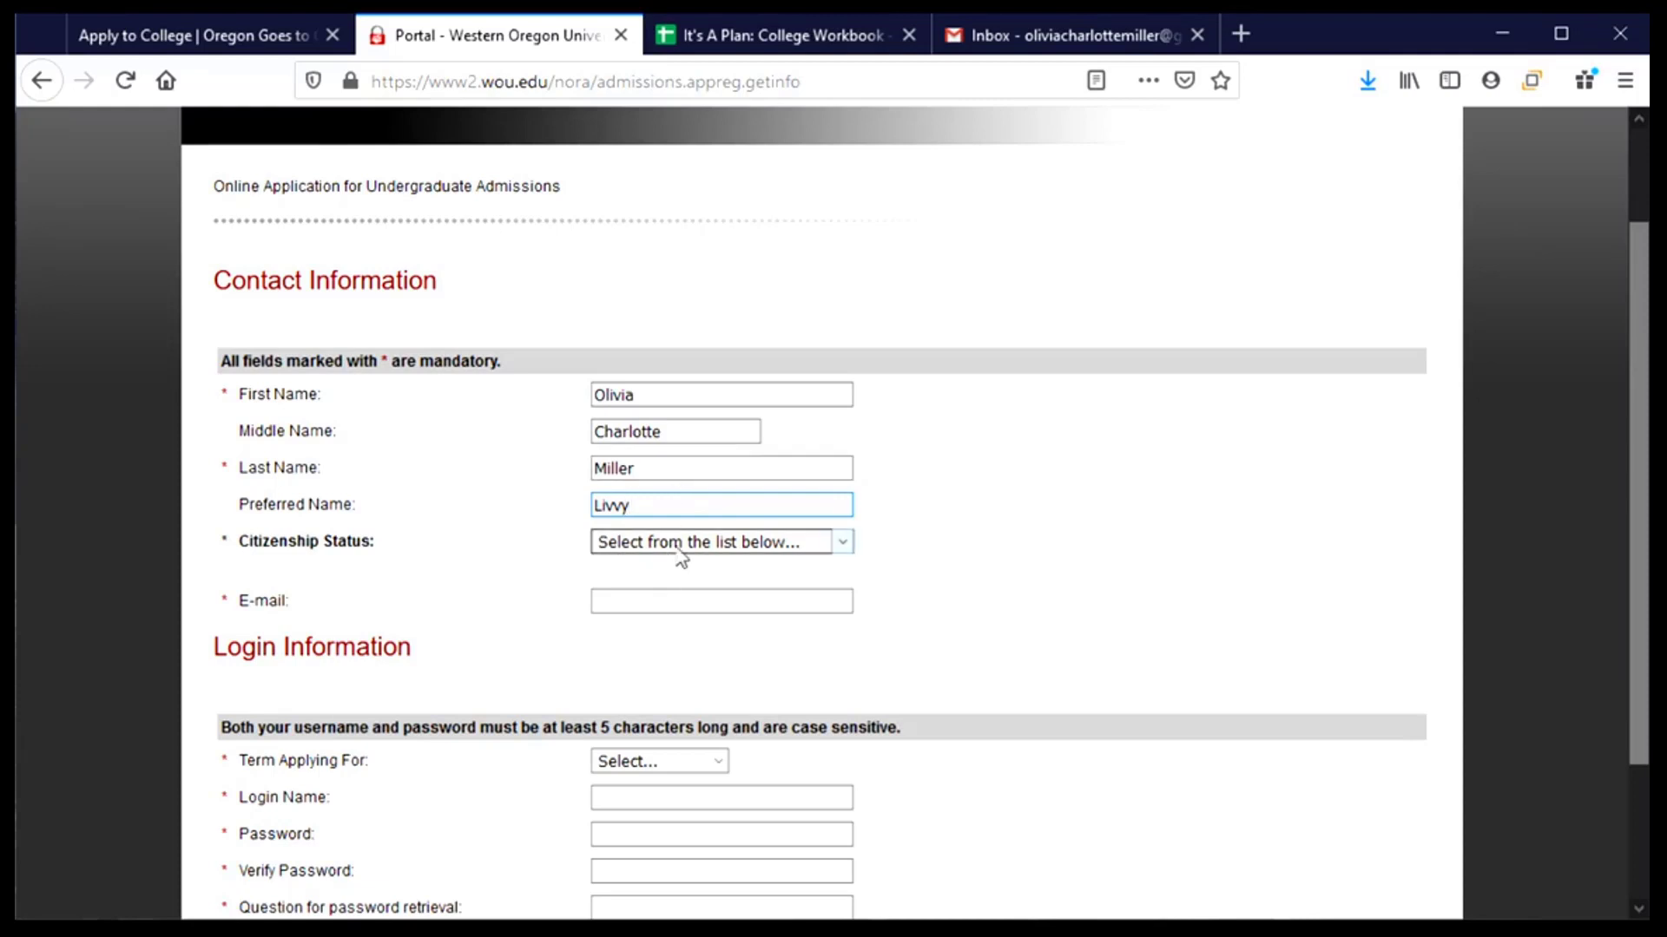
- Set Citizenship Status to U.S. Citizen and enter the applicant's Social Security Number
{"action": "left_click", "coordinate": [818, 555]}
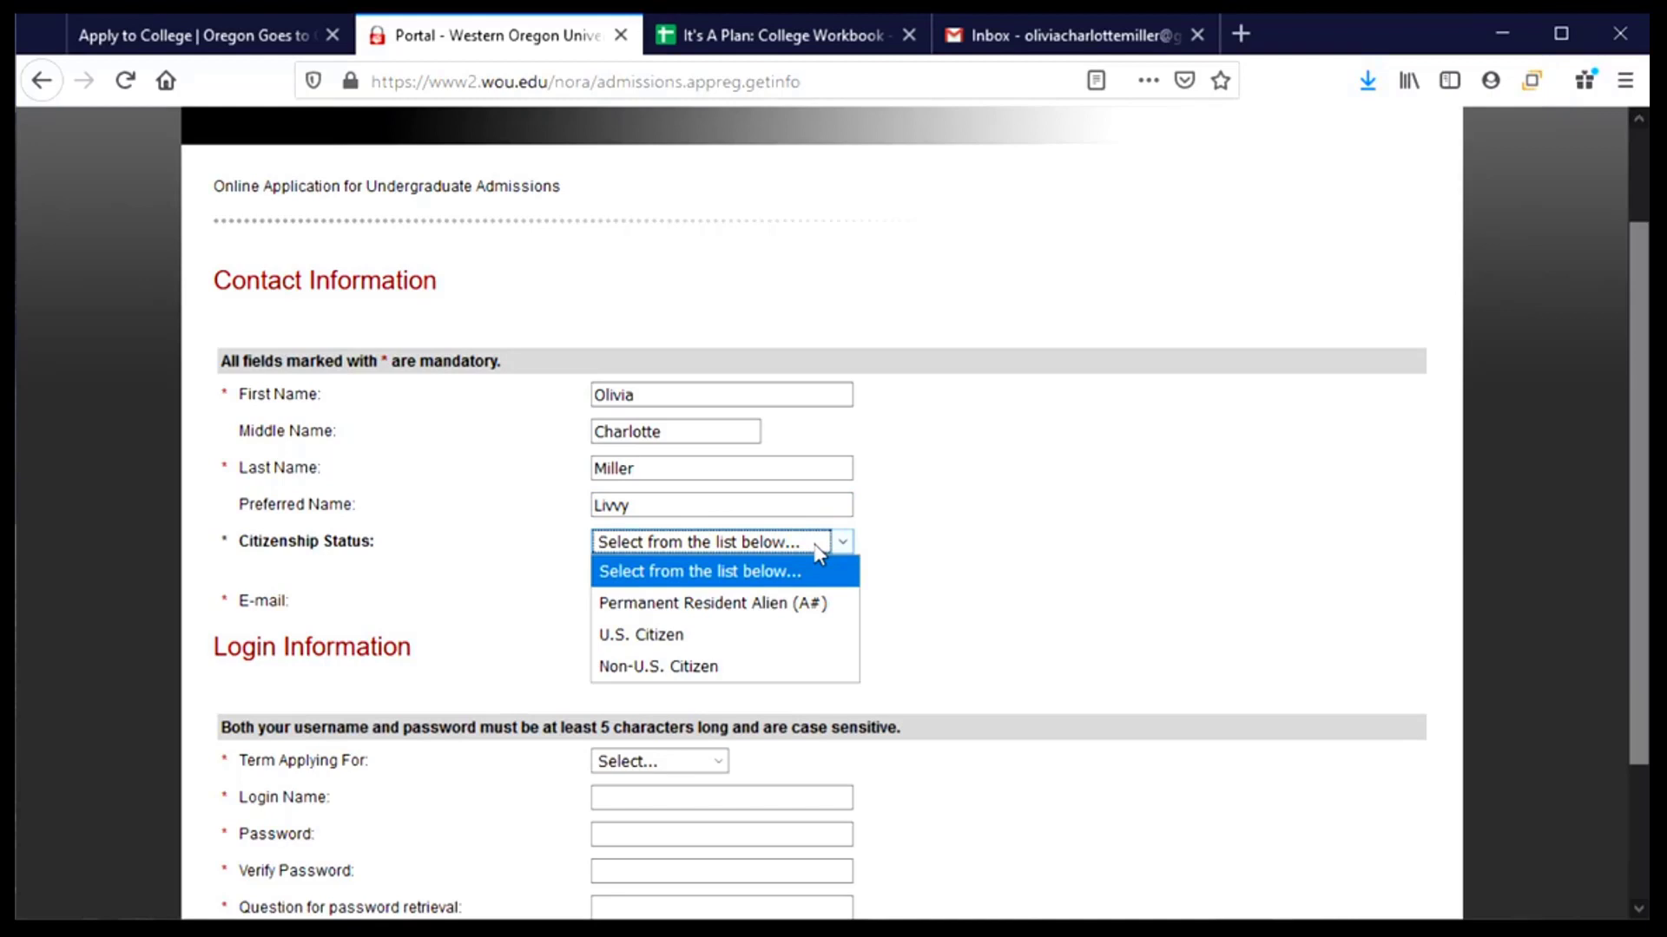
{"action": "left_click", "coordinate": [739, 654]}
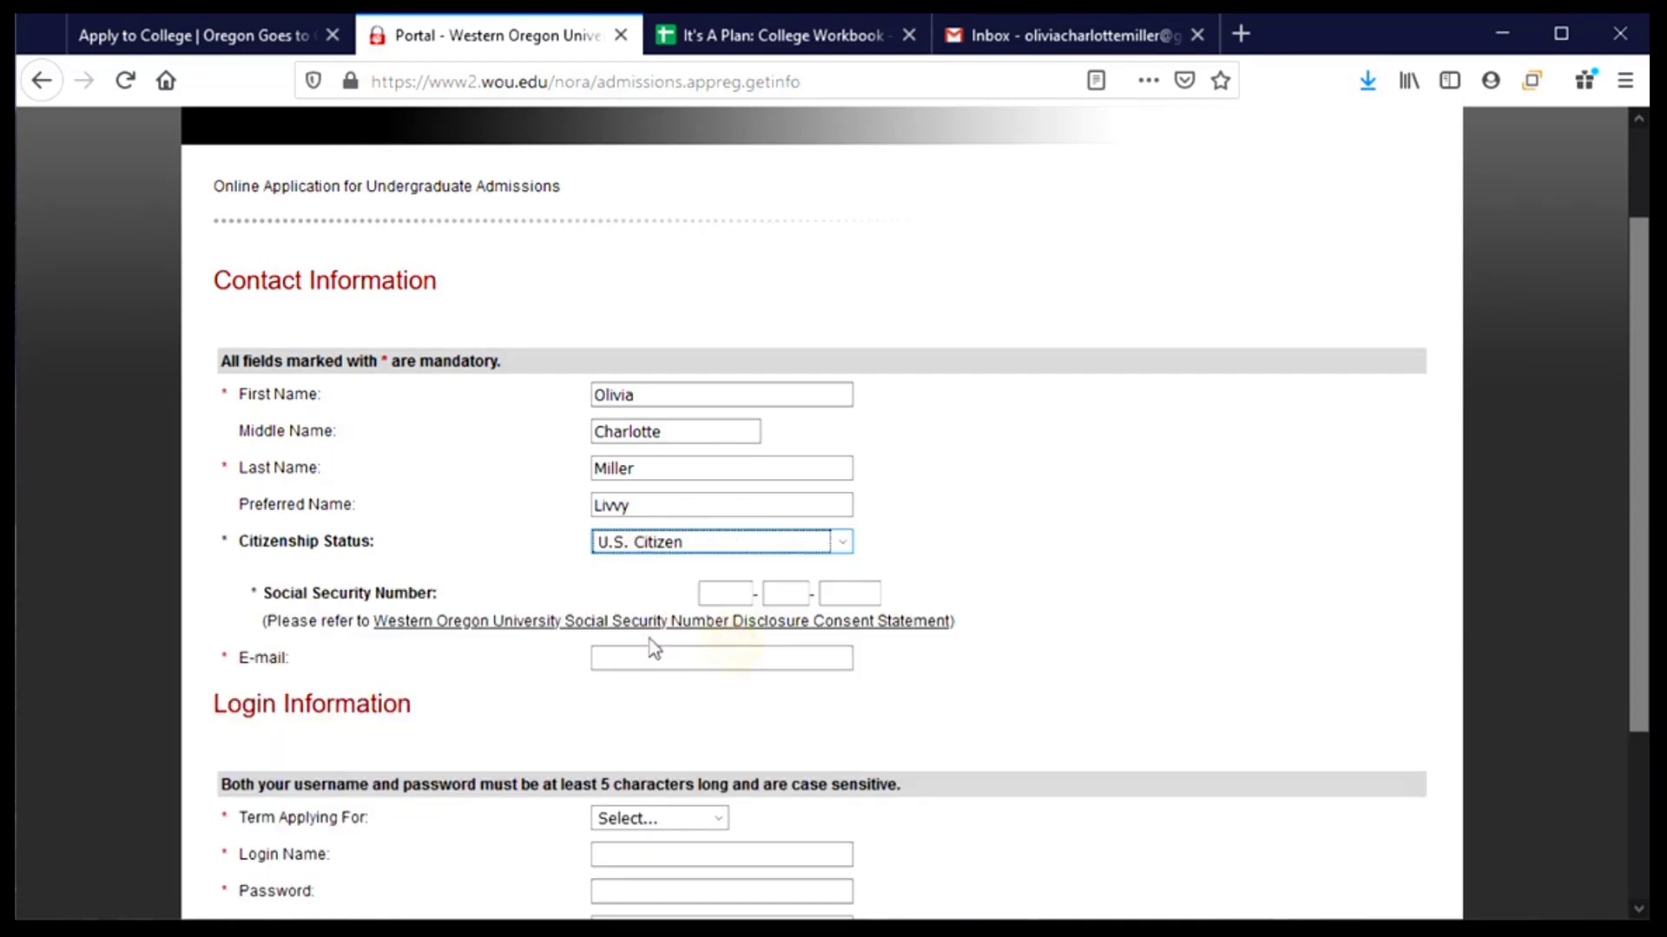
{"action": "left_click", "coordinate": [720, 593]}
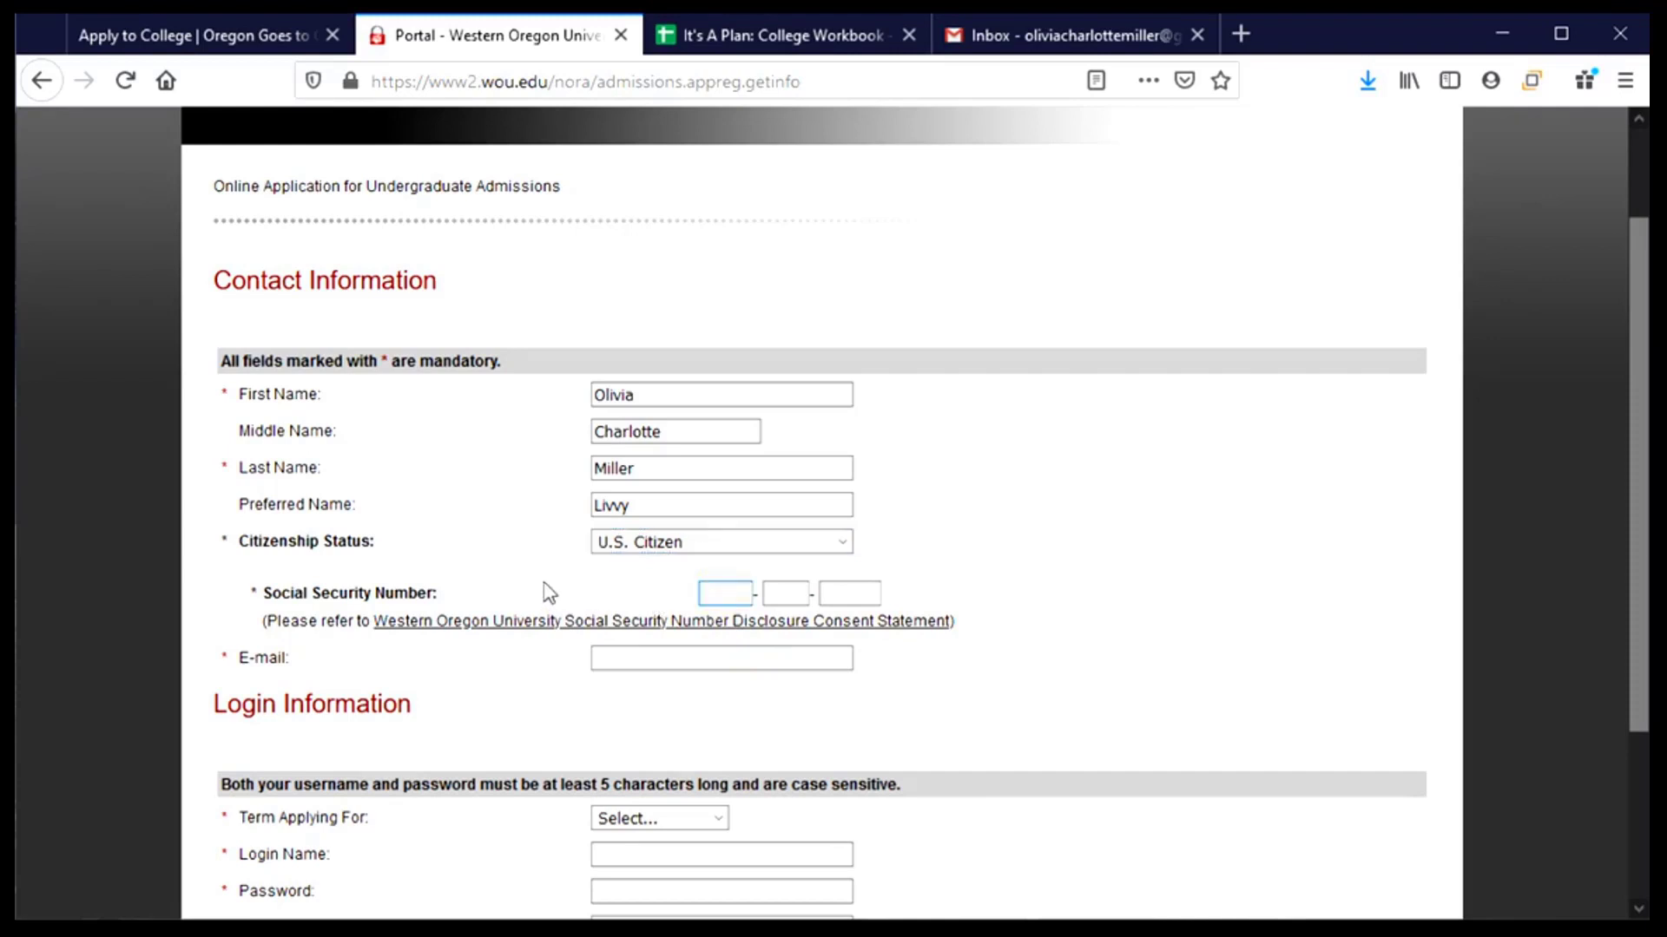
{"action": "scroll", "coordinate": [543, 584], "scroll_direction": "down", "scroll_amount": 3}
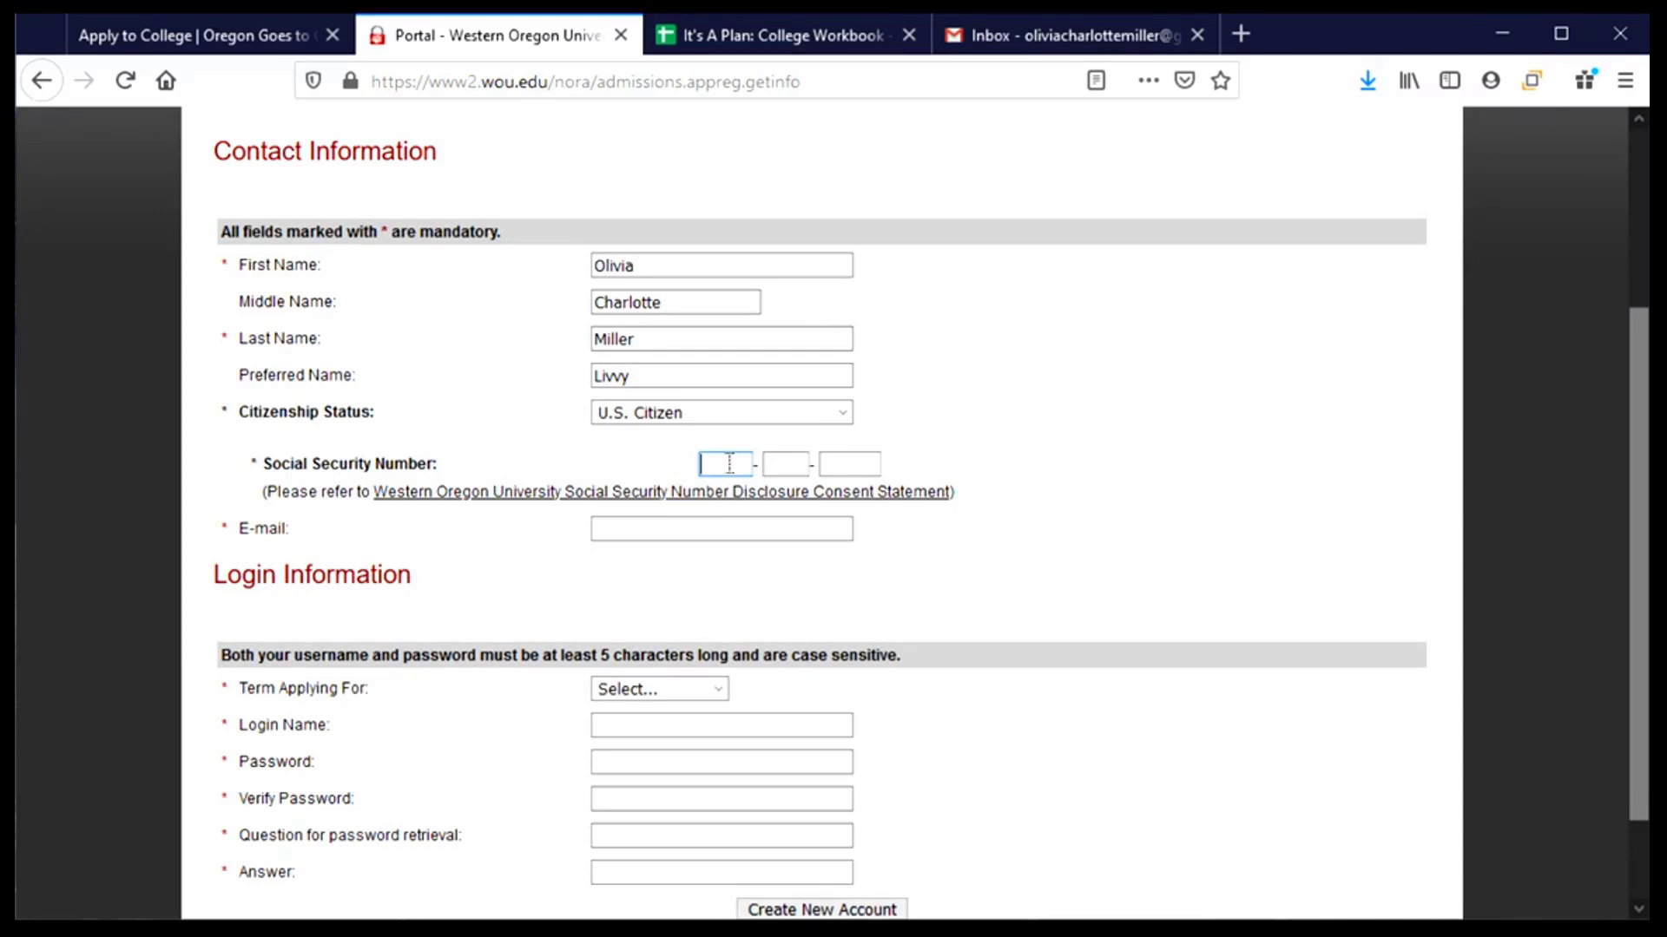
{"action": "type", "text": "123"}
{"action": "key", "text": "Tab"}
{"action": "type", "text": "111111"}
- Enter the applicant's e-mail address to complete Contact Information
{"action": "left_click", "coordinate": [607, 527]}
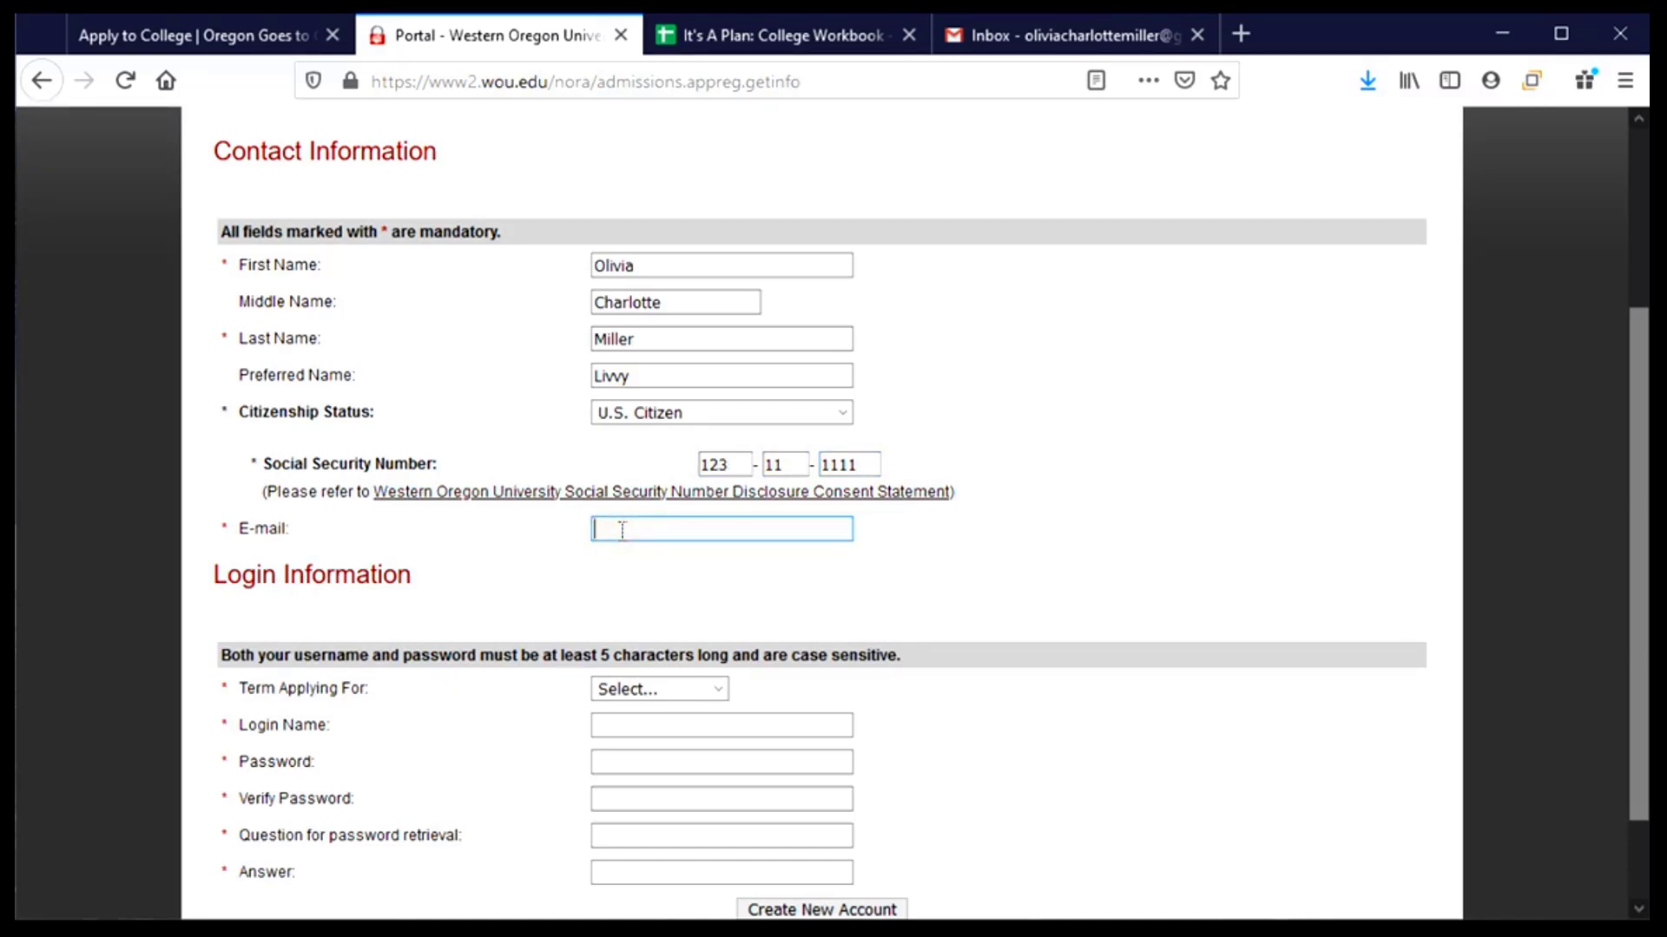
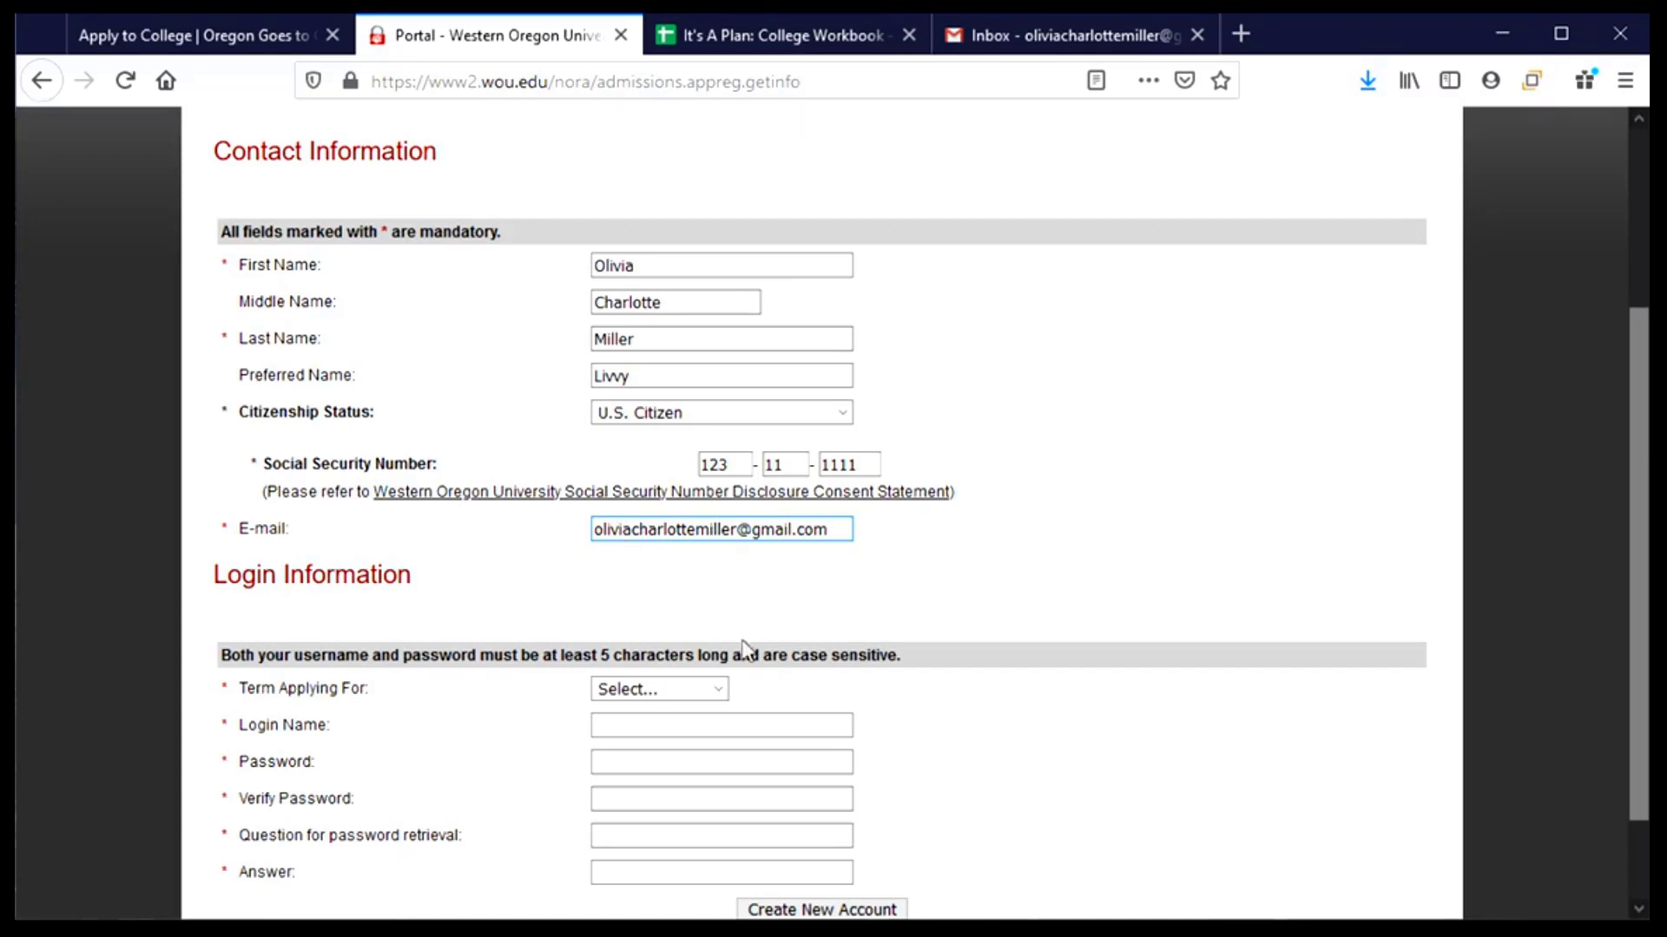
{"action": "scroll", "coordinate": [779, 602], "scroll_direction": "down", "scroll_amount": 1}
{"action": "scroll", "coordinate": [779, 602], "scroll_direction": "down", "scroll_amount": 2}
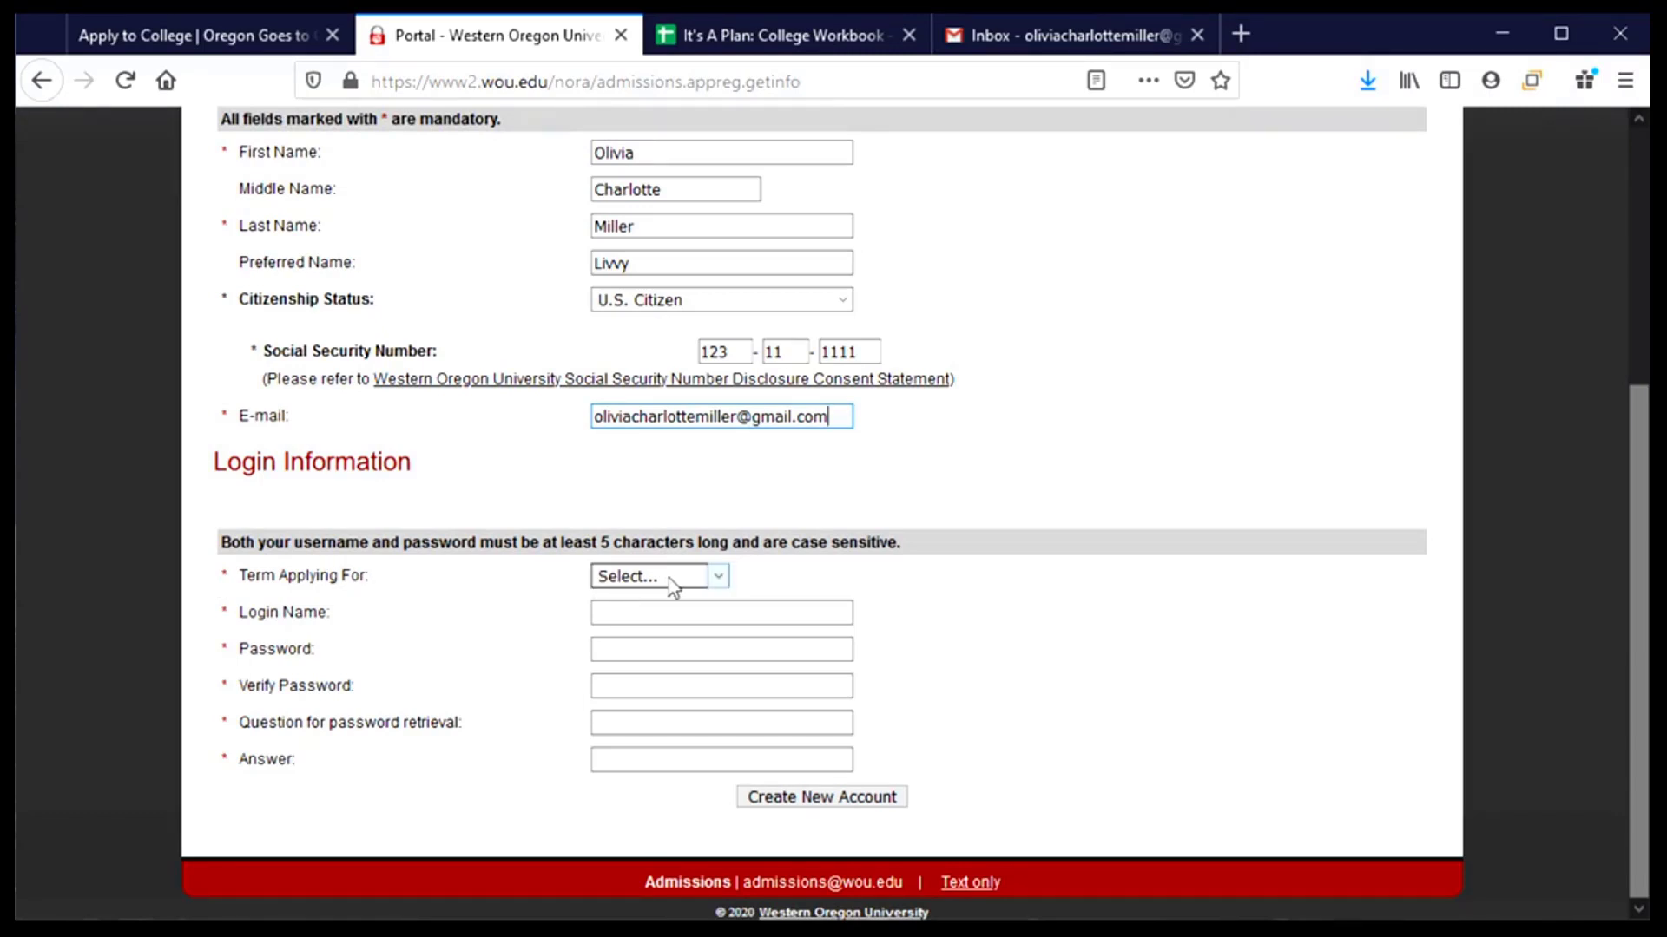
- Choose Fall 2021 as the term applying for and enter a login name
{"action": "left_click", "coordinate": [721, 580]}
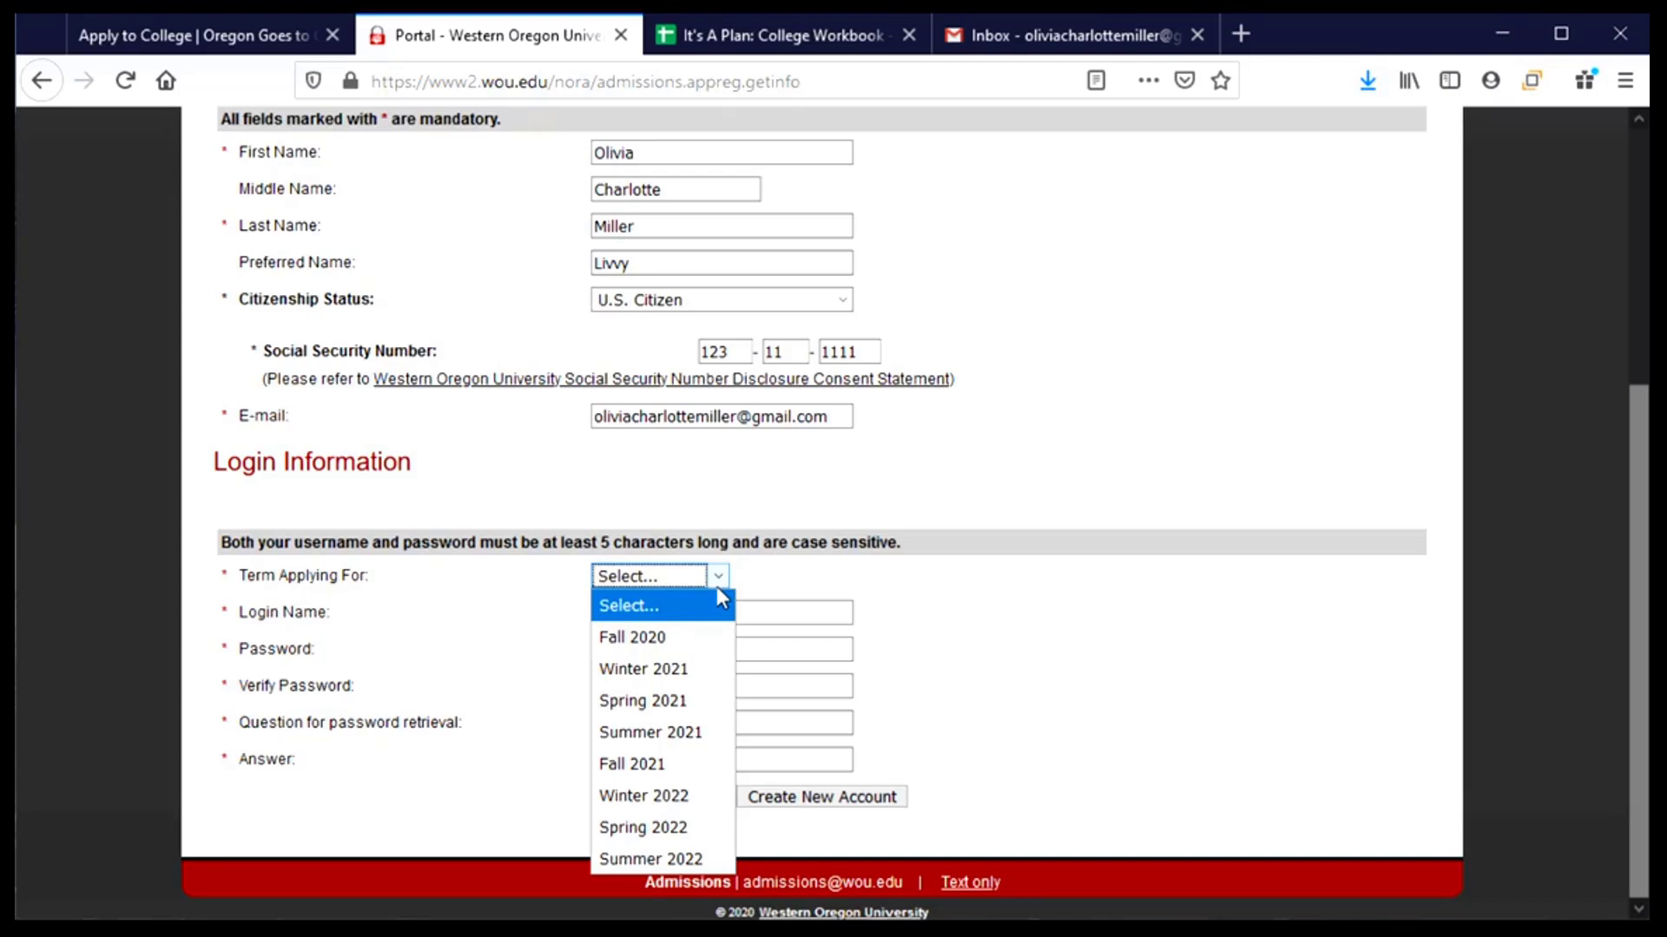
{"action": "left_click", "coordinate": [675, 764]}
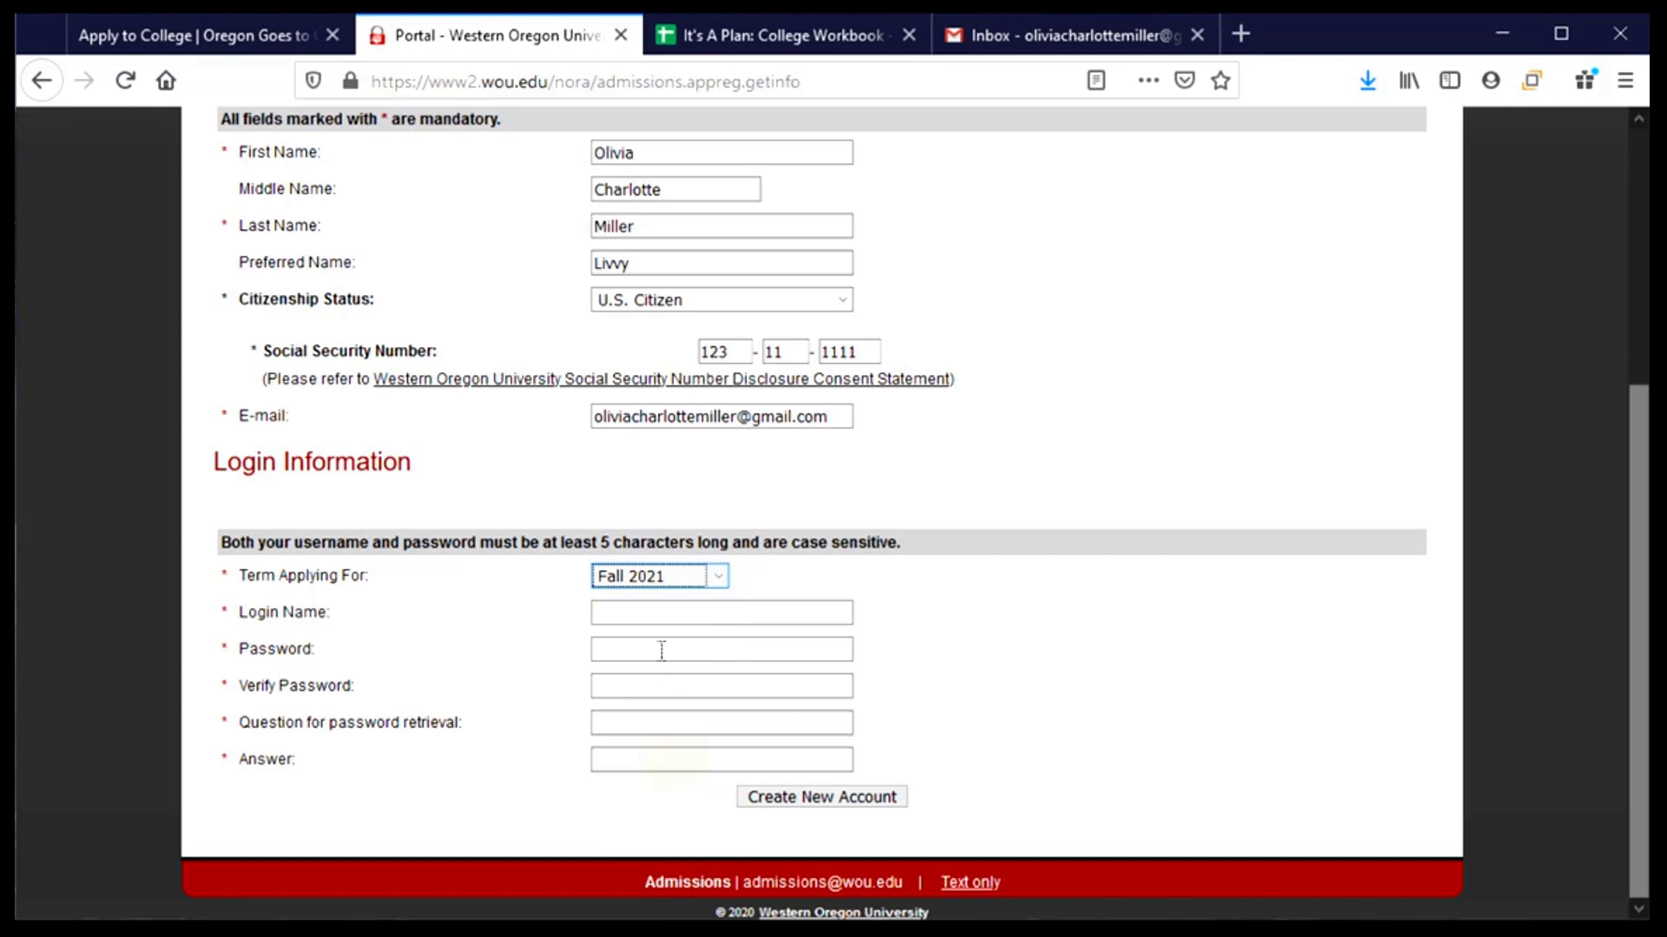
{"action": "left_click", "coordinate": [657, 612]}
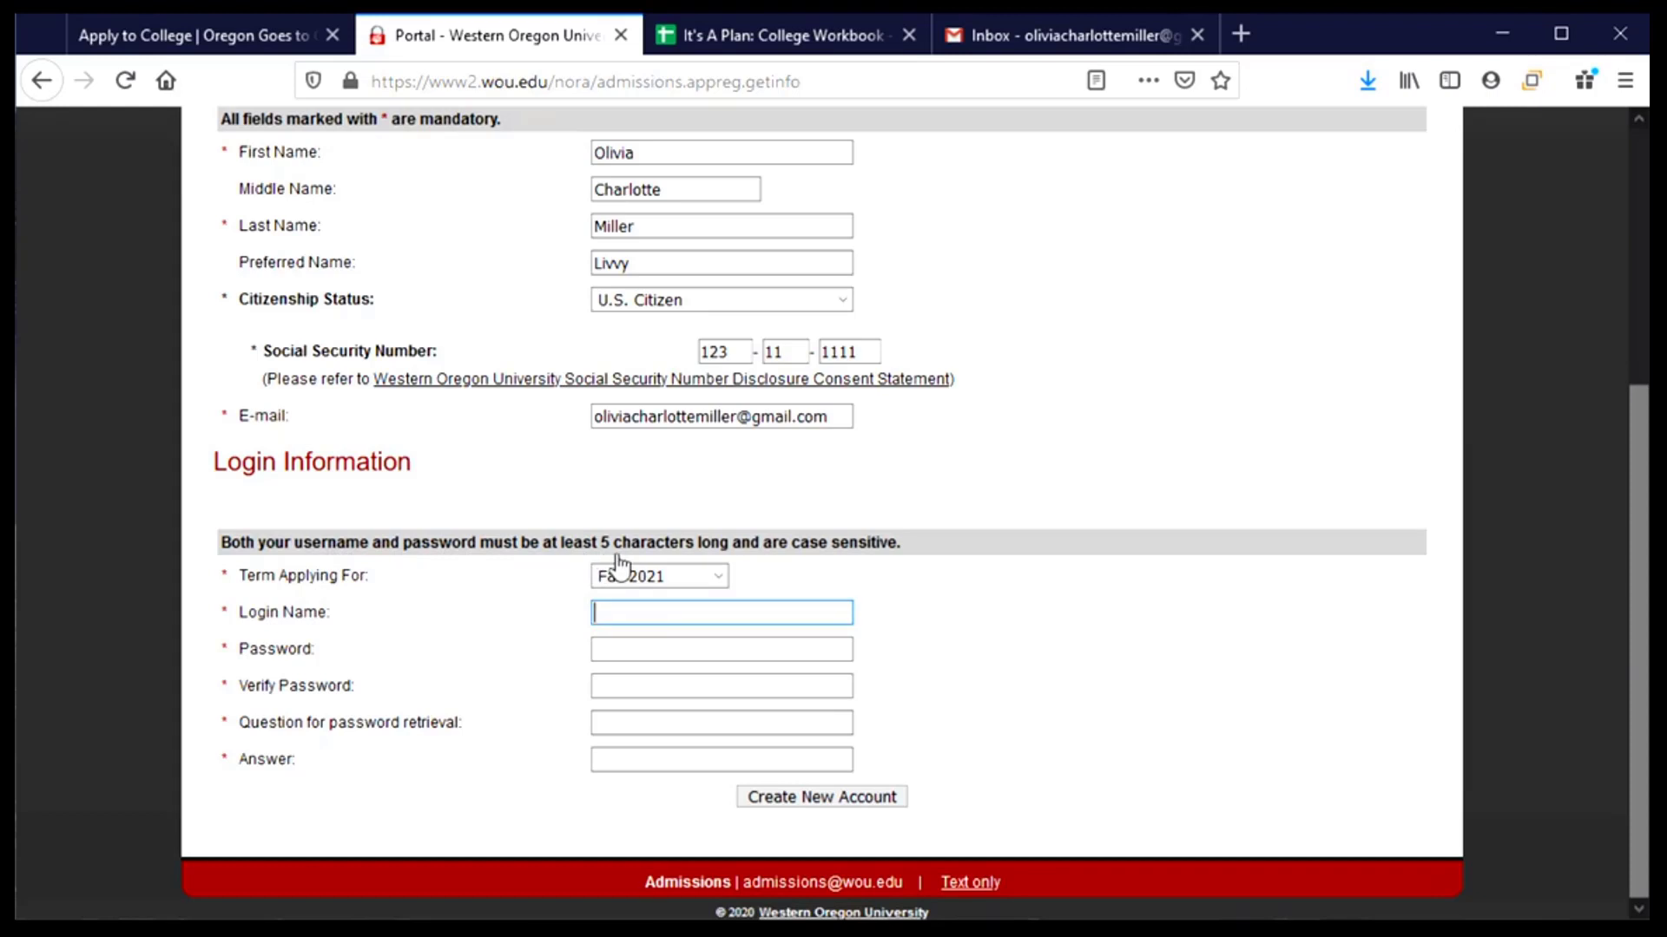
{"action": "left_click", "coordinate": [637, 611]}
{"action": "type", "text": "livvycm"}
- Set and verify the password, add retrieval question 'mother's maiden name' with its answer, and create the account
{"action": "key", "text": "Tab"}
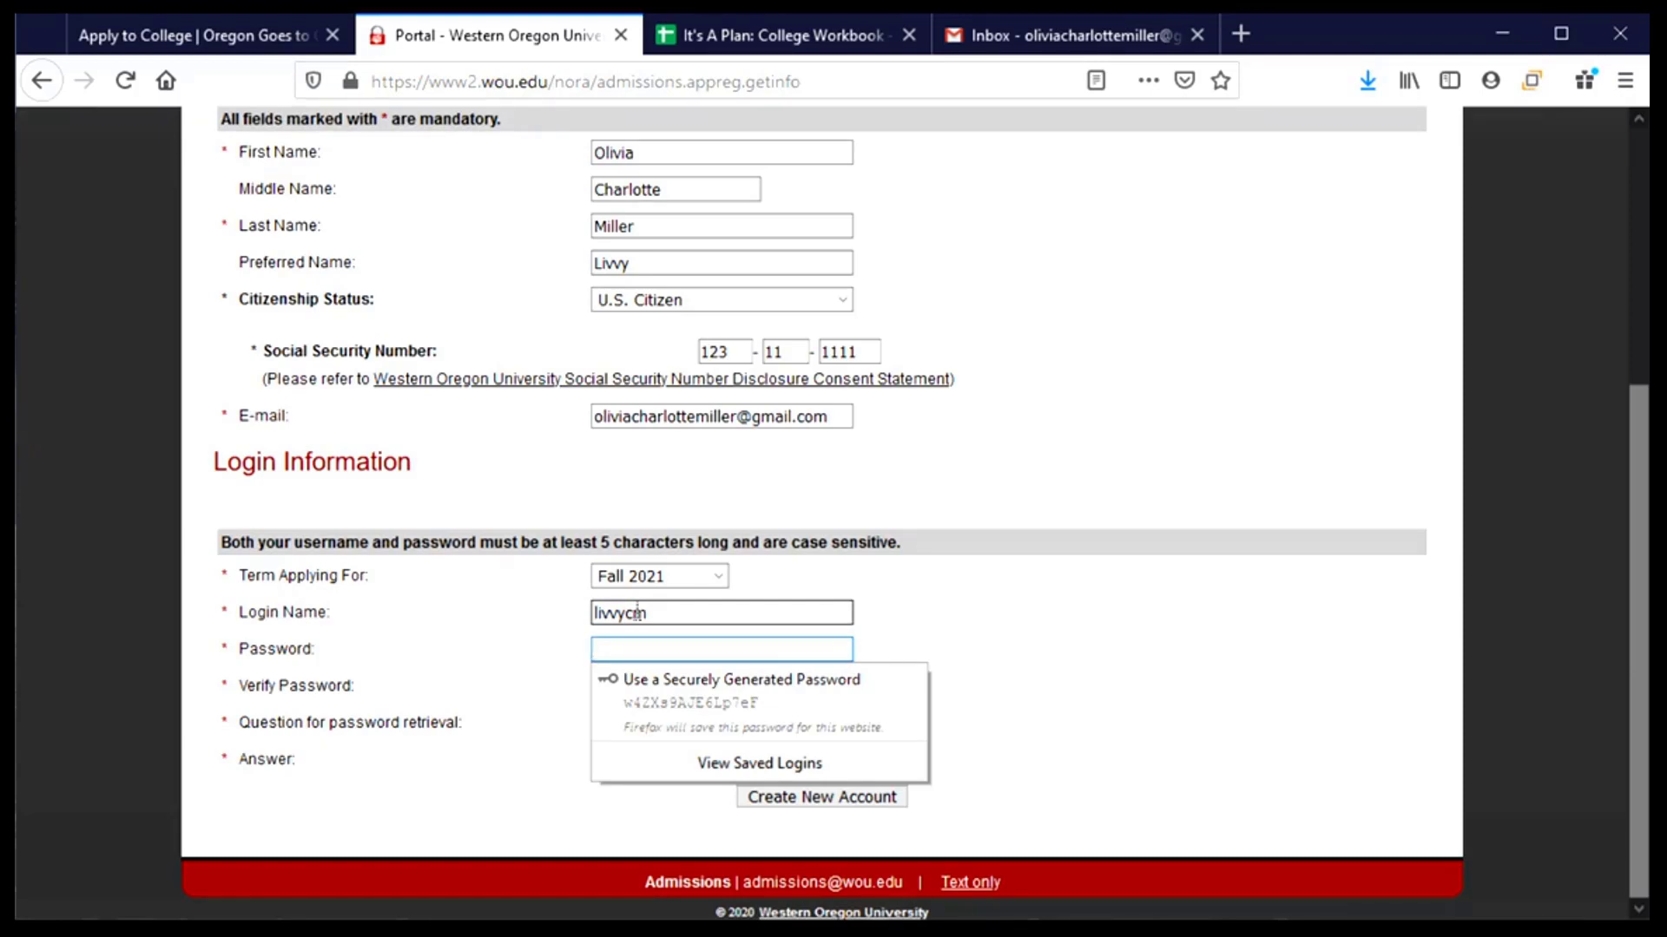
{"action": "type", "text": "•••"}
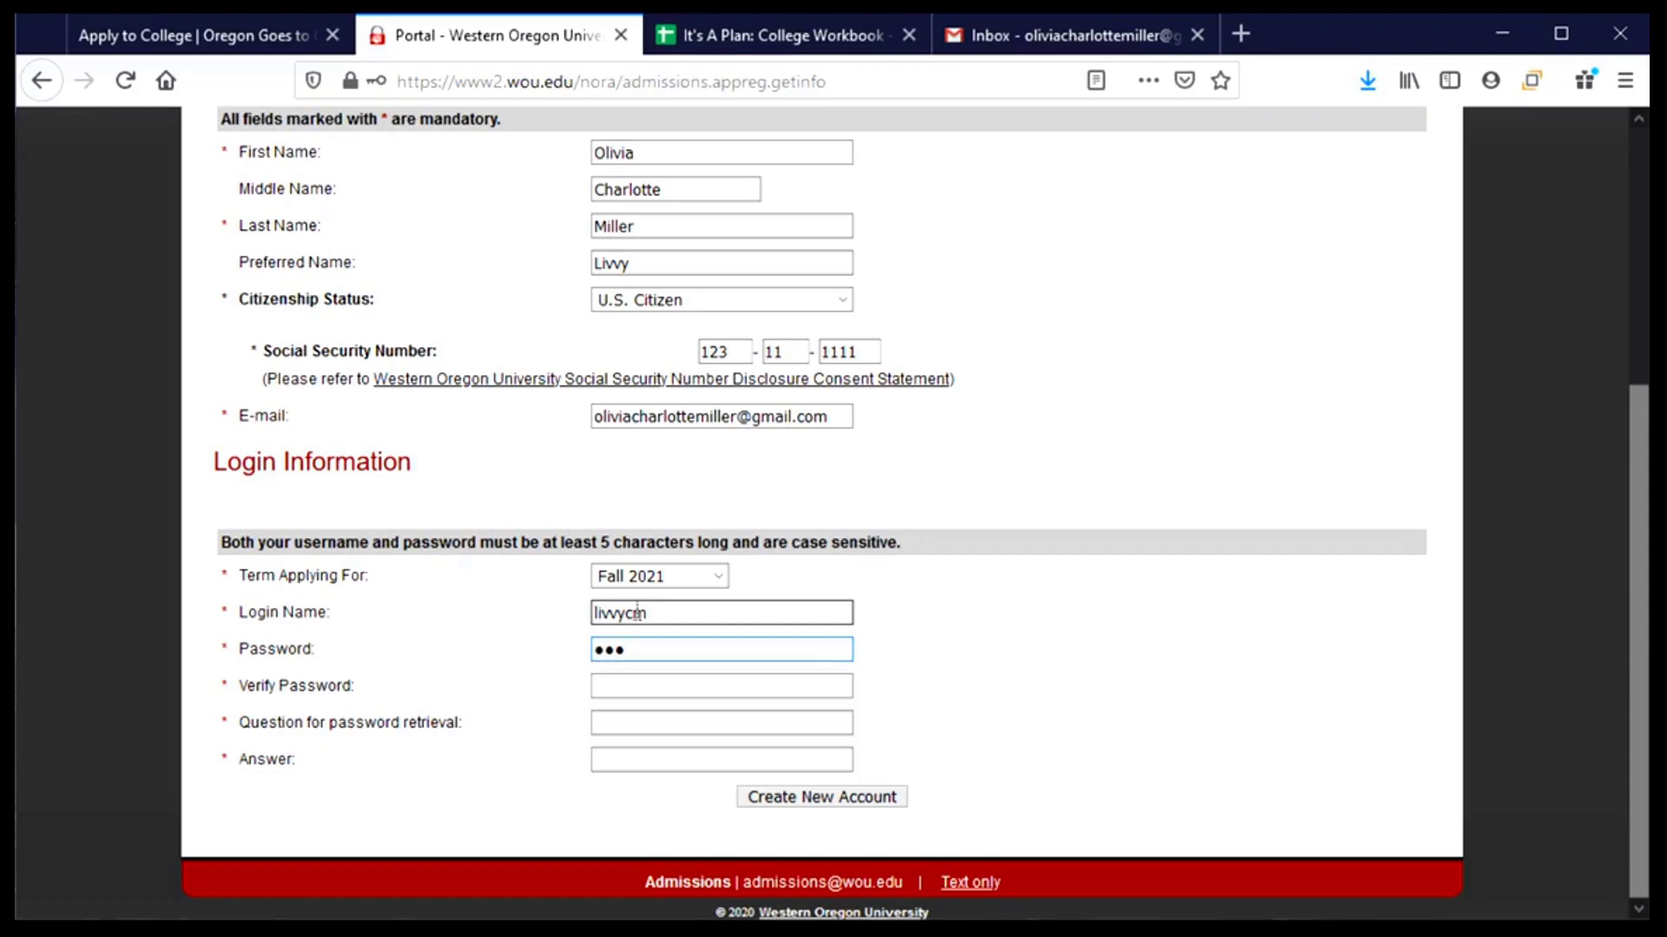
{"action": "type", "text": "•••••••"}
{"action": "key", "text": "Tab"}
{"action": "type", "text": "•••"}
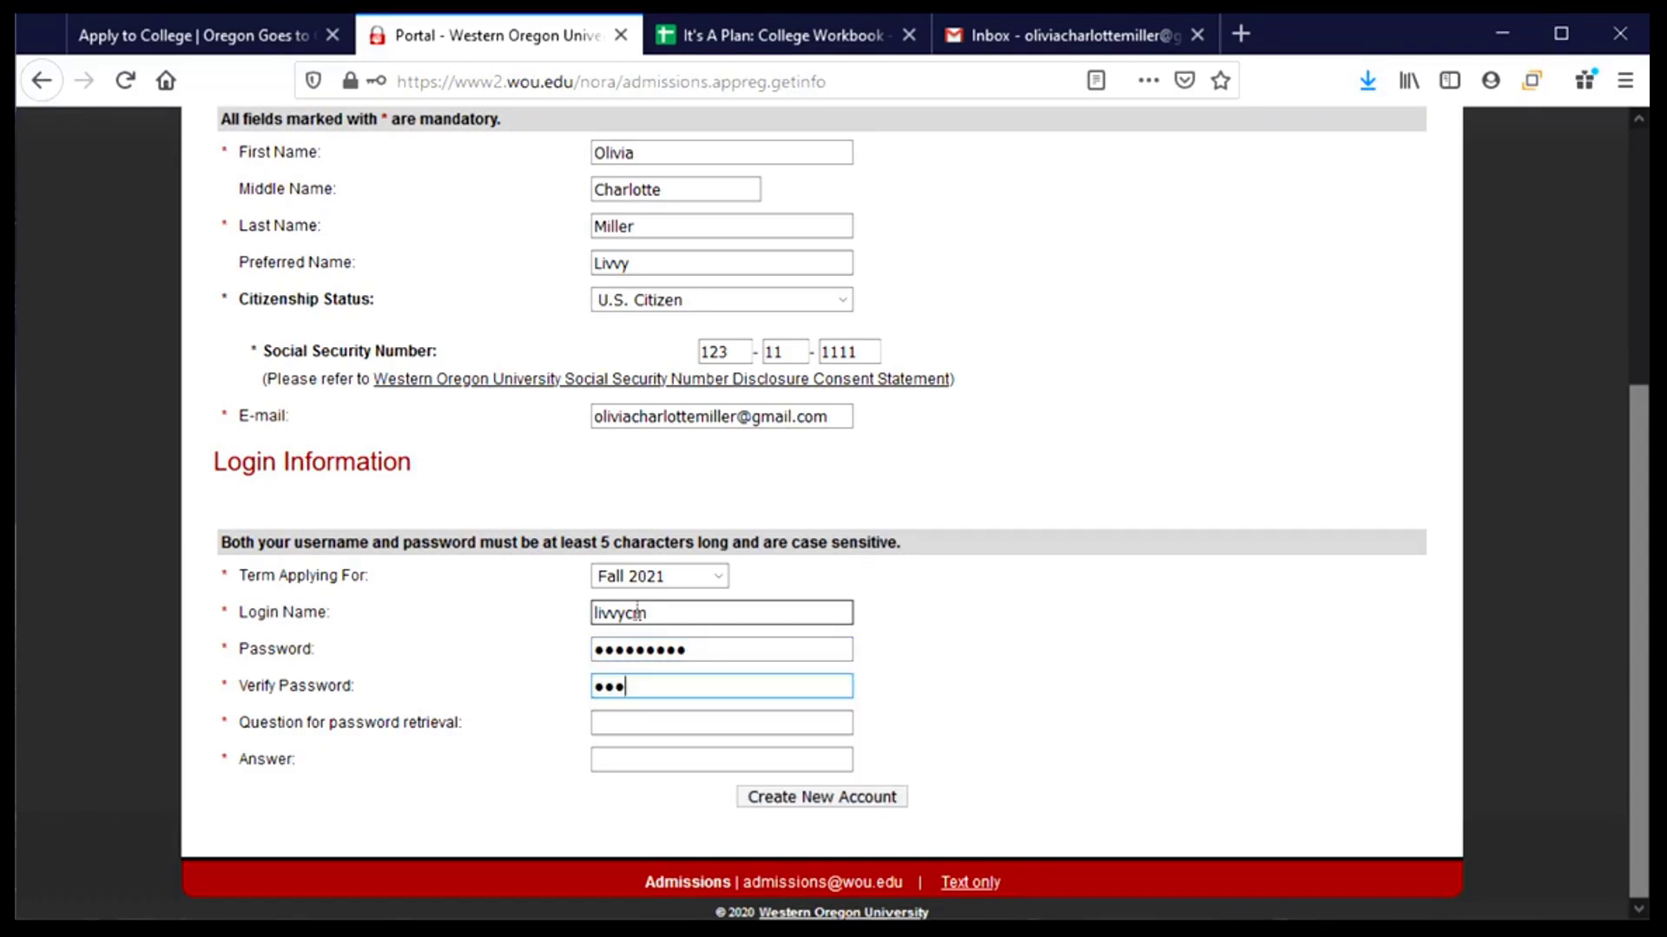
{"action": "type", "text": "•••••••"}
{"action": "key", "text": "Tab"}
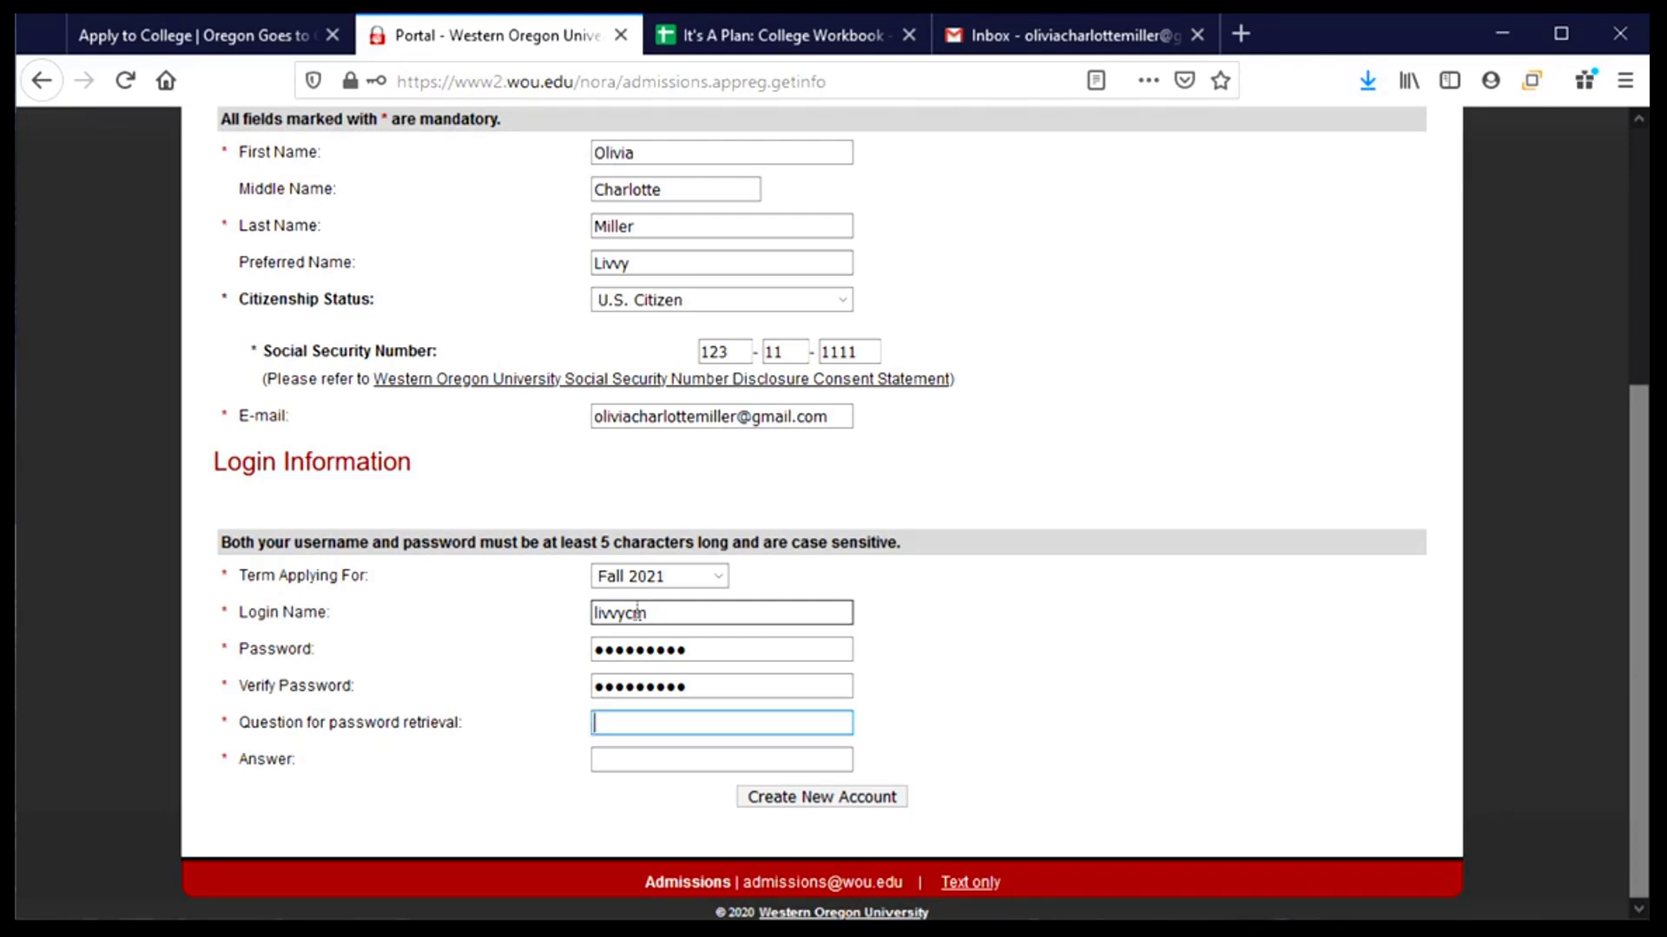
{"action": "type", "text": "mother's maiden name"}
{"action": "key", "text": "Tab"}
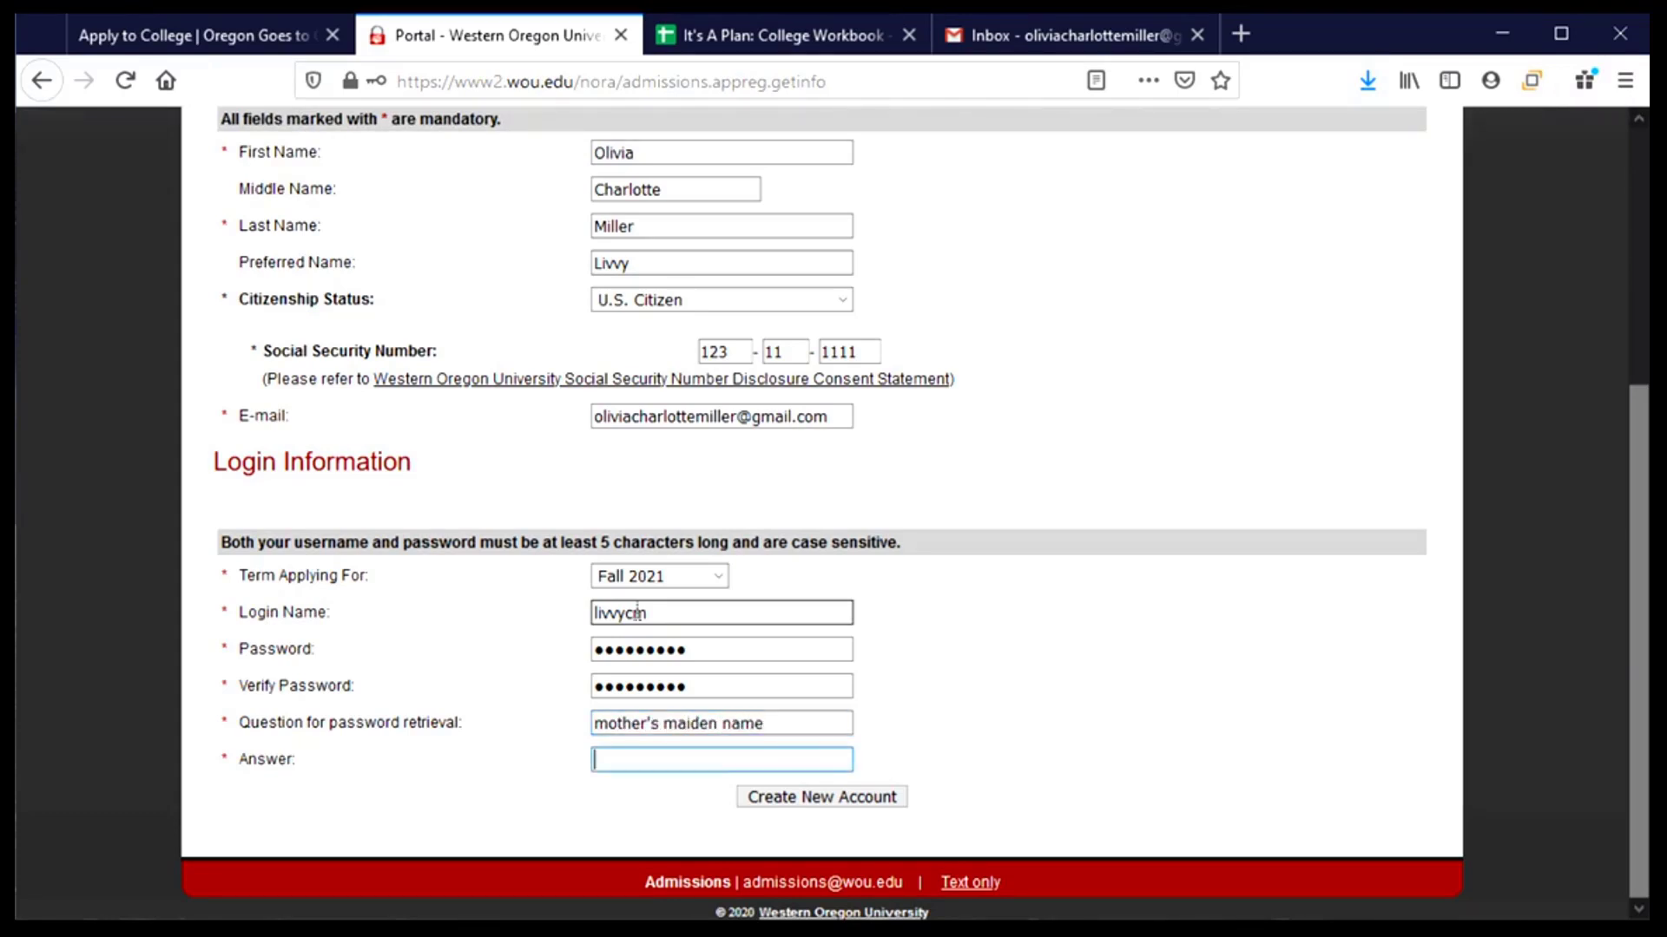
{"action": "type", "text": "miller"}
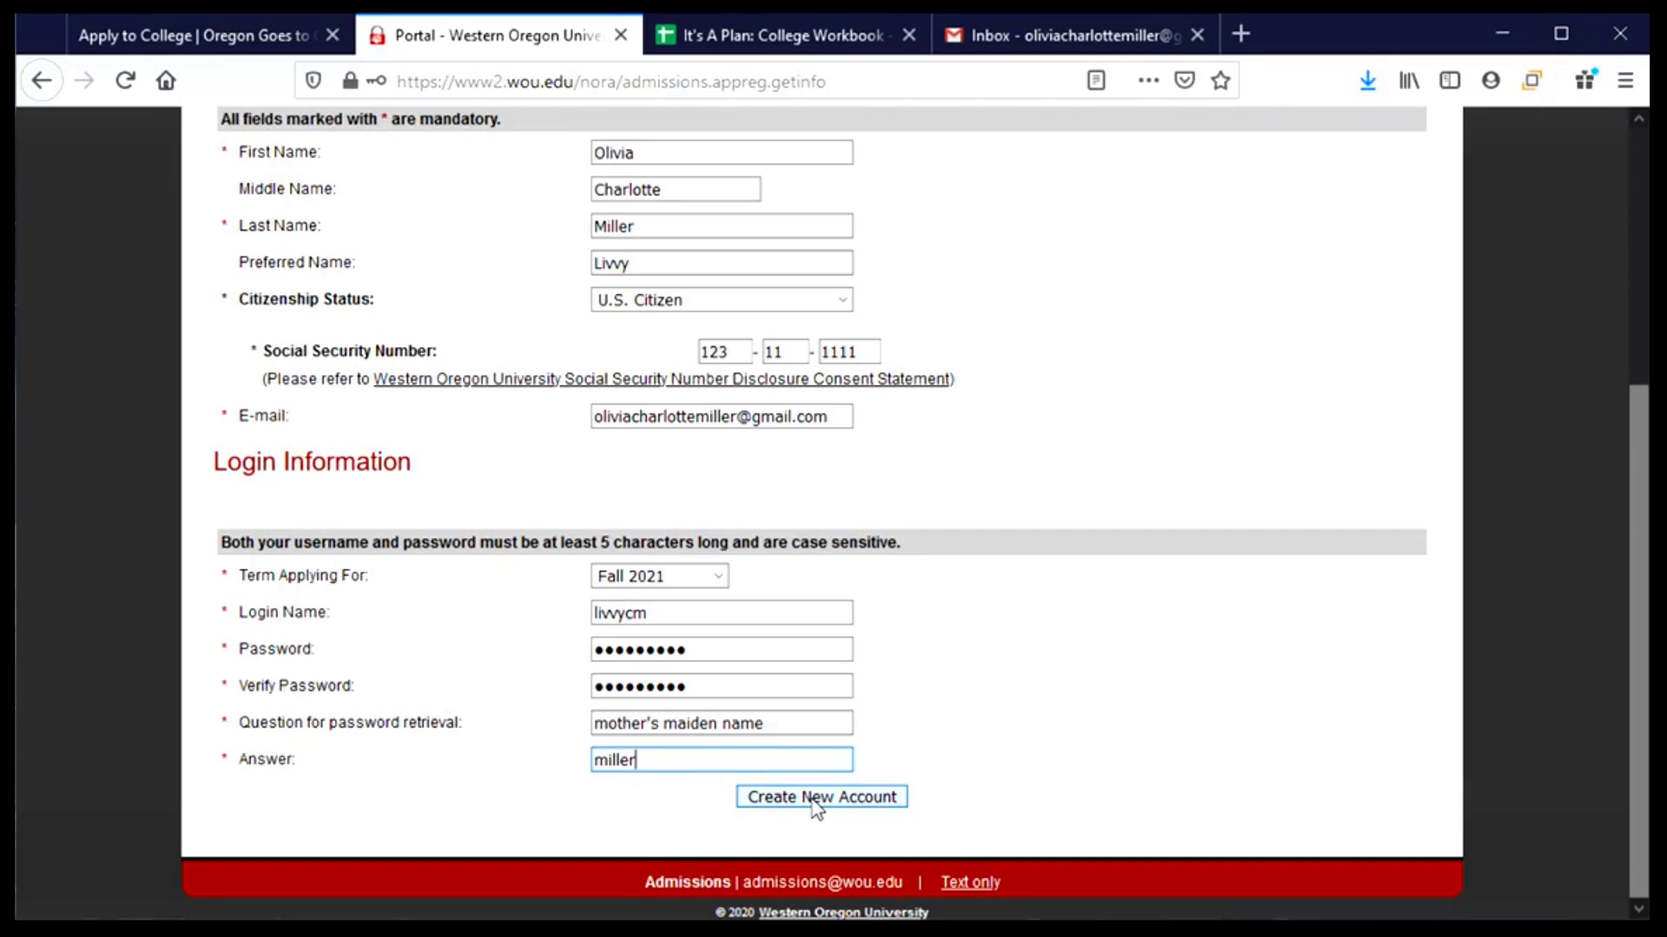
{"action": "left_click", "coordinate": [813, 800]}
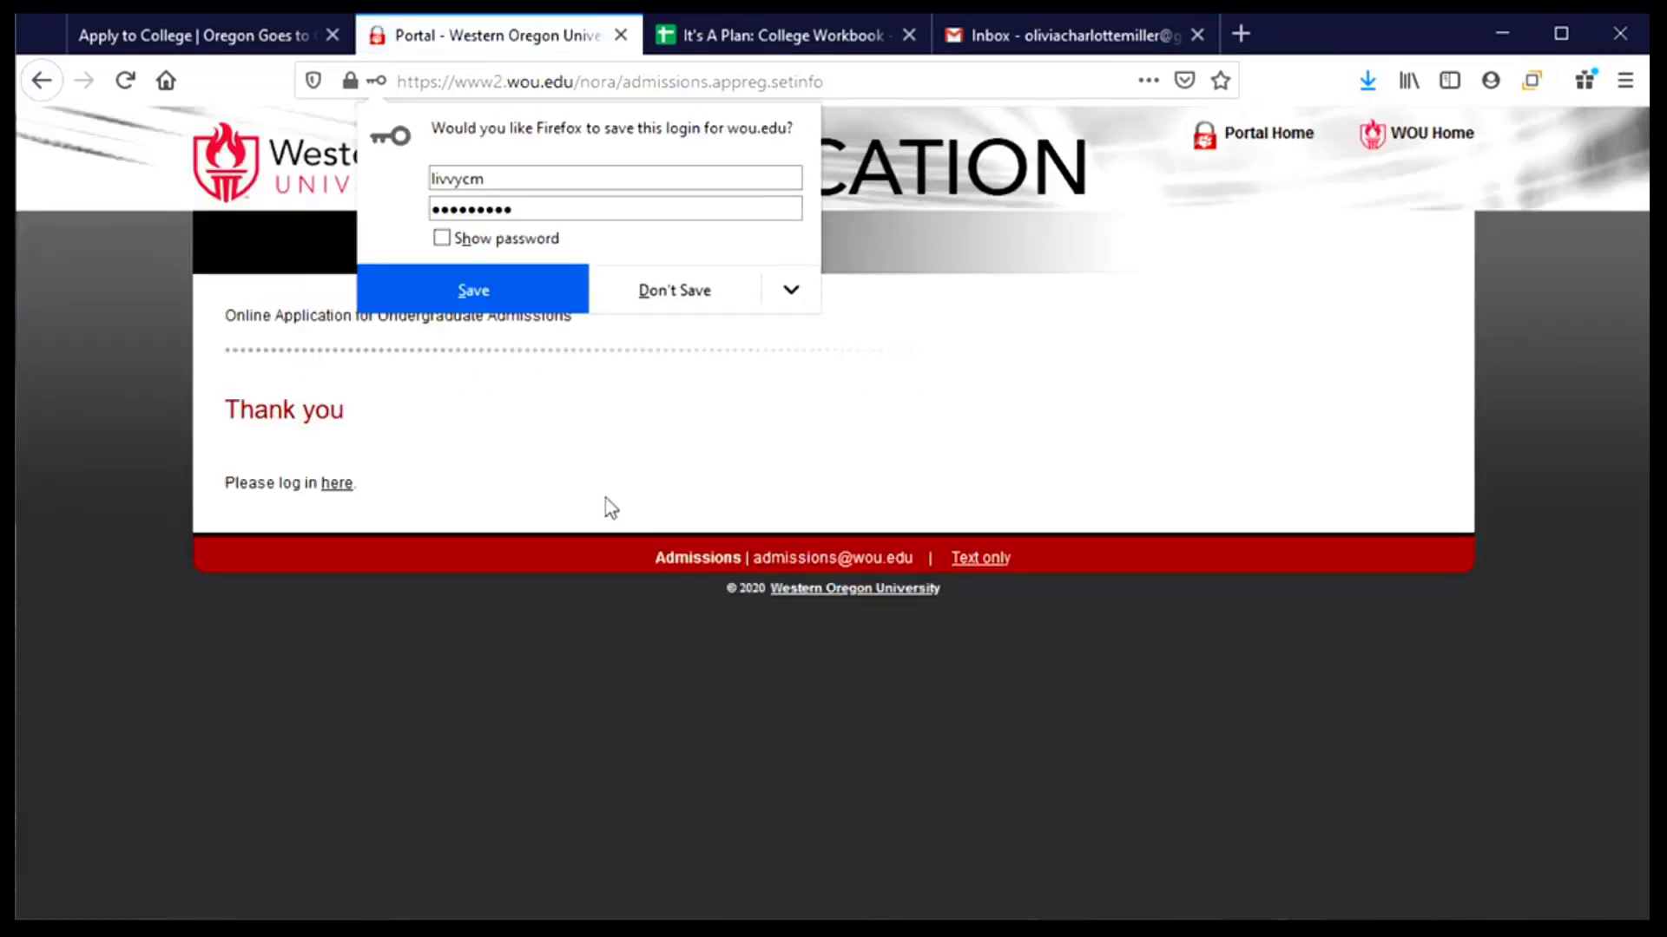
- Decline saving the login, then log in to the application with the new username and password
{"action": "left_click", "coordinate": [656, 302]}
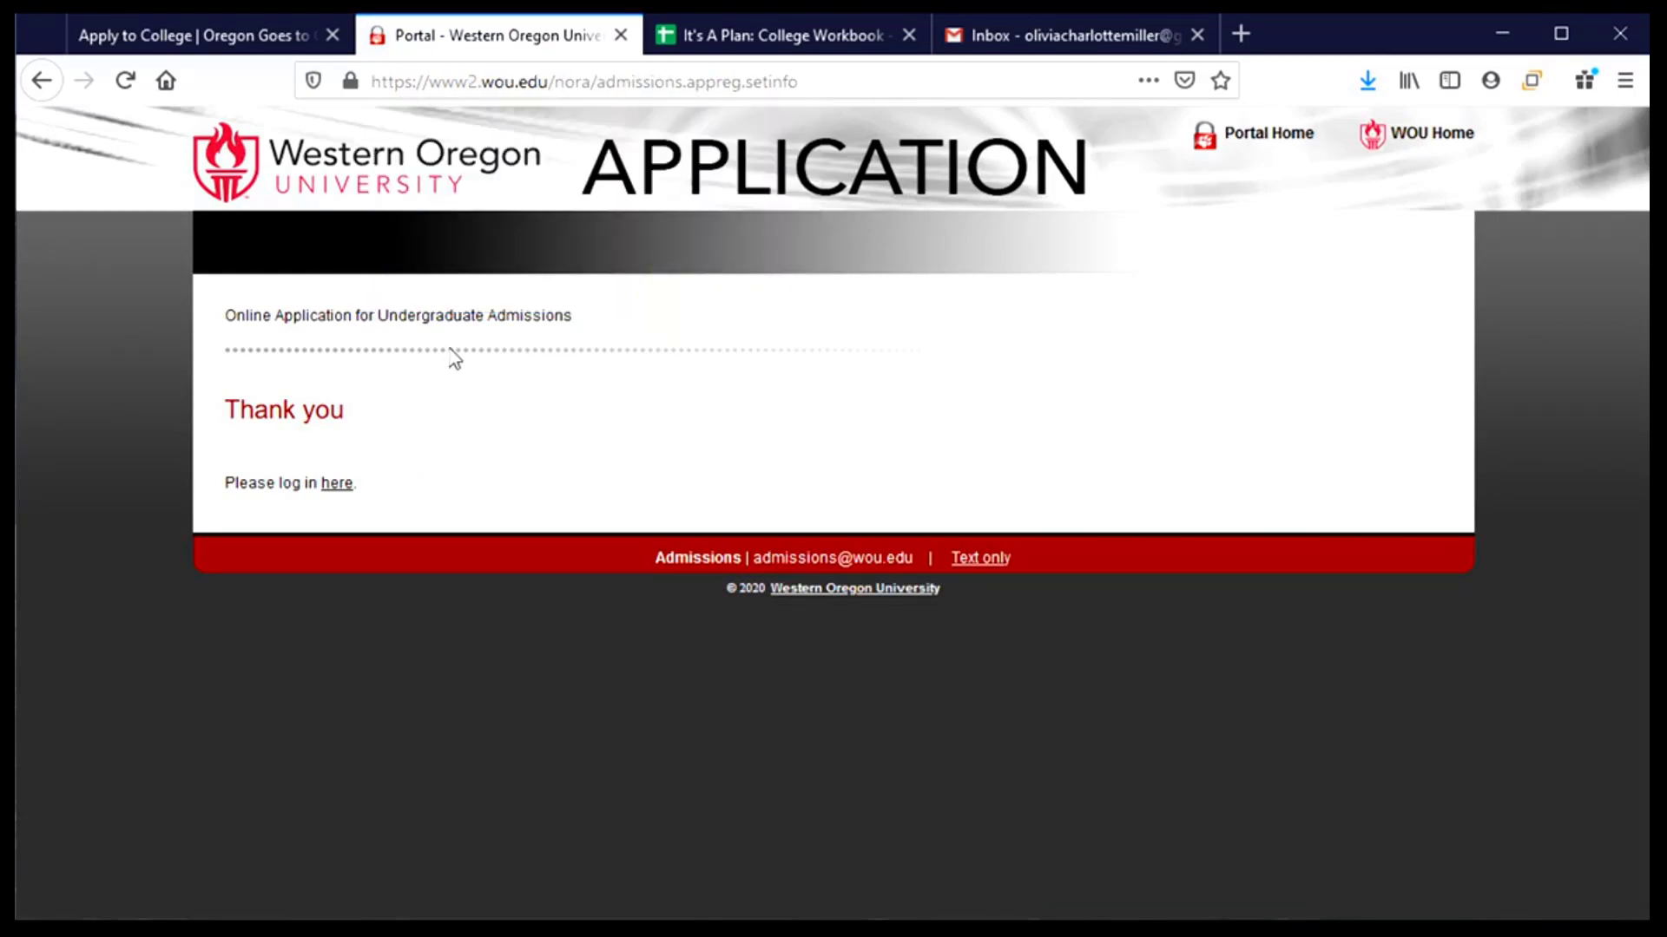
{"action": "left_click", "coordinate": [337, 483]}
{"action": "left_click", "coordinate": [703, 519]}
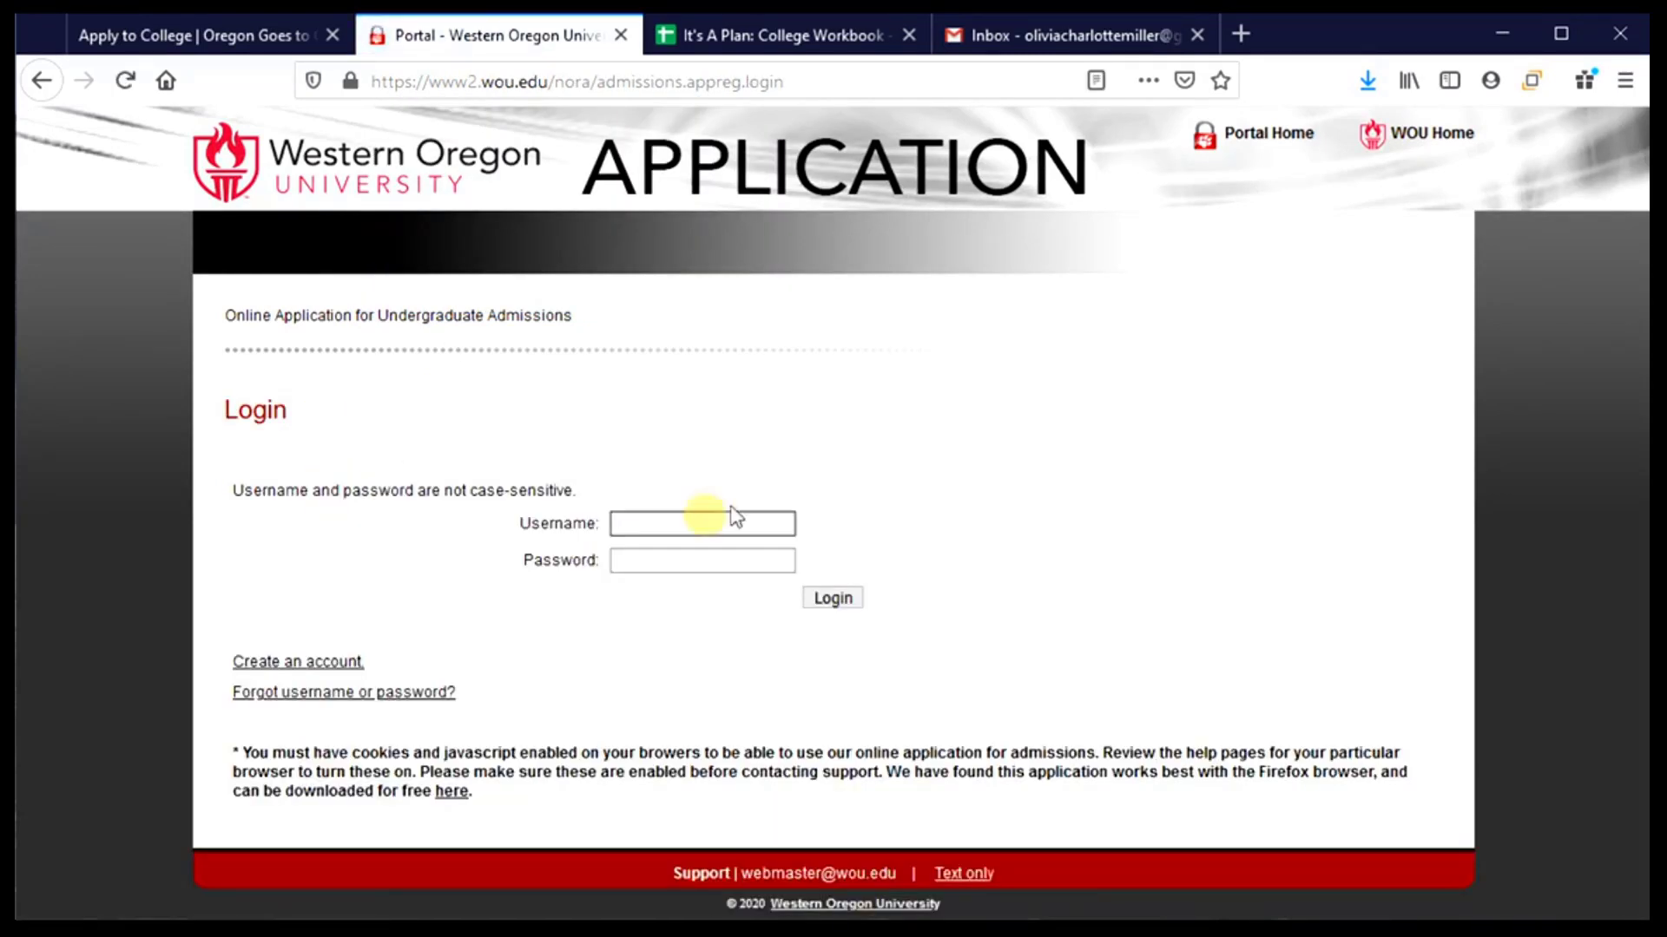
{"action": "type", "text": "livvycm"}
{"action": "key", "text": "Tab"}
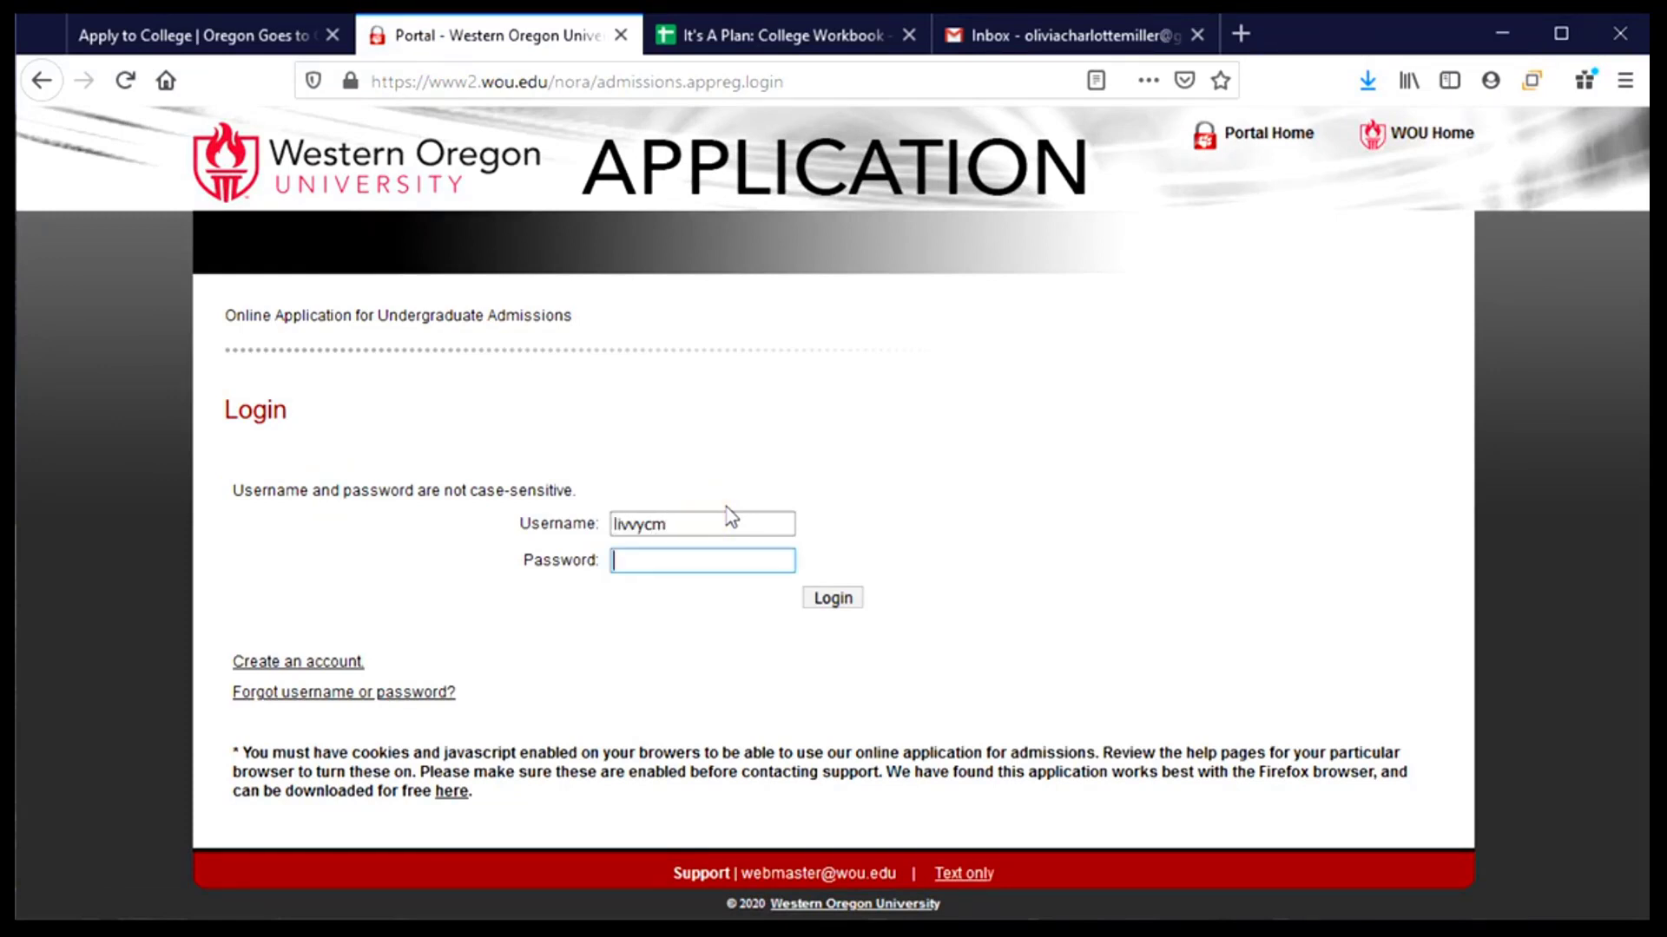
{"action": "type", "text": "•••••••••"}
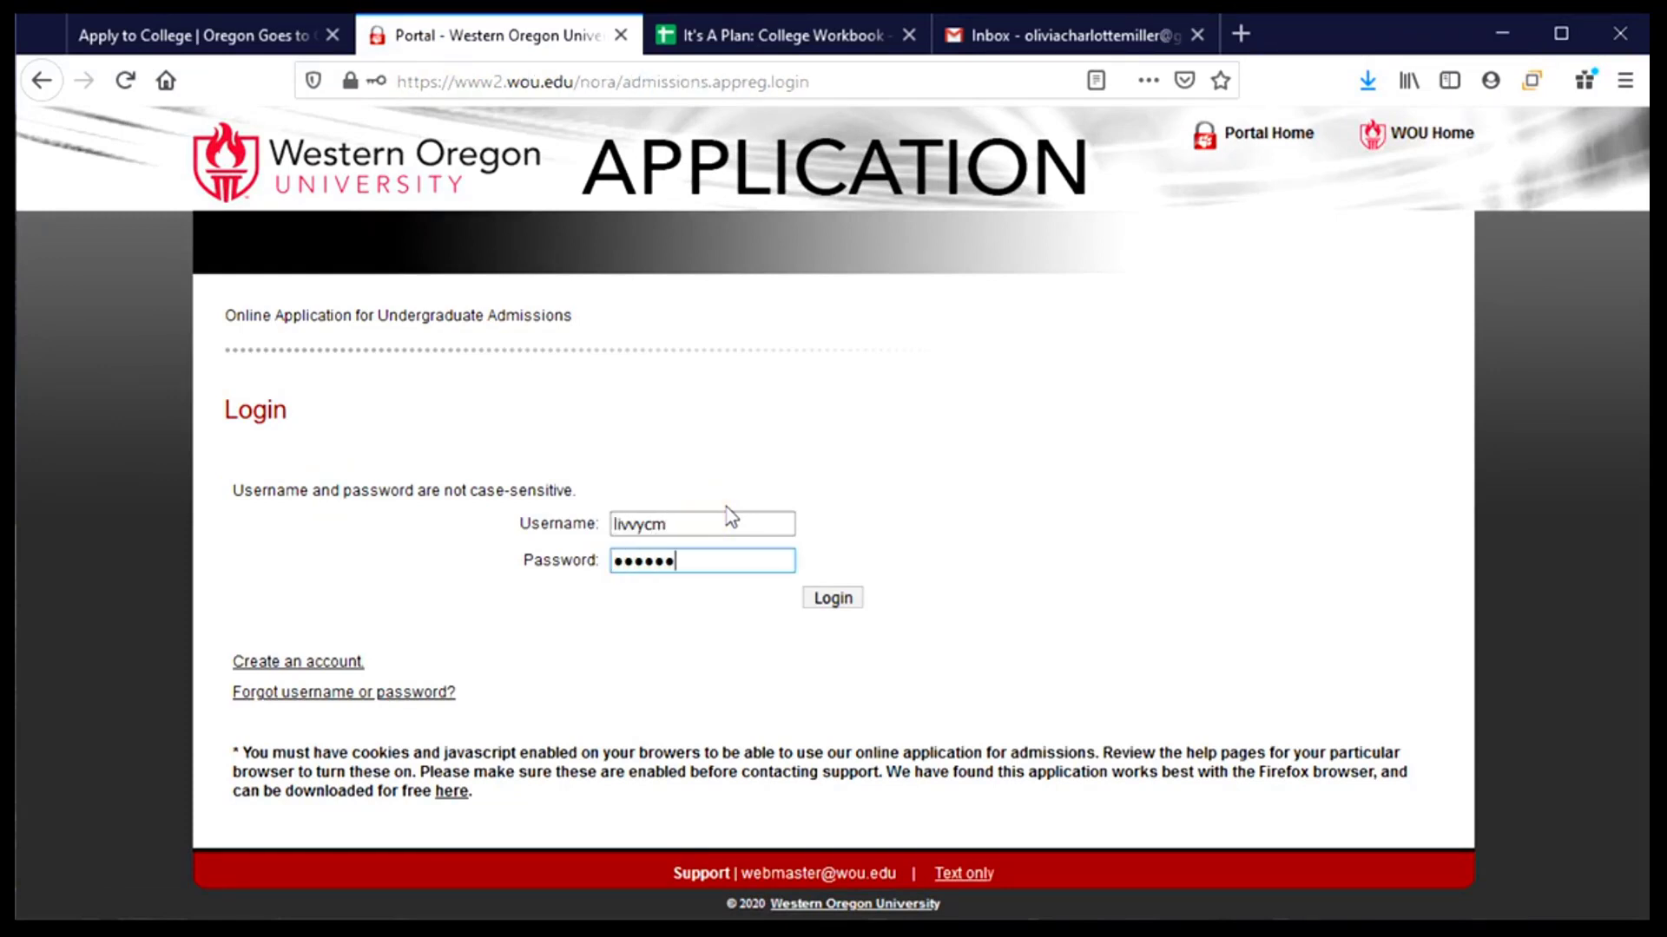
{"action": "left_click", "coordinate": [829, 599]}
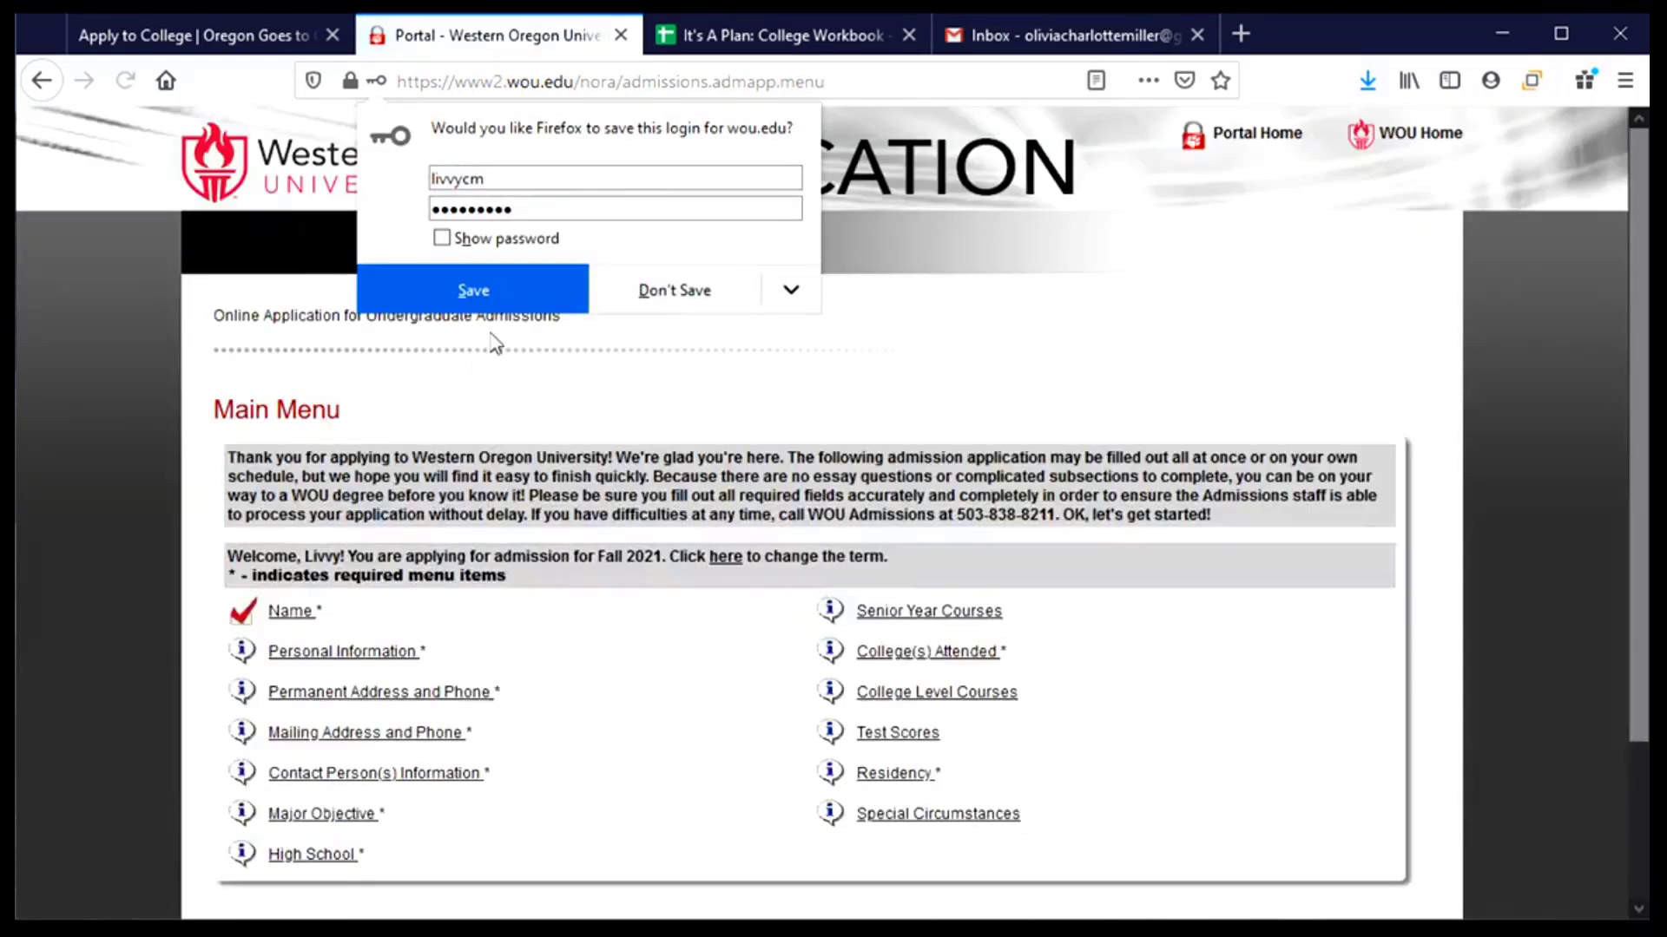
- Dismiss Firefox's save-login prompt and scroll through the Main Menu sections
{"action": "left_click", "coordinate": [671, 313]}
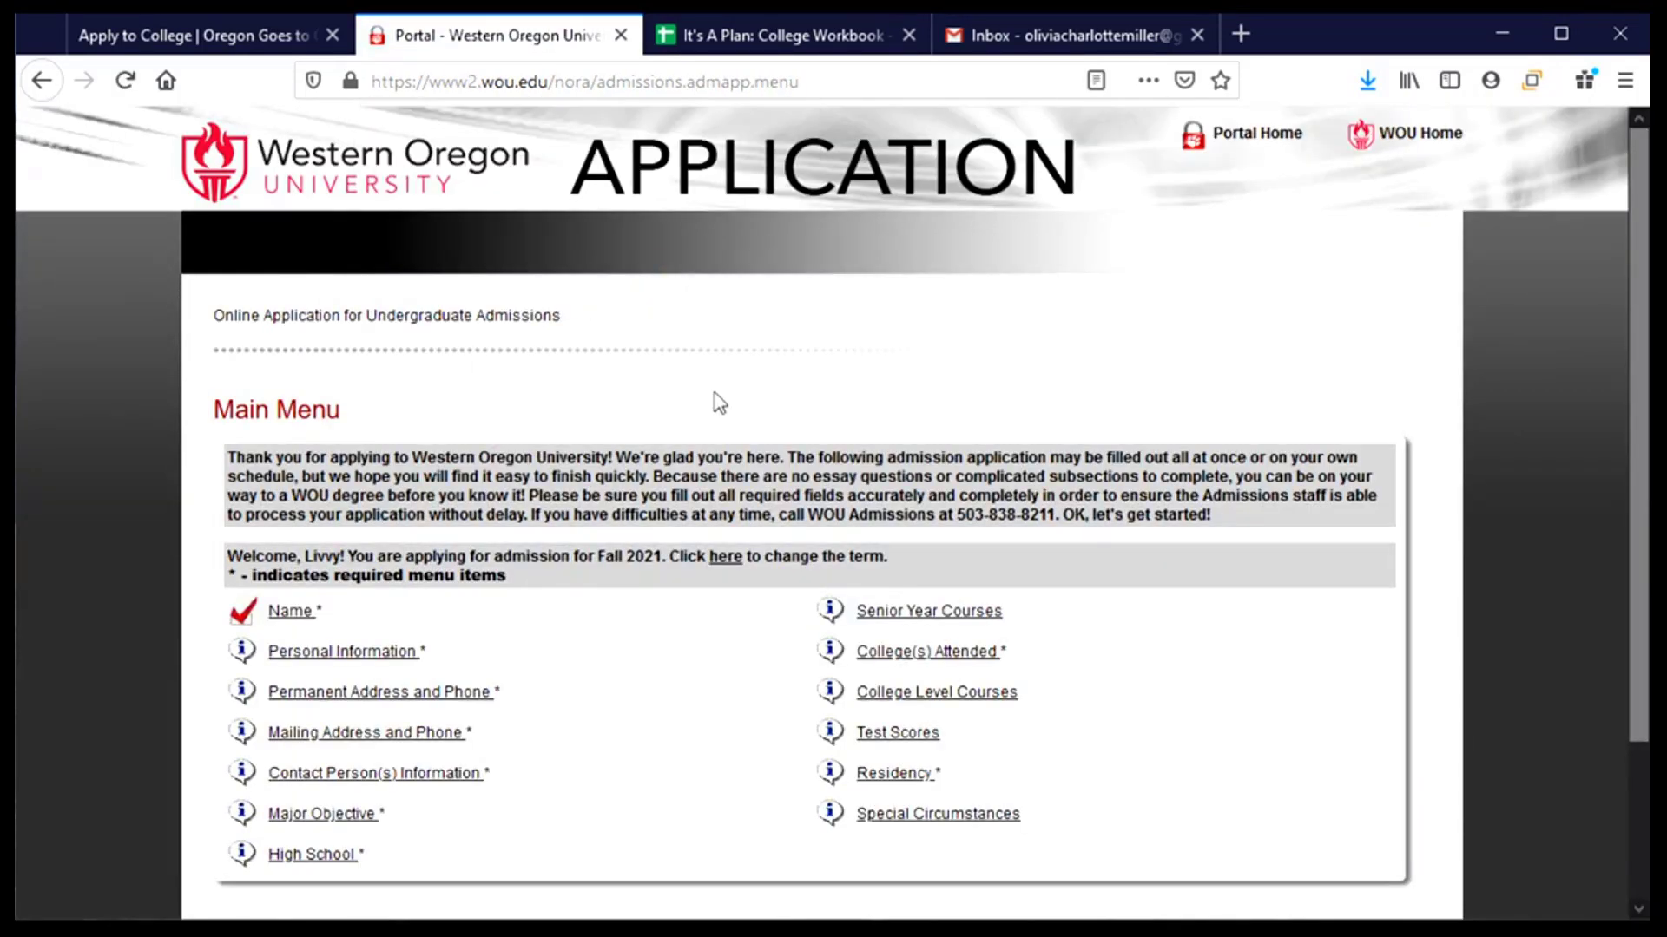
{"action": "scroll", "coordinate": [719, 404], "scroll_direction": "down", "scroll_amount": 3}
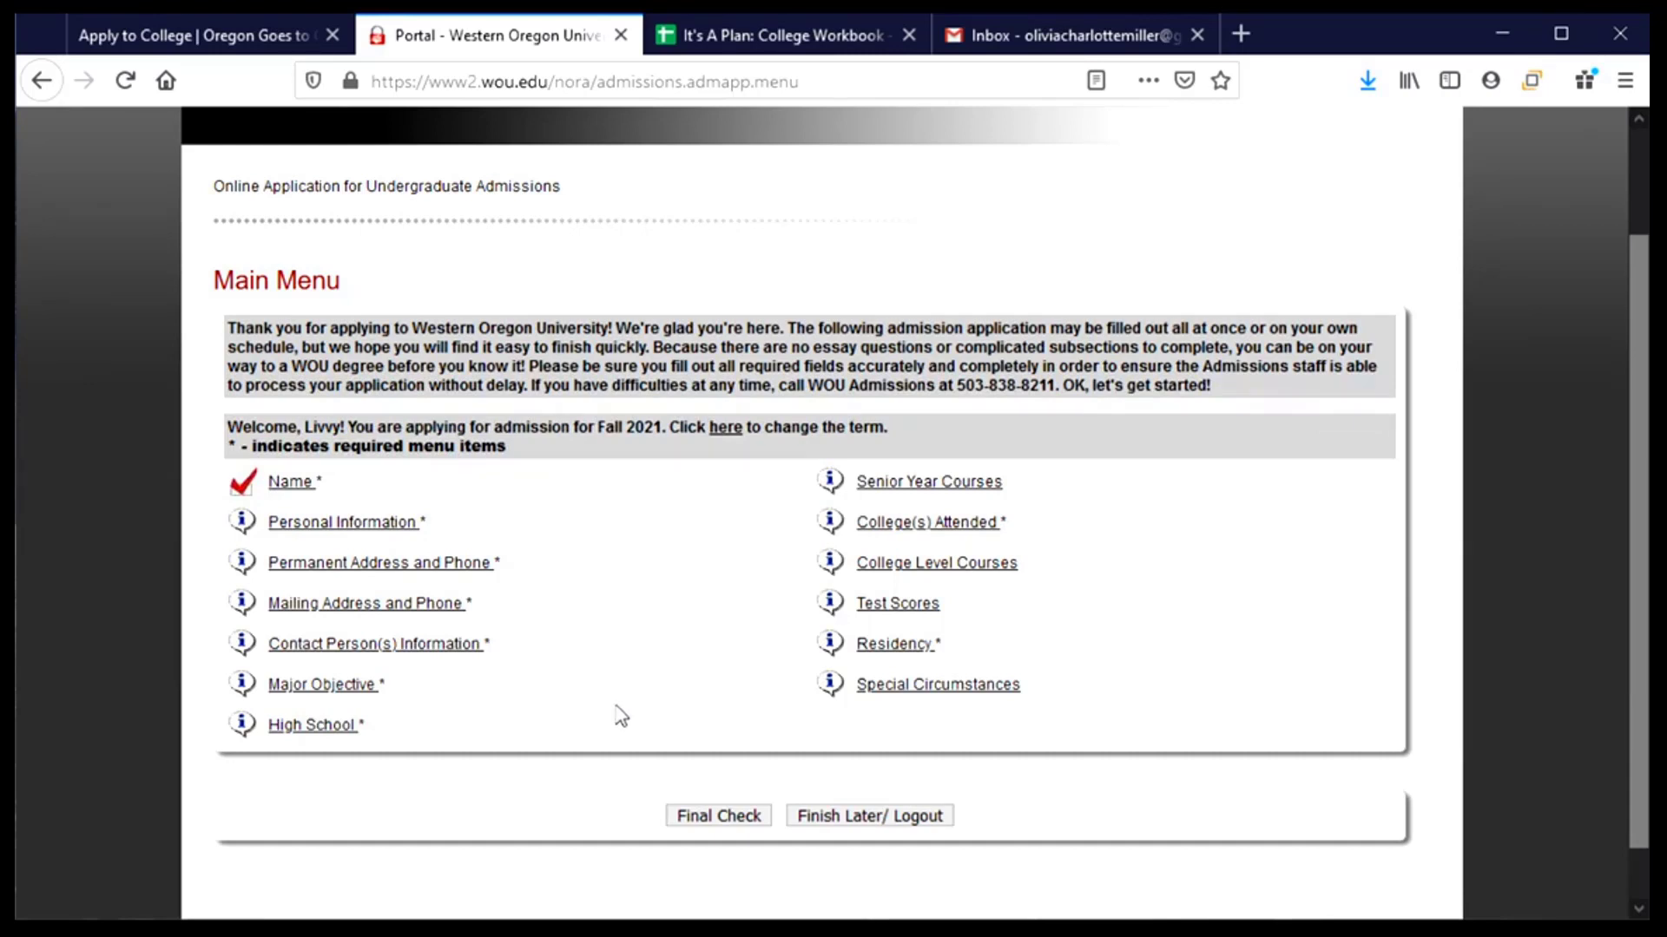
- Review the Legal Name section fields and continue to Personal Info (Item 2 of 14)
{"action": "left_click", "coordinate": [289, 491]}
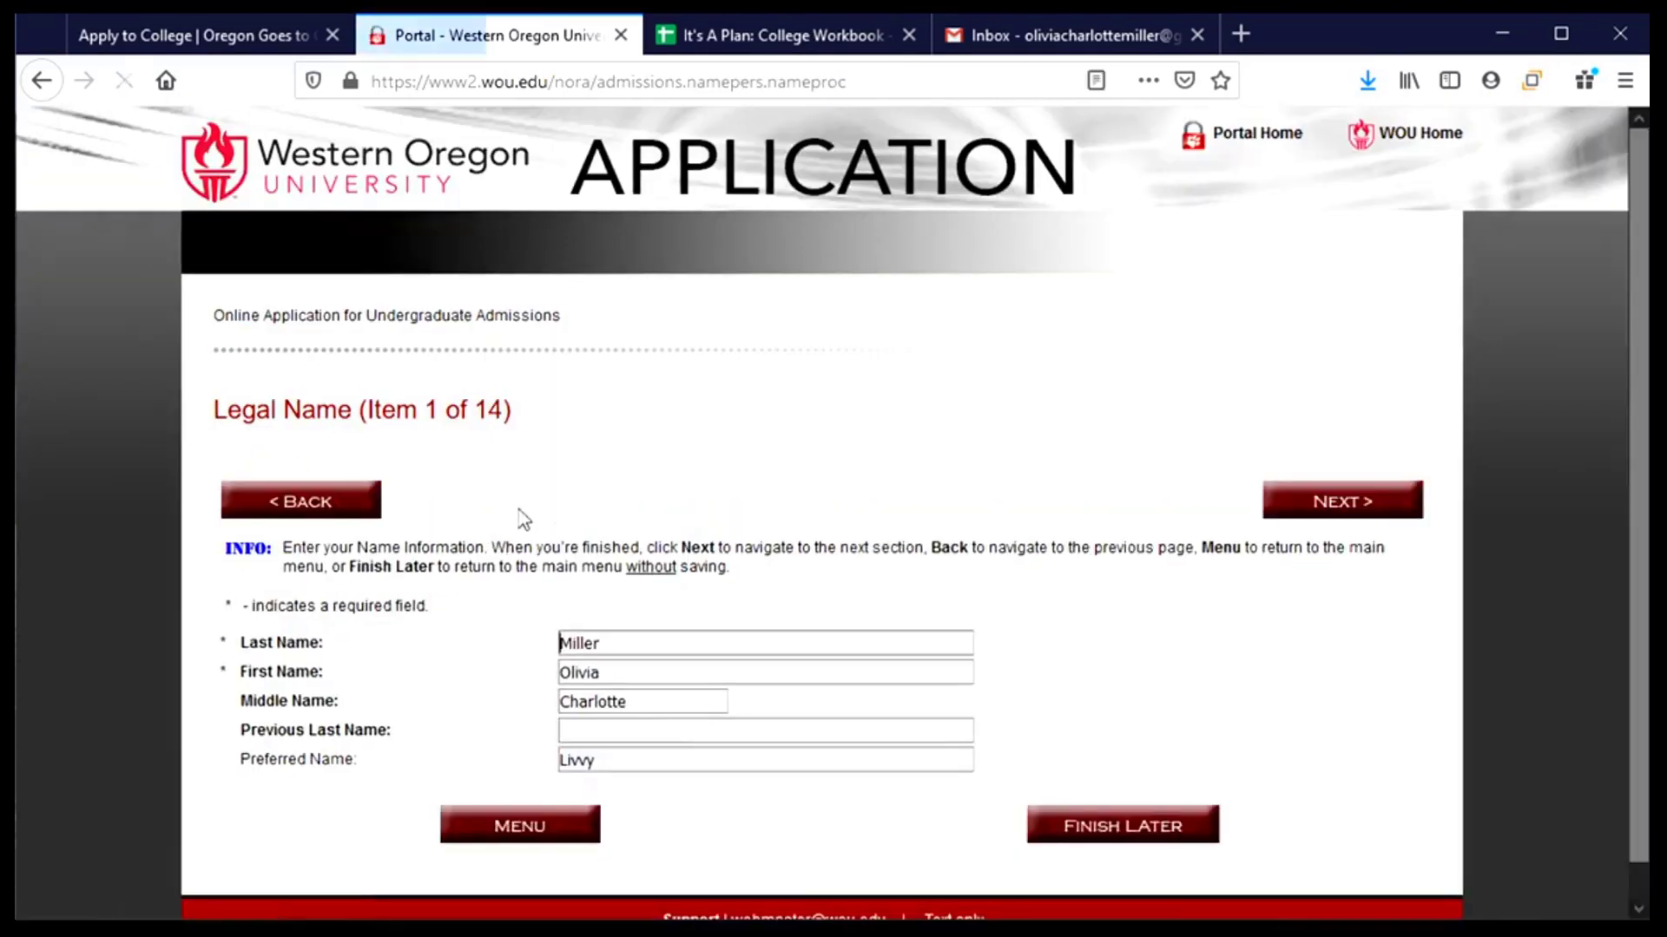
{"action": "scroll", "coordinate": [639, 525], "scroll_direction": "down", "scroll_amount": 1}
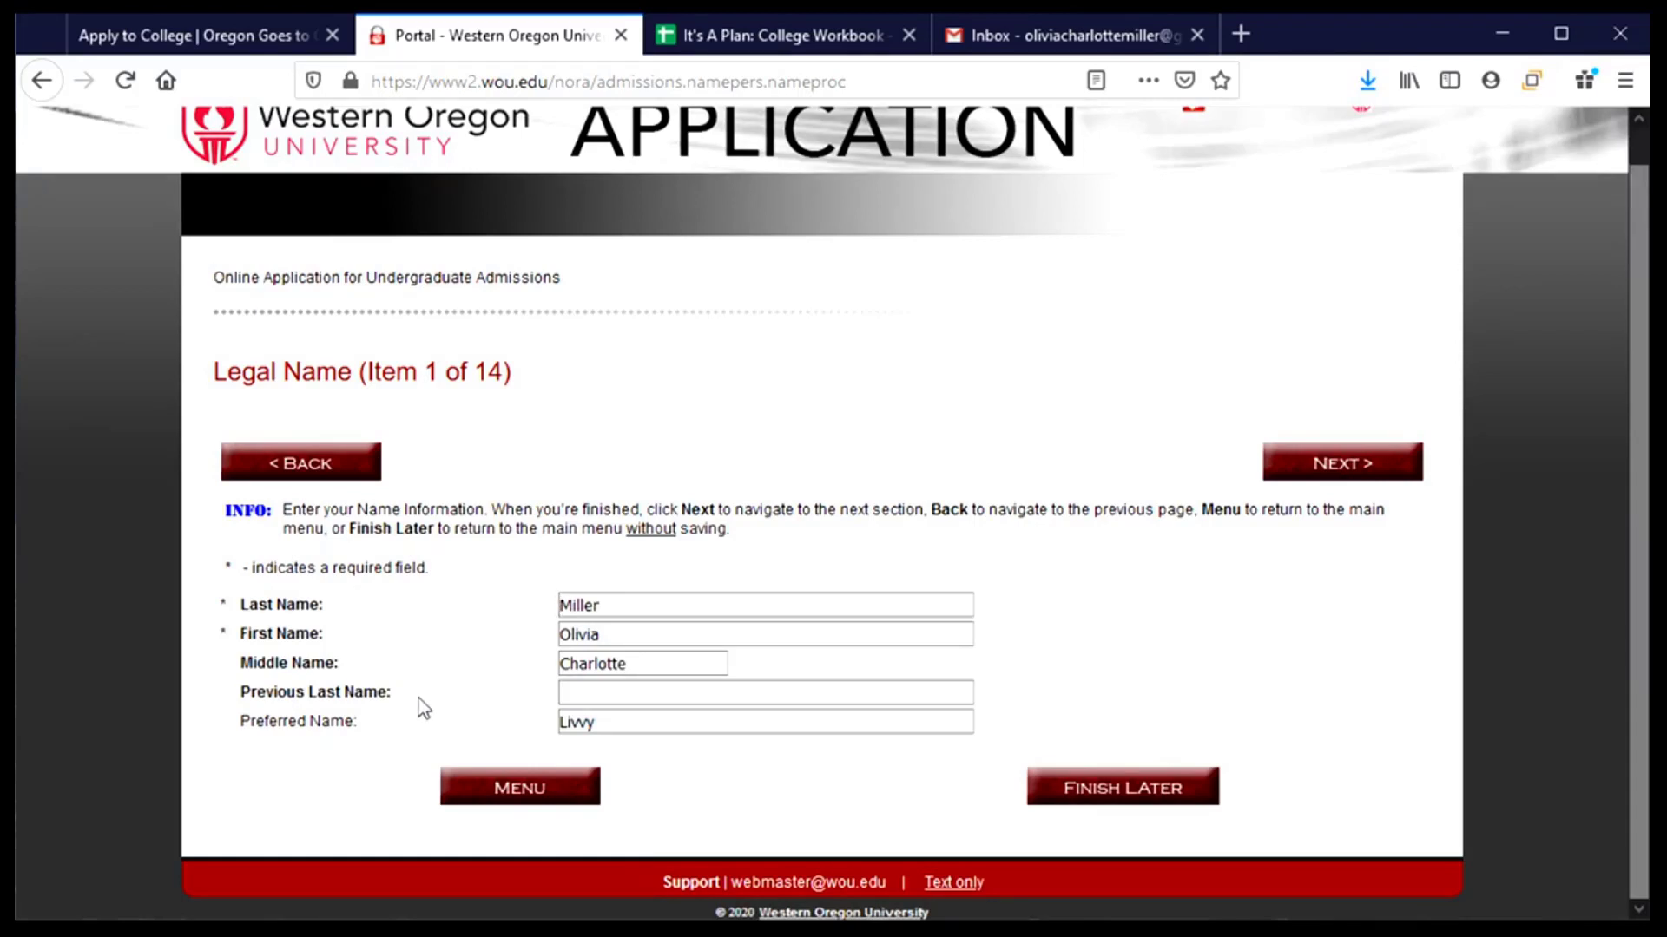
{"action": "left_click", "coordinate": [676, 695]}
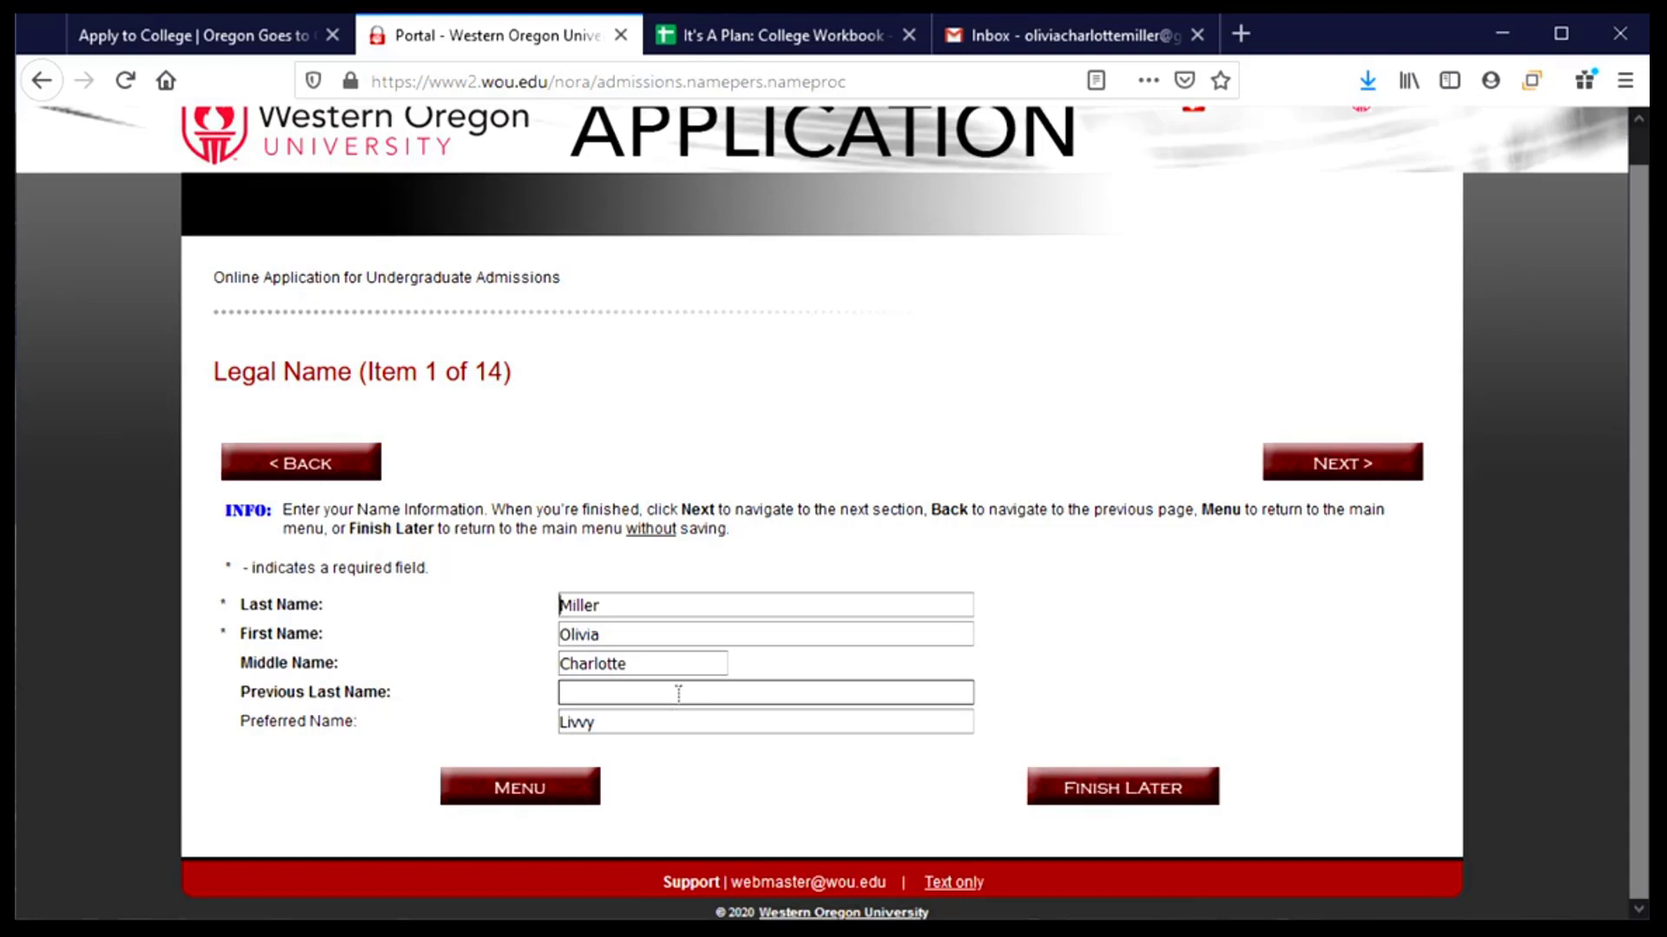
{"action": "left_click", "coordinate": [678, 693]}
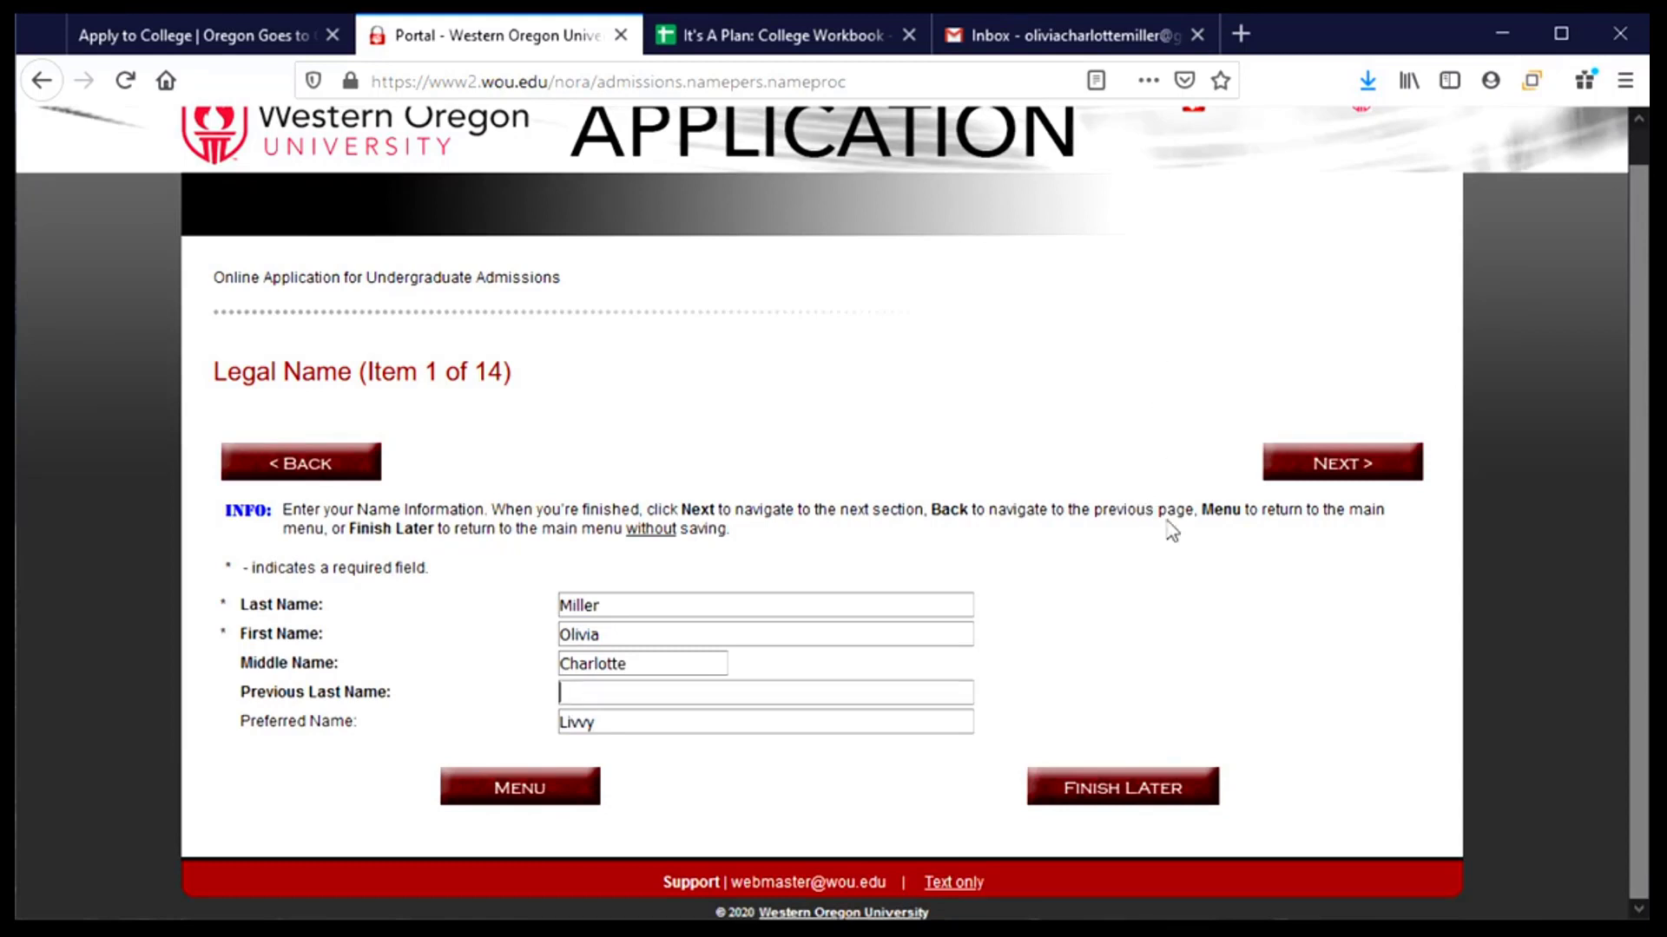
{"action": "left_click", "coordinate": [1339, 480]}
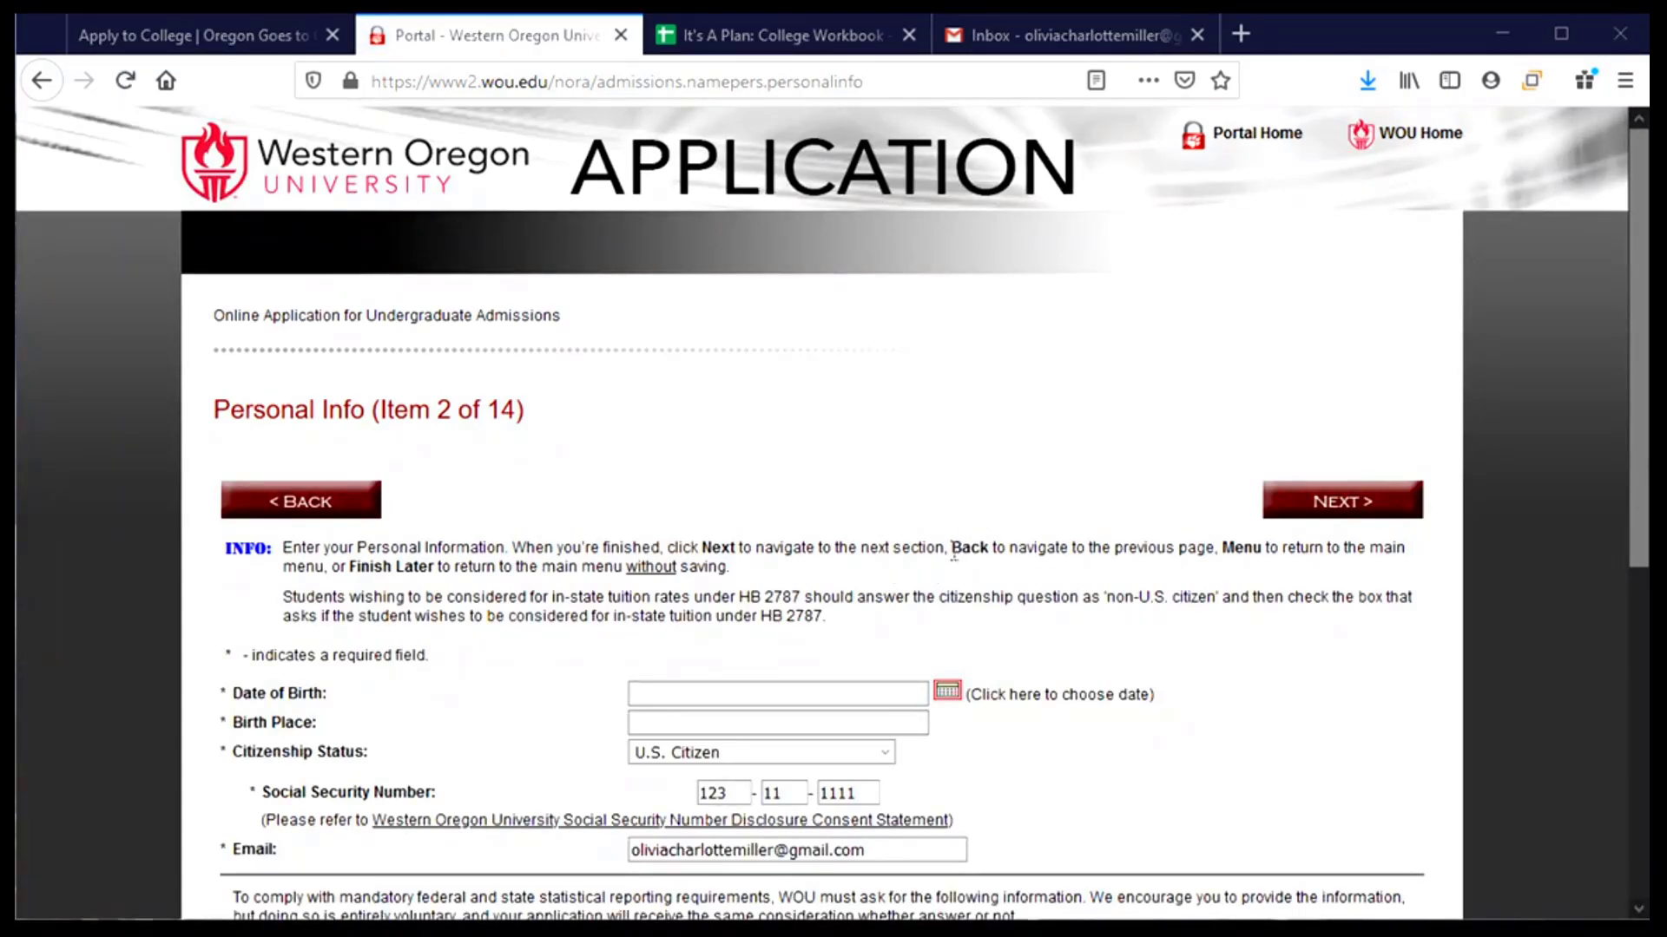
- Set Date of Birth to January 1, 2003 with the date picker
{"action": "scroll", "coordinate": [953, 556], "scroll_direction": "down", "scroll_amount": 3}
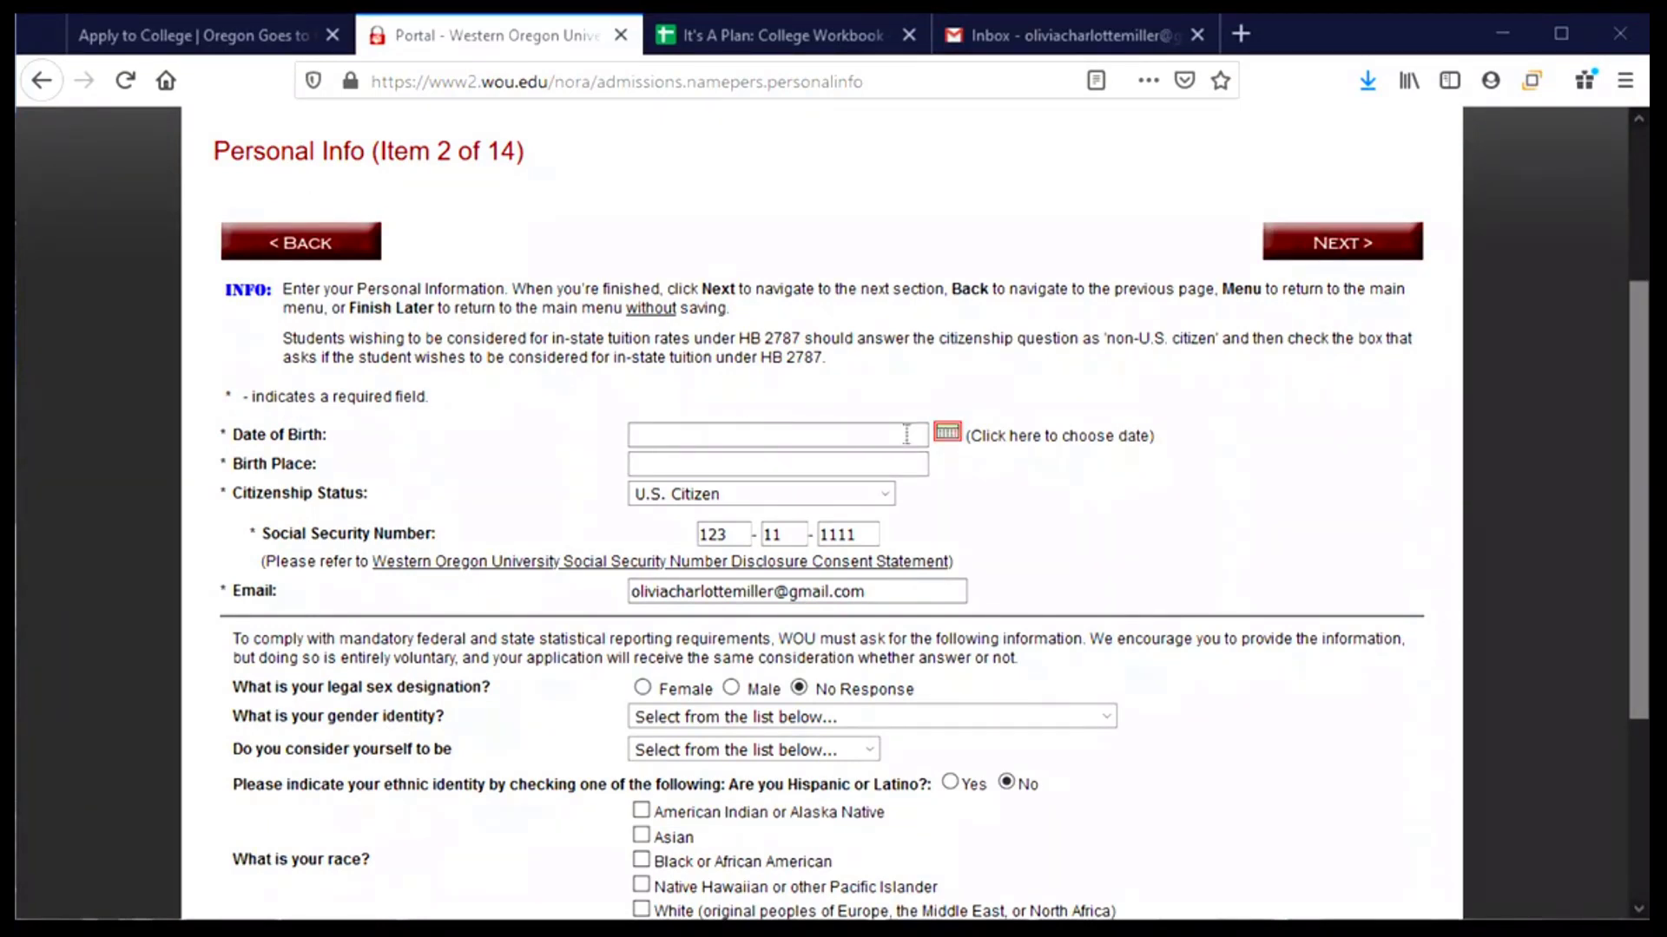
{"action": "left_click", "coordinate": [947, 431]}
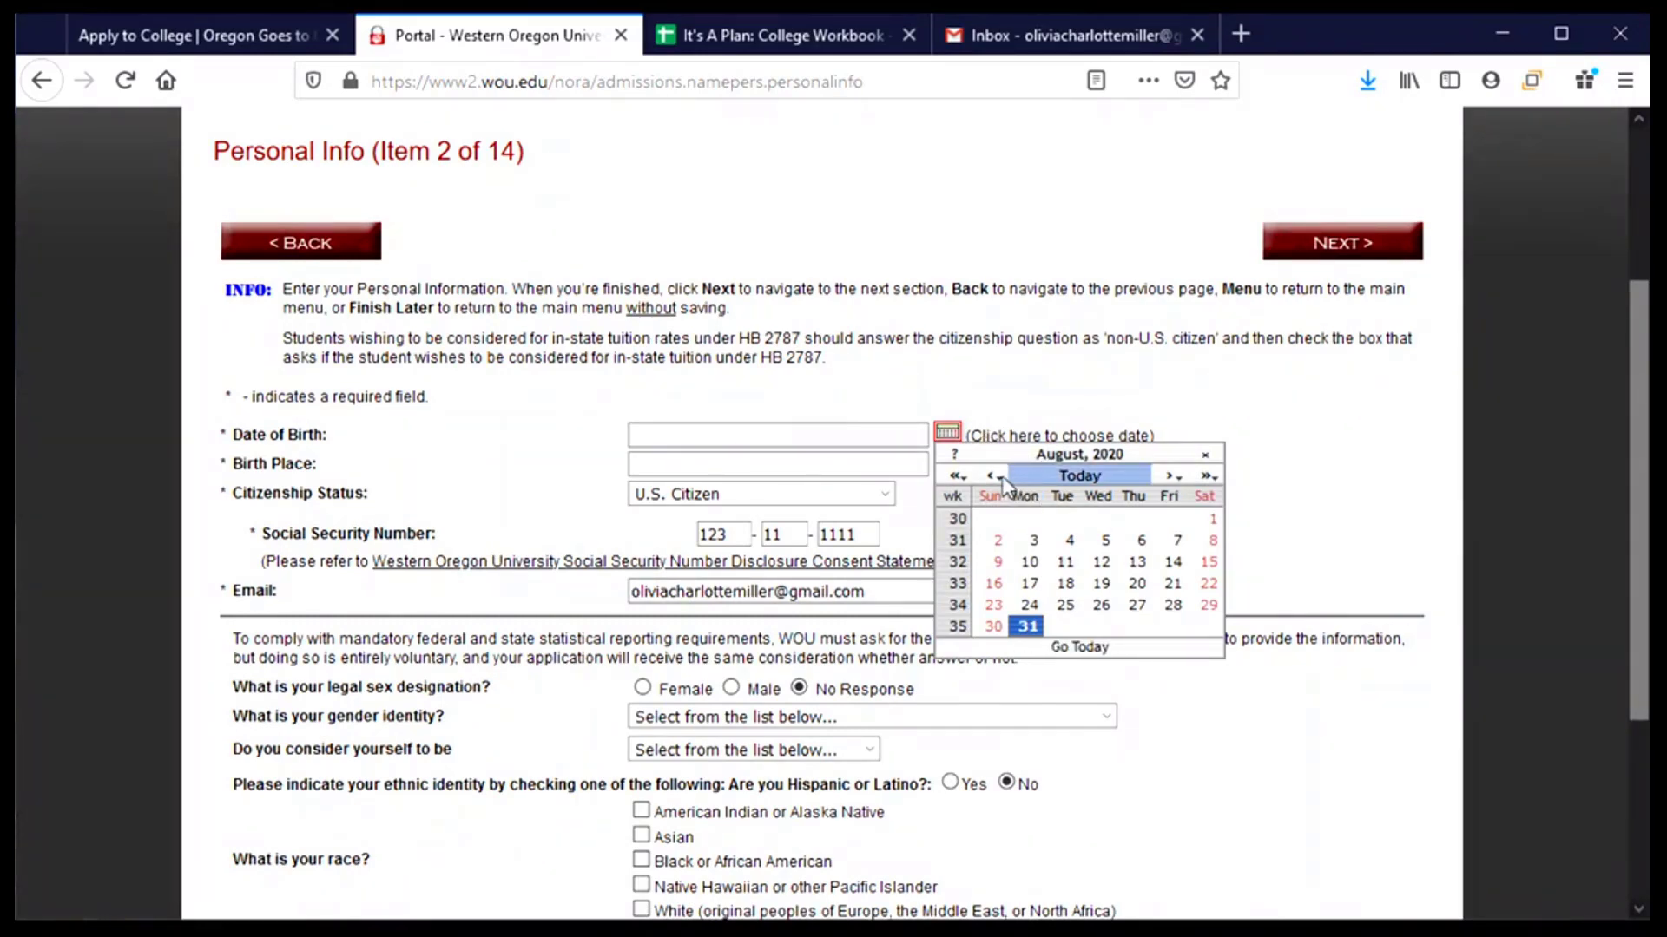
{"action": "left_click", "coordinate": [955, 475]}
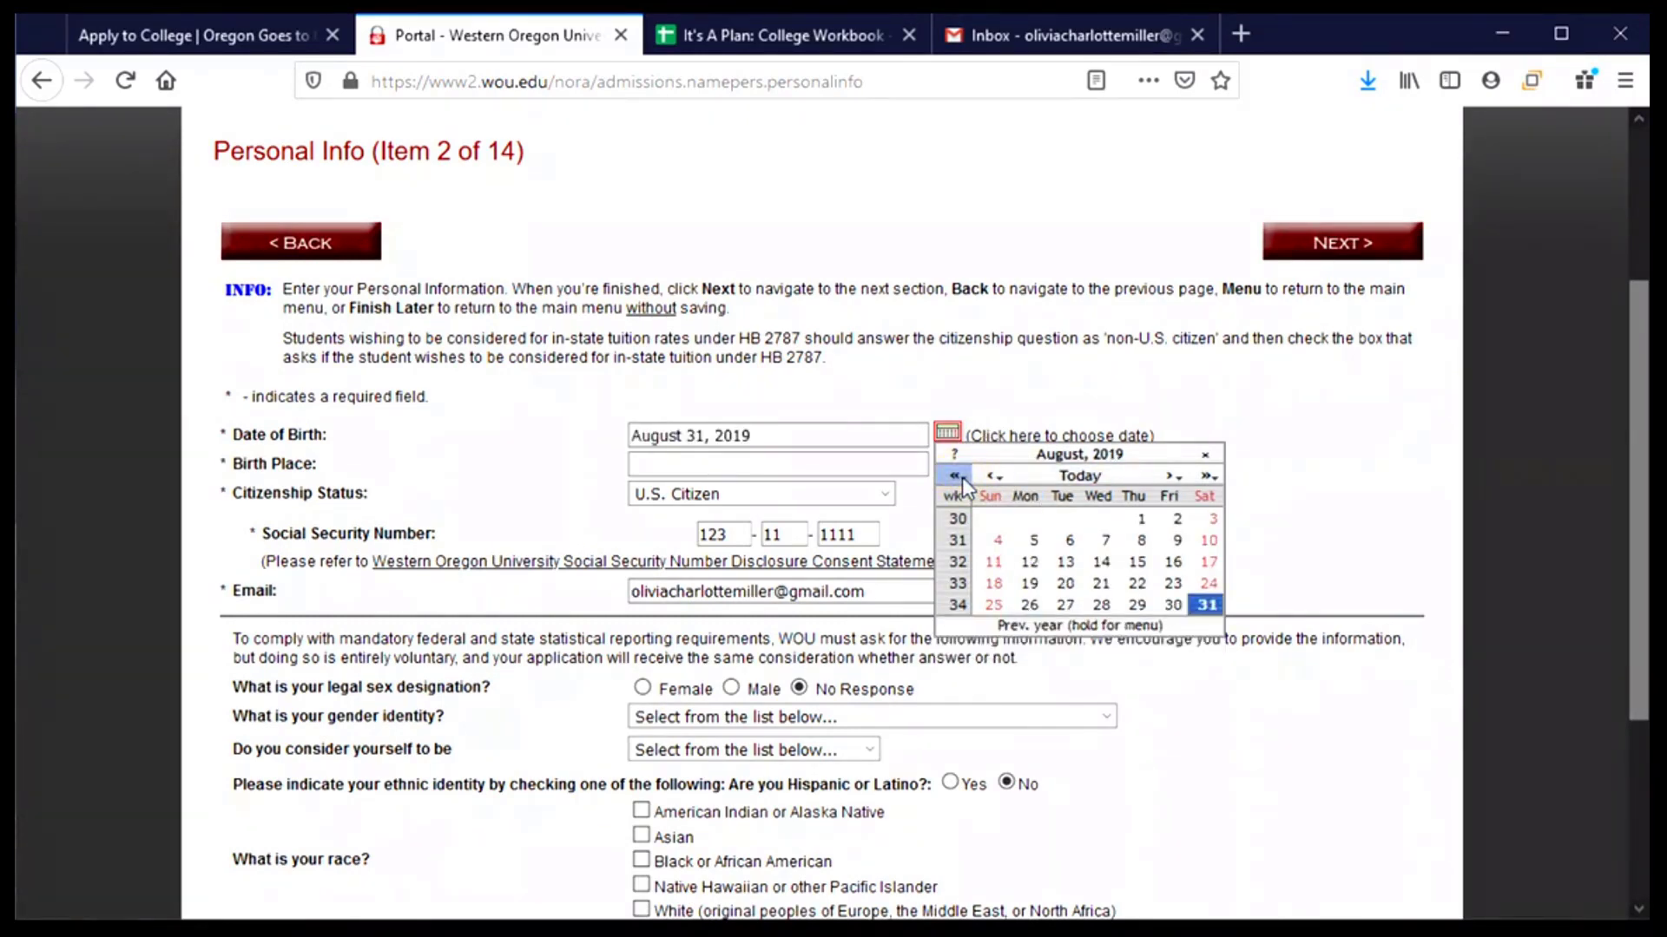
{"action": "left_click", "coordinate": [961, 476]}
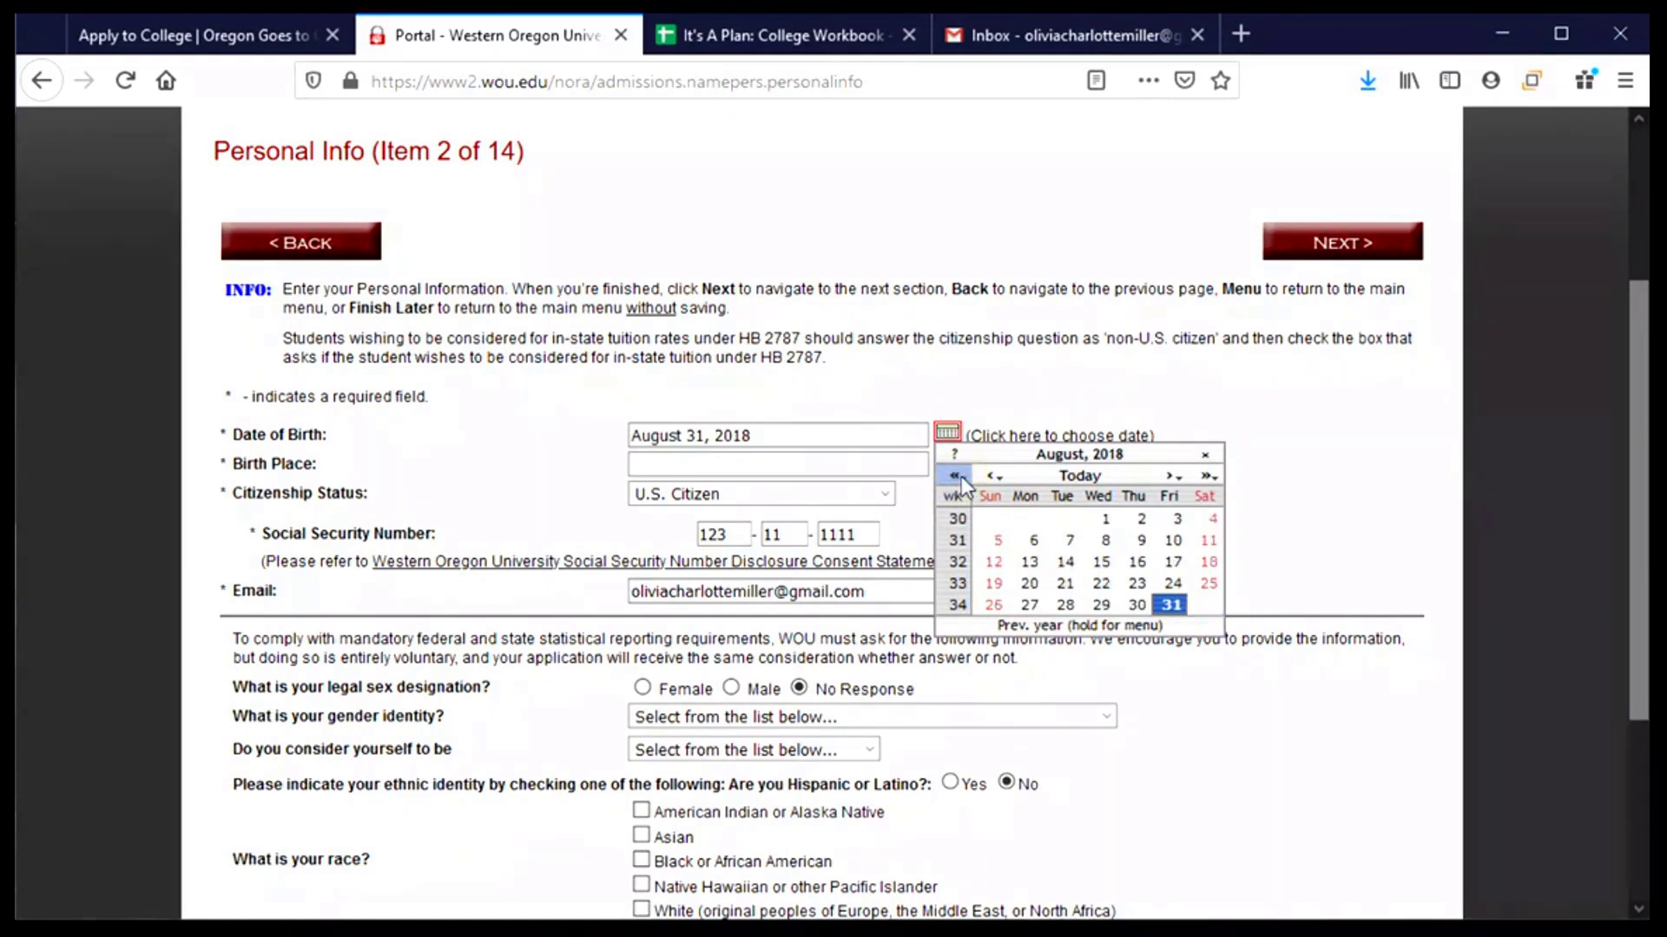
{"action": "left_click", "coordinate": [961, 475]}
{"action": "left_click", "coordinate": [960, 475]}
{"action": "triple_click", "coordinate": [961, 476]}
{"action": "triple_click", "coordinate": [961, 476]}
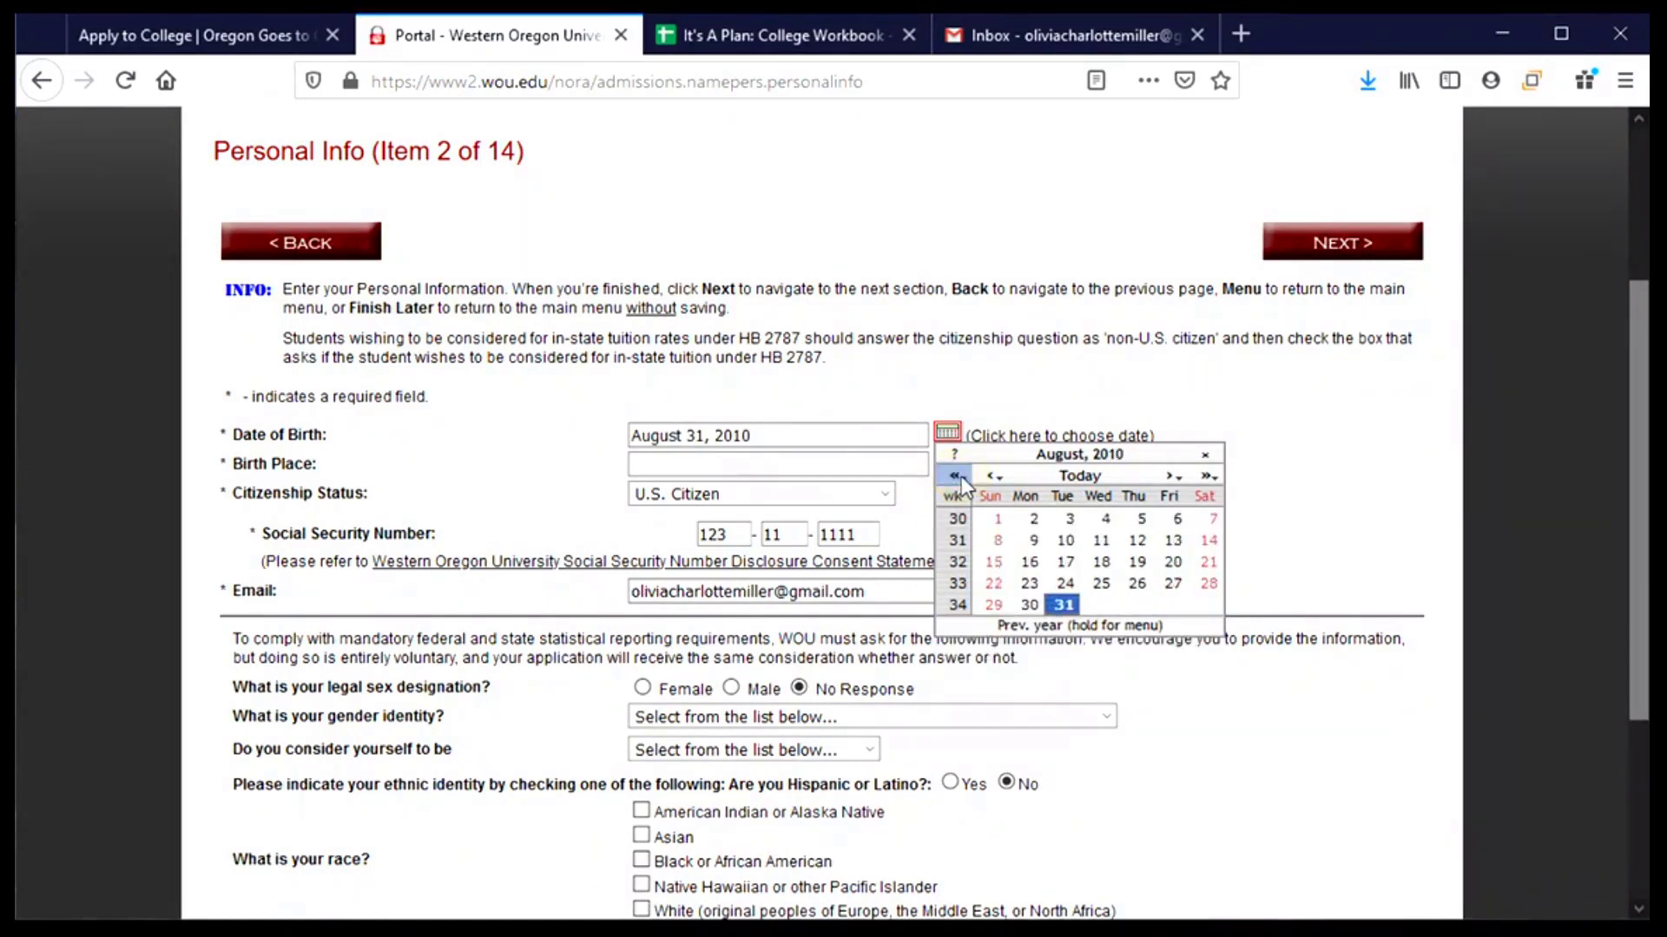
{"action": "triple_click", "coordinate": [961, 476]}
{"action": "double_click", "coordinate": [960, 475]}
{"action": "left_click", "coordinate": [961, 476]}
{"action": "left_click", "coordinate": [961, 476]}
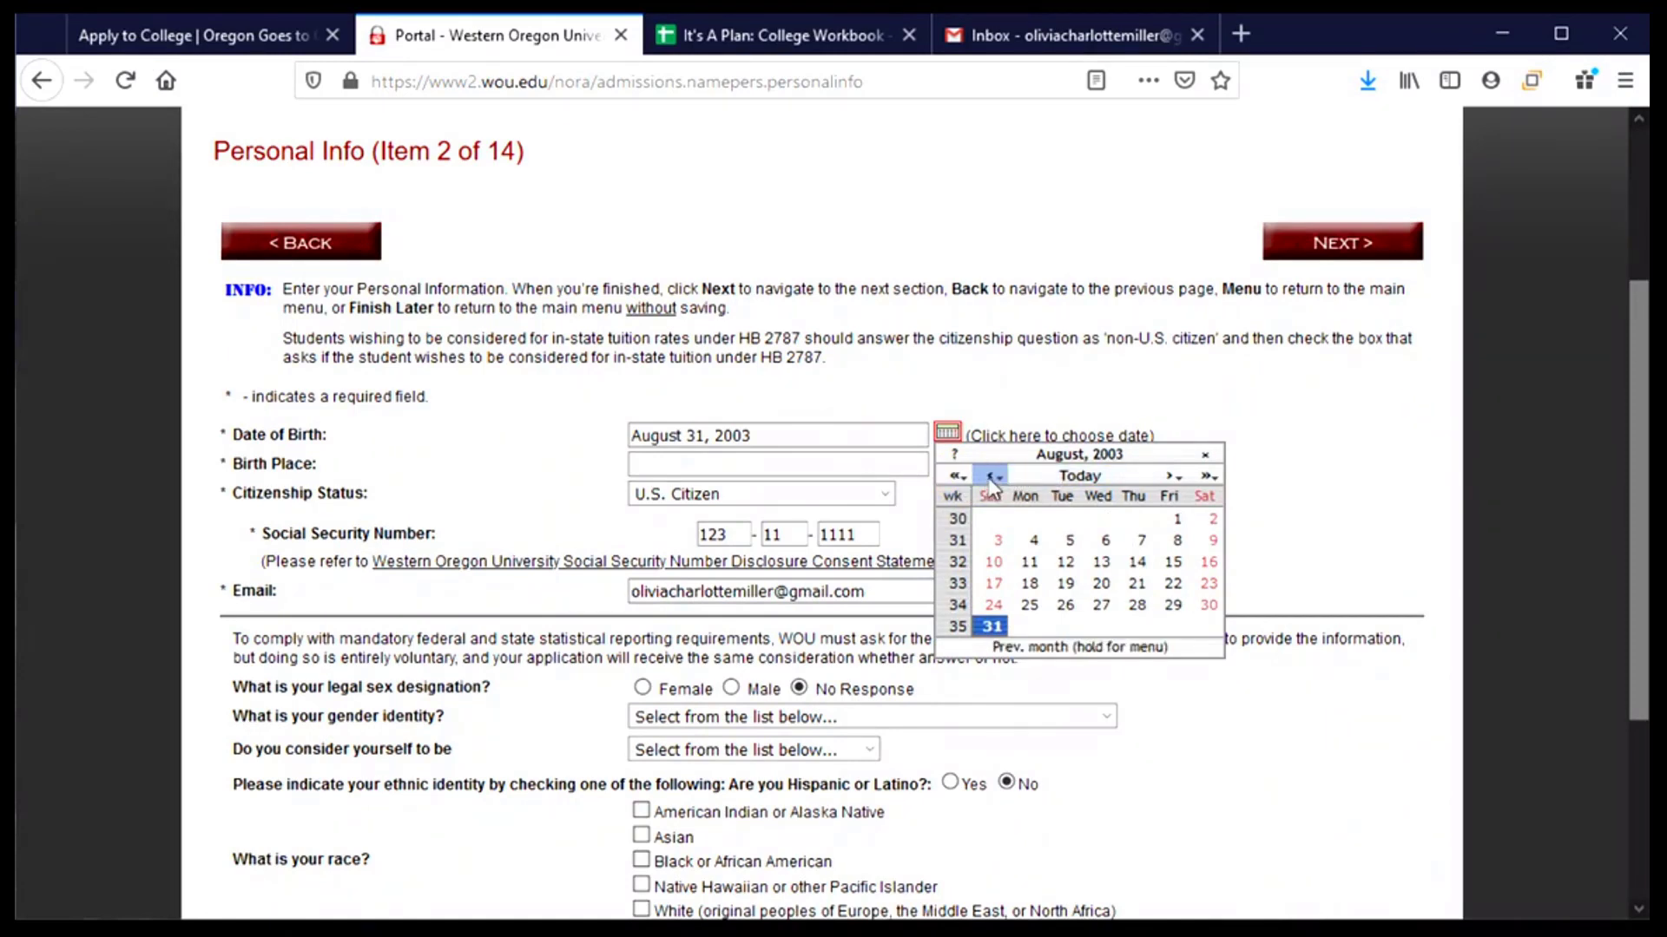
{"action": "double_click", "coordinate": [990, 477]}
{"action": "double_click", "coordinate": [991, 477]}
{"action": "left_click", "coordinate": [990, 477]}
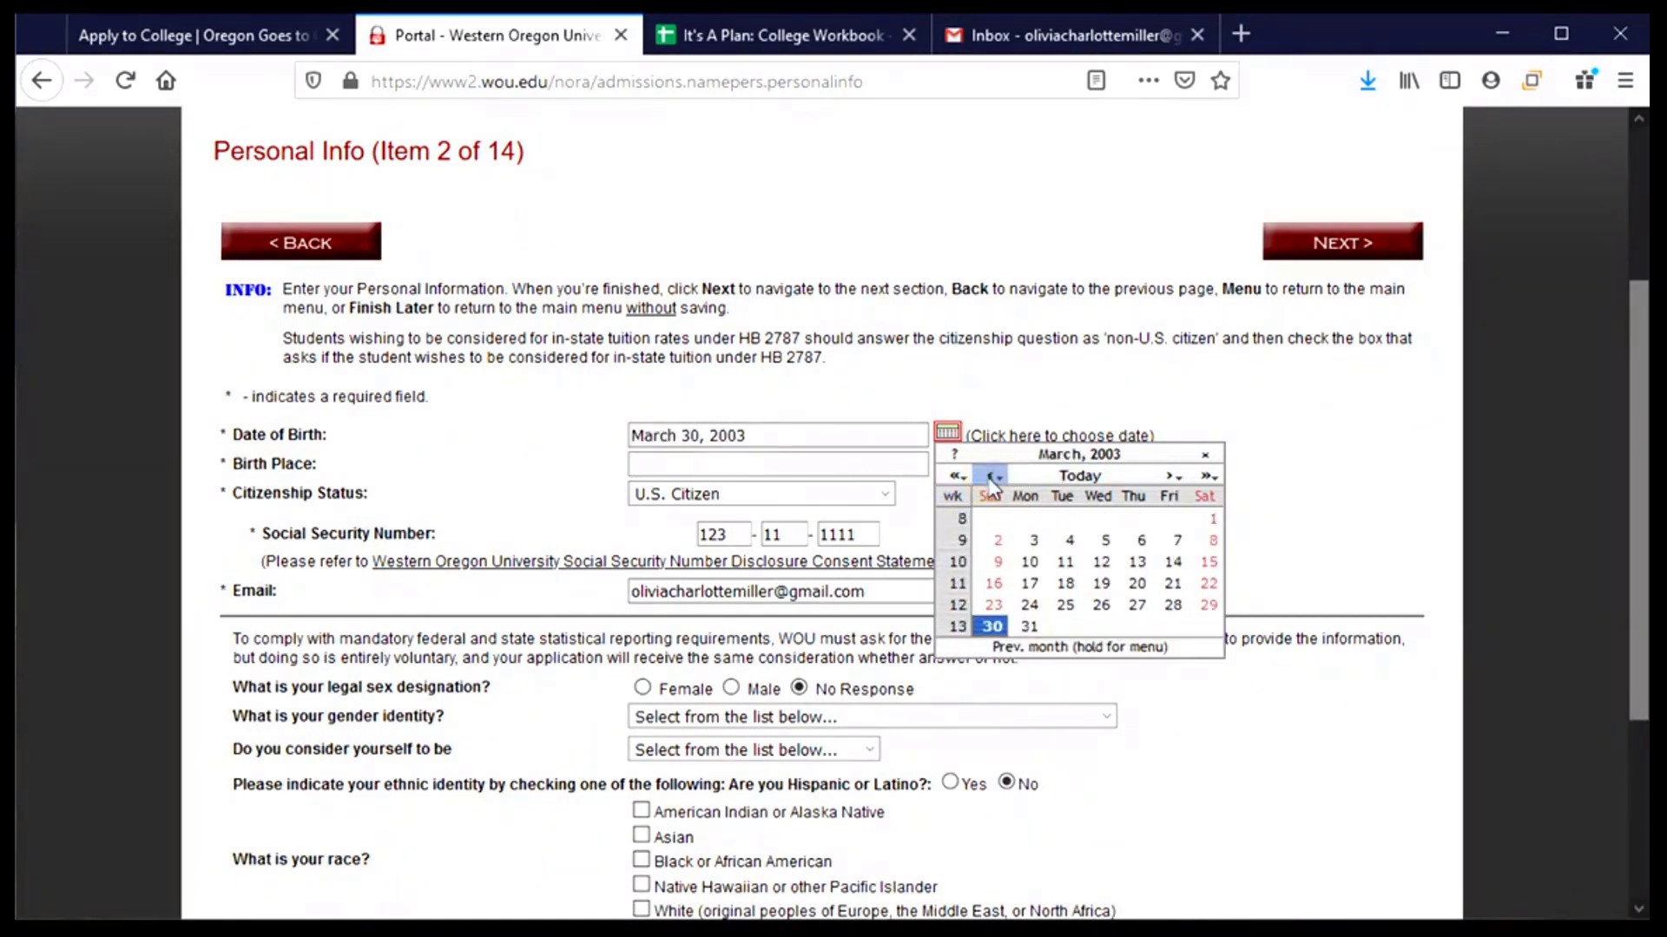
{"action": "left_click", "coordinate": [990, 477]}
{"action": "left_click", "coordinate": [990, 477]}
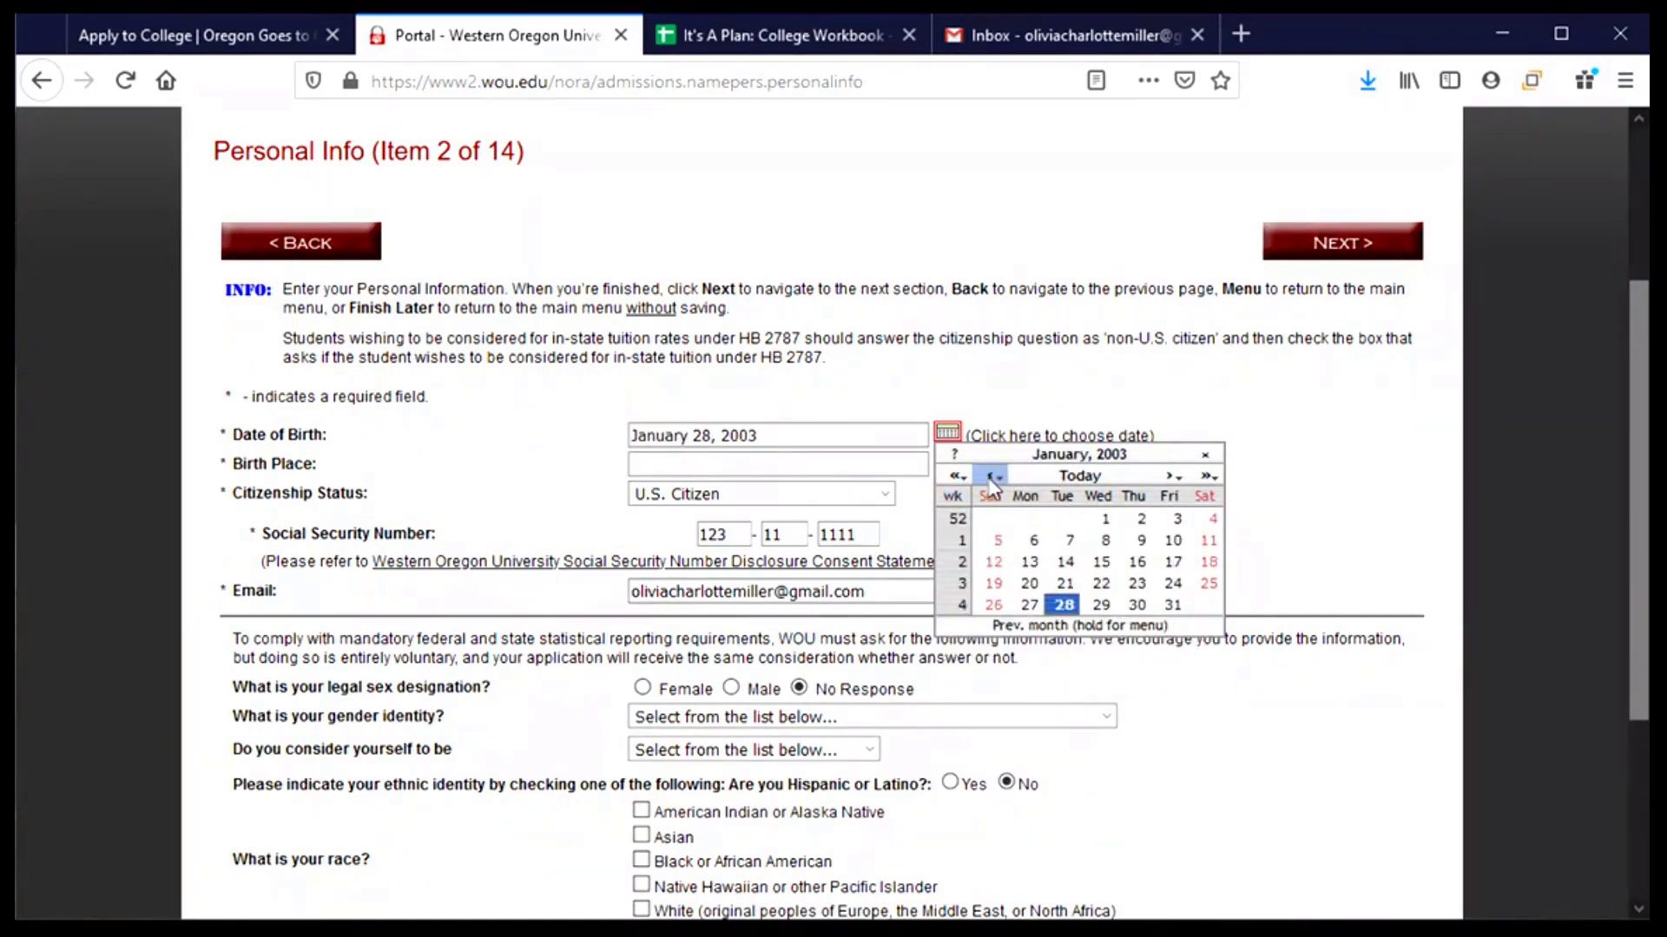
{"action": "left_click", "coordinate": [1102, 521]}
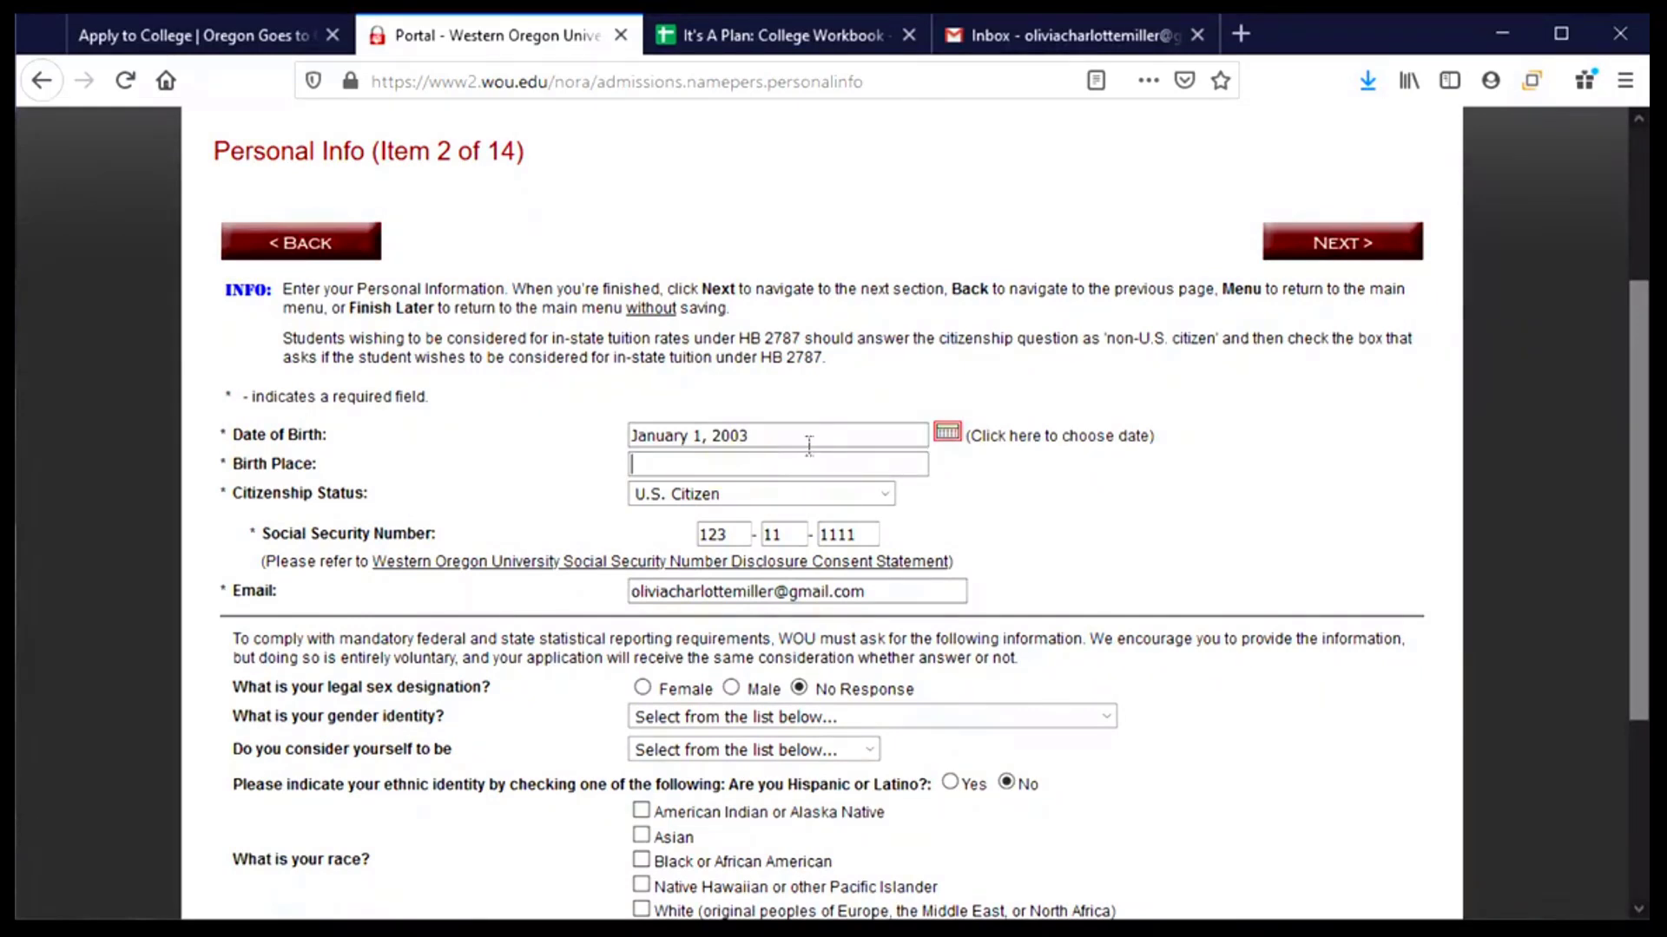
- Enter Oregon as birth place and set citizenship to U.S. Citizen after briefly trying Non-U.S. Citizen
{"action": "type", "text": "Oregon"}
{"action": "left_click", "coordinate": [886, 502]}
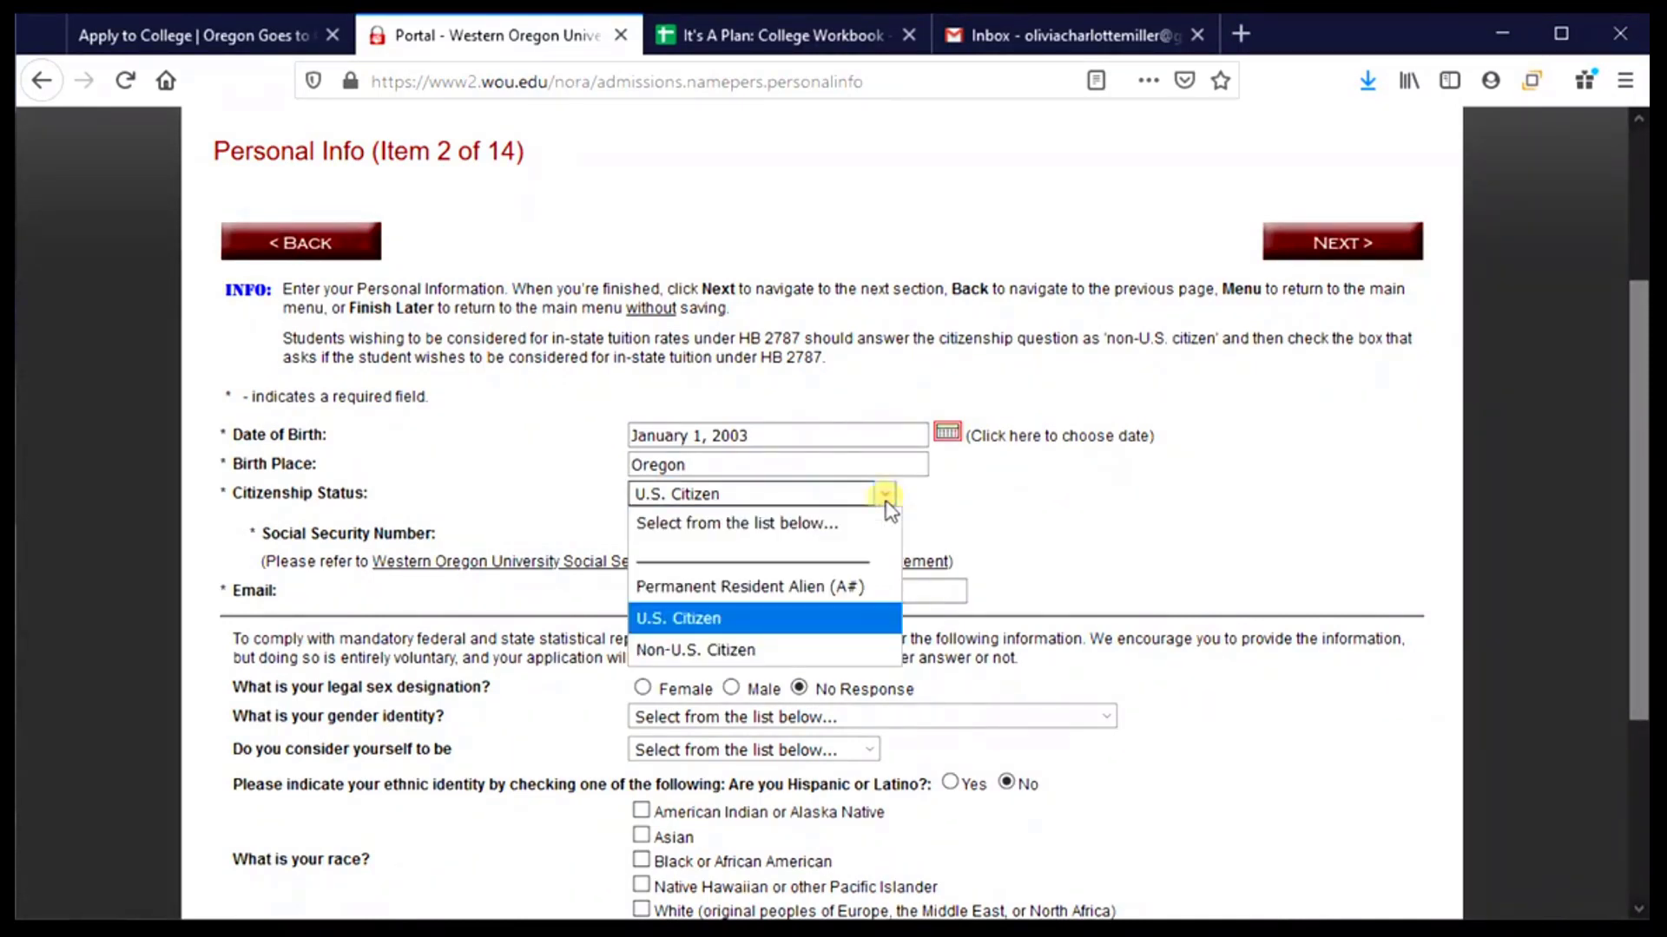
{"action": "left_click", "coordinate": [763, 651]}
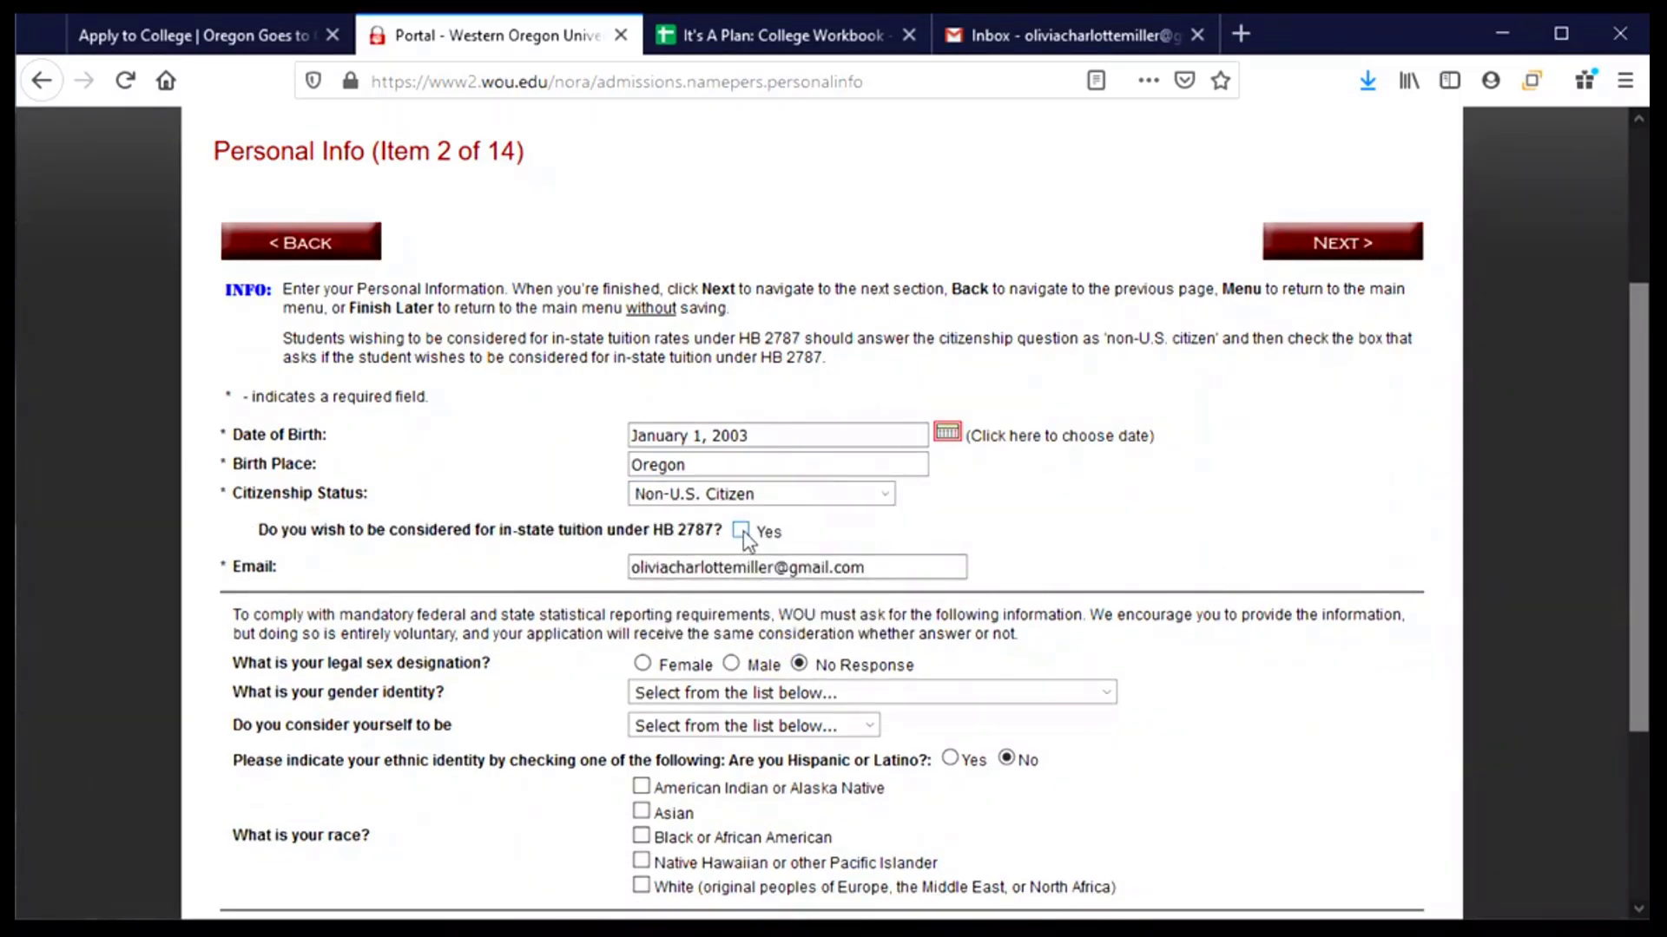
{"action": "left_click", "coordinate": [812, 496]}
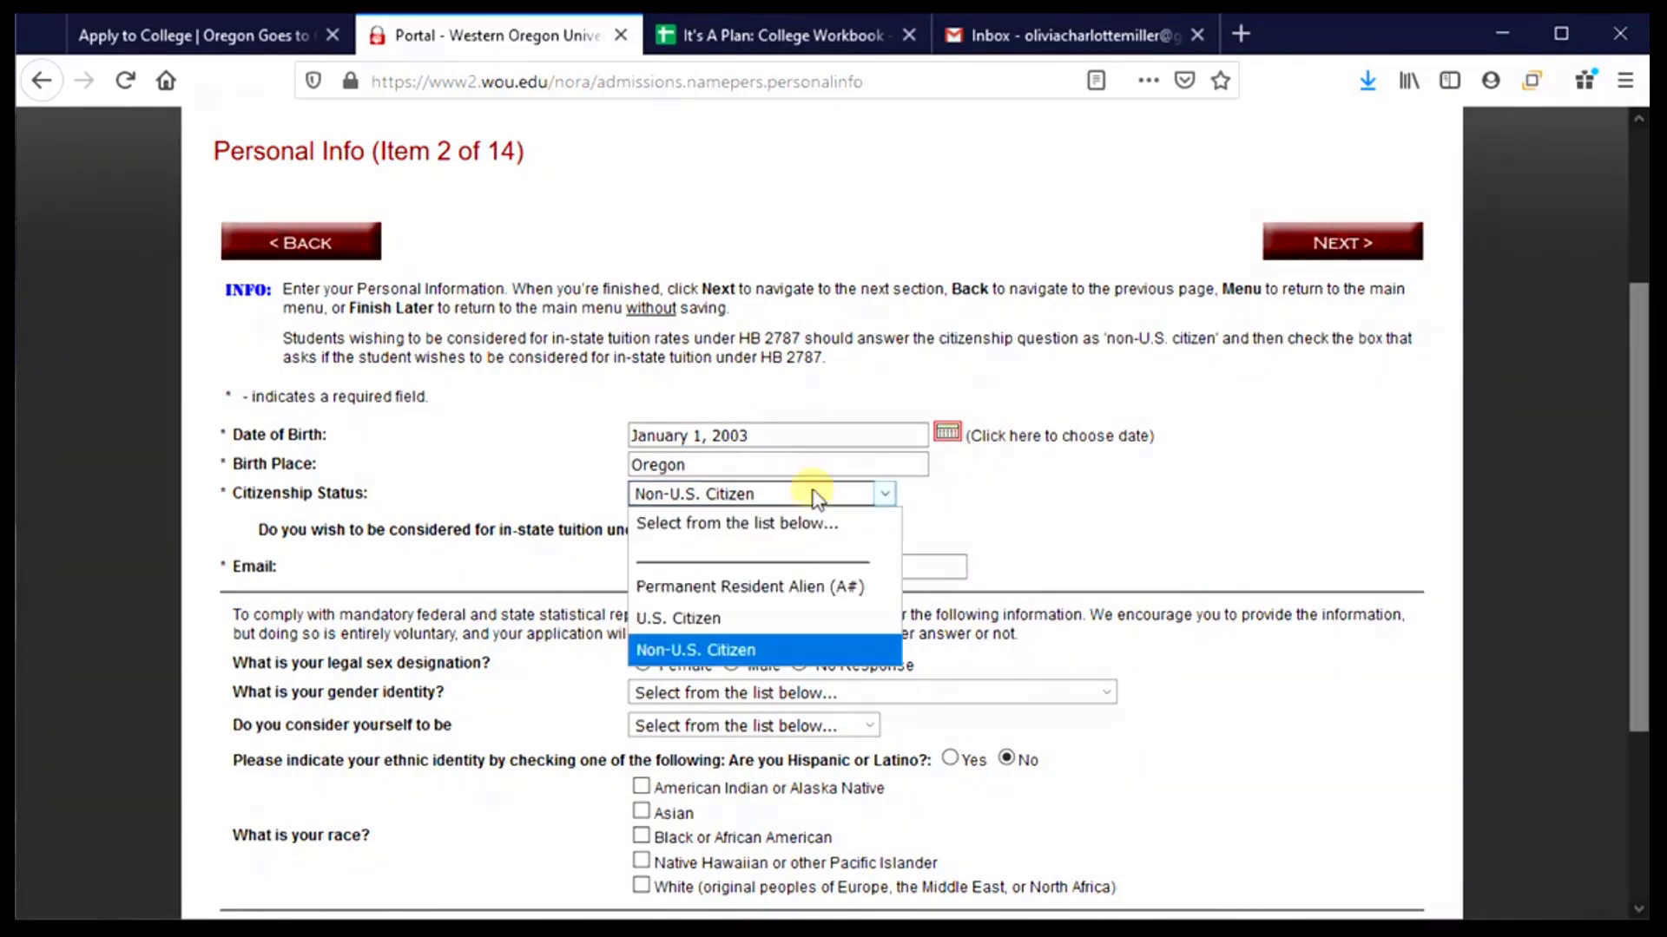
{"action": "left_click", "coordinate": [736, 627]}
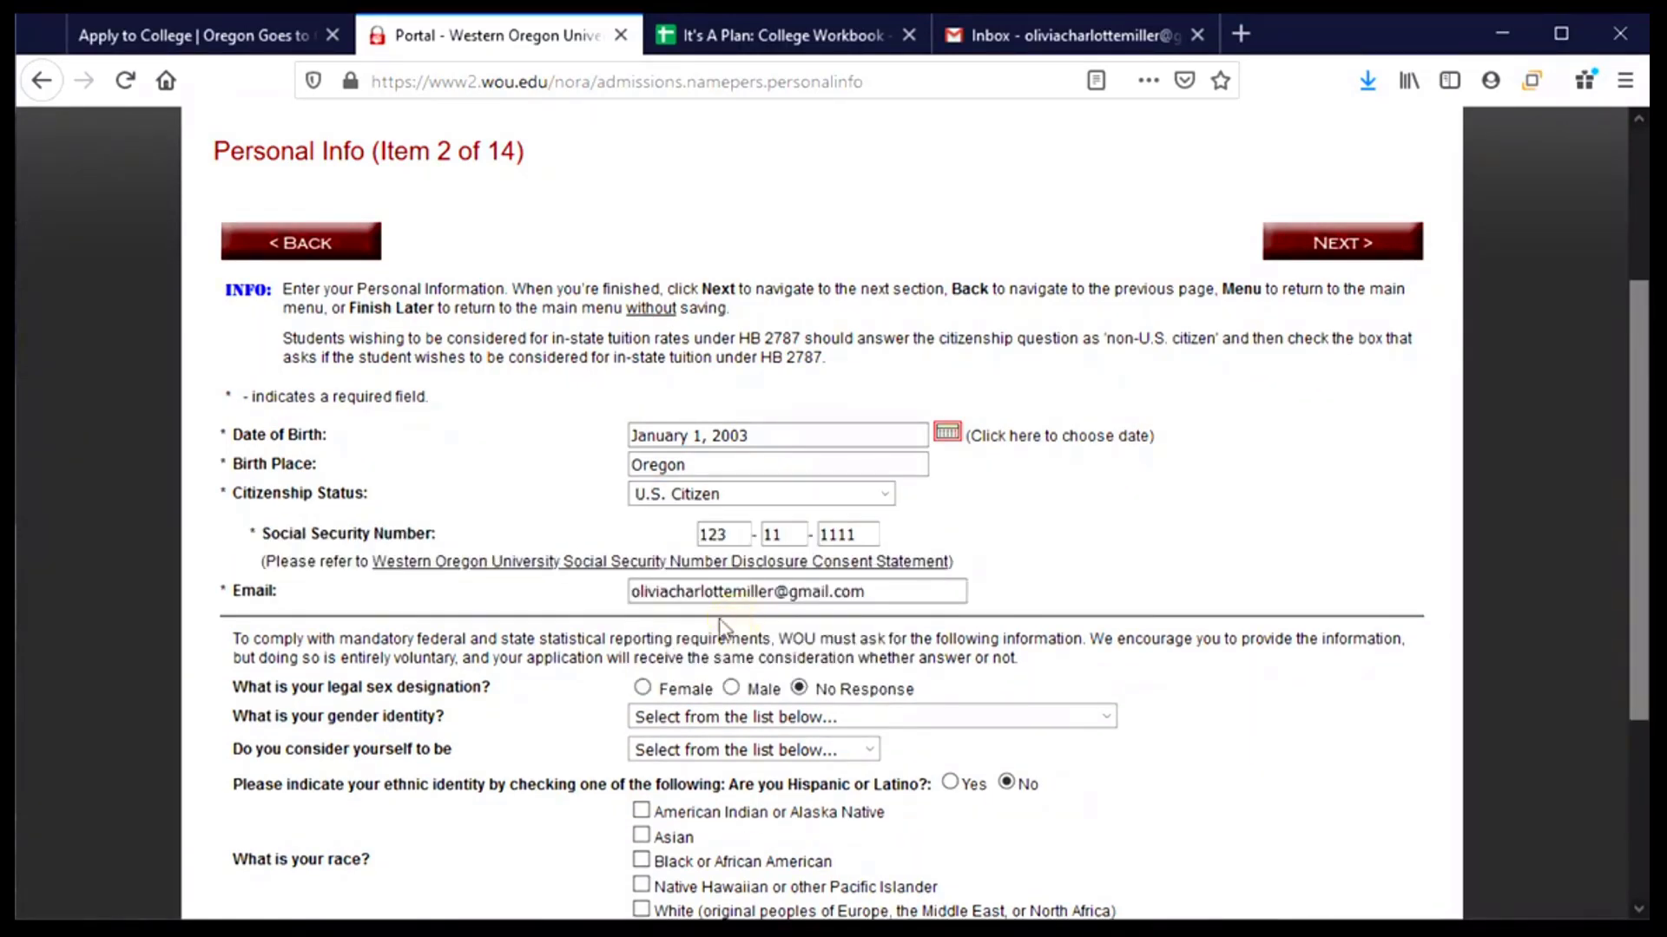
{"action": "scroll", "coordinate": [981, 501], "scroll_direction": "down", "scroll_amount": 5}
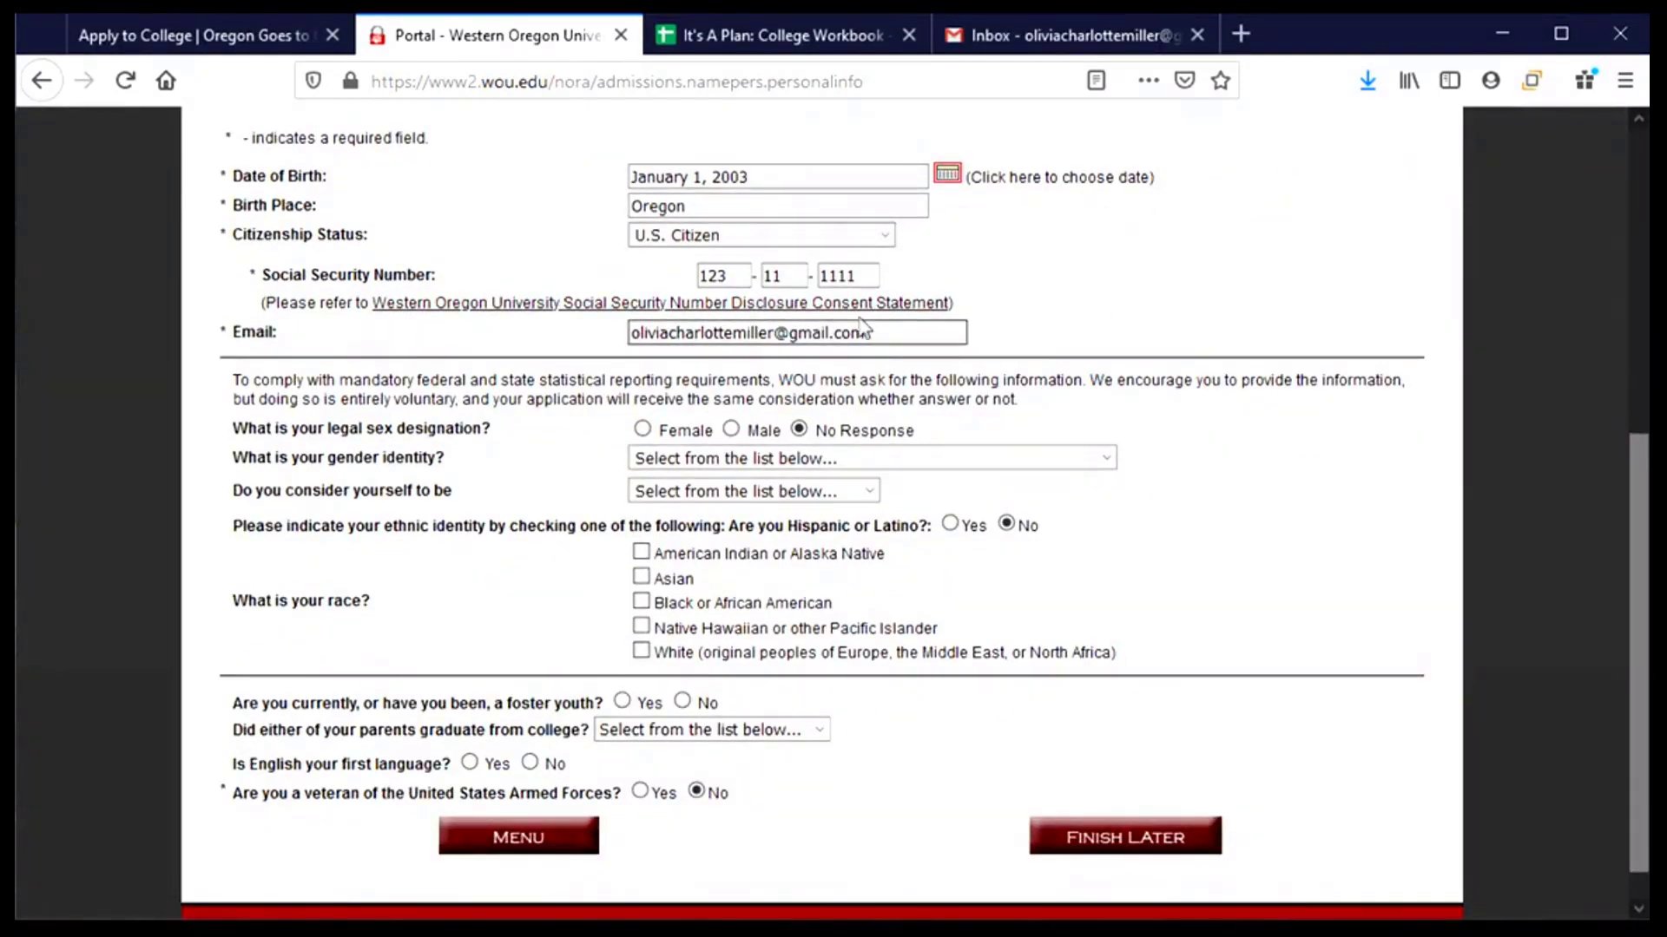
{"action": "scroll", "coordinate": [489, 416], "scroll_direction": "down", "scroll_amount": 1}
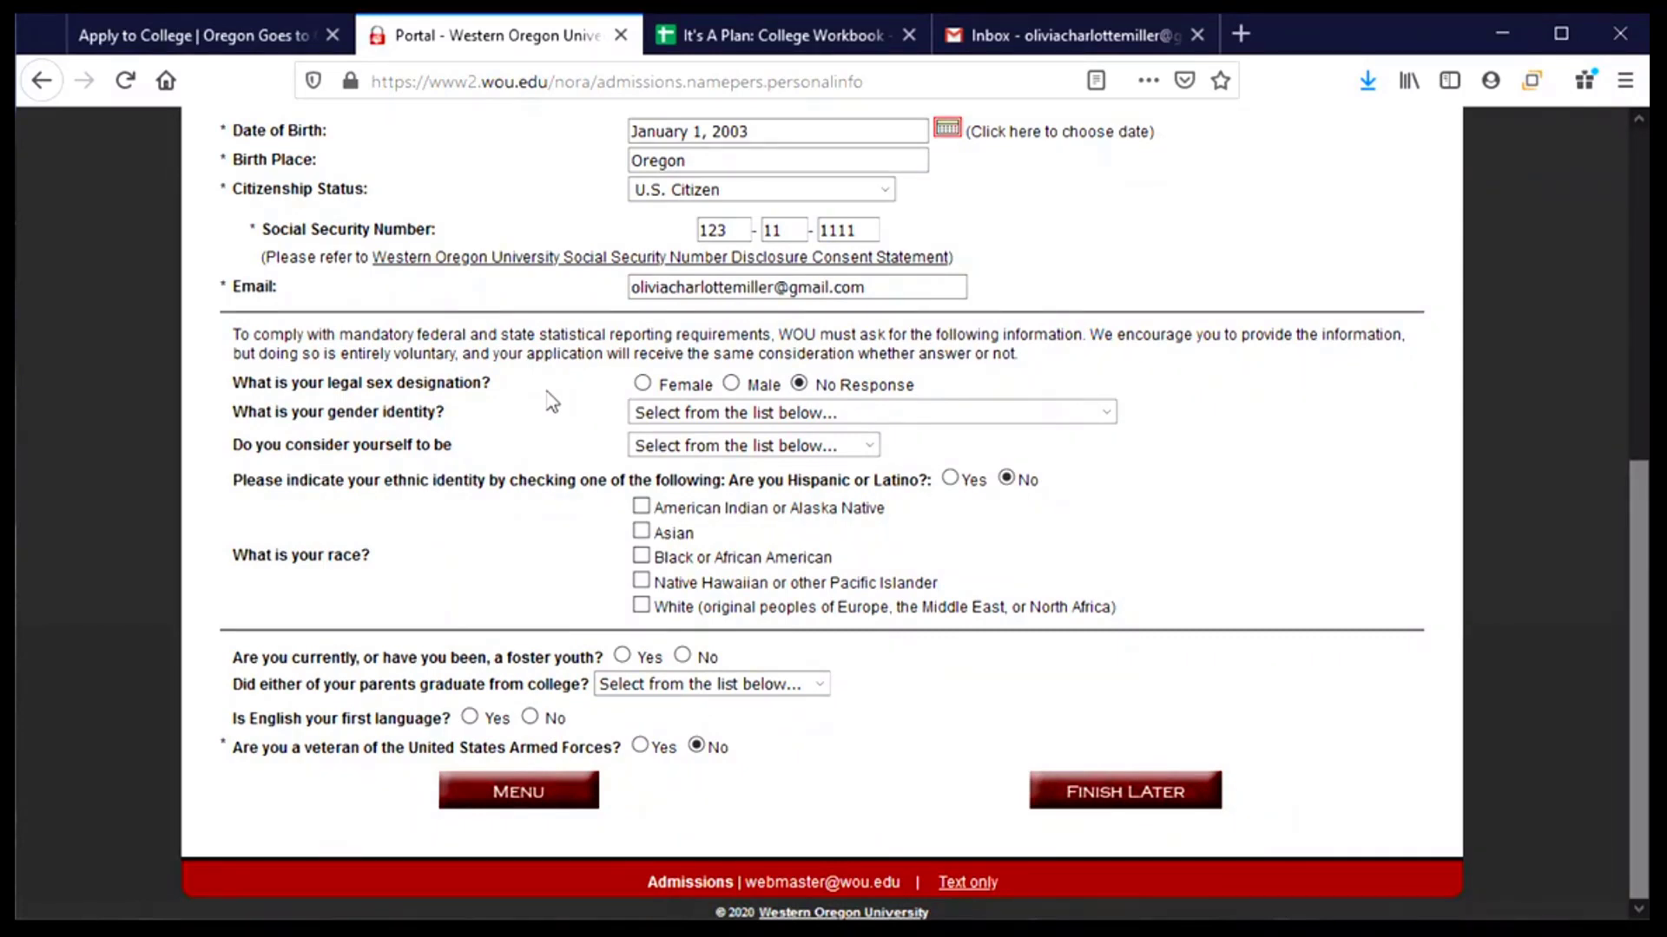
- Choose Female legal sex, leave gender and orientation unanswered, answer Yes to Hispanic, and check White
{"action": "left_click", "coordinate": [647, 385]}
{"action": "left_click", "coordinate": [1077, 414]}
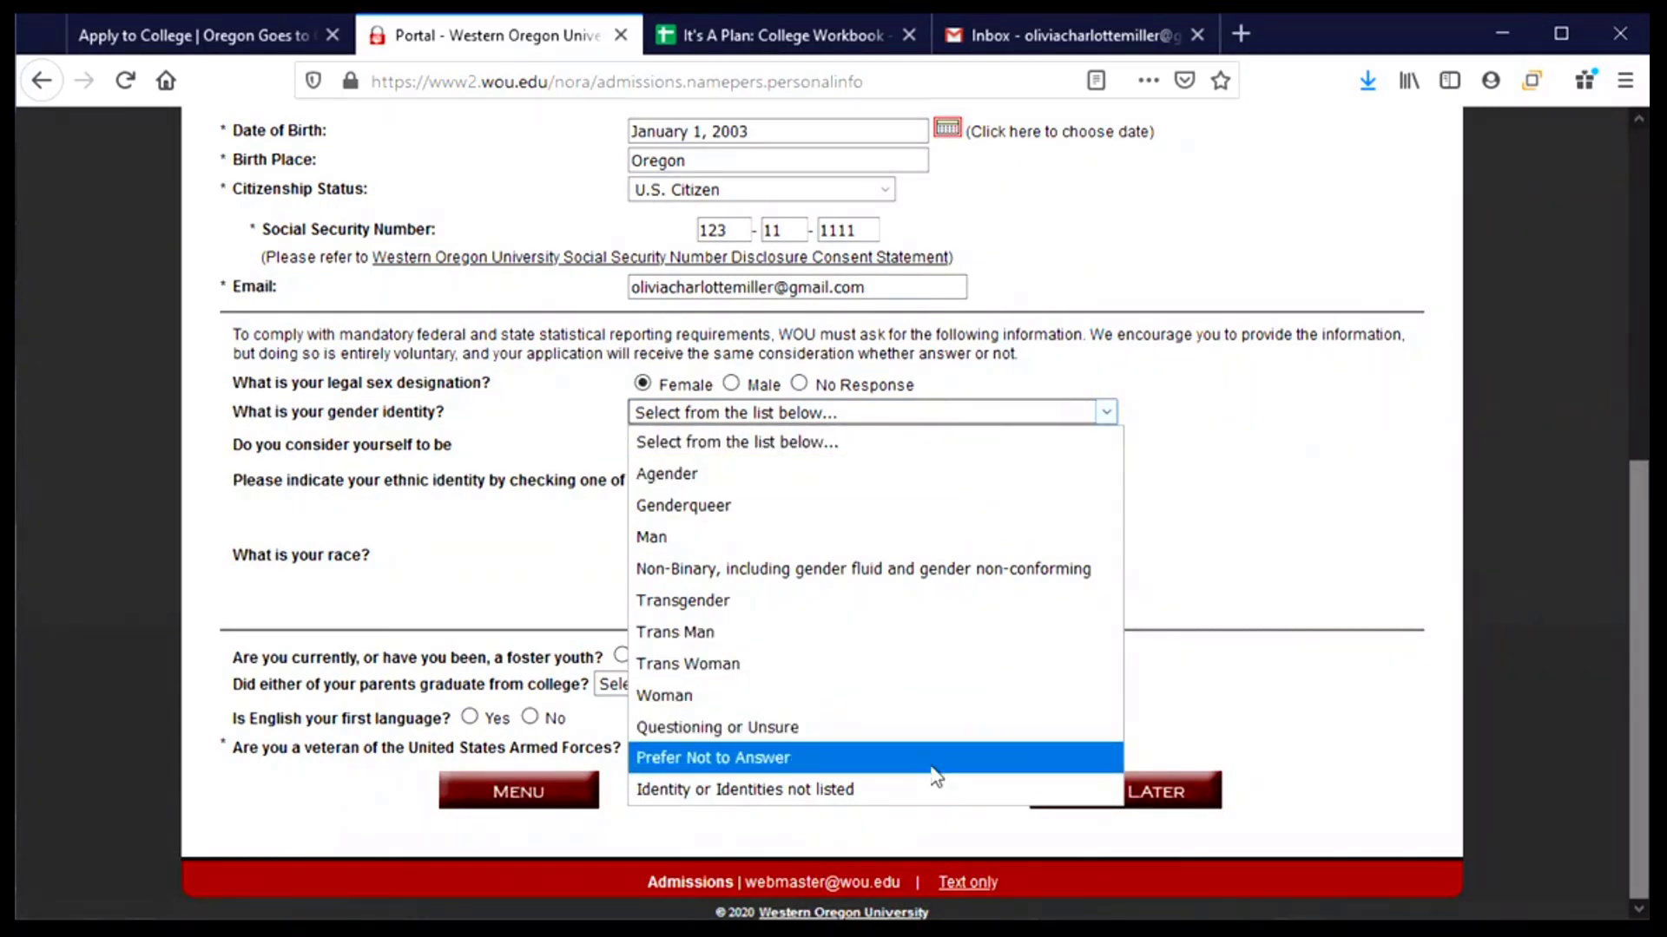
{"action": "left_click", "coordinate": [1320, 482]}
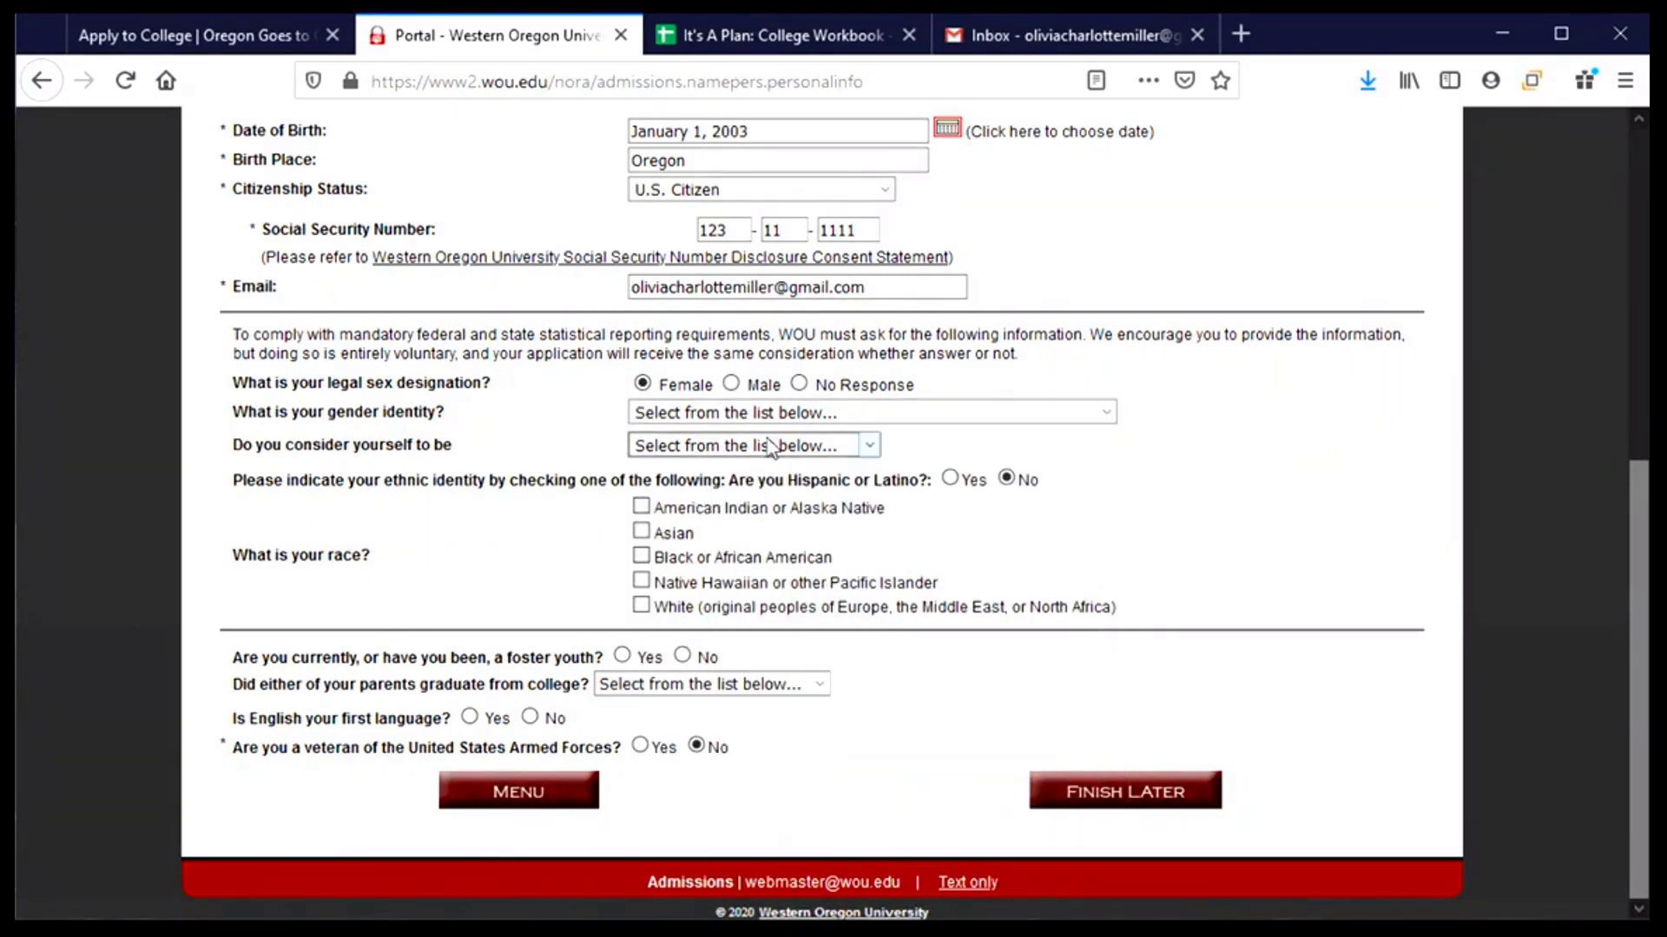
{"action": "left_click", "coordinate": [712, 451]}
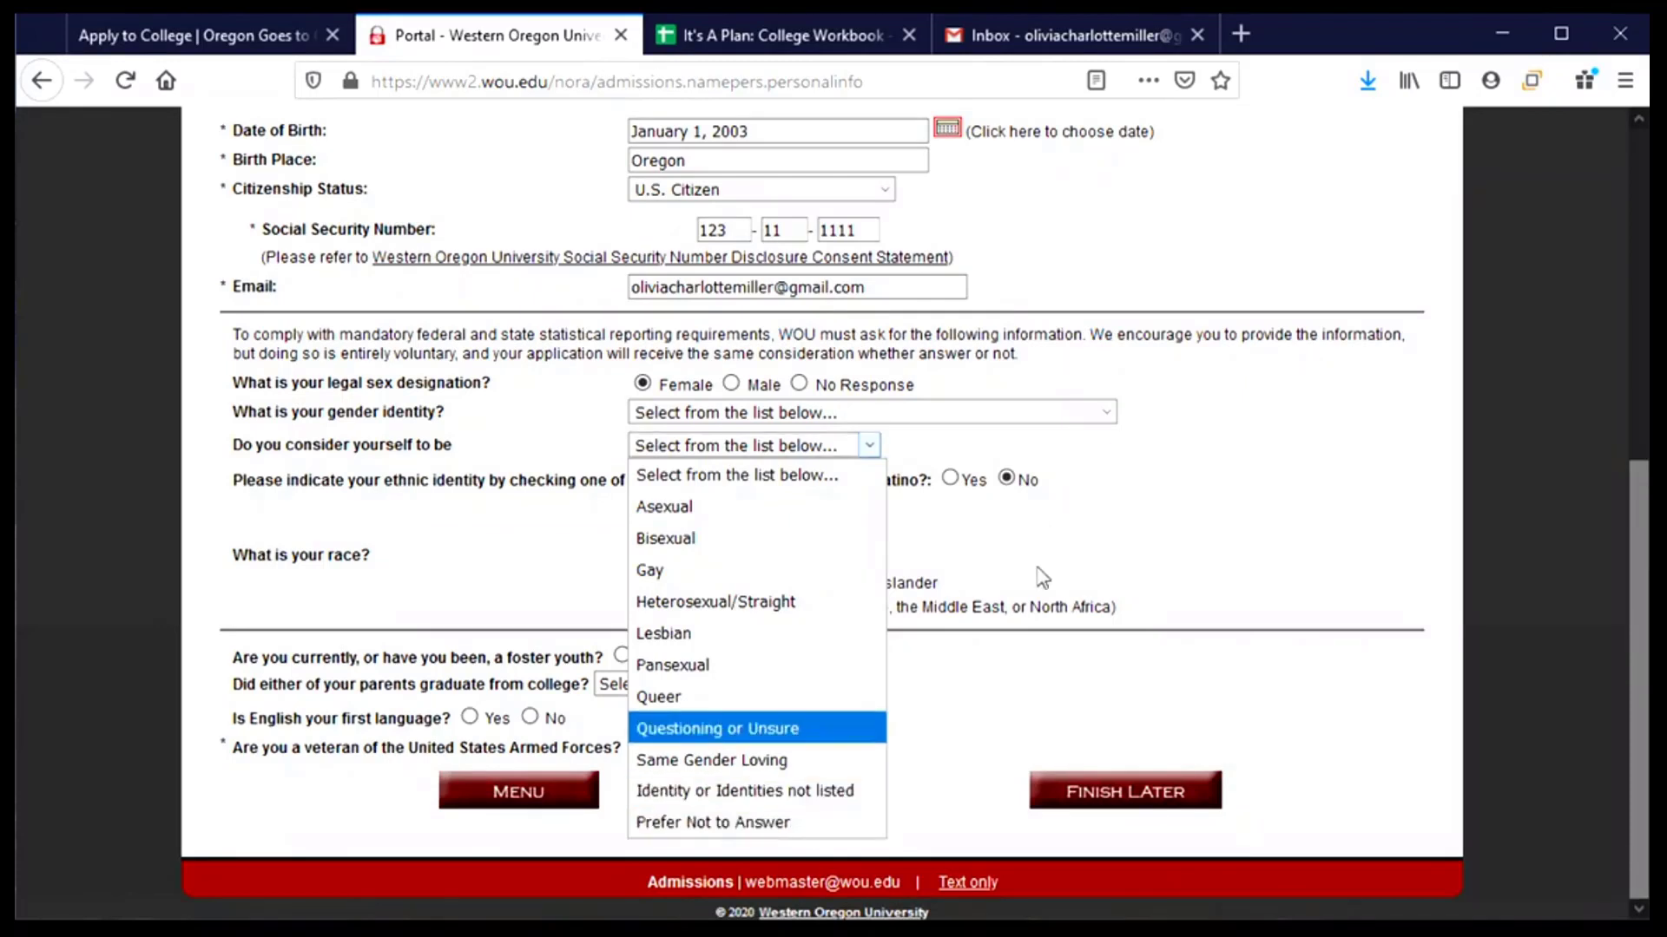
{"action": "left_click", "coordinate": [1087, 533]}
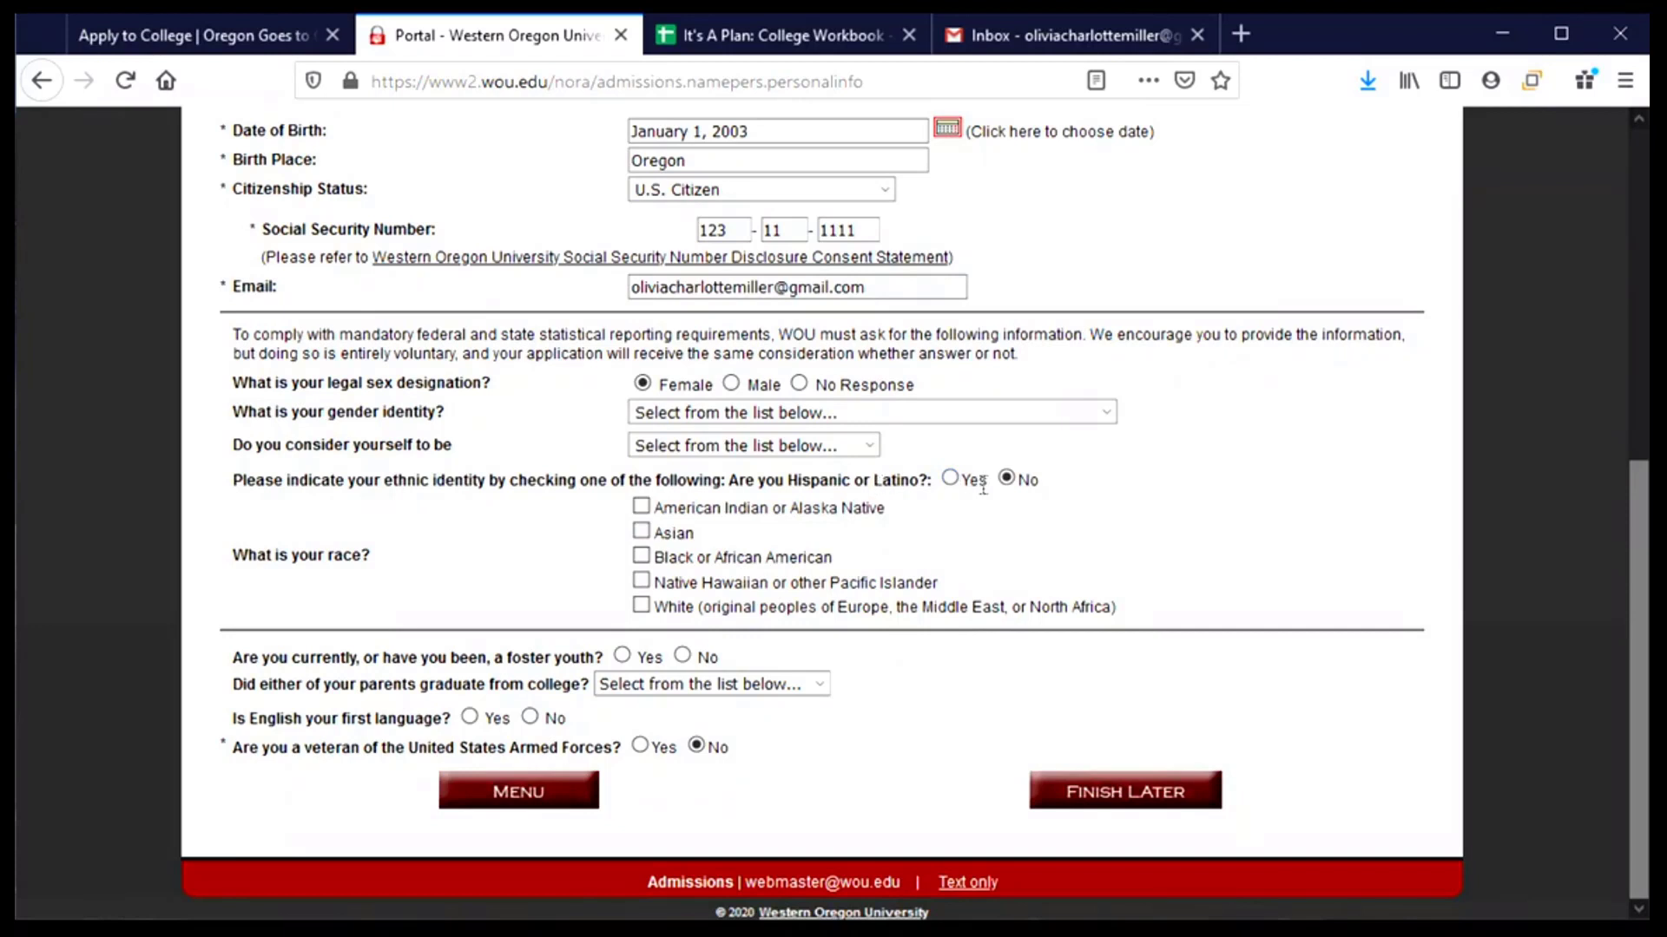
{"action": "left_click", "coordinate": [953, 484]}
{"action": "left_click", "coordinate": [642, 607]}
- Answer No to foster youth and parents' college graduation, and Yes to English first language
{"action": "left_click", "coordinate": [682, 658]}
{"action": "left_click", "coordinate": [814, 688]}
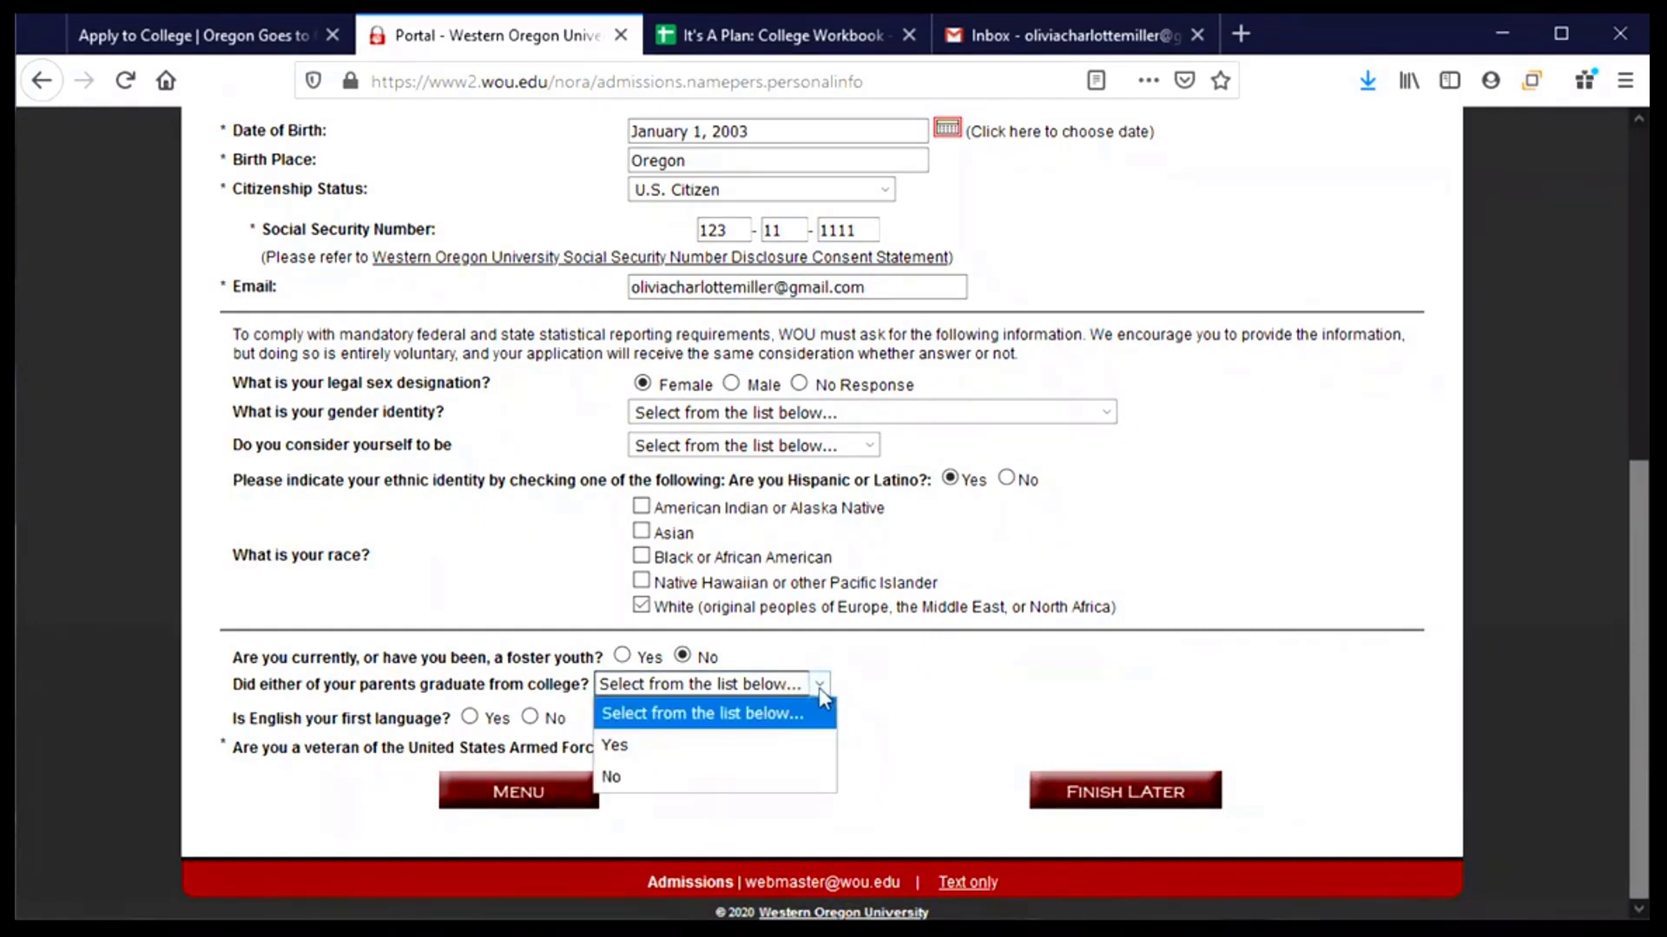
{"action": "left_click", "coordinate": [738, 778]}
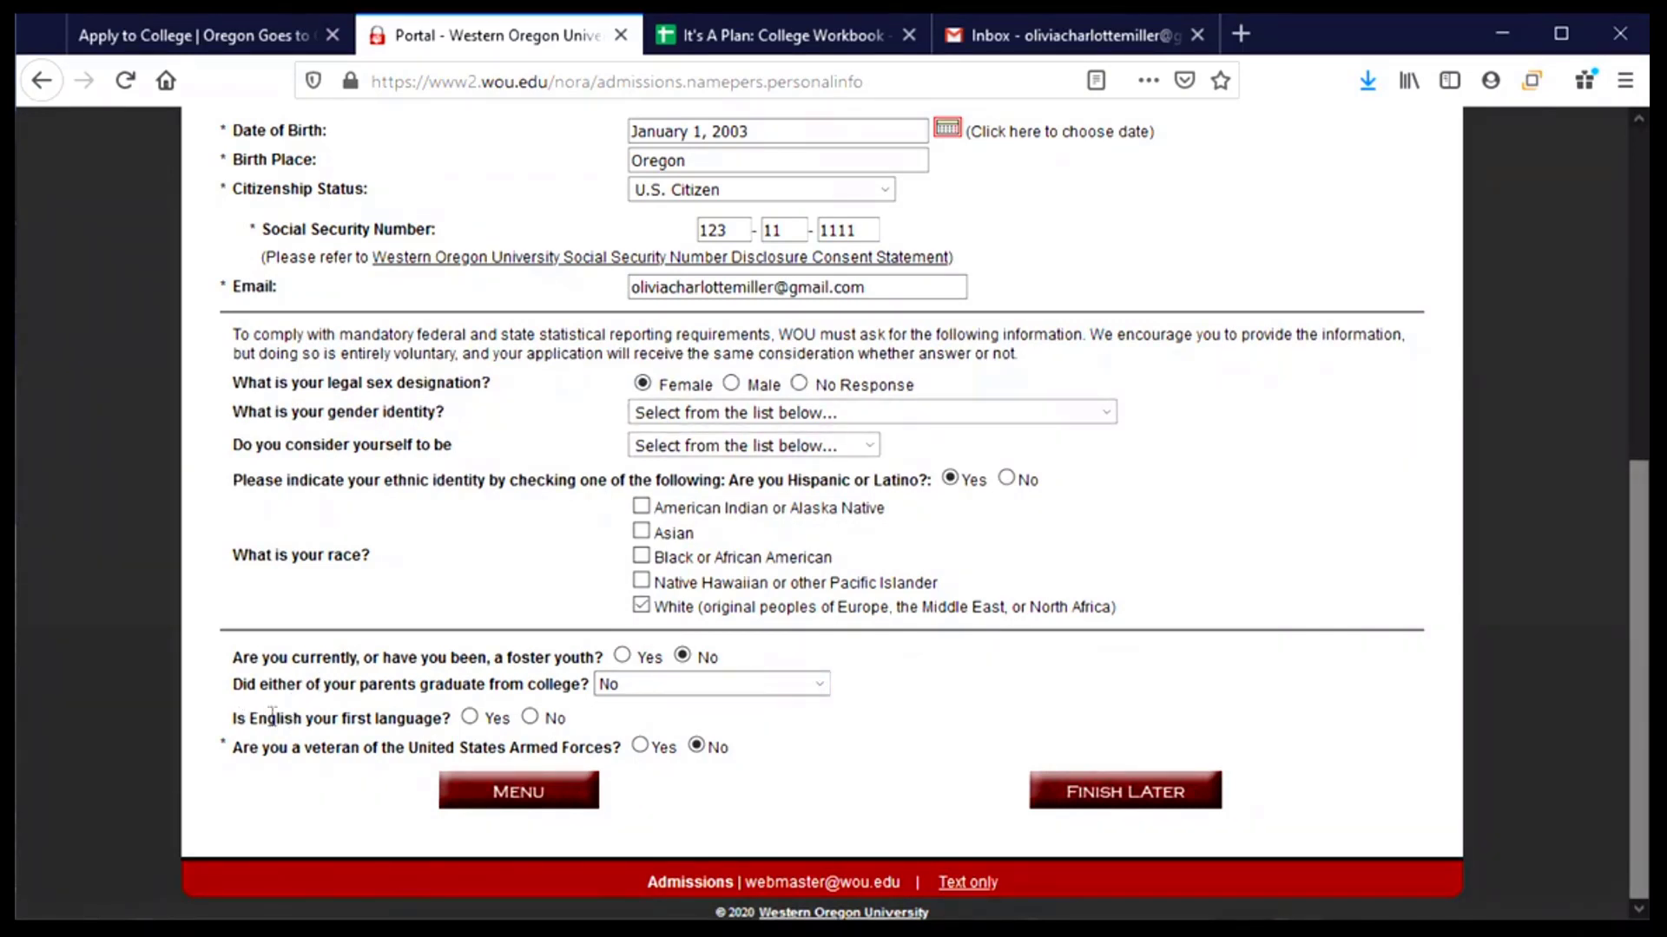
{"action": "left_click", "coordinate": [469, 717]}
{"action": "left_click", "coordinate": [529, 718]}
{"action": "left_click", "coordinate": [470, 719]}
{"action": "scroll", "coordinate": [916, 792], "scroll_direction": "up", "scroll_amount": 10}
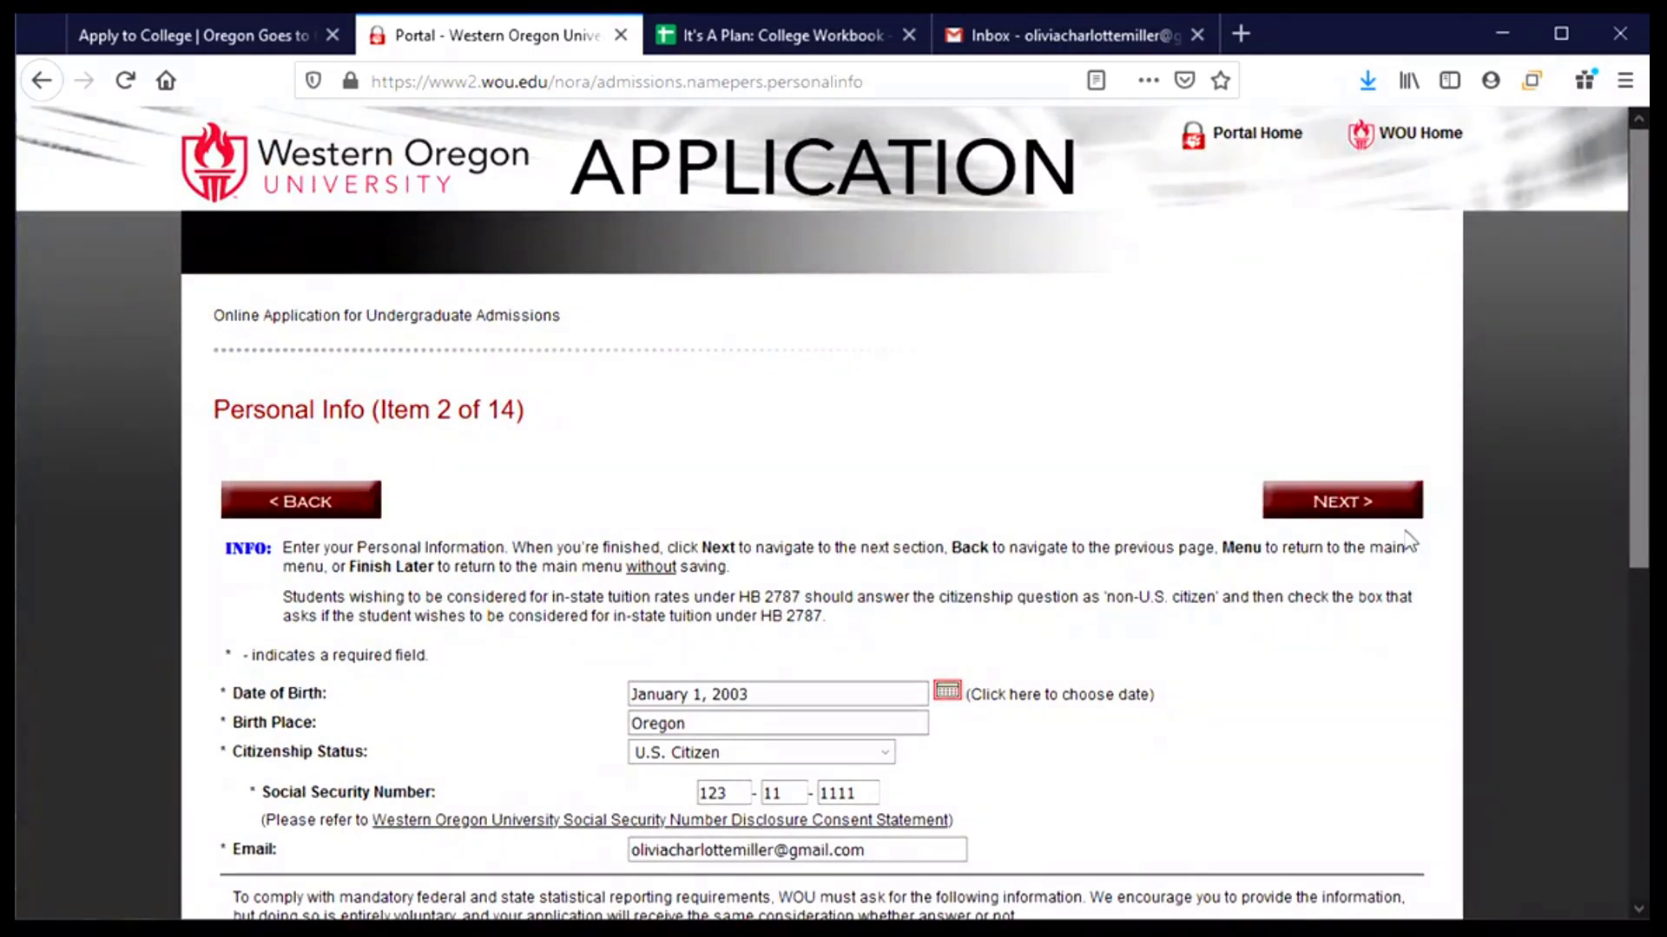
- Save personal info, mark the mailing address same as permanent, and focus the street address field
{"action": "left_click", "coordinate": [1351, 503]}
{"action": "scroll", "coordinate": [1039, 532], "scroll_direction": "down", "scroll_amount": 2}
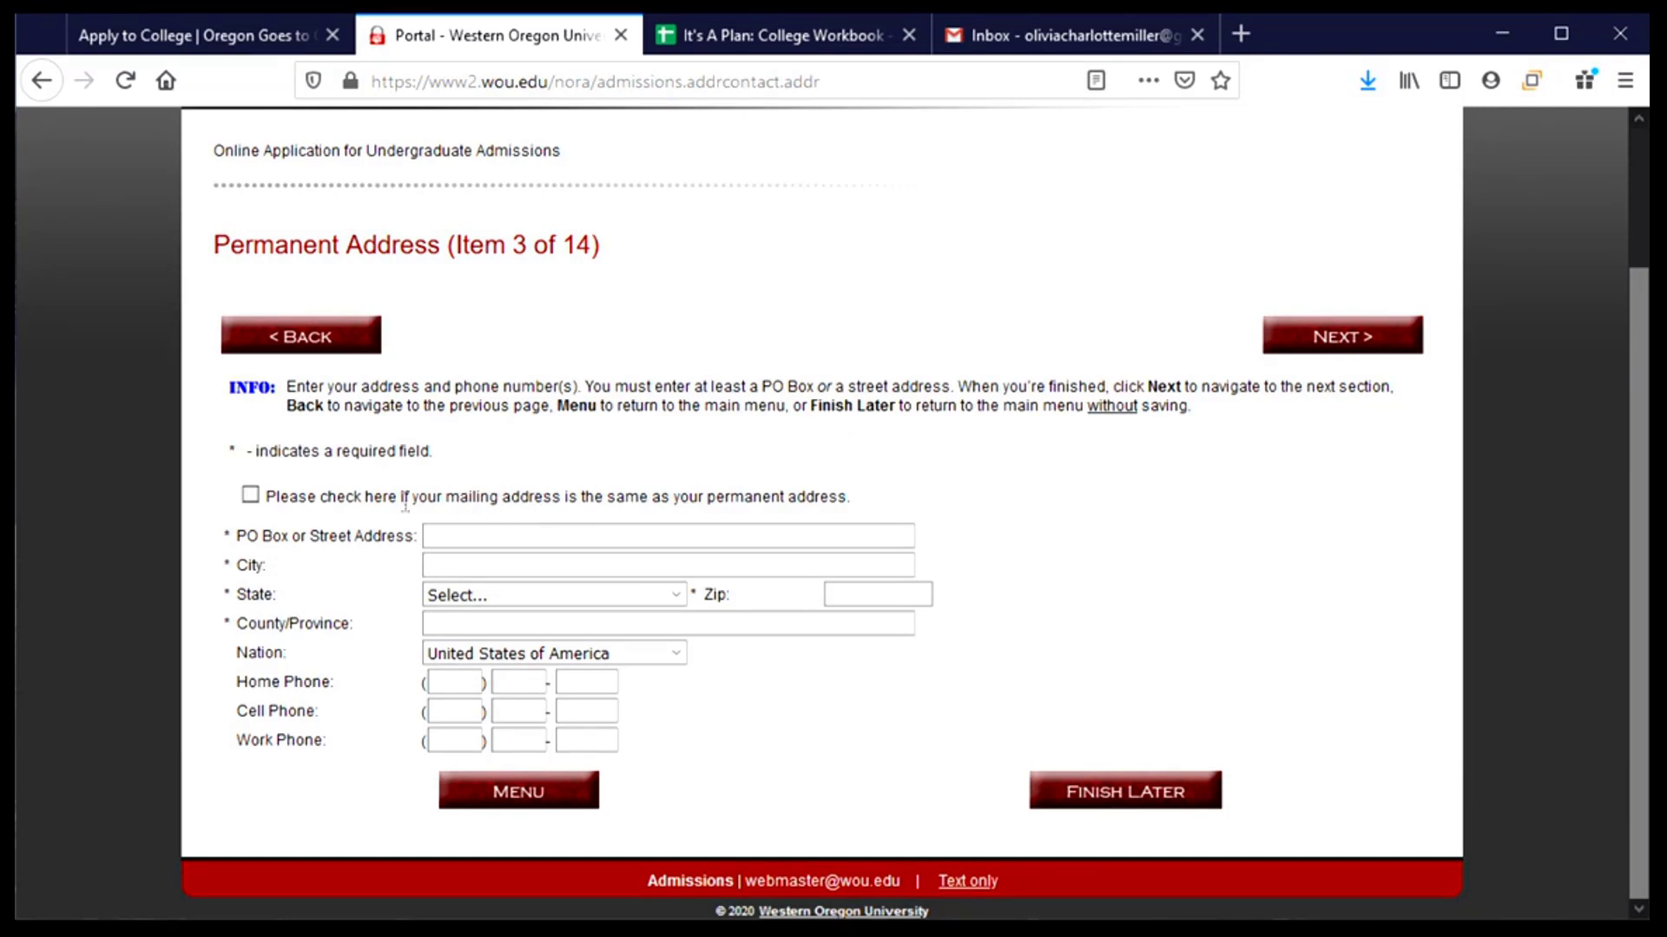
{"action": "left_click", "coordinate": [251, 498]}
{"action": "left_click", "coordinate": [473, 541]}
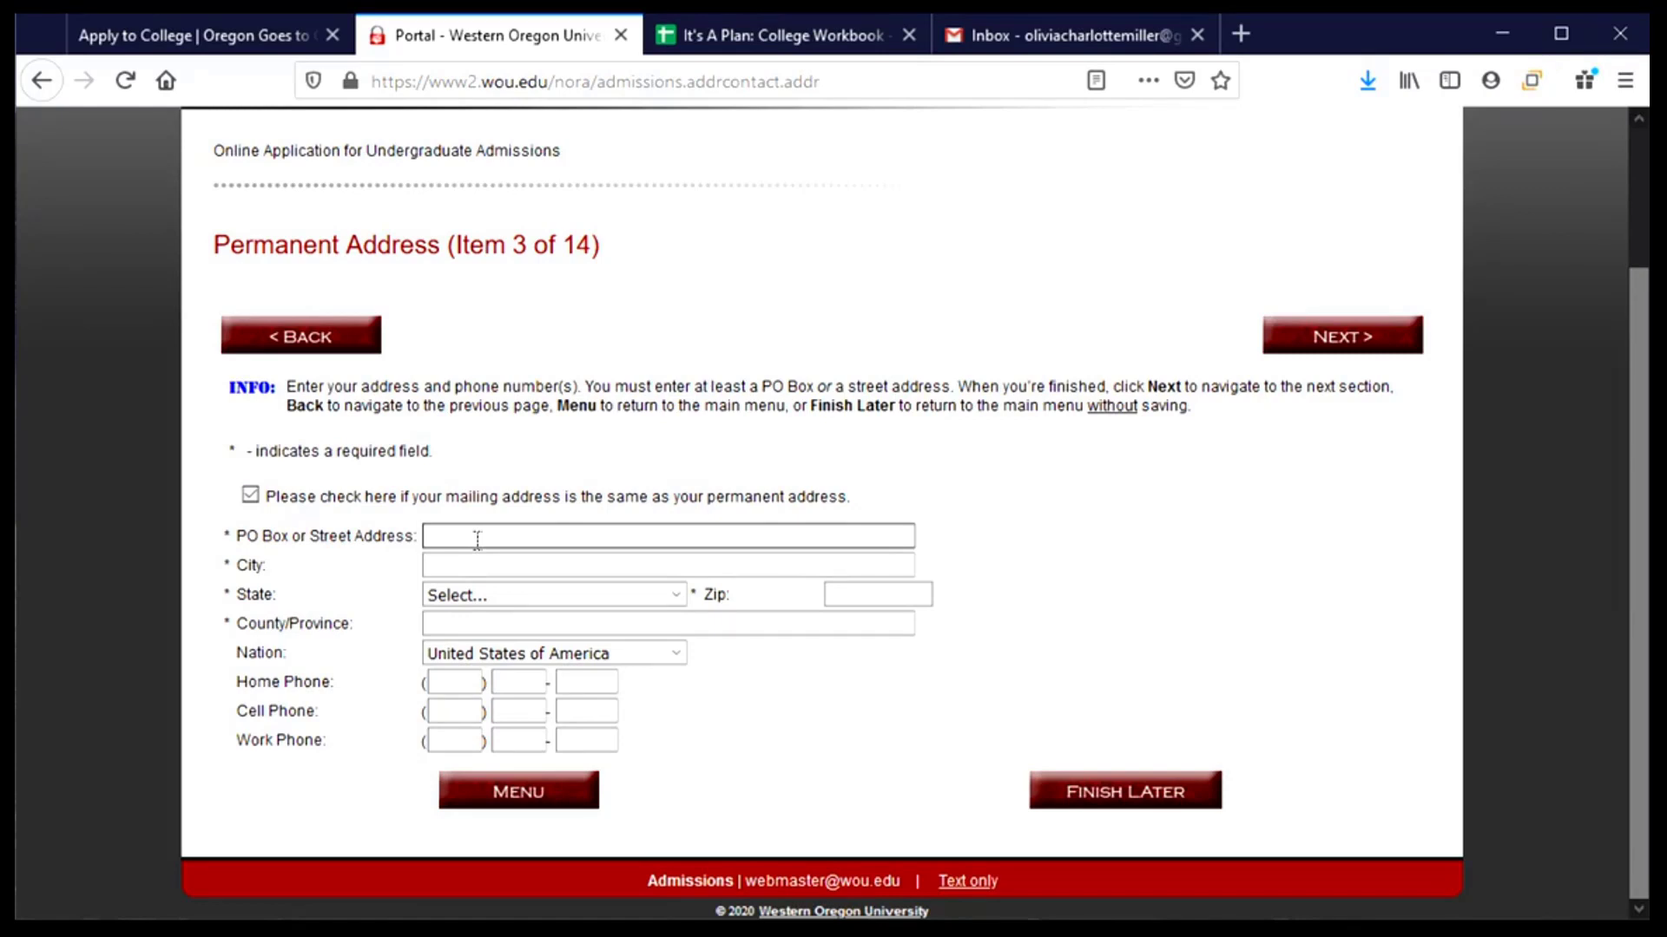
{"action": "left_click", "coordinate": [477, 540]}
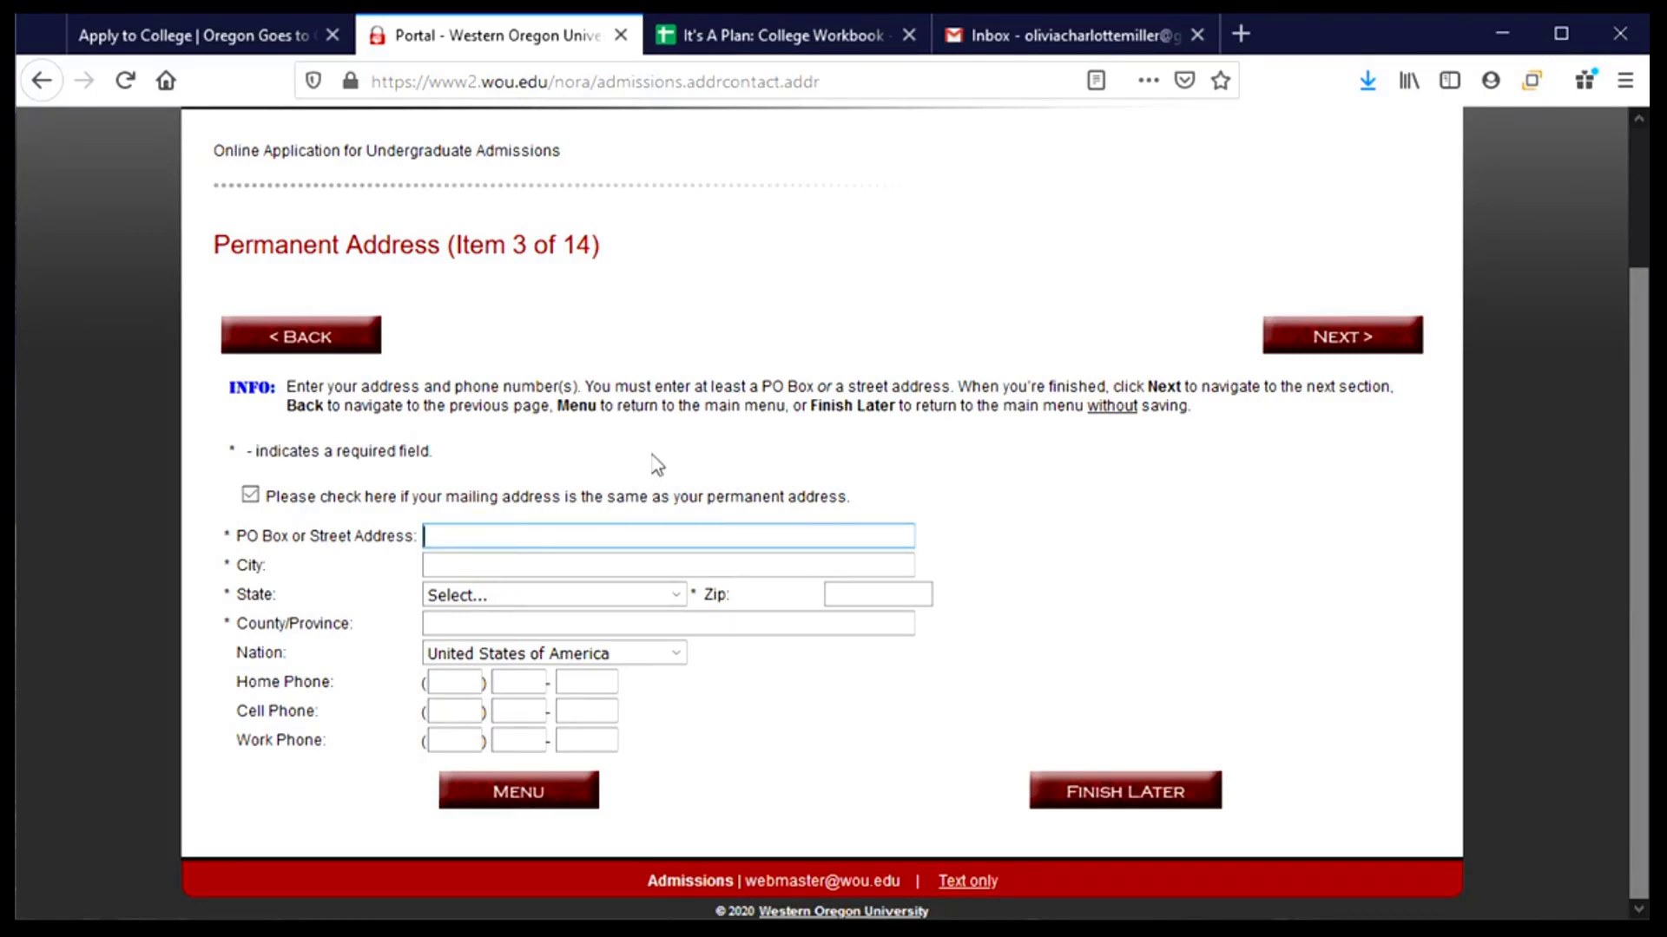
- Fill in the permanent street address, city, Oregon as state, and zip code
{"action": "left_click", "coordinate": [539, 569]}
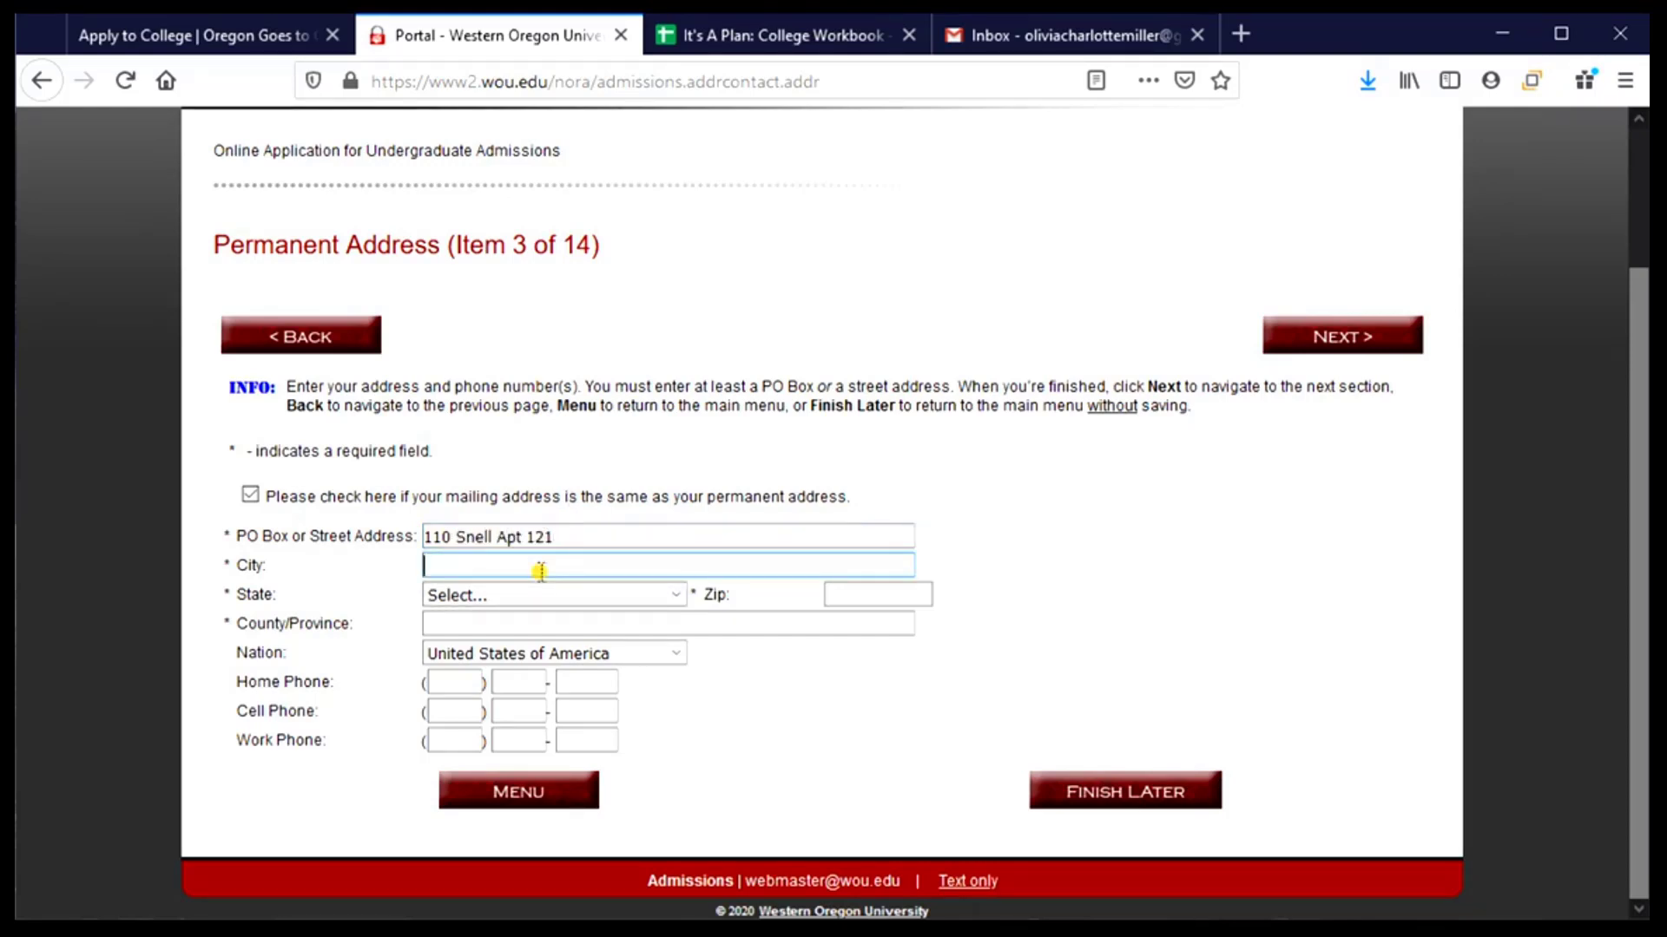
{"action": "type", "text": "Corvallis"}
{"action": "left_click", "coordinate": [540, 595]}
{"action": "type", "text": "or"}
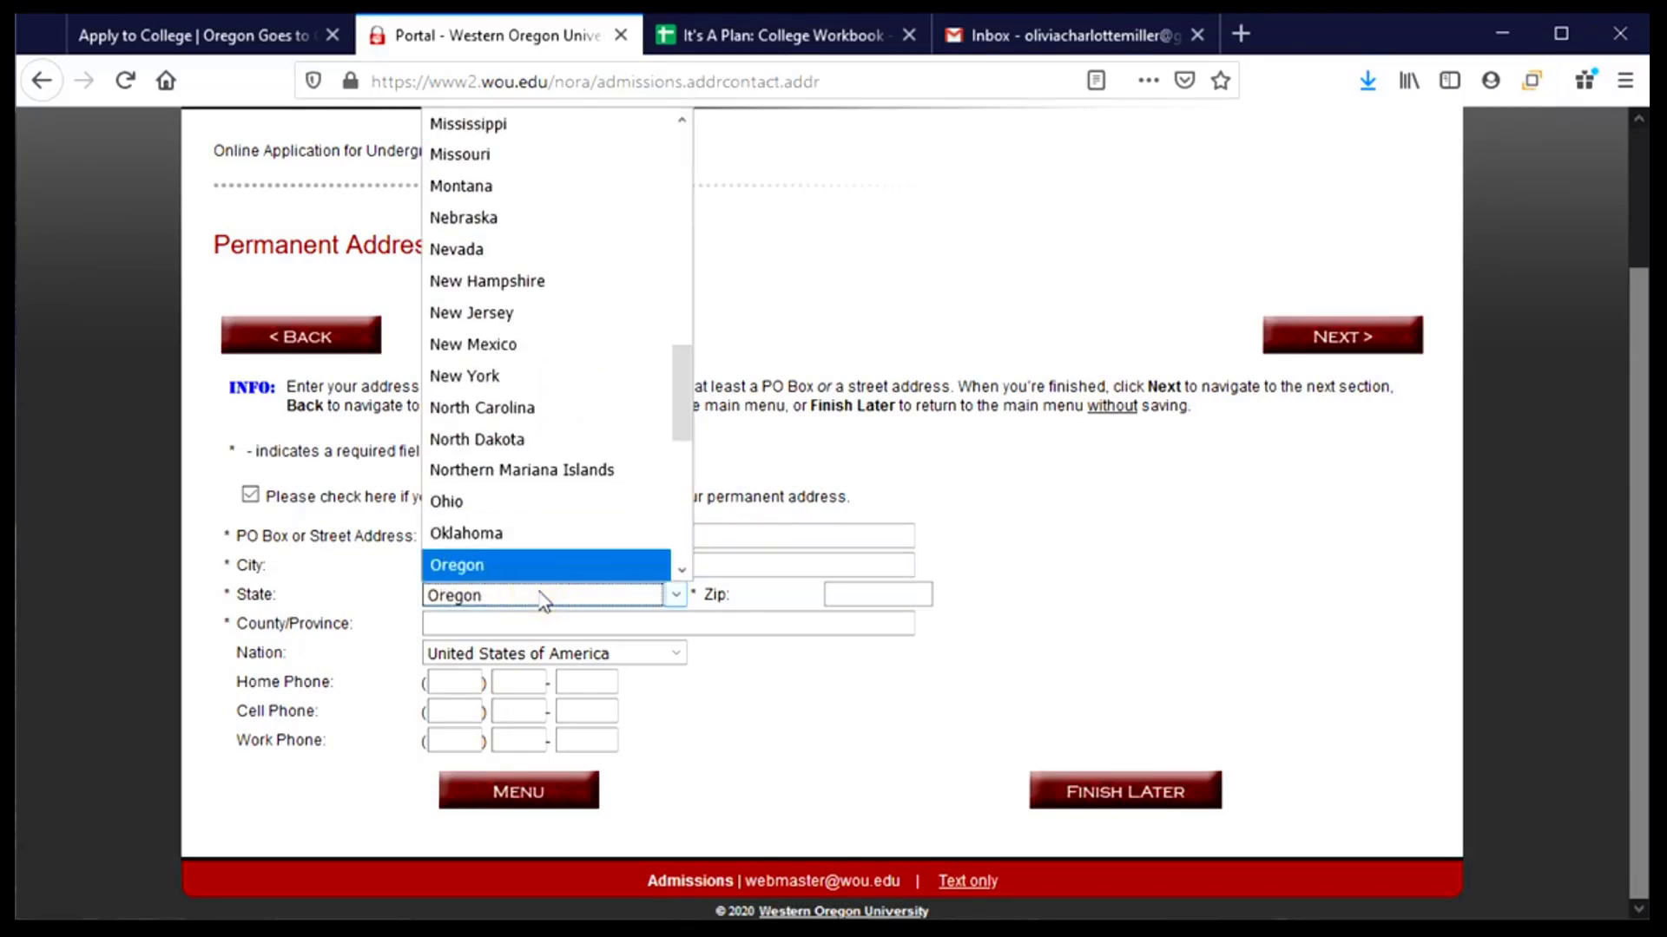
{"action": "key", "text": "Return"}
{"action": "key", "text": "Tab"}
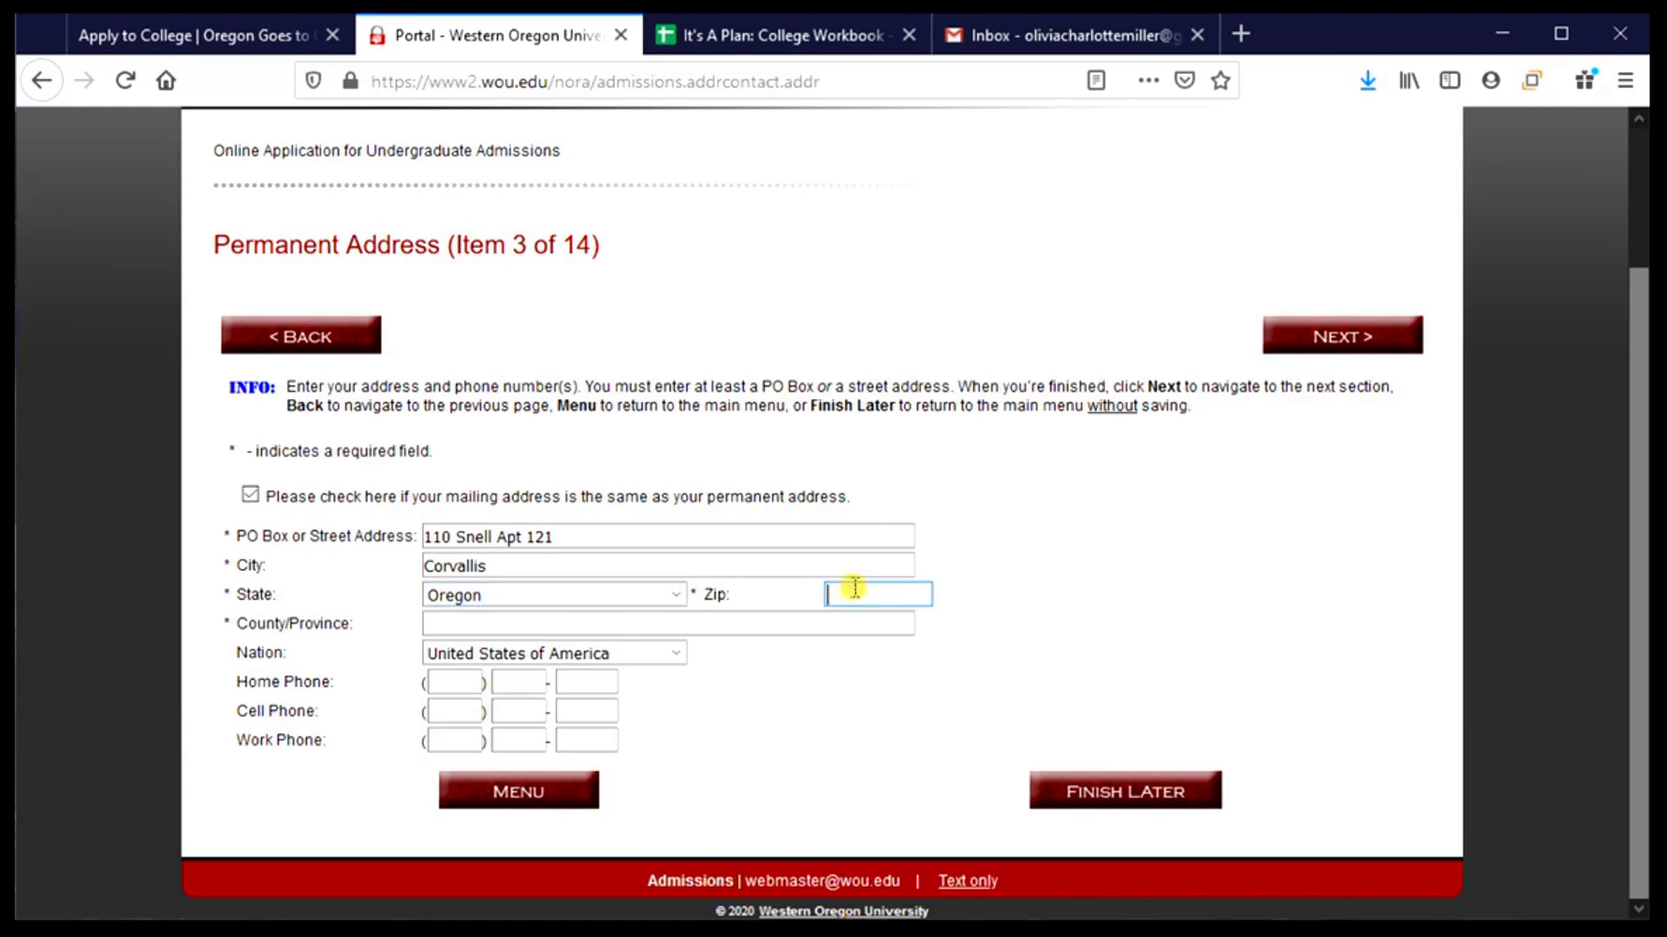
{"action": "type", "text": "97331"}
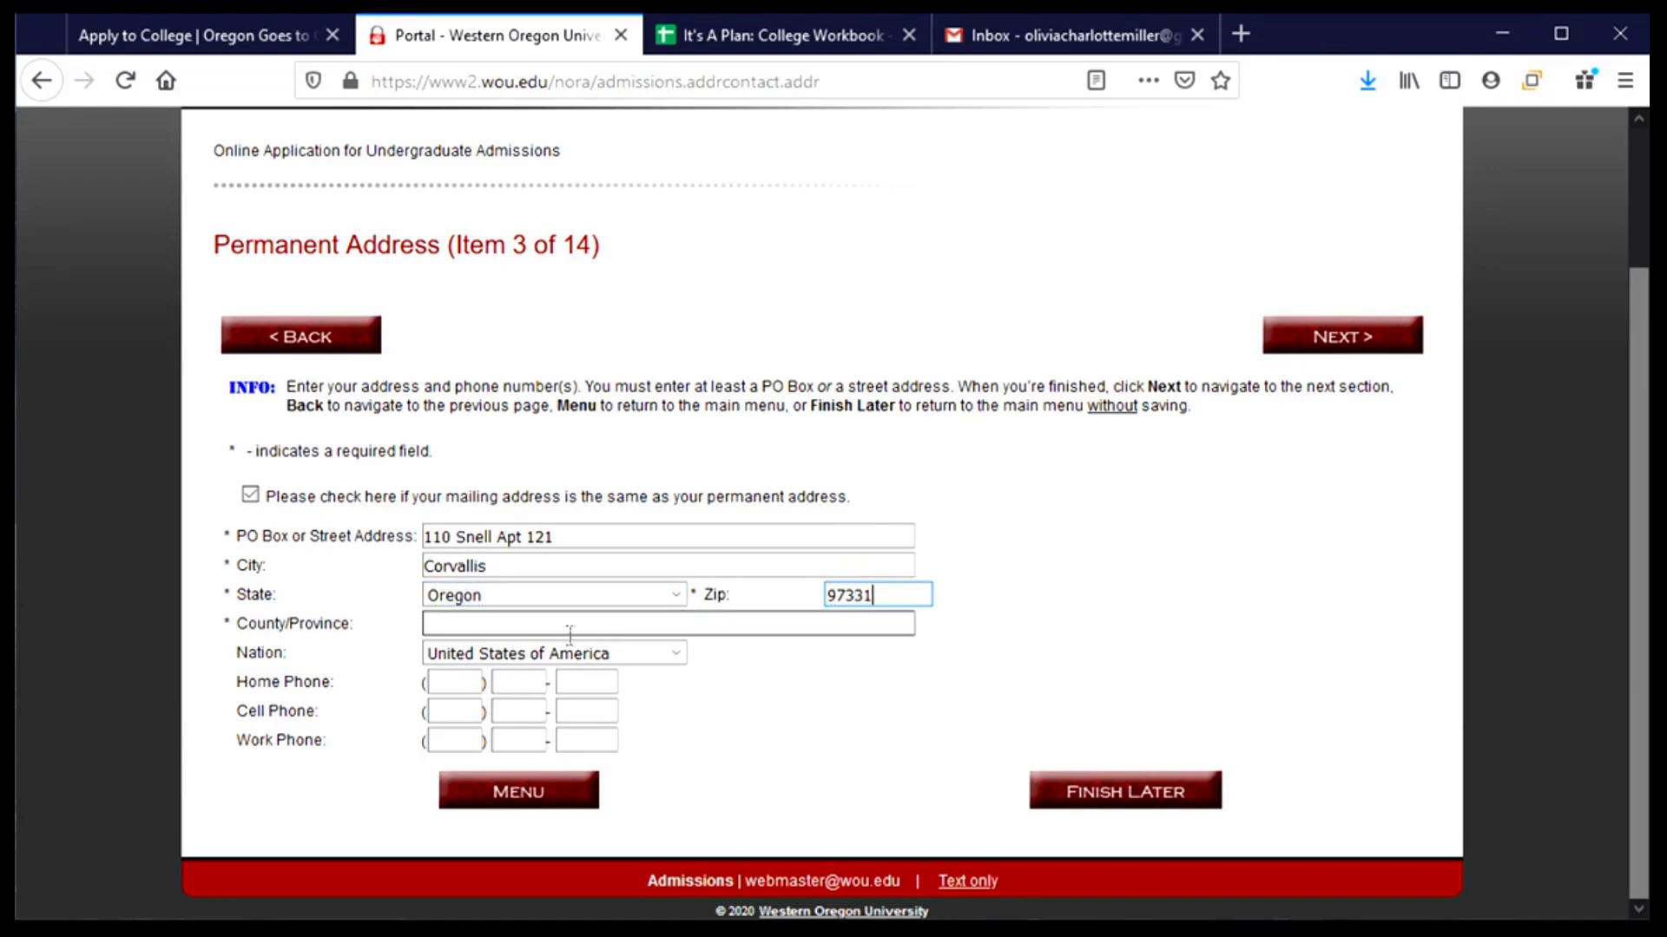
- Enter the county and the cell phone number
{"action": "left_click", "coordinate": [562, 635]}
{"action": "type", "text": "Bento"}
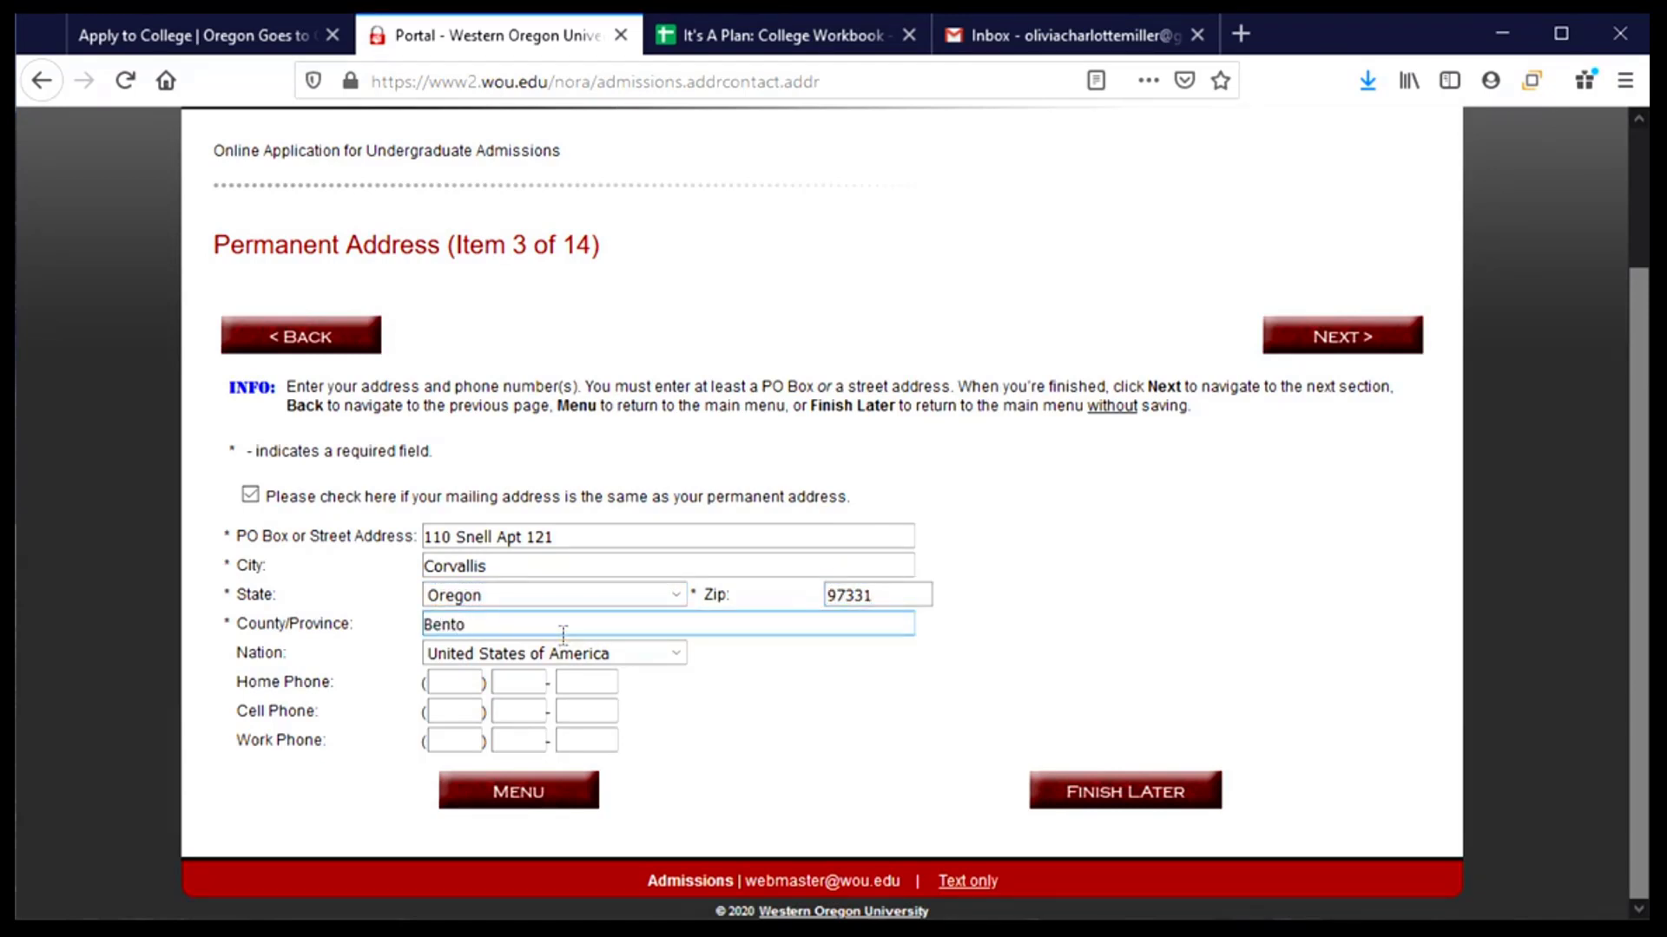
{"action": "type", "text": "n"}
{"action": "left_click", "coordinate": [454, 712]}
{"action": "type", "text": "541) "}
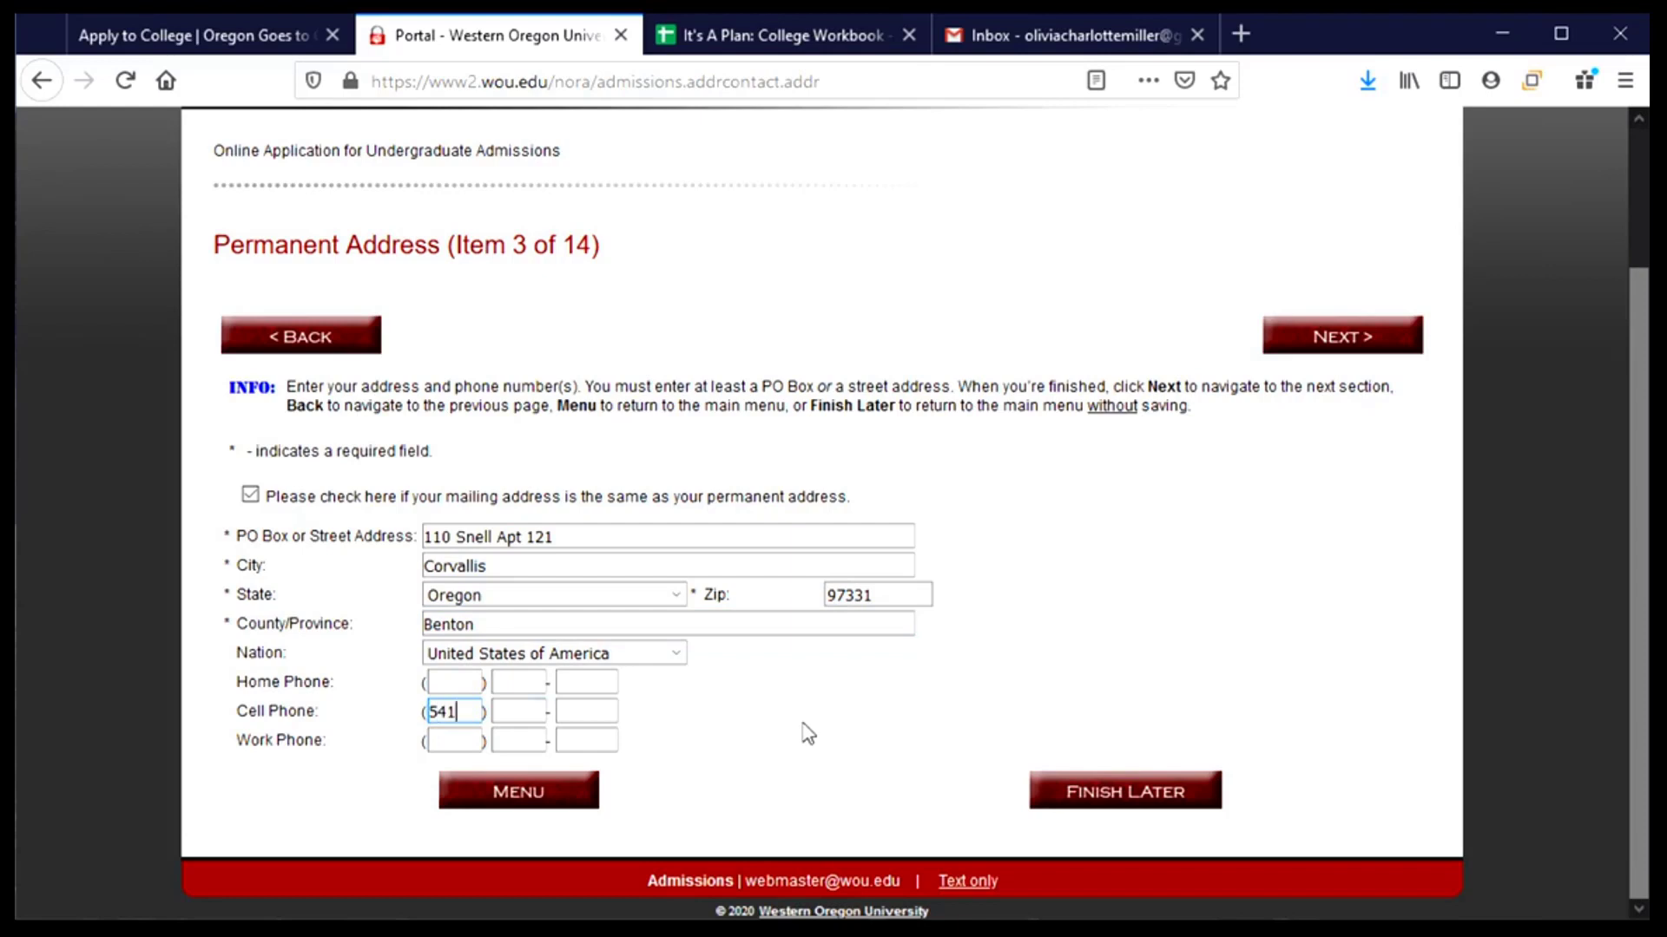
{"action": "type", "text": "555 - 1234"}
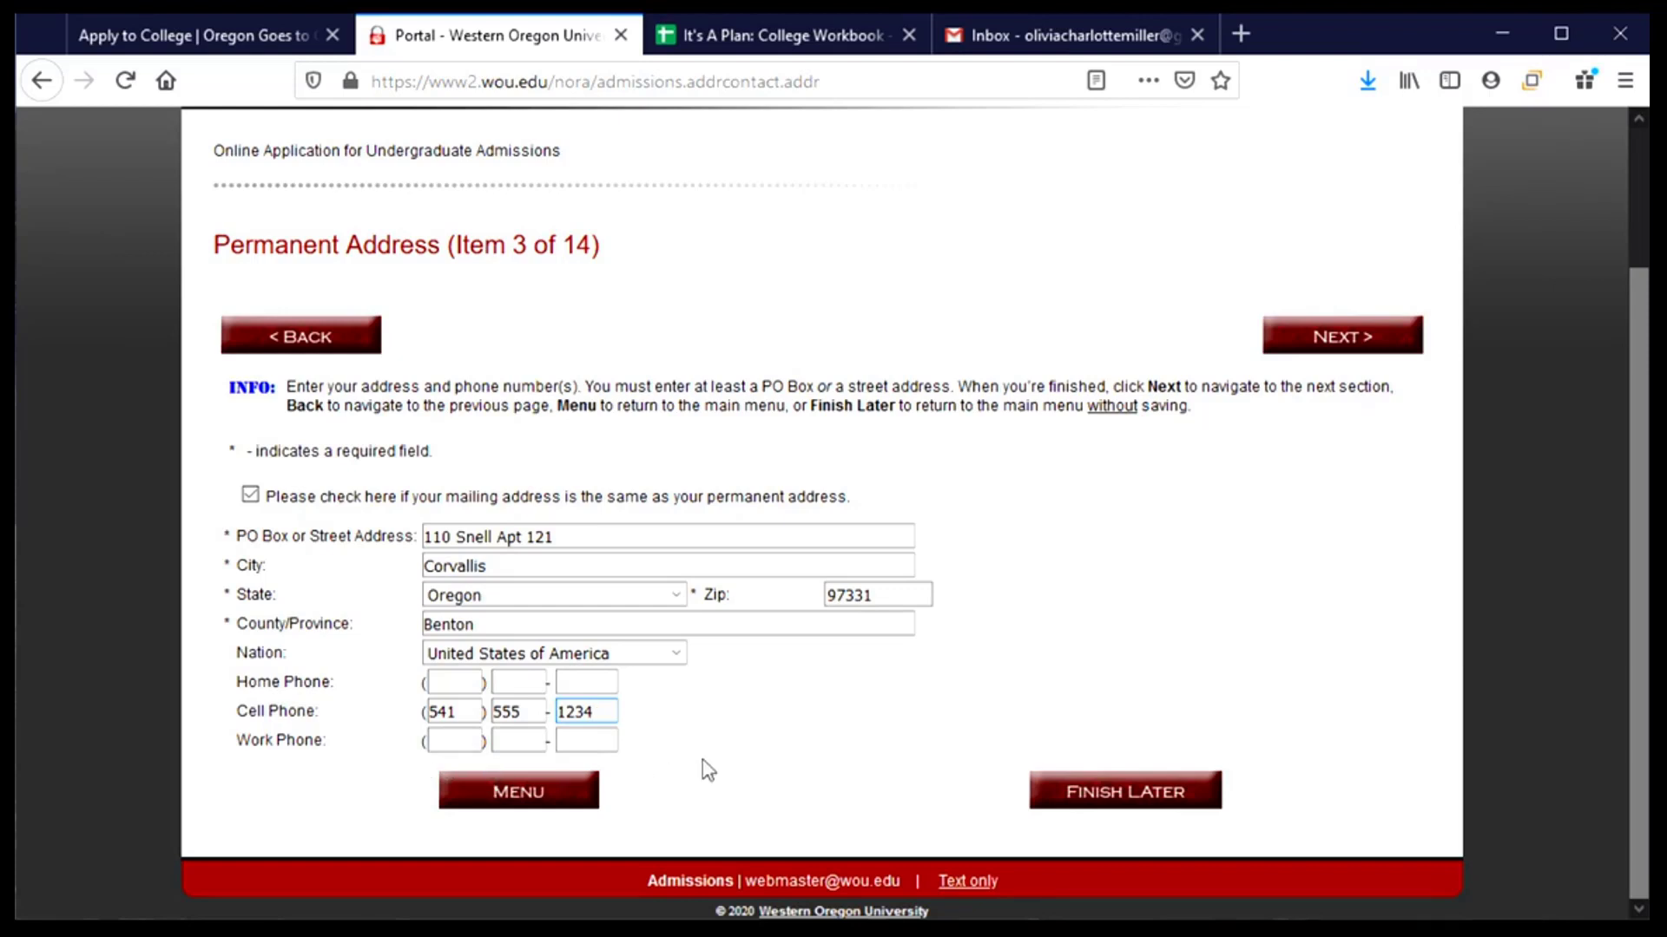
- Save the address, verify the prefilled mailing street address, and continue to Contact(s)
{"action": "left_click", "coordinate": [1345, 356]}
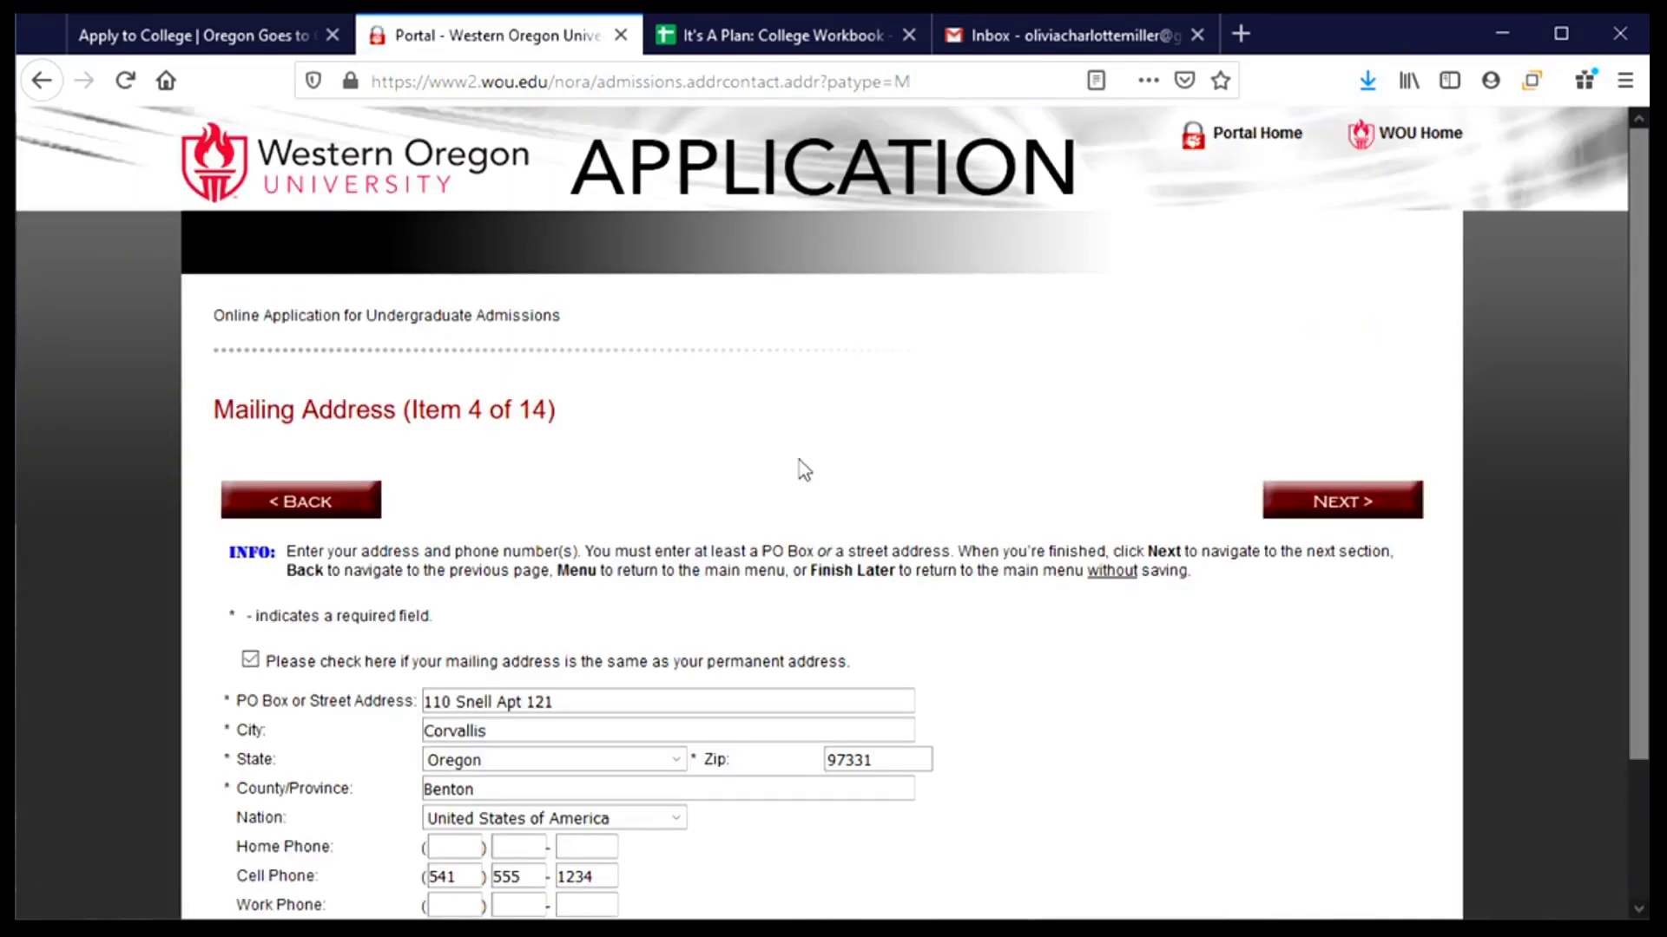
{"action": "scroll", "coordinate": [804, 467], "scroll_direction": "down", "scroll_amount": 2}
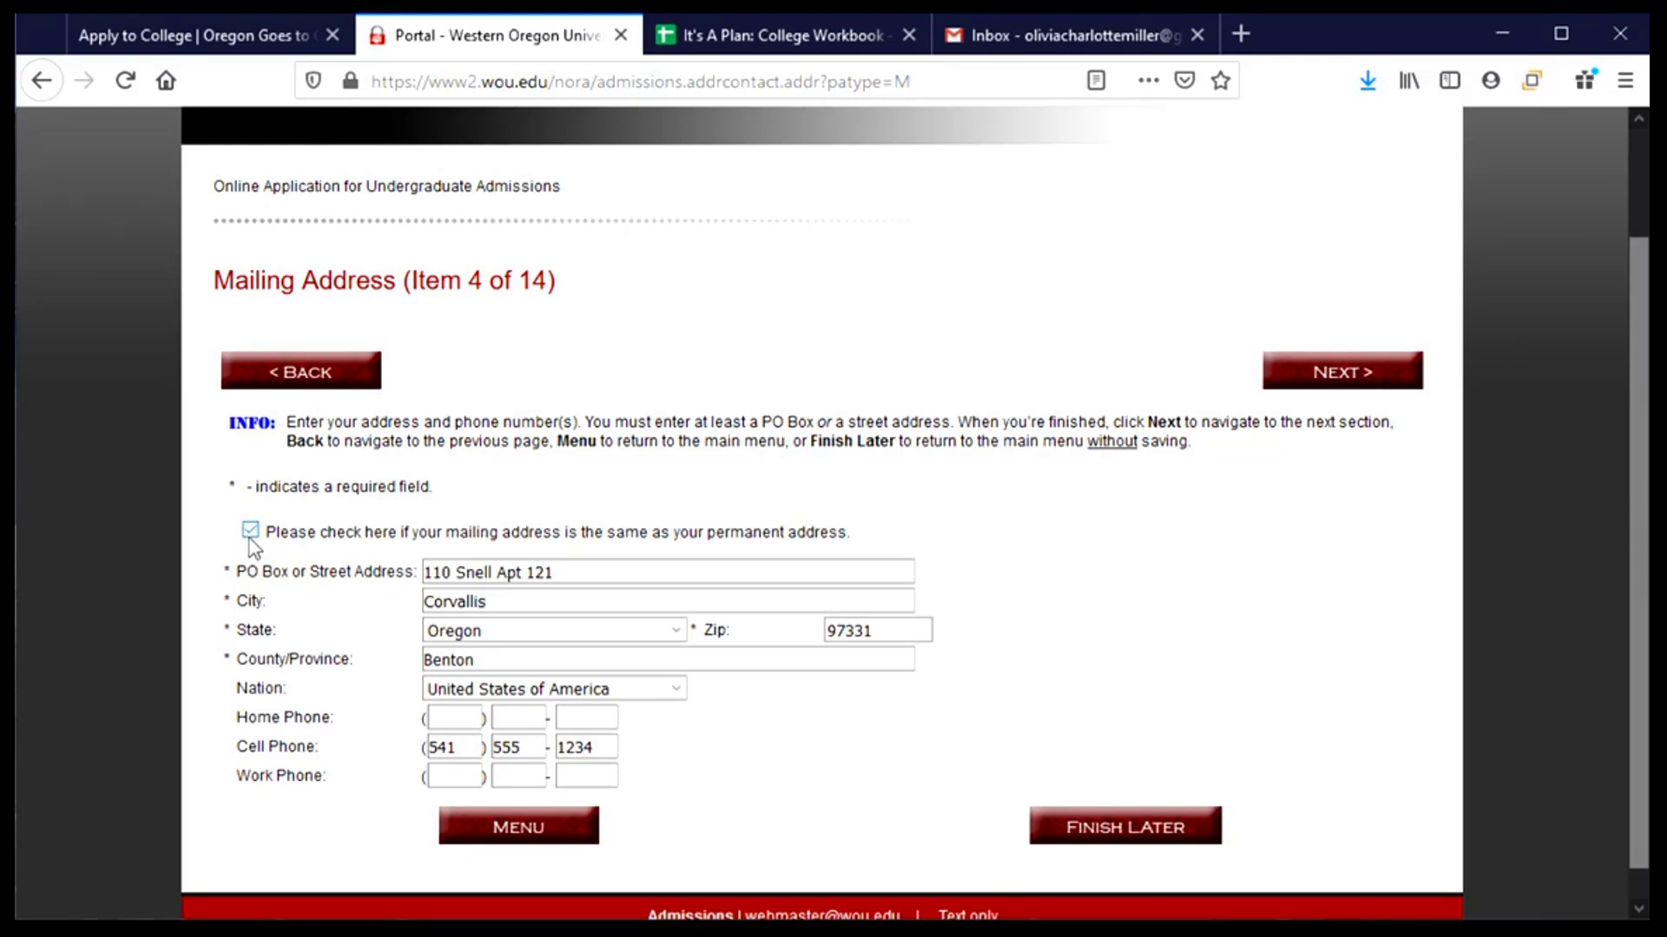
{"action": "left_click", "coordinate": [486, 572]}
{"action": "left_click", "coordinate": [1352, 382]}
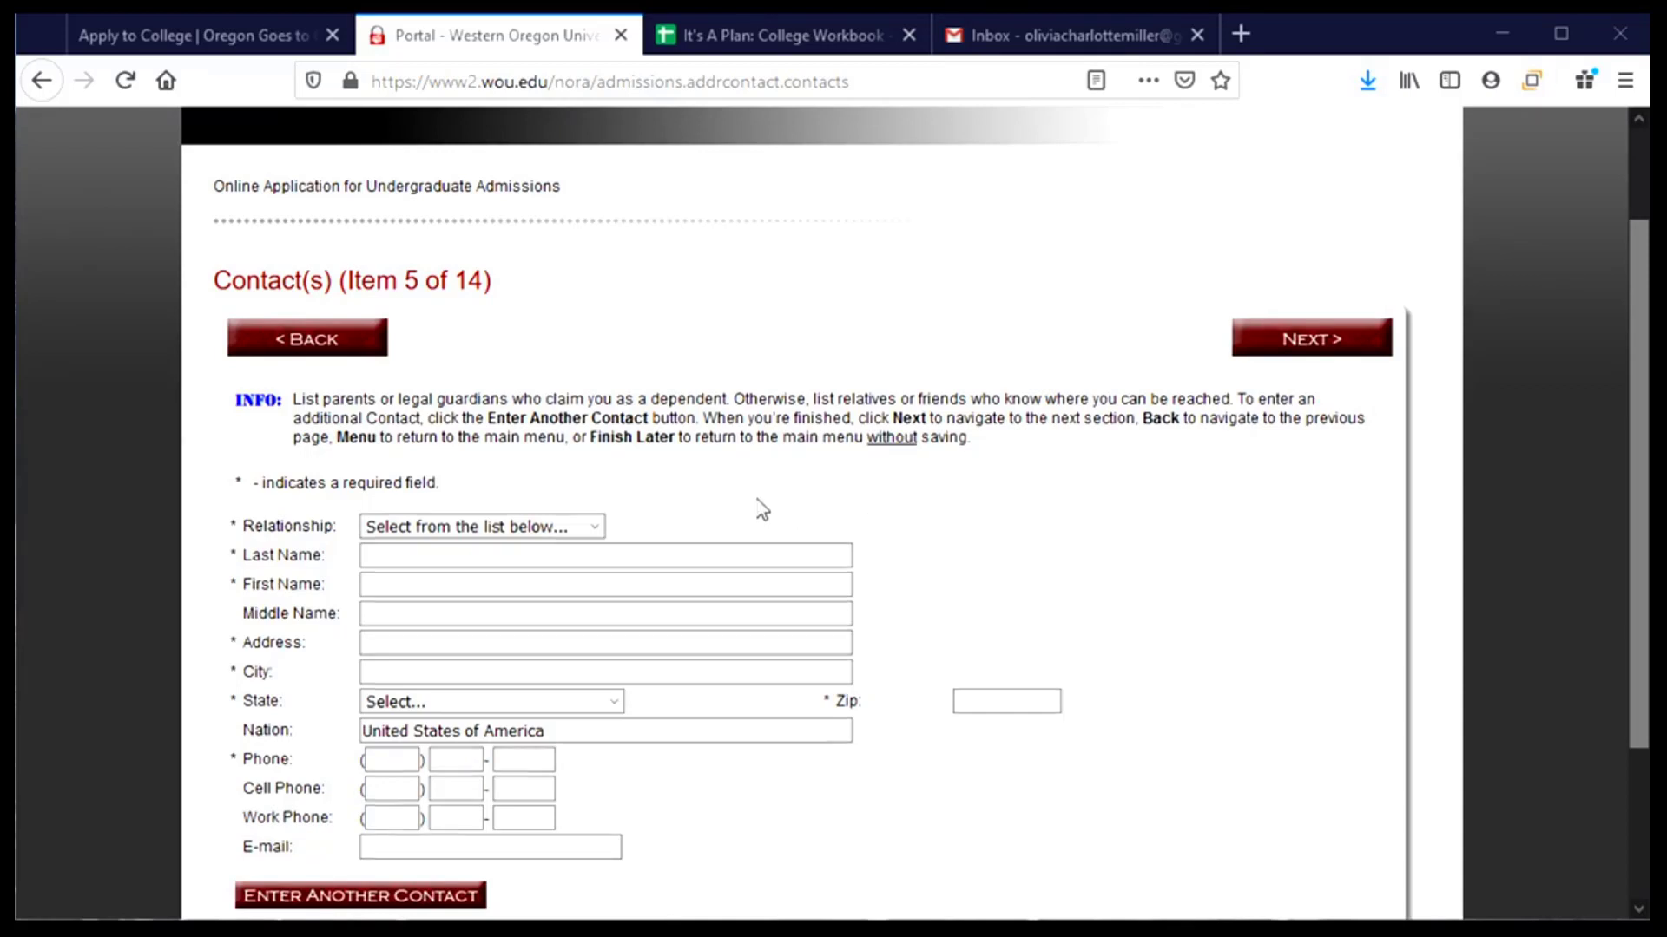
- Add a contact with relationship Mother and enter her last and first name
{"action": "scroll", "coordinate": [759, 502], "scroll_direction": "down", "scroll_amount": 3}
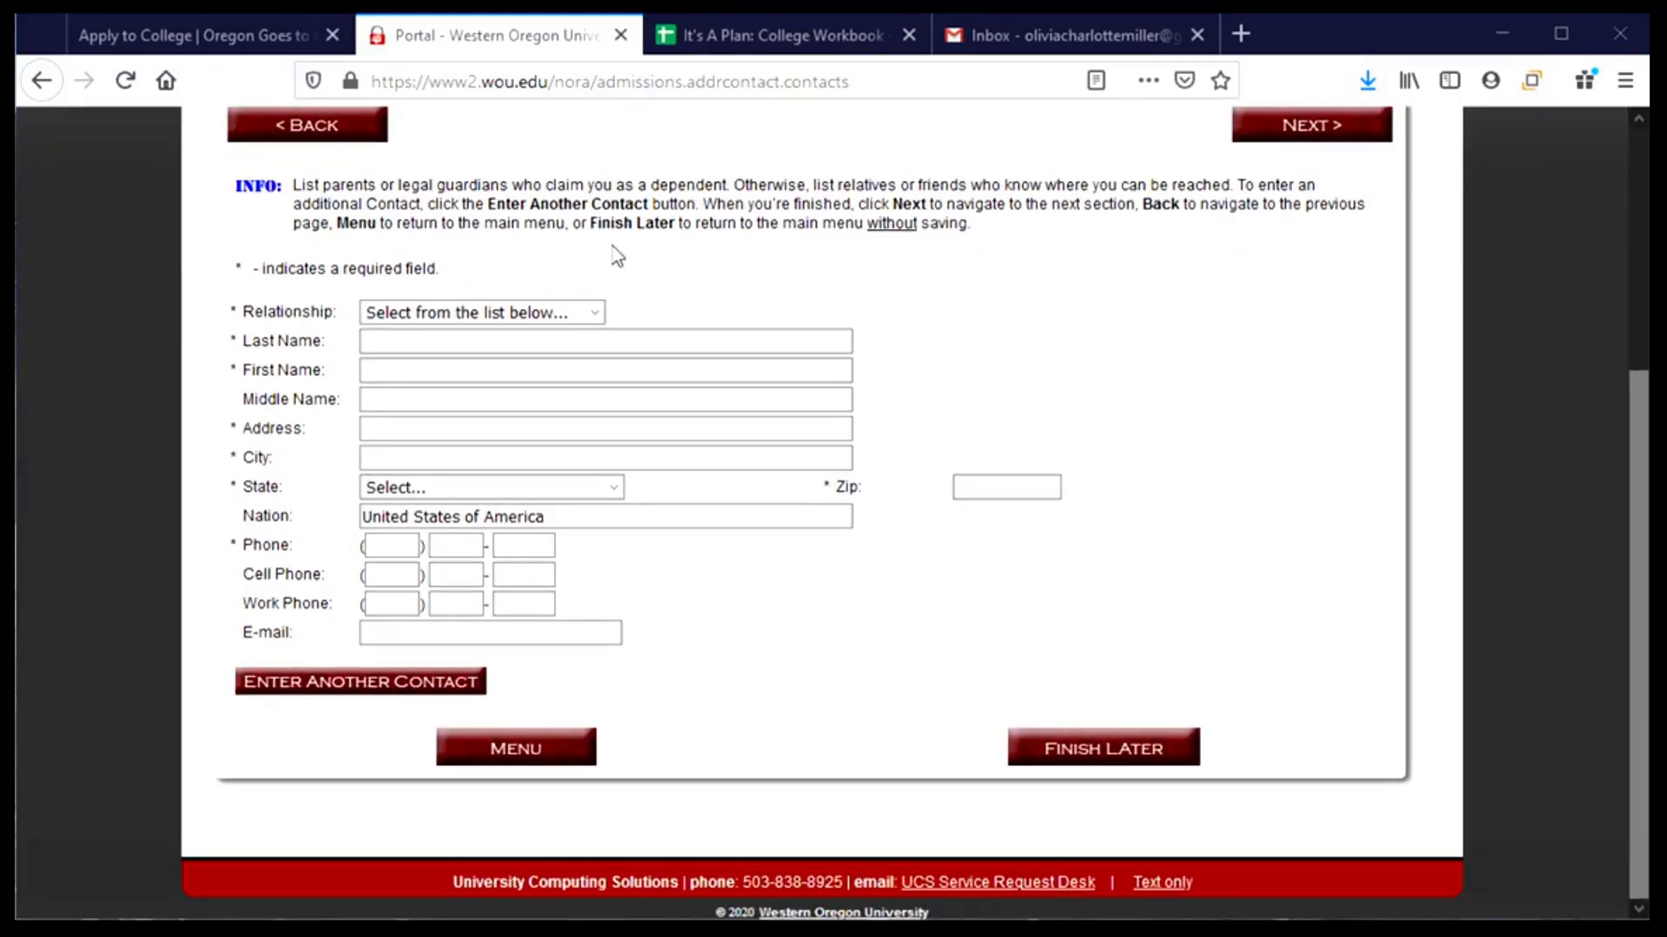
{"action": "left_click", "coordinate": [586, 319]}
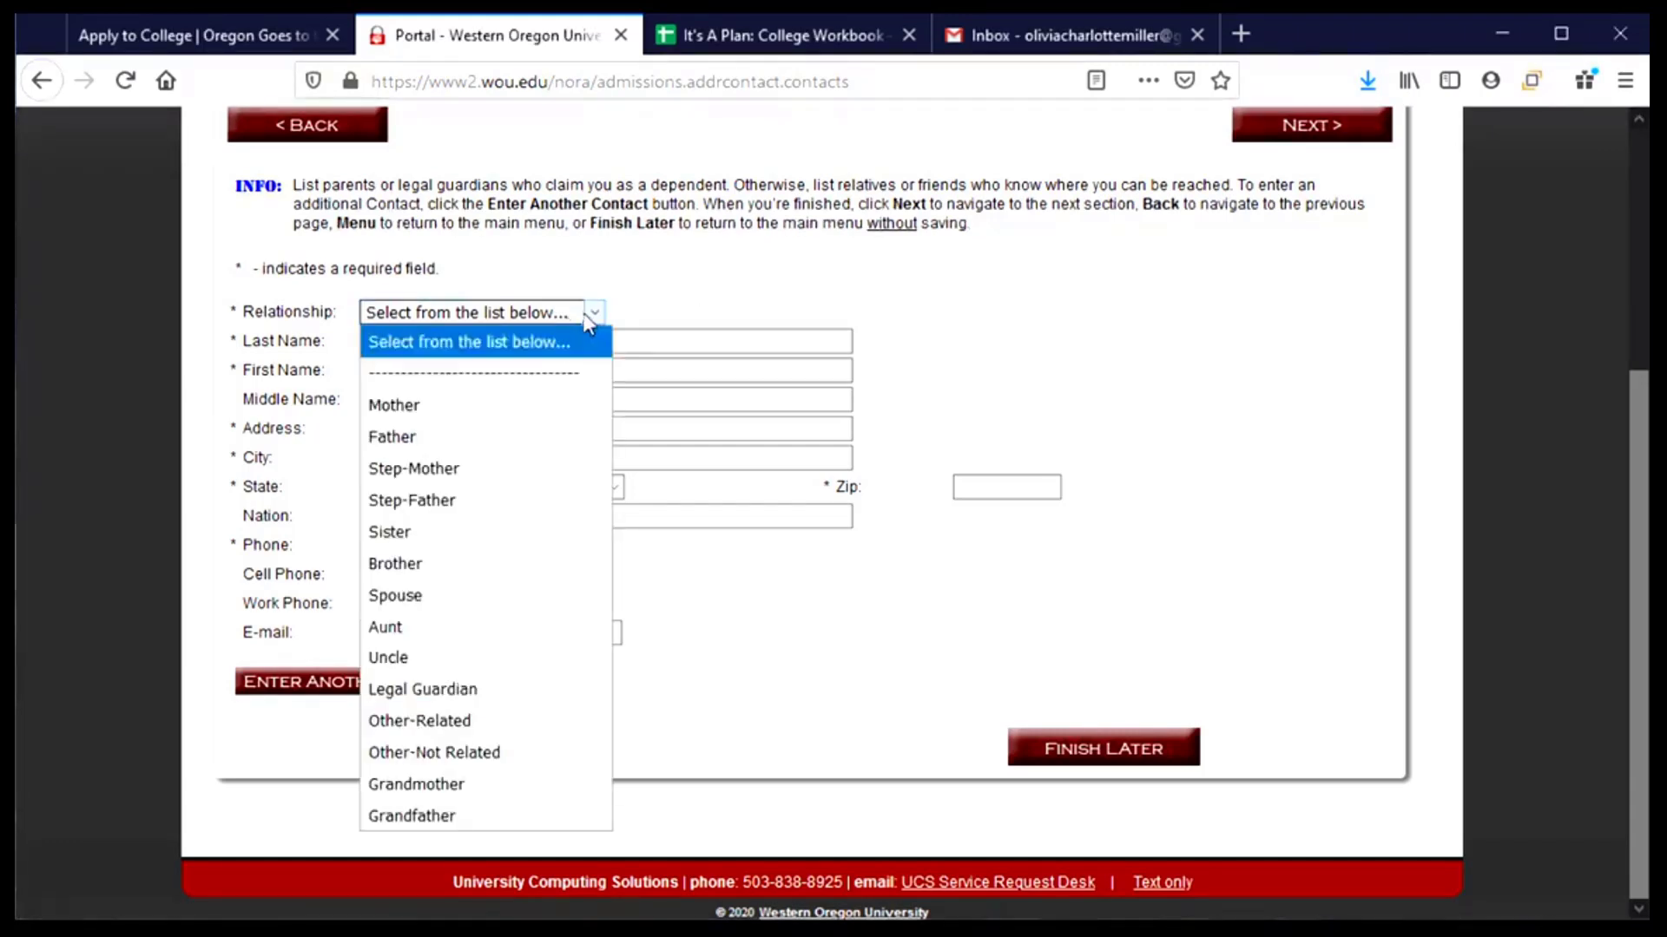
{"action": "left_click", "coordinate": [487, 406]}
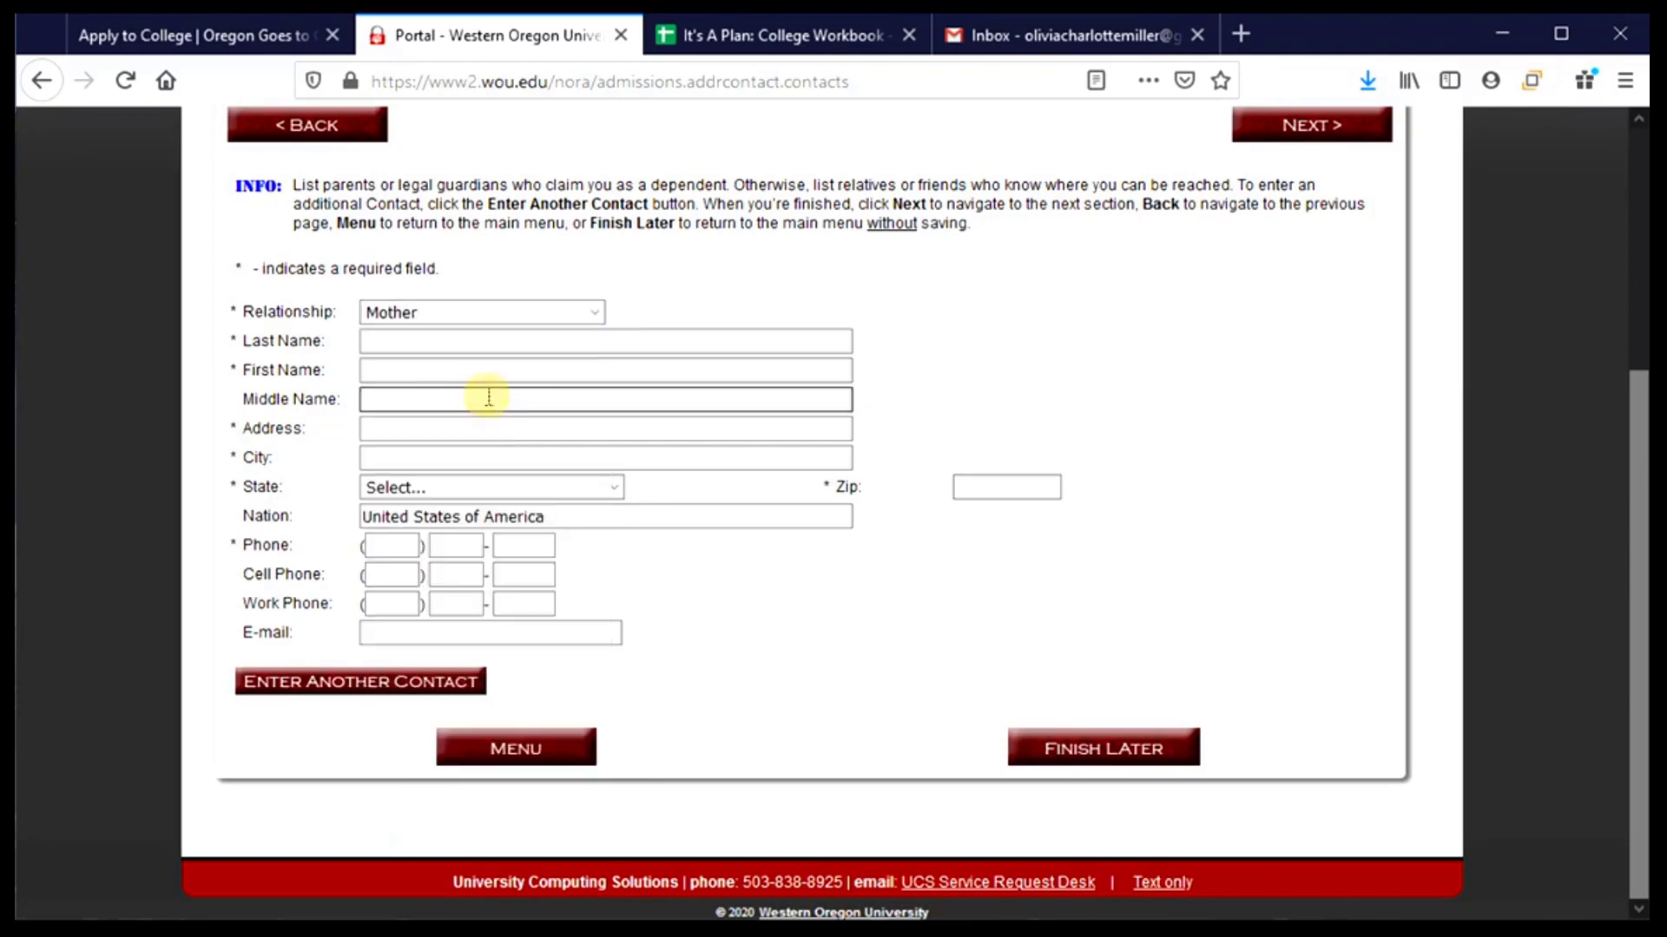
{"action": "left_click", "coordinate": [467, 341]}
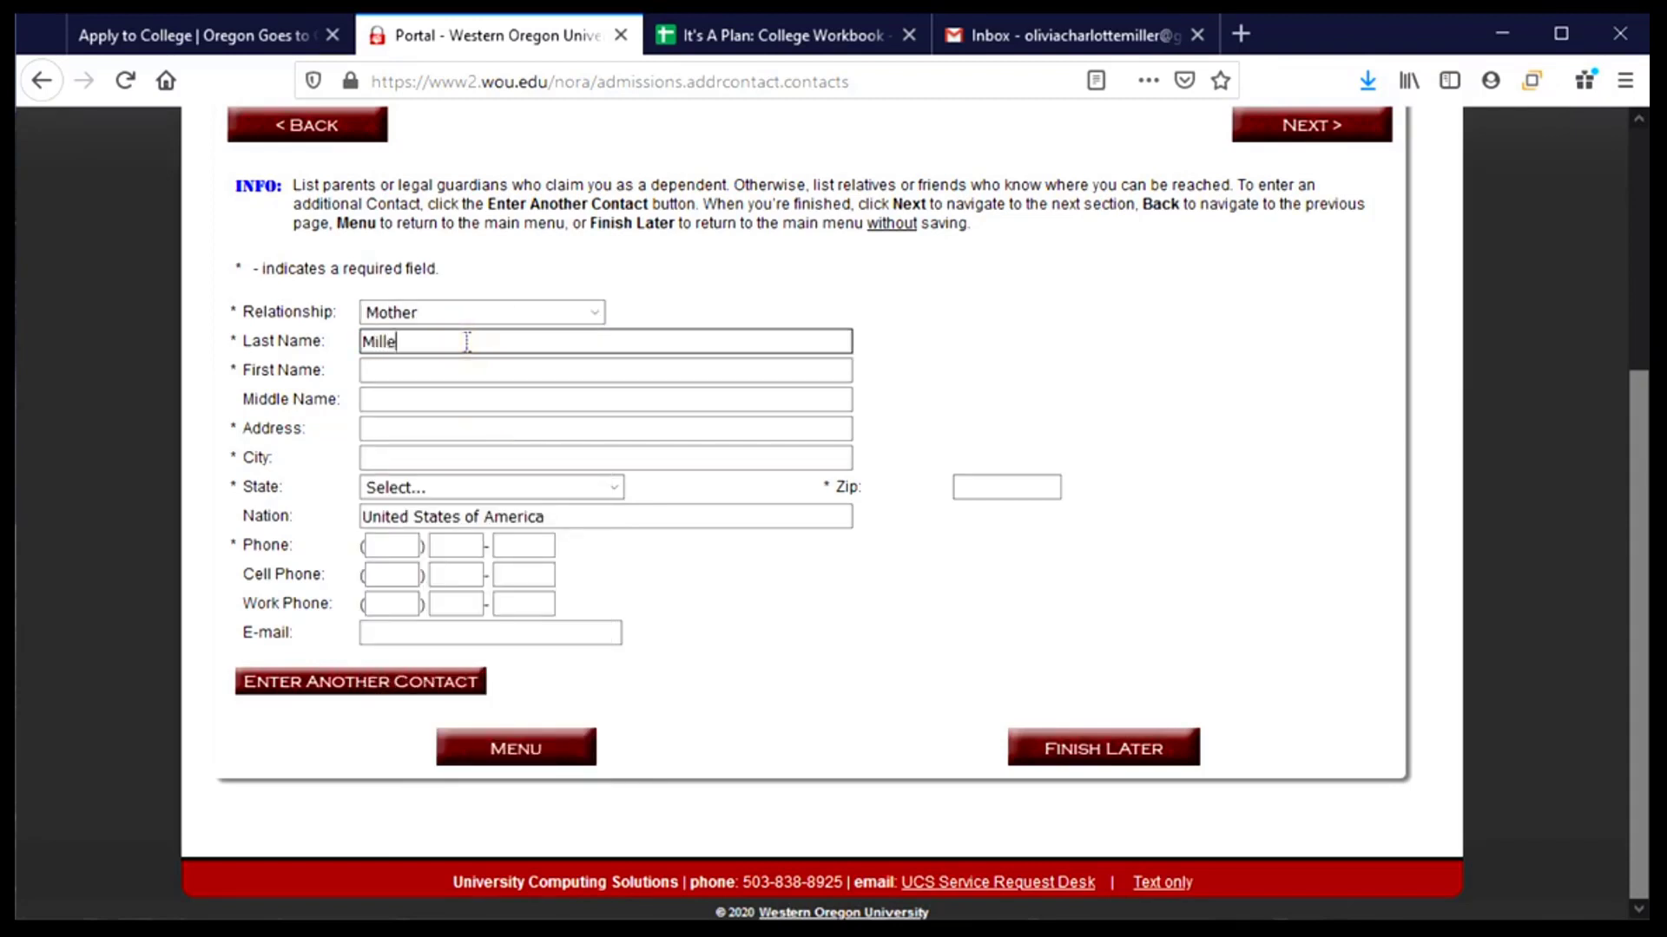
{"action": "key", "text": "Tab"}
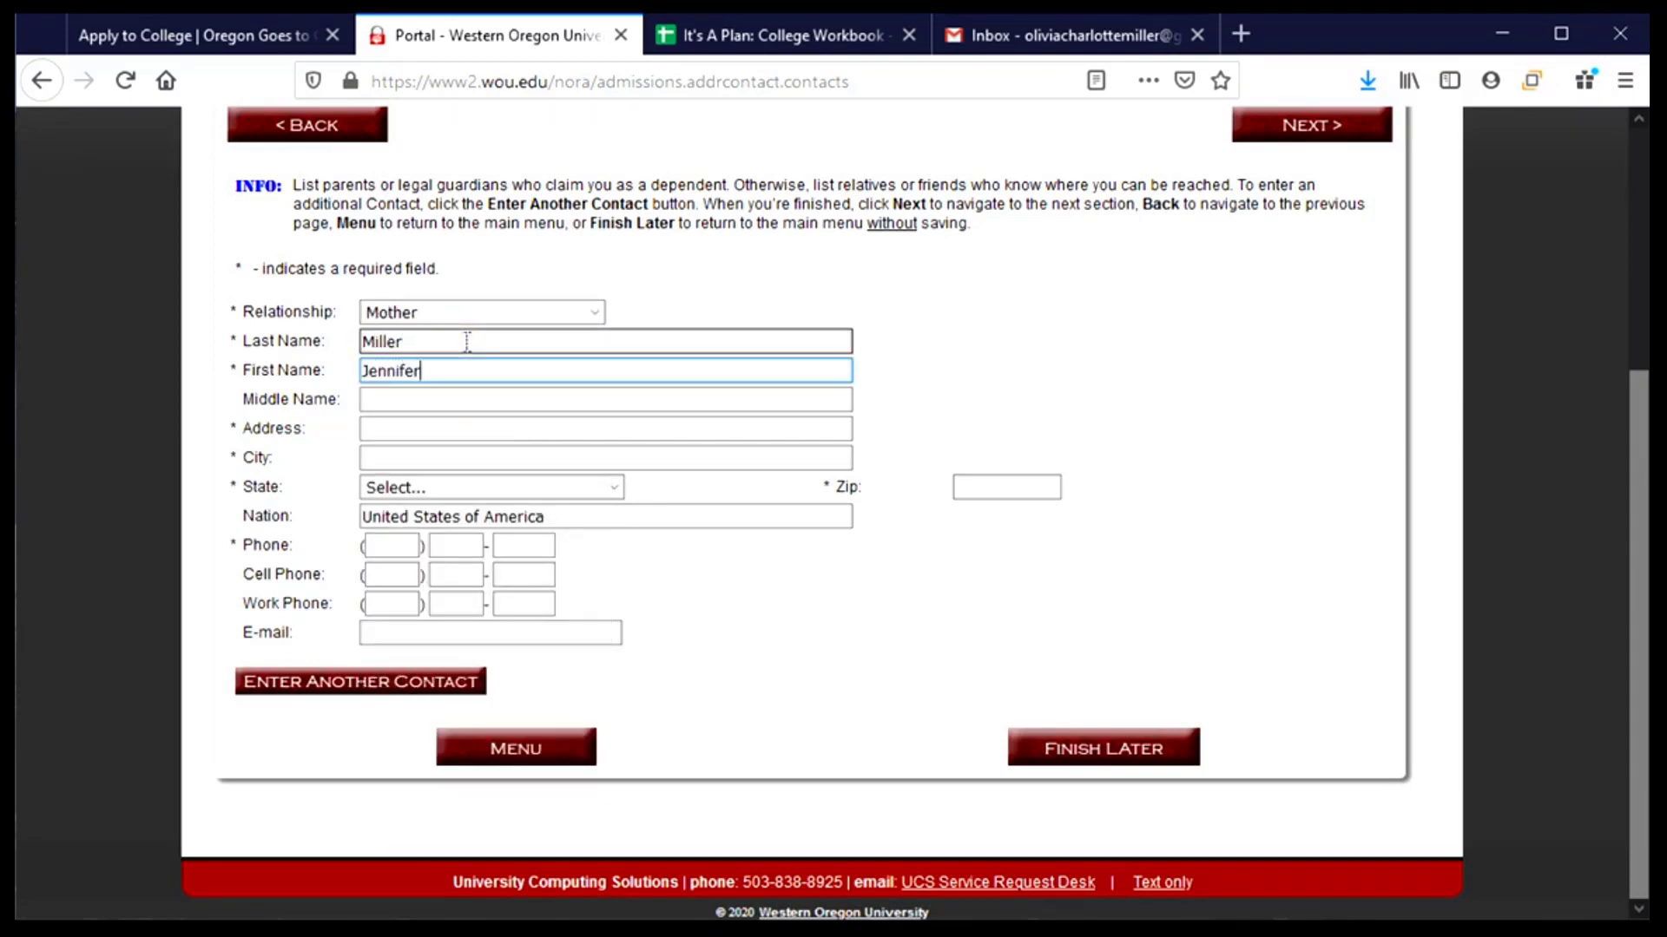
- Enter the mother's street address, city, Oregon as state, and zip code
{"action": "key", "text": "Tab"}
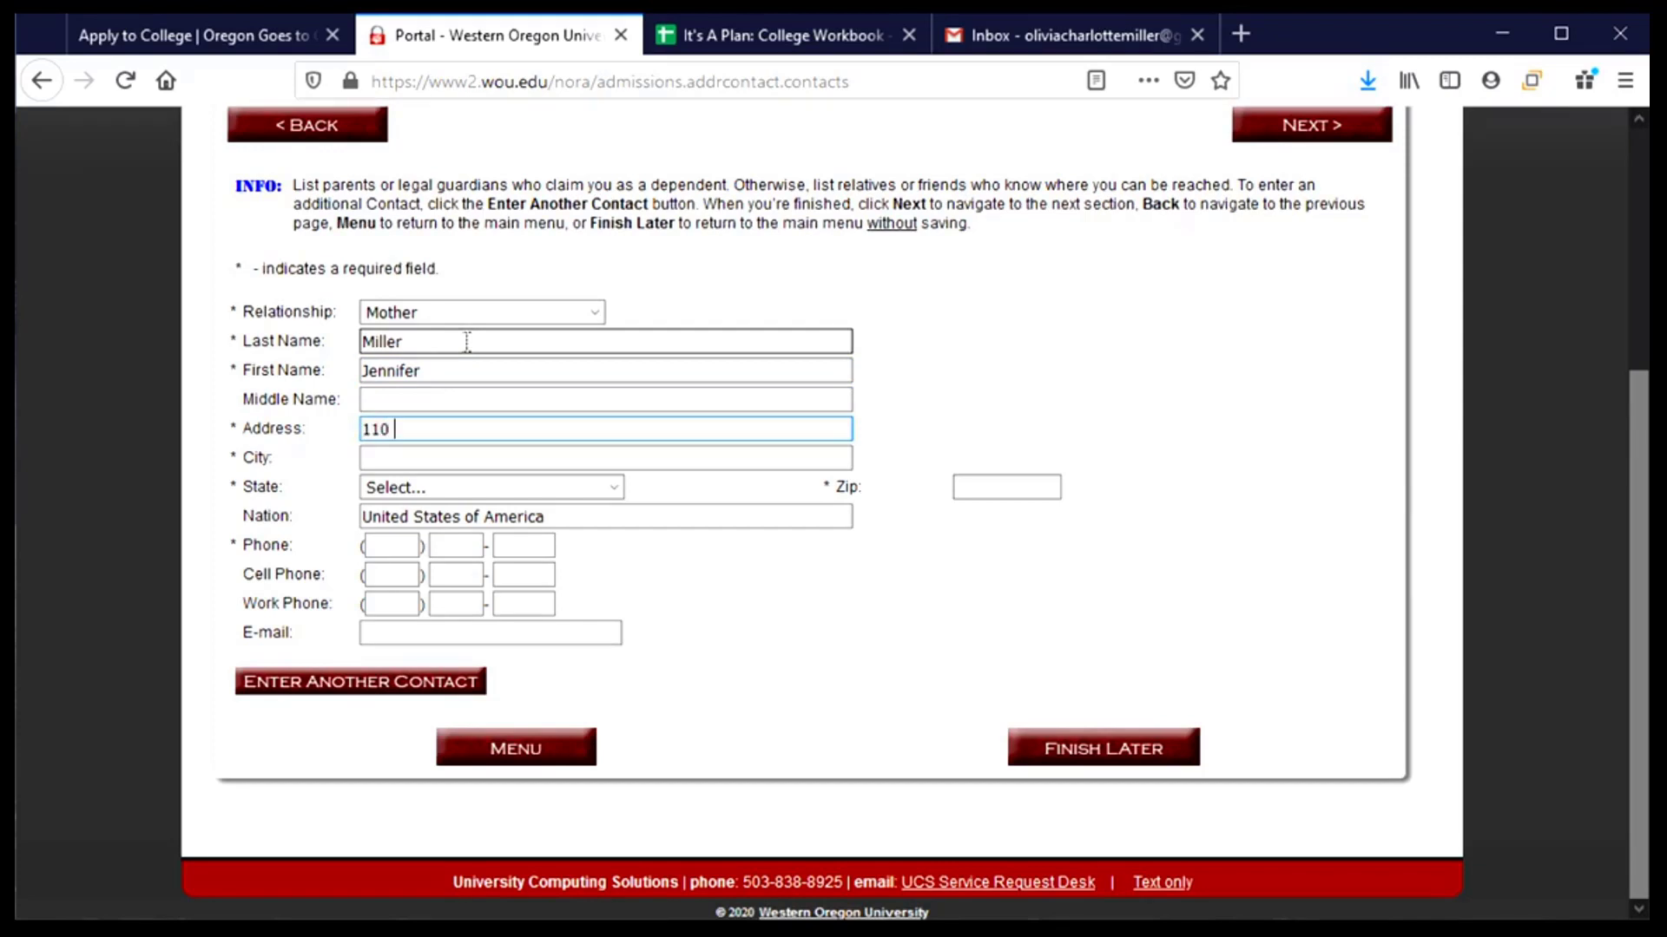
{"action": "key", "text": "Tab"}
{"action": "type", "text": "Corvallis"}
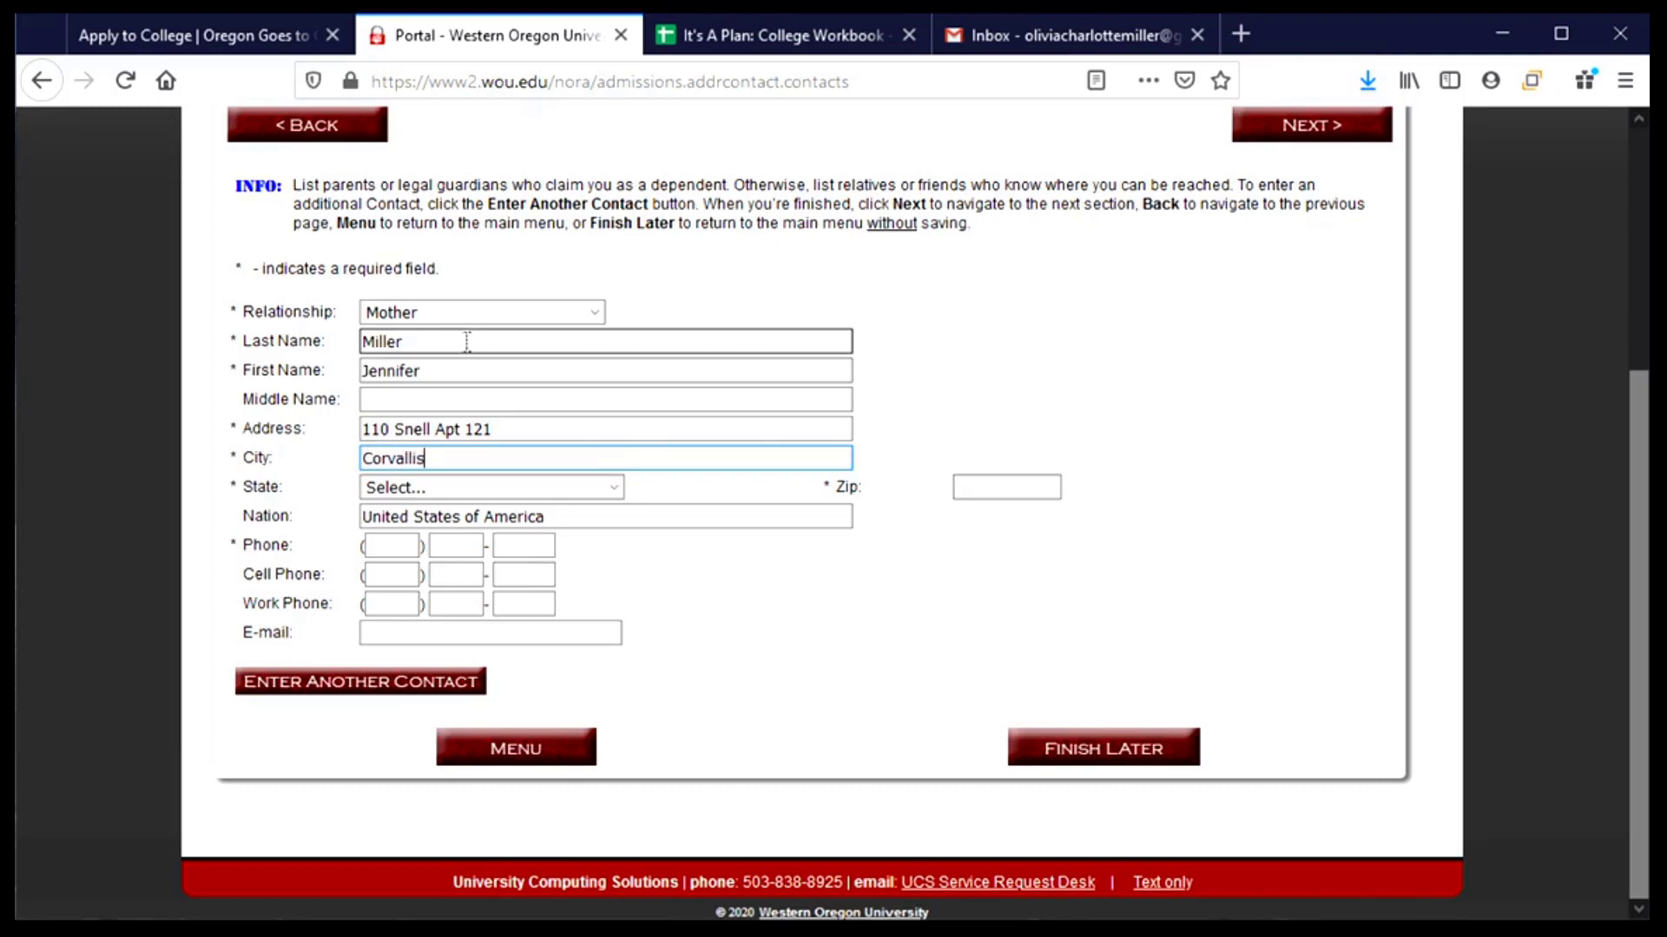
{"action": "key", "text": "Tab"}
{"action": "type", "text": "or"}
{"action": "key", "text": "Tab"}
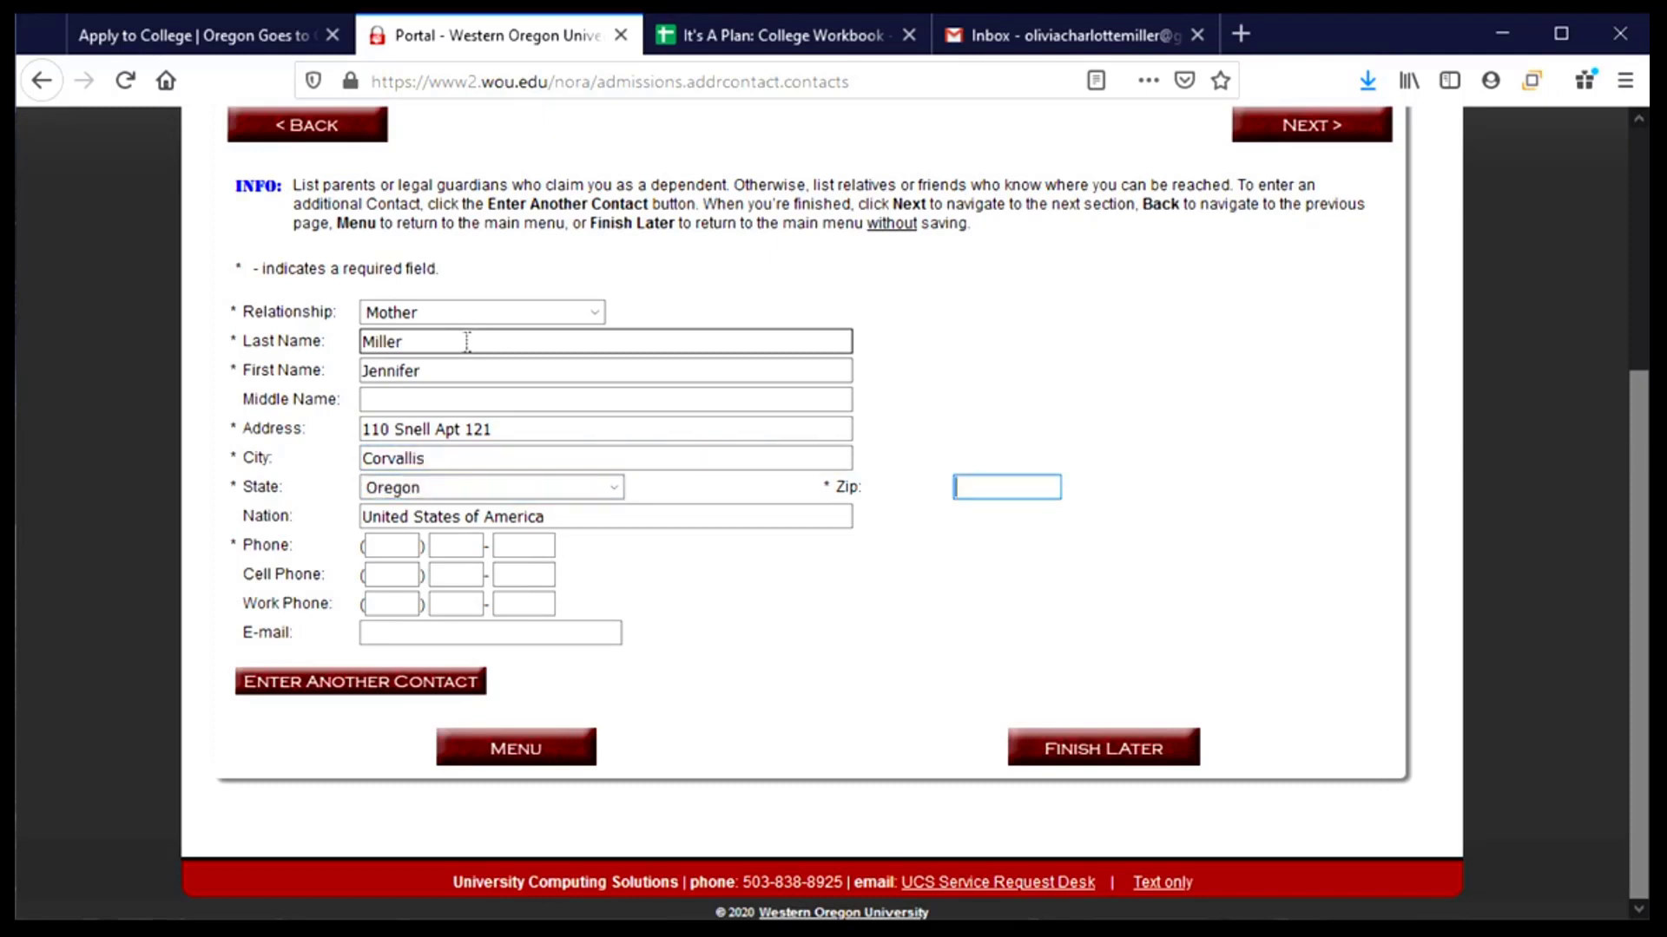
{"action": "type", "text": "973"}
{"action": "key", "text": "BackSpace"}
{"action": "key", "text": "BackSpace"}
{"action": "type", "text": "31"}
- Enter the mother's phone number and save the contact
{"action": "left_click", "coordinate": [403, 548]}
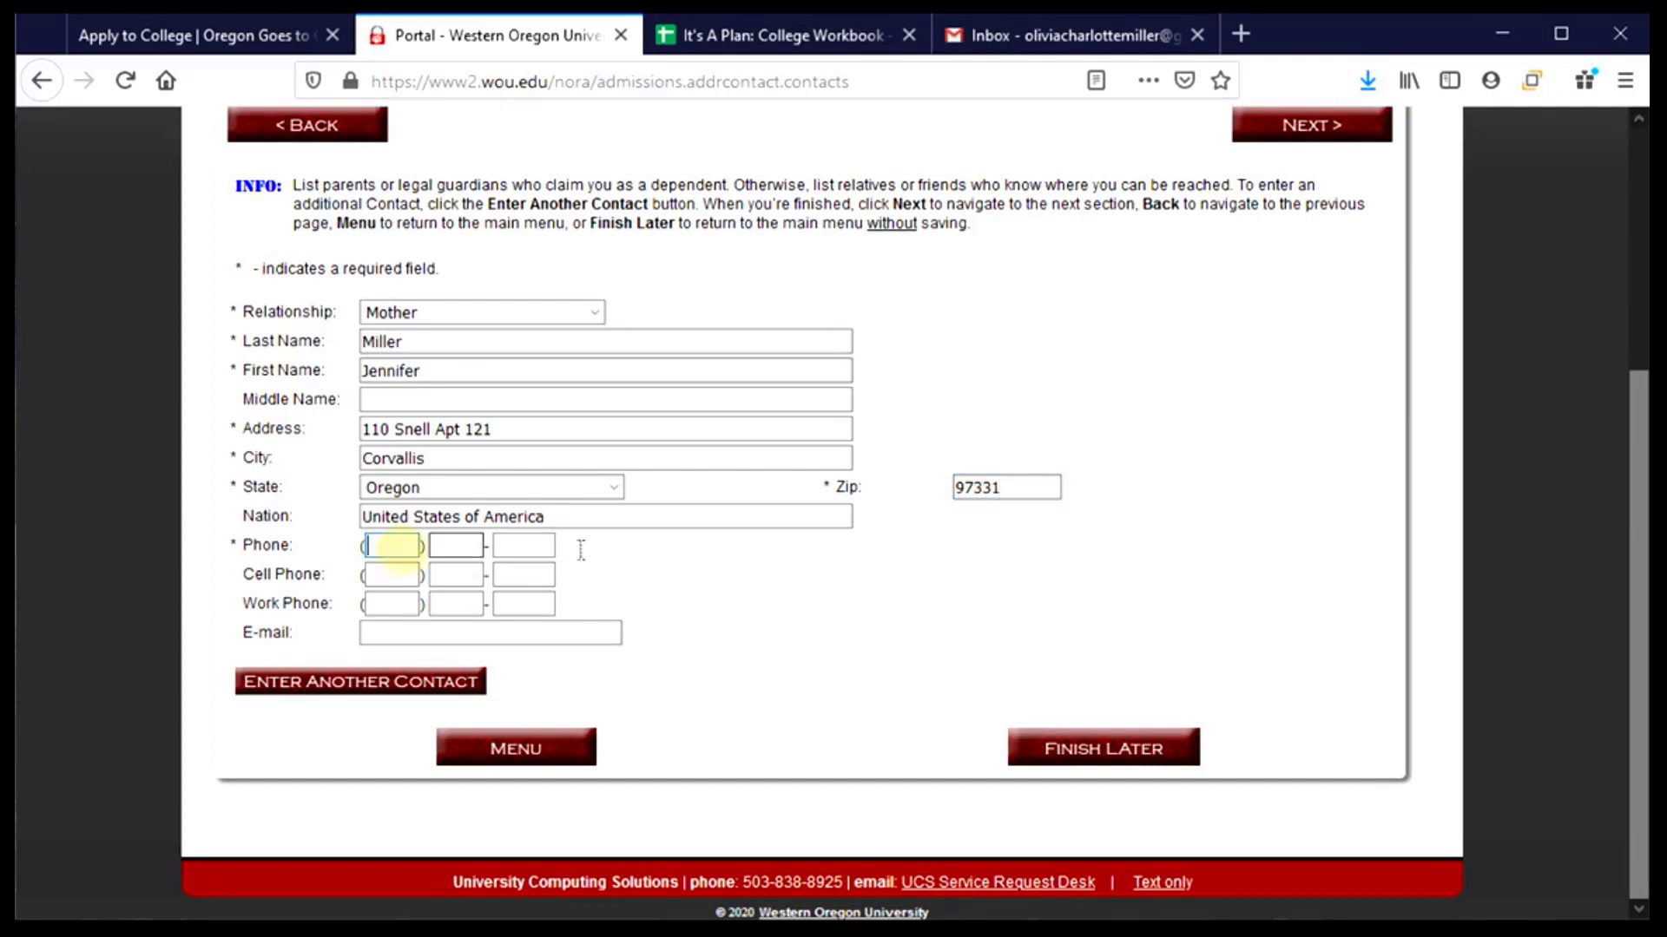
{"action": "type", "text": "541"}
{"action": "type", "text": "555"}
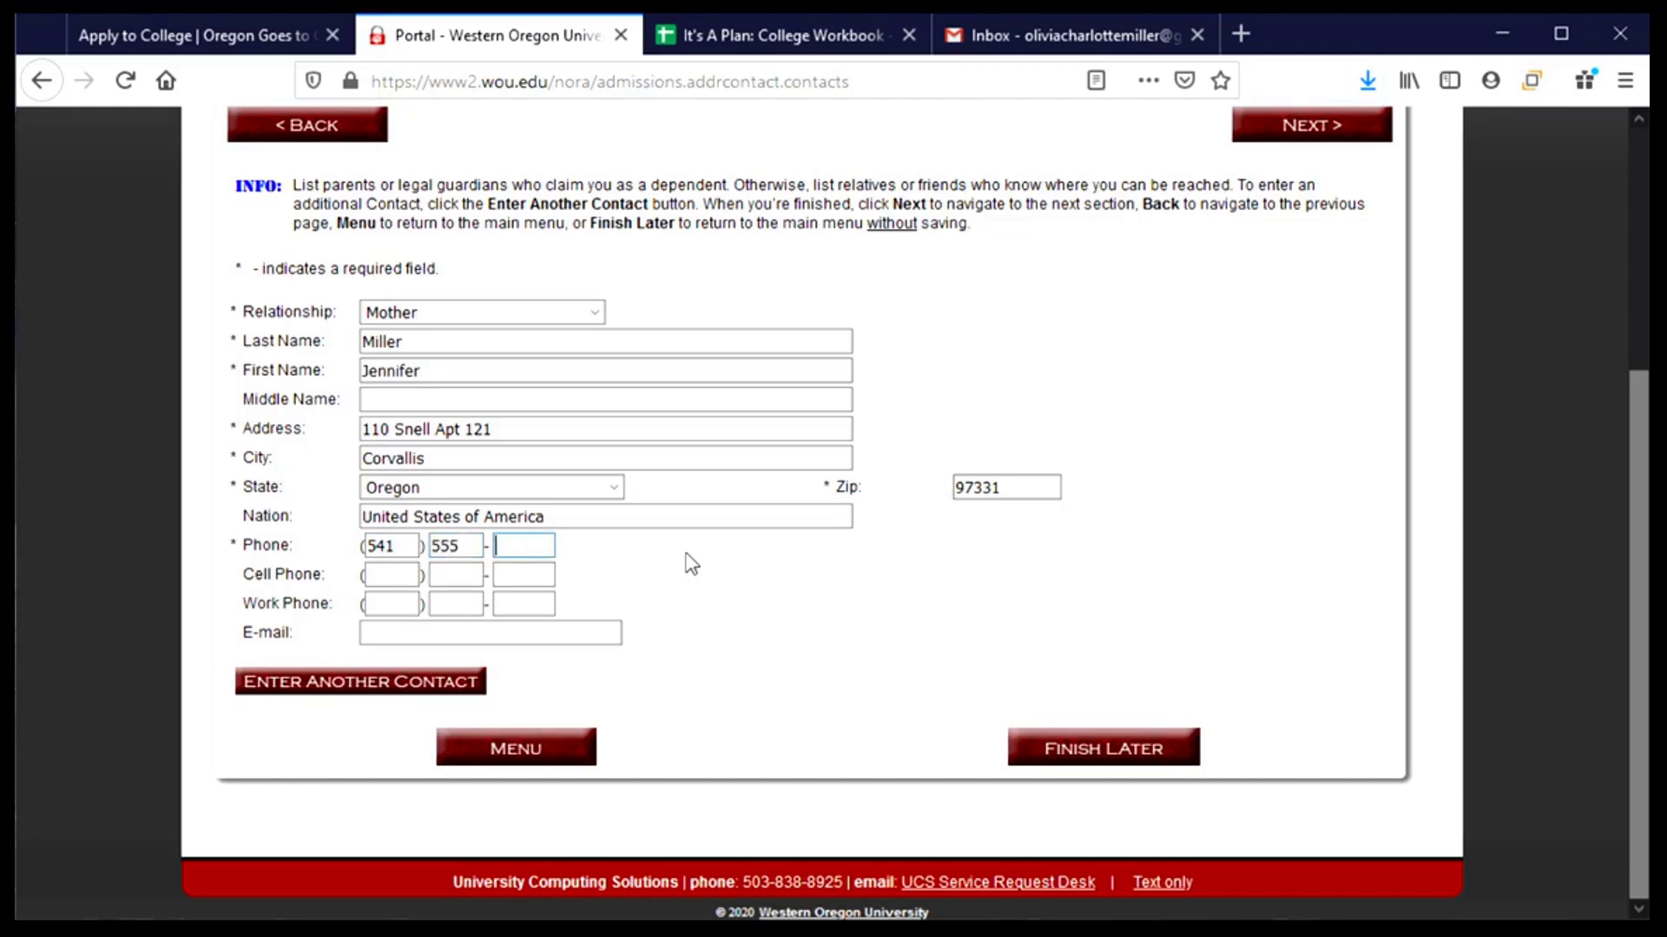
{"action": "type", "text": "56789"}
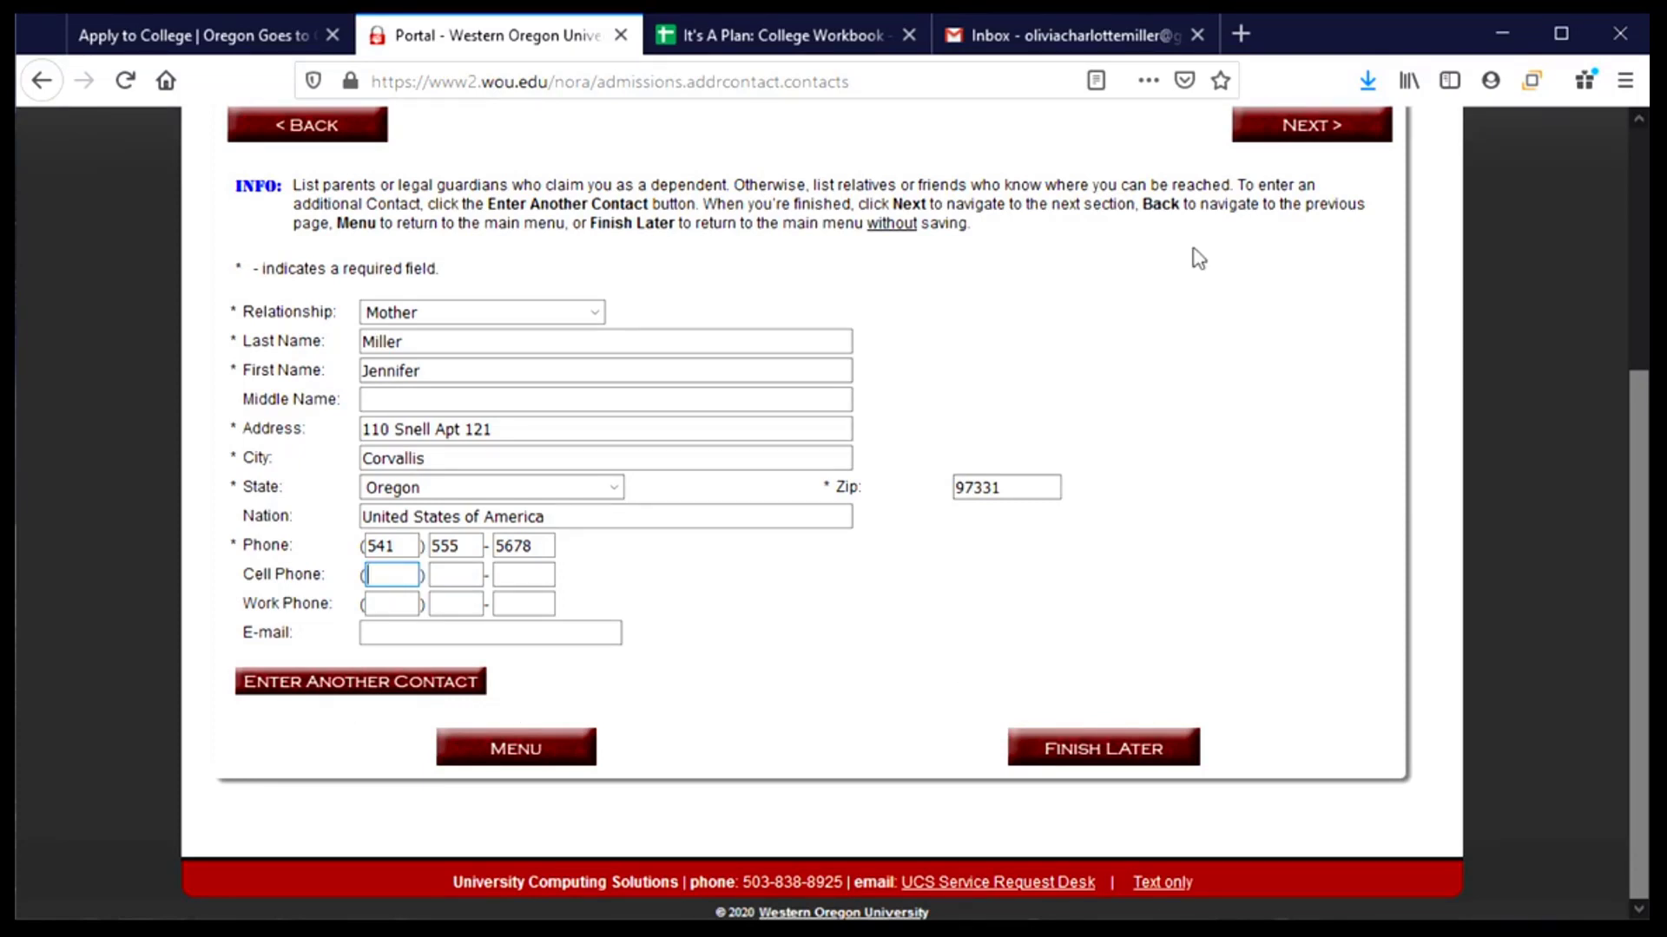
{"action": "left_click", "coordinate": [1292, 128]}
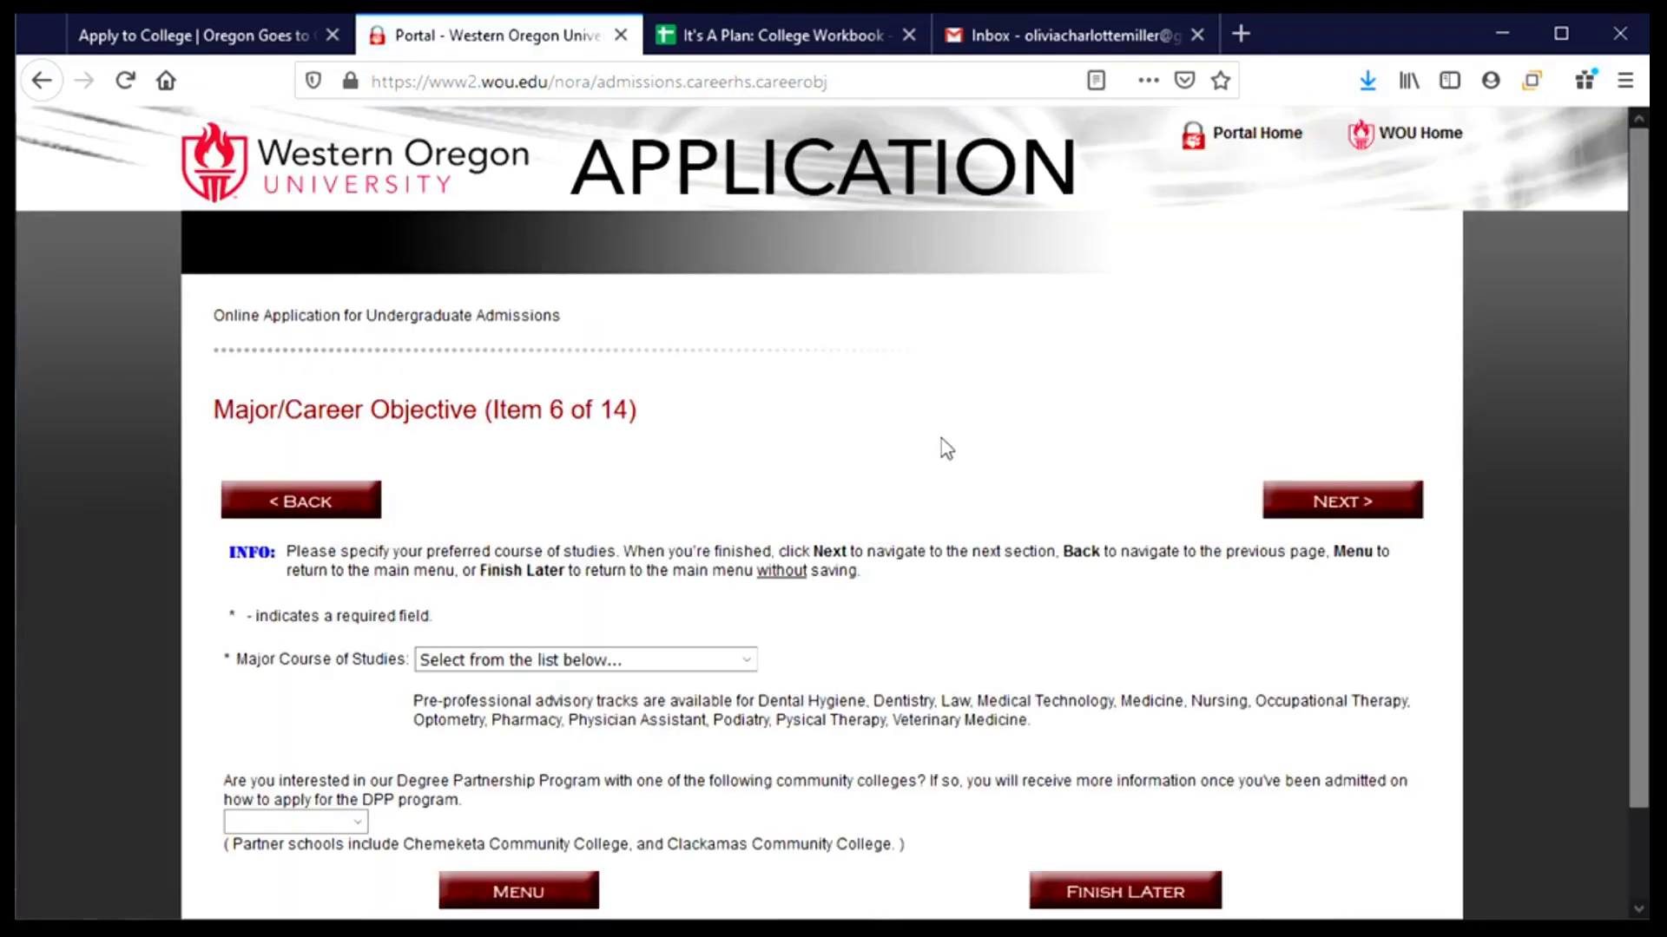
- Select Exploratory - No Major Declared as the major and leave the Degree Partnership answer blank
{"action": "scroll", "coordinate": [946, 449], "scroll_direction": "down", "scroll_amount": 2}
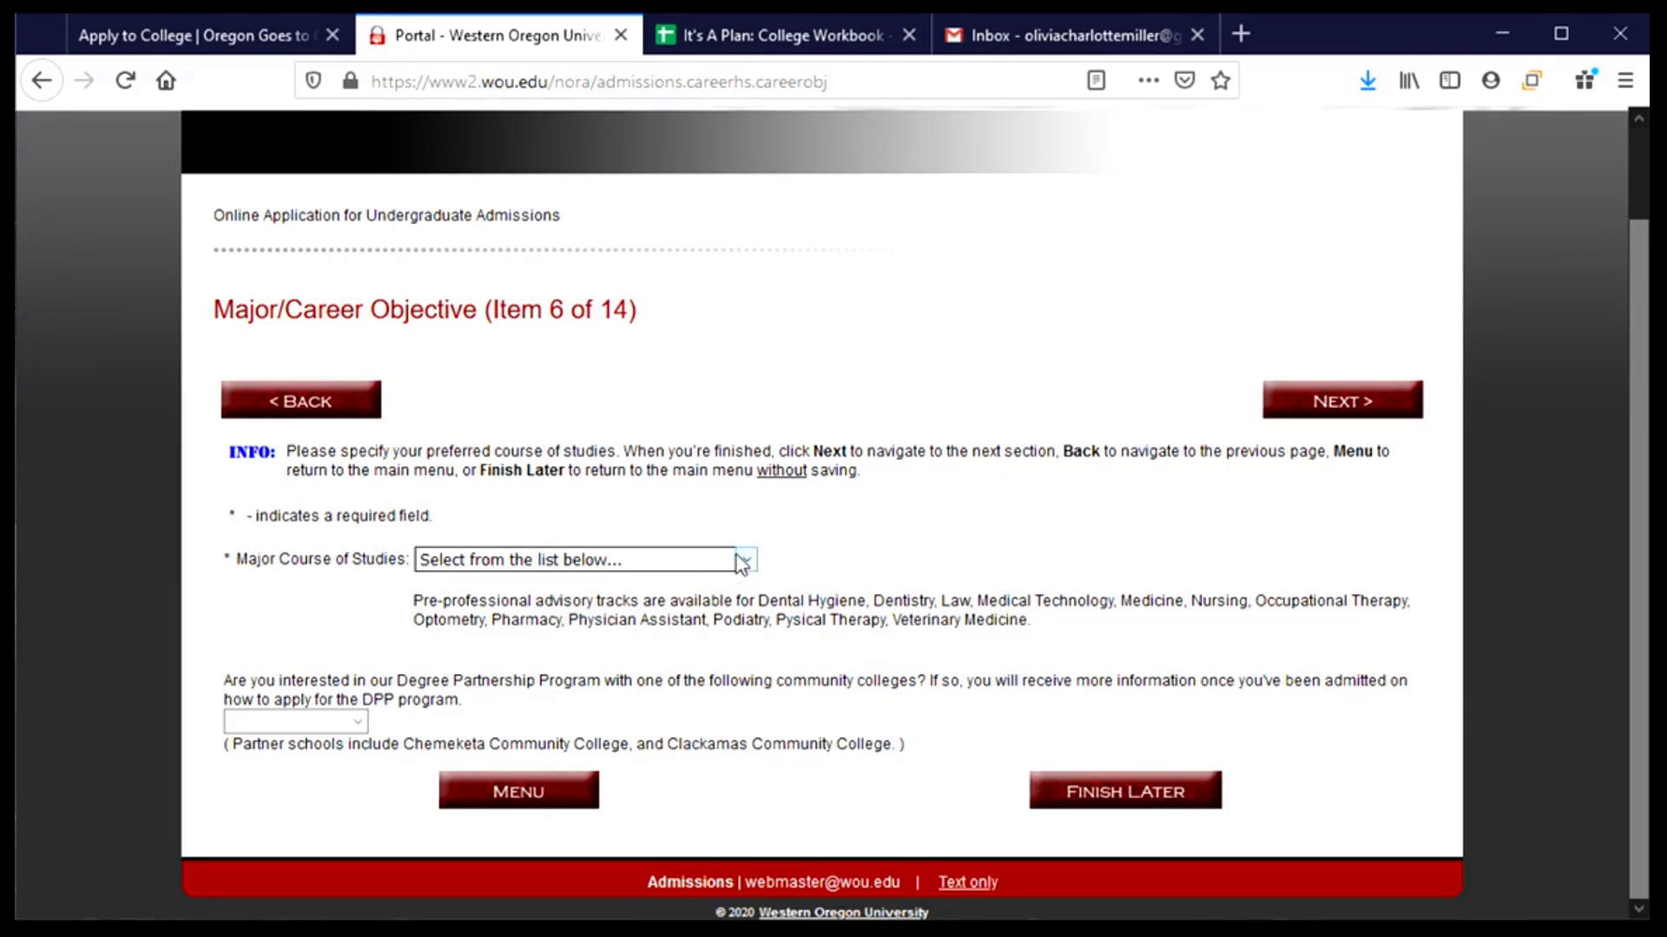
{"action": "left_click", "coordinate": [741, 562]}
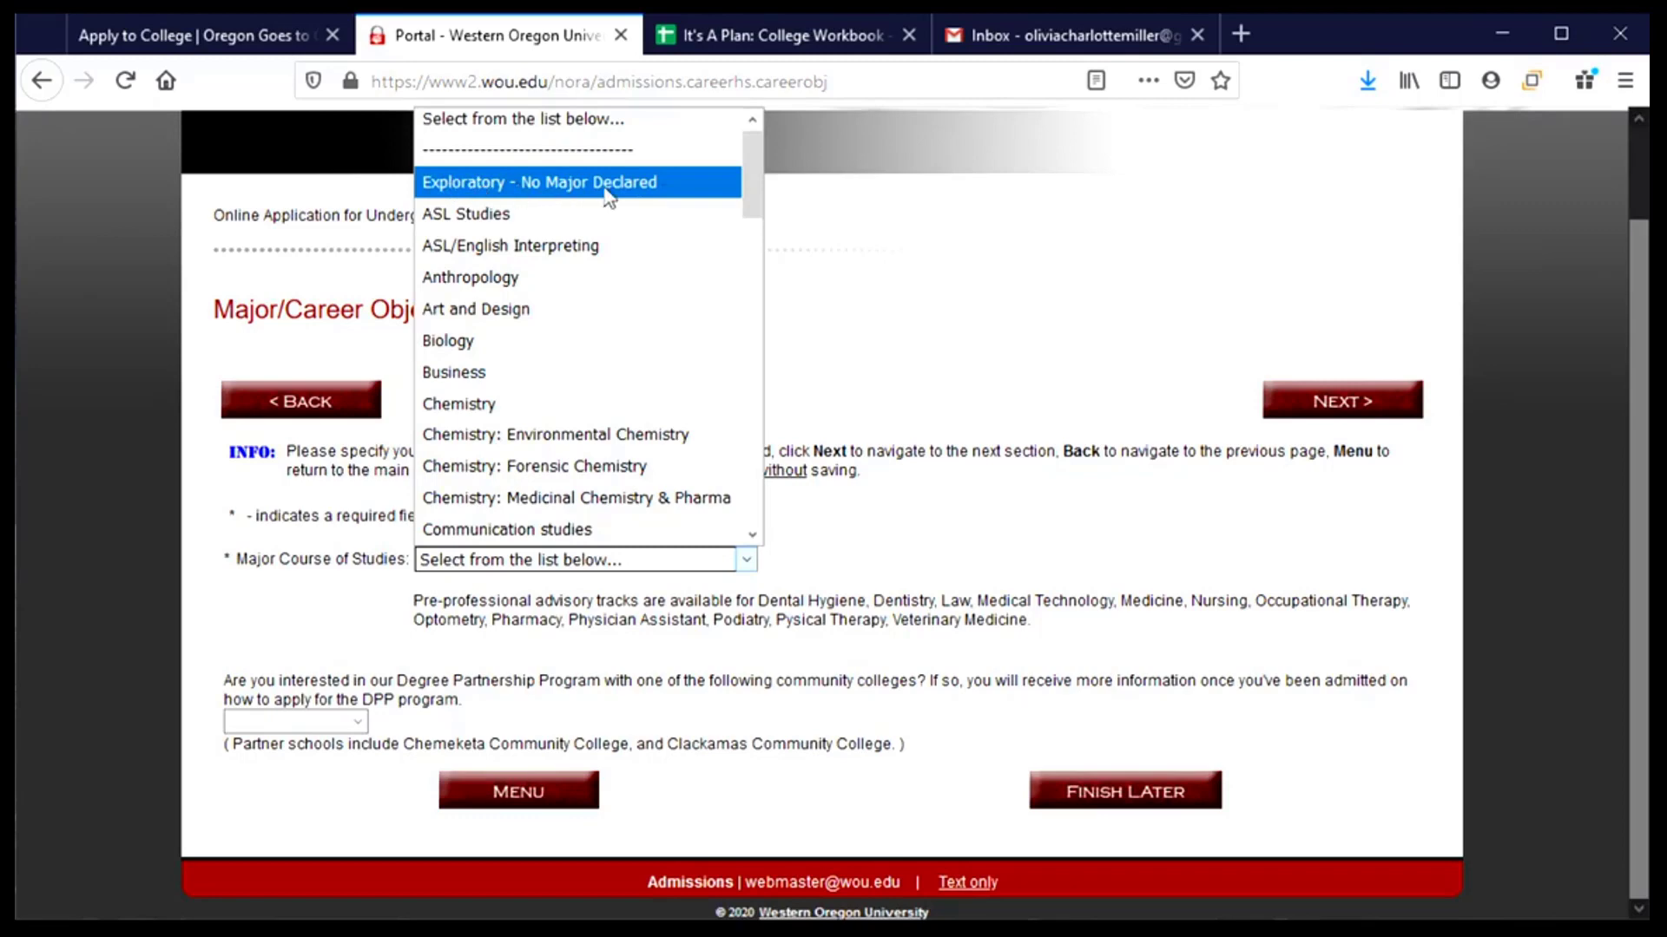
{"action": "mouse_move", "coordinate": [761, 185]}
{"action": "left_mouse_down"}
{"action": "mouse_move", "coordinate": [769, 525]}
{"action": "mouse_move", "coordinate": [752, 170]}
{"action": "left_mouse_up"}
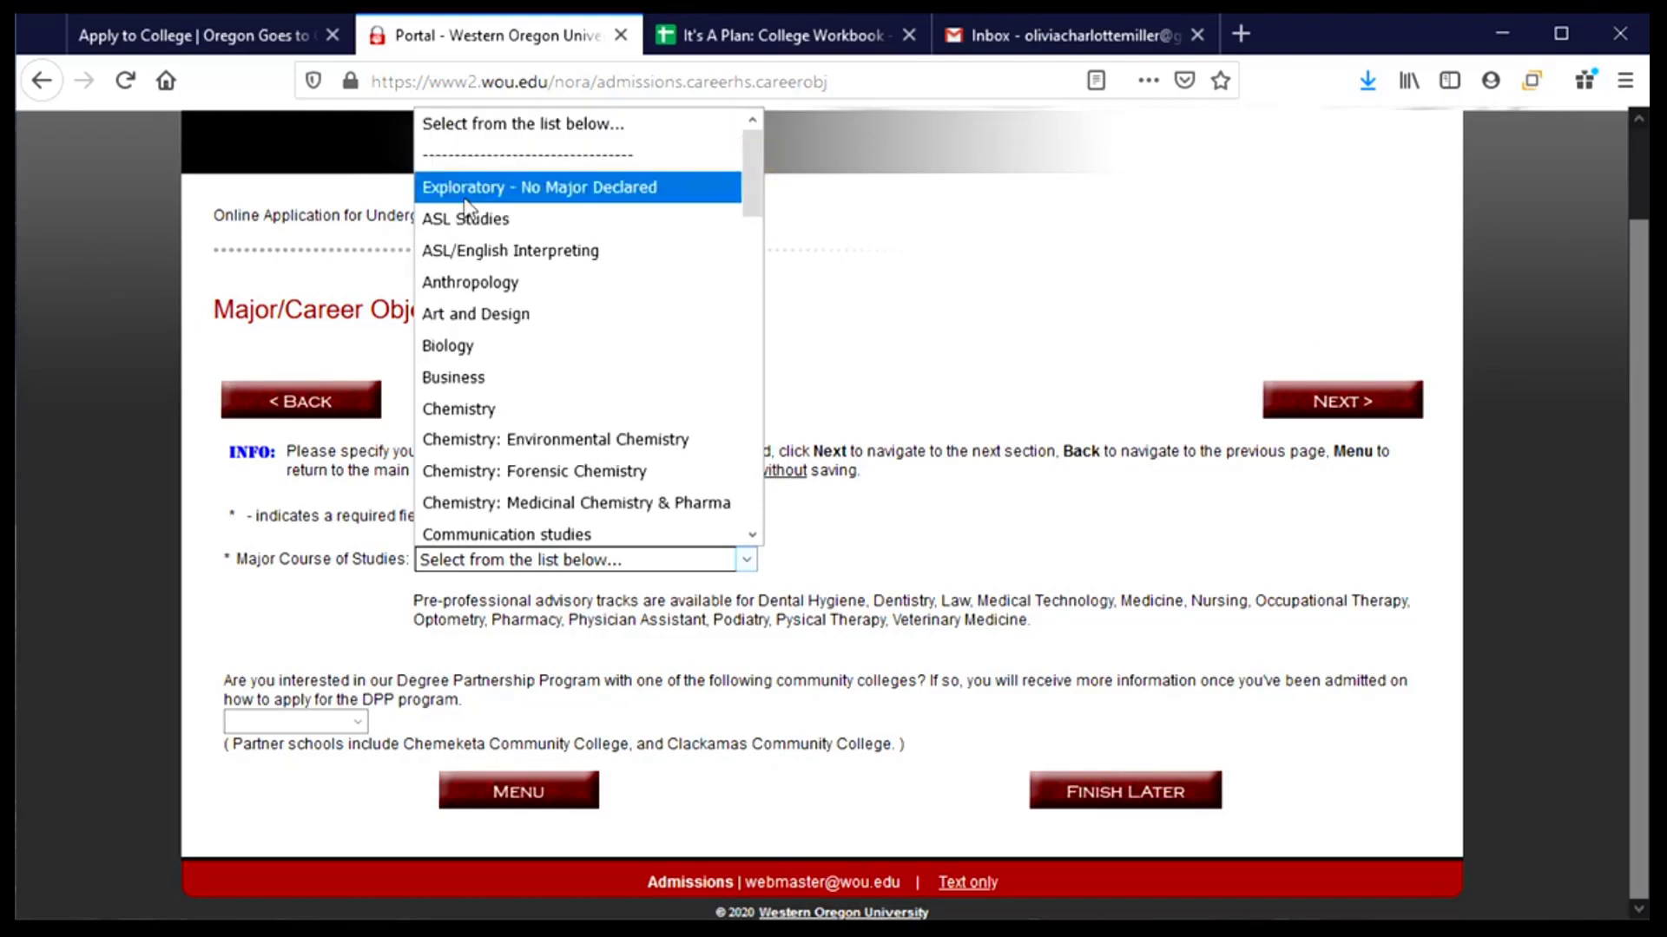
{"action": "left_click", "coordinate": [466, 188]}
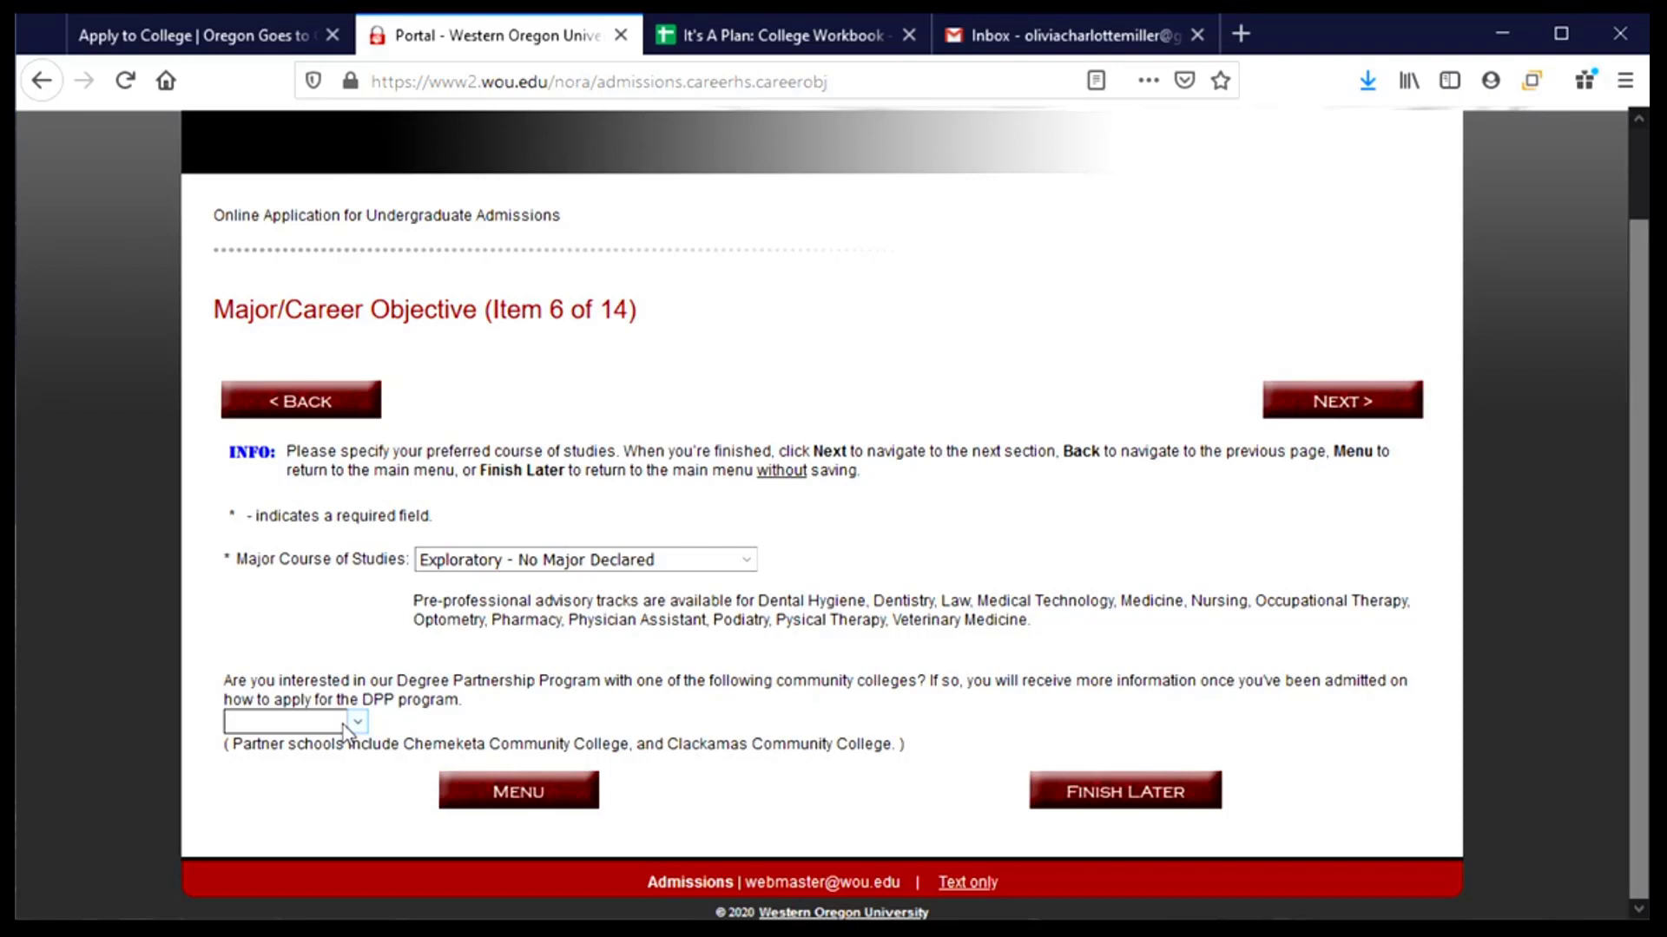
{"action": "left_click", "coordinate": [347, 728]}
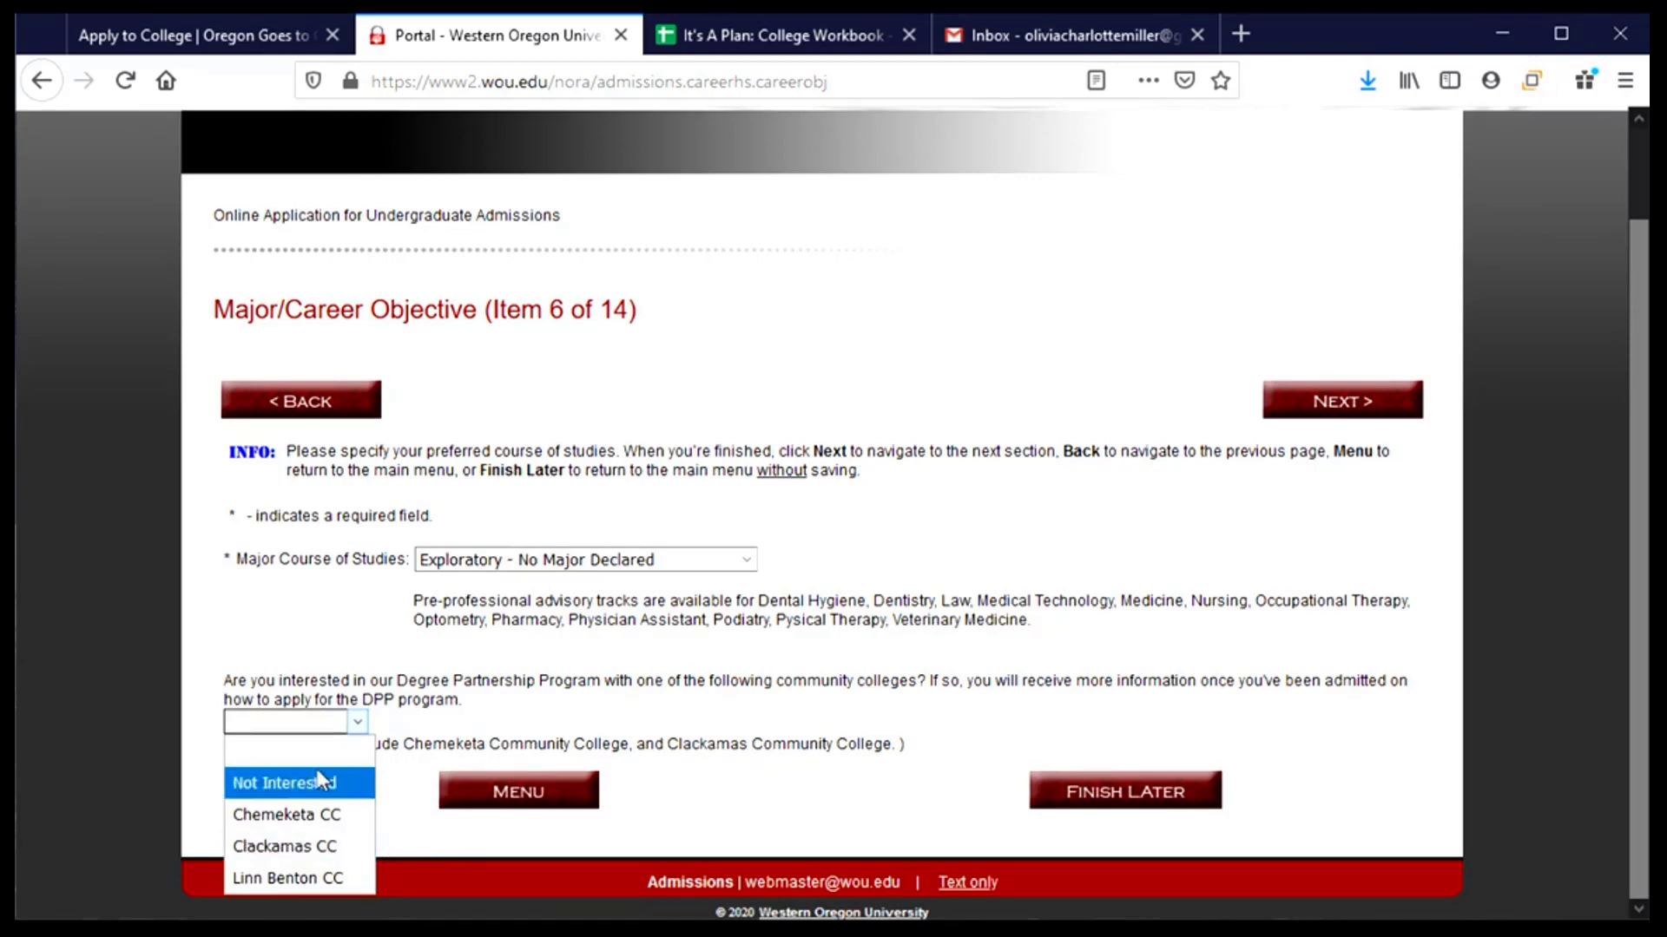
{"action": "left_click", "coordinate": [262, 752]}
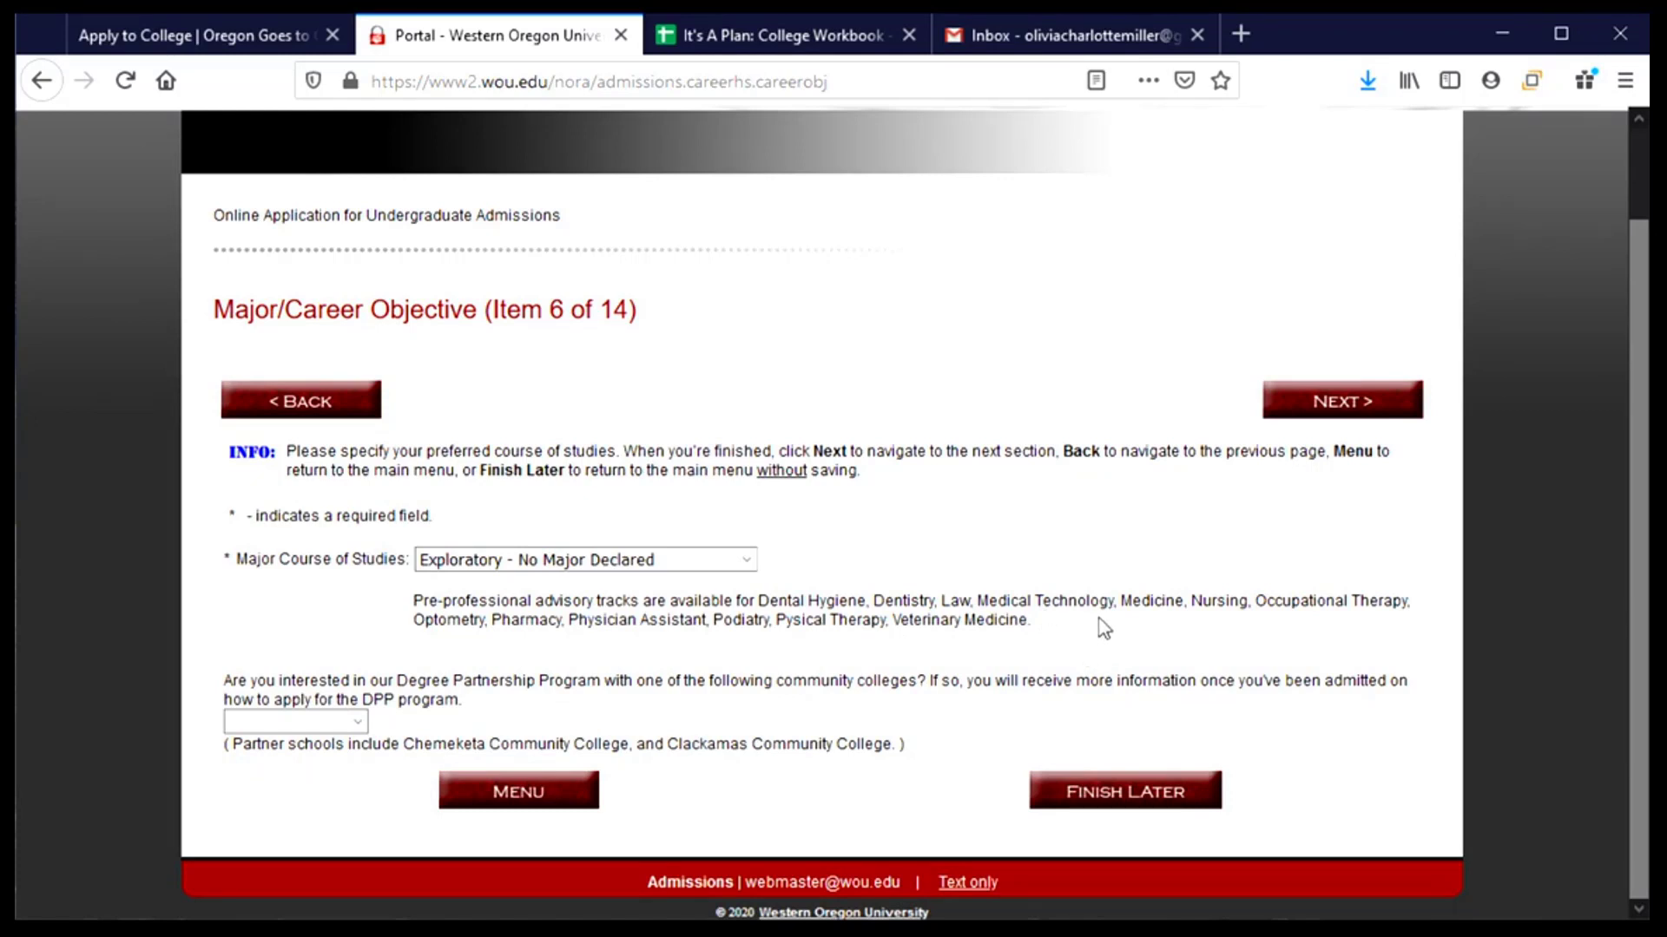
- Enter Corvallis High School with city Corvallis in the High School section
{"action": "left_click", "coordinate": [1334, 401]}
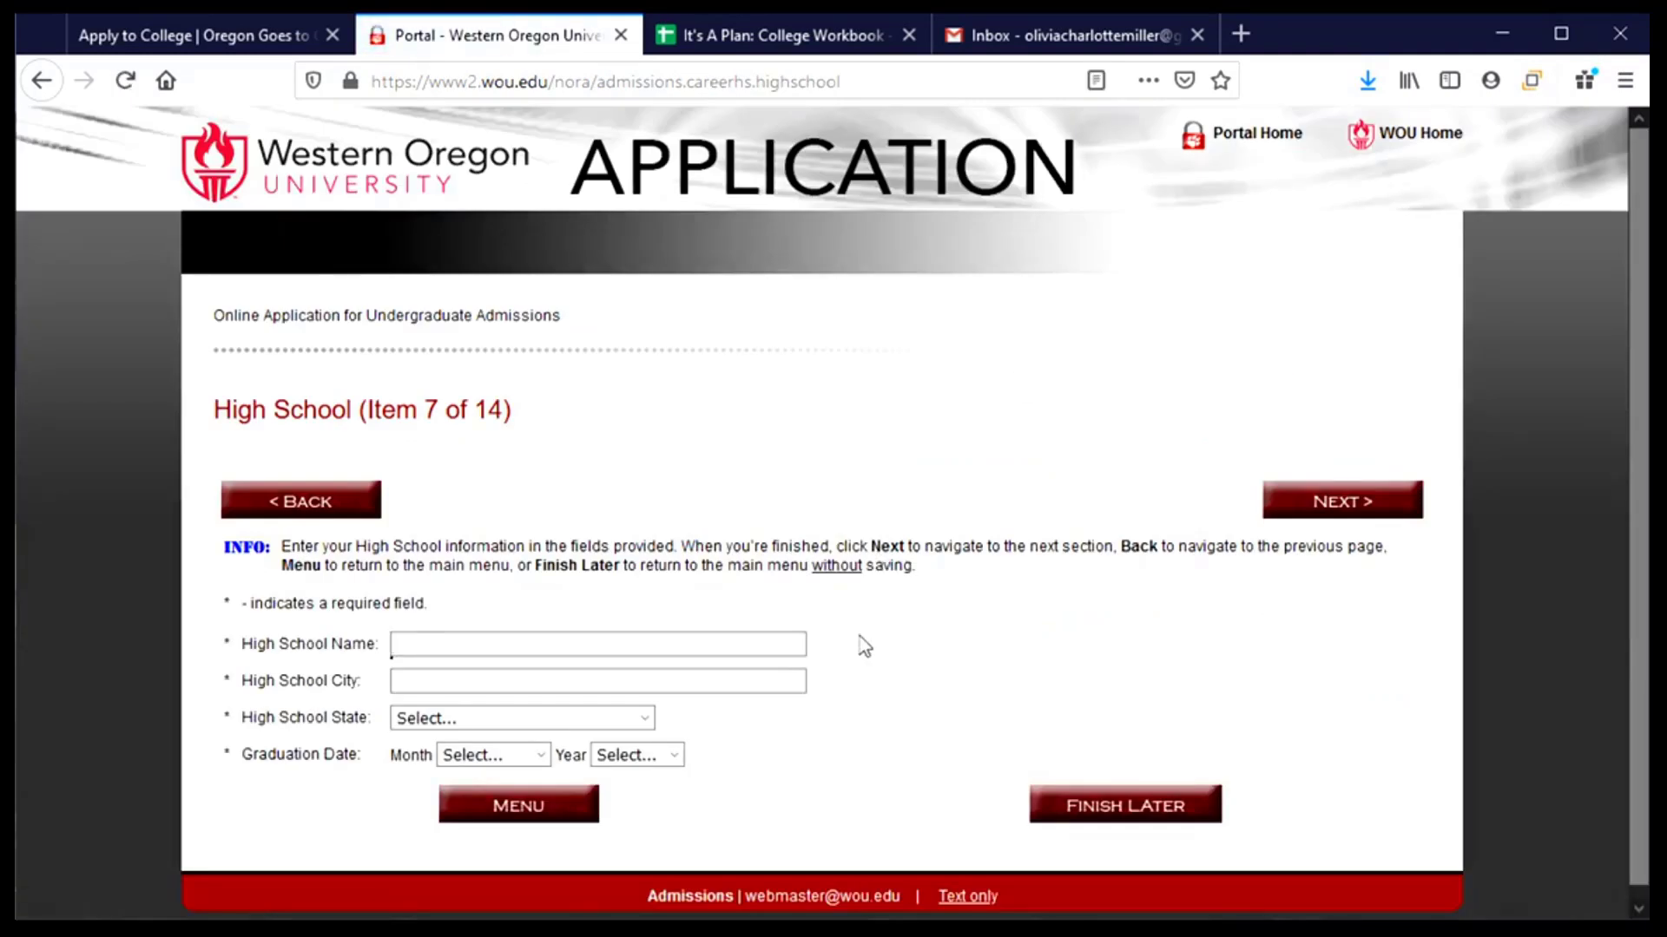
{"action": "scroll", "coordinate": [1016, 673], "scroll_direction": "down", "scroll_amount": 1}
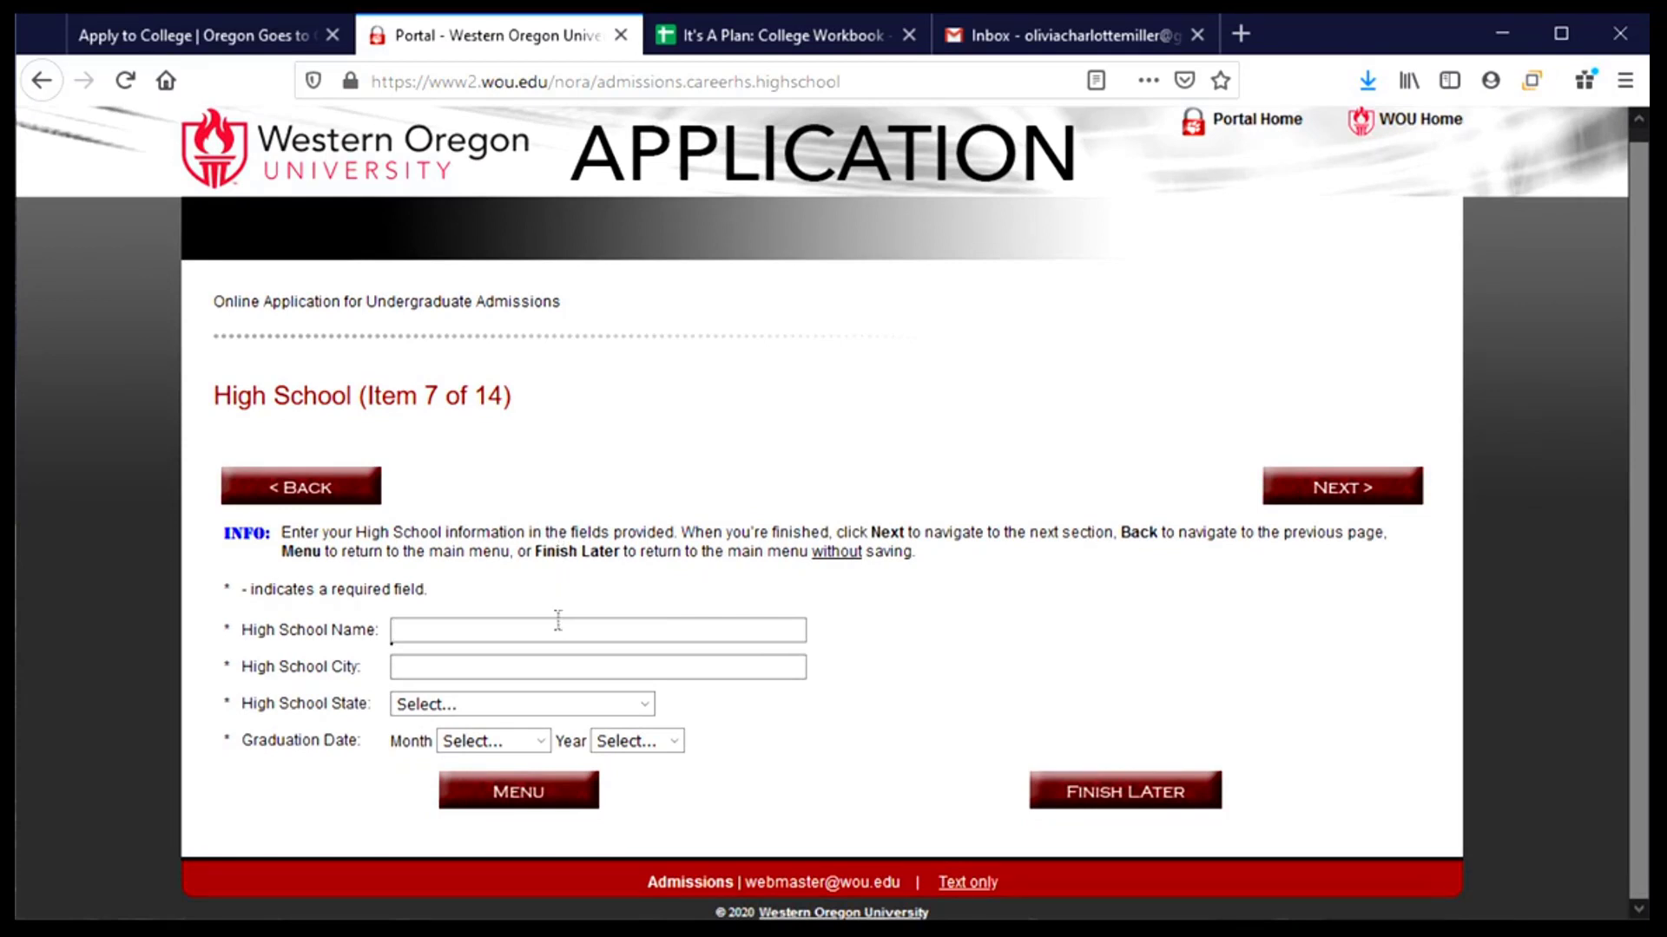
{"action": "type", "text": "Corvallis"}
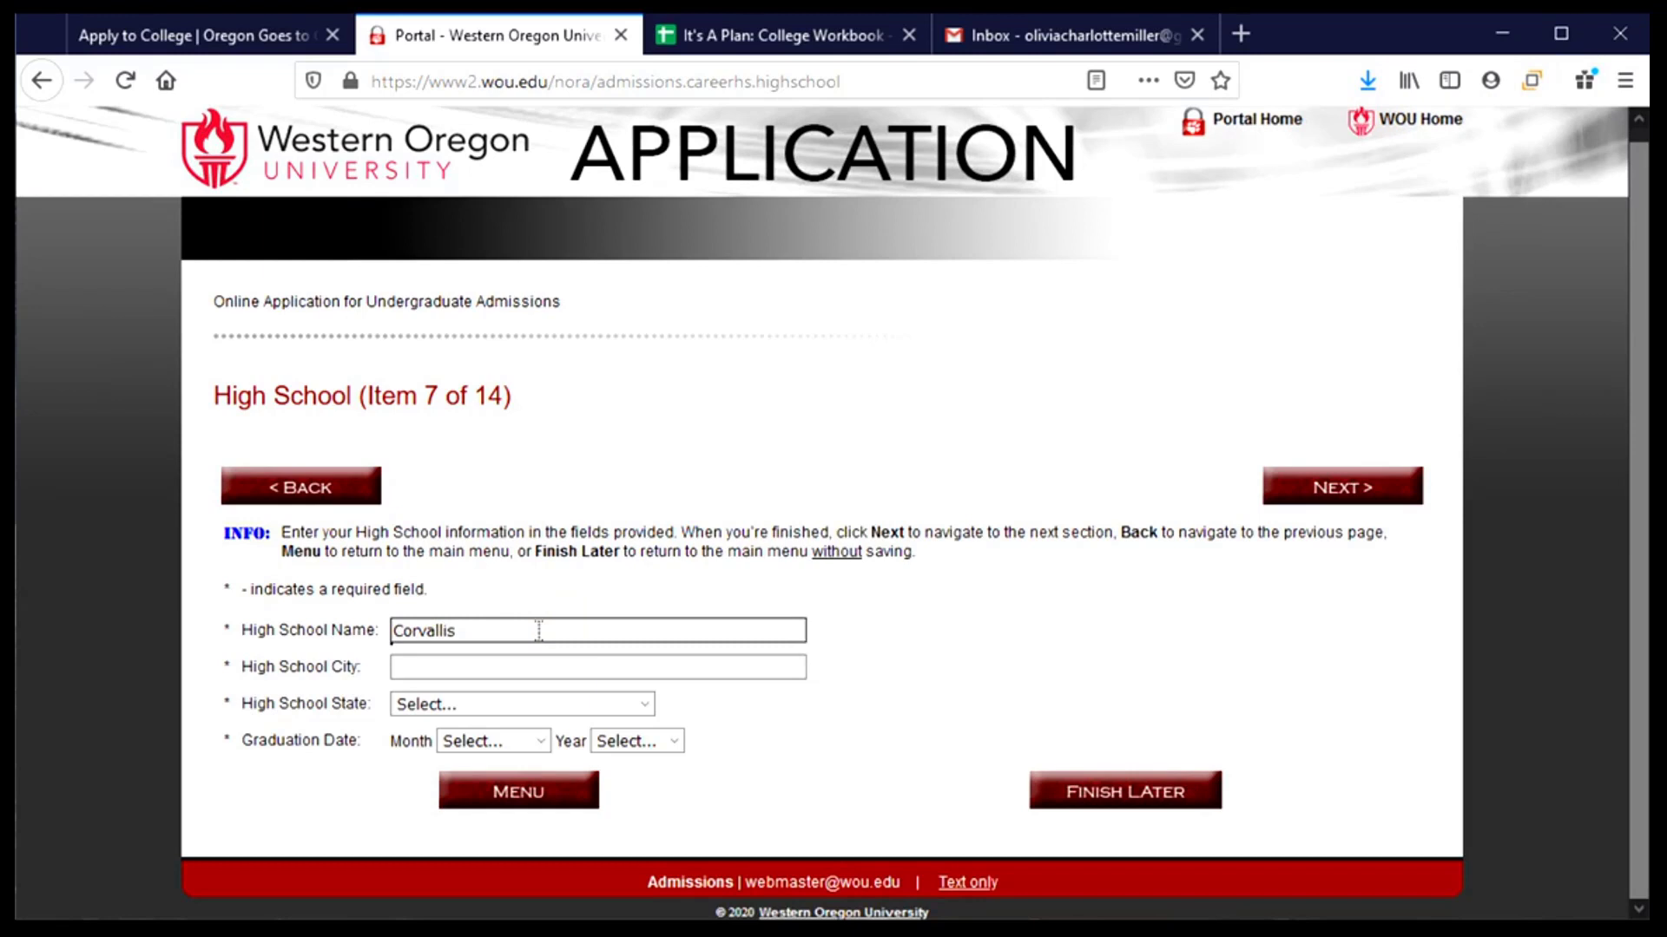
{"action": "type", "text": " High School"}
{"action": "key", "text": "Tab"}
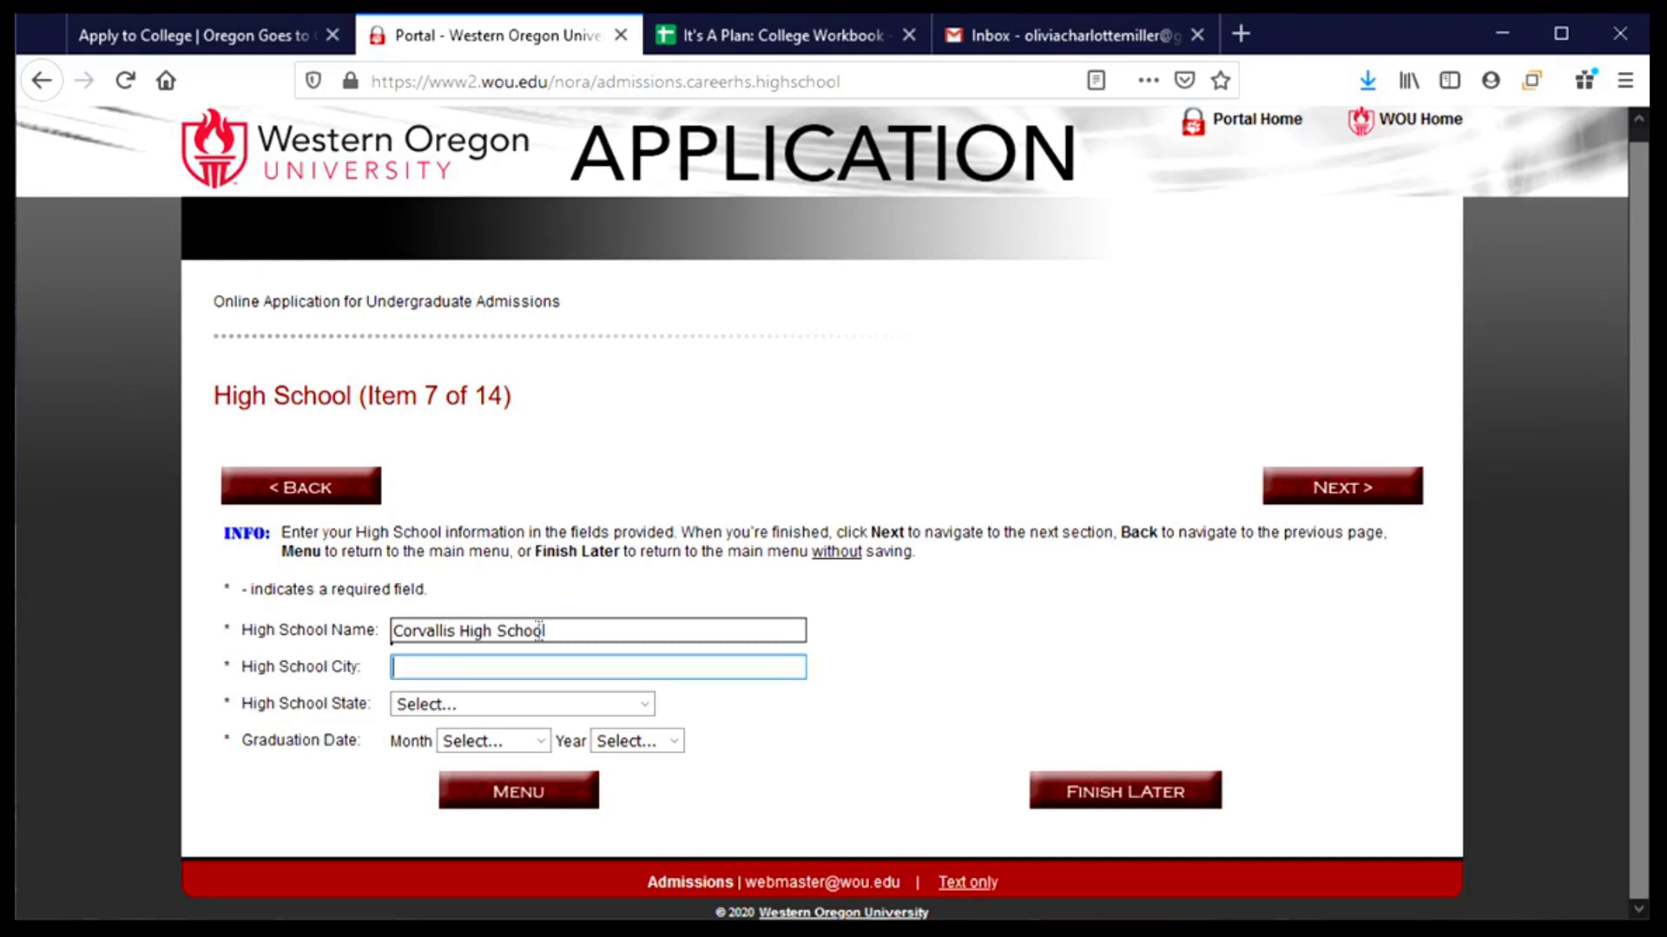
{"action": "type", "text": "Corvallis"}
- Set the high school state to Oregon, graduation June 2021, and submit
{"action": "left_click", "coordinate": [510, 701]}
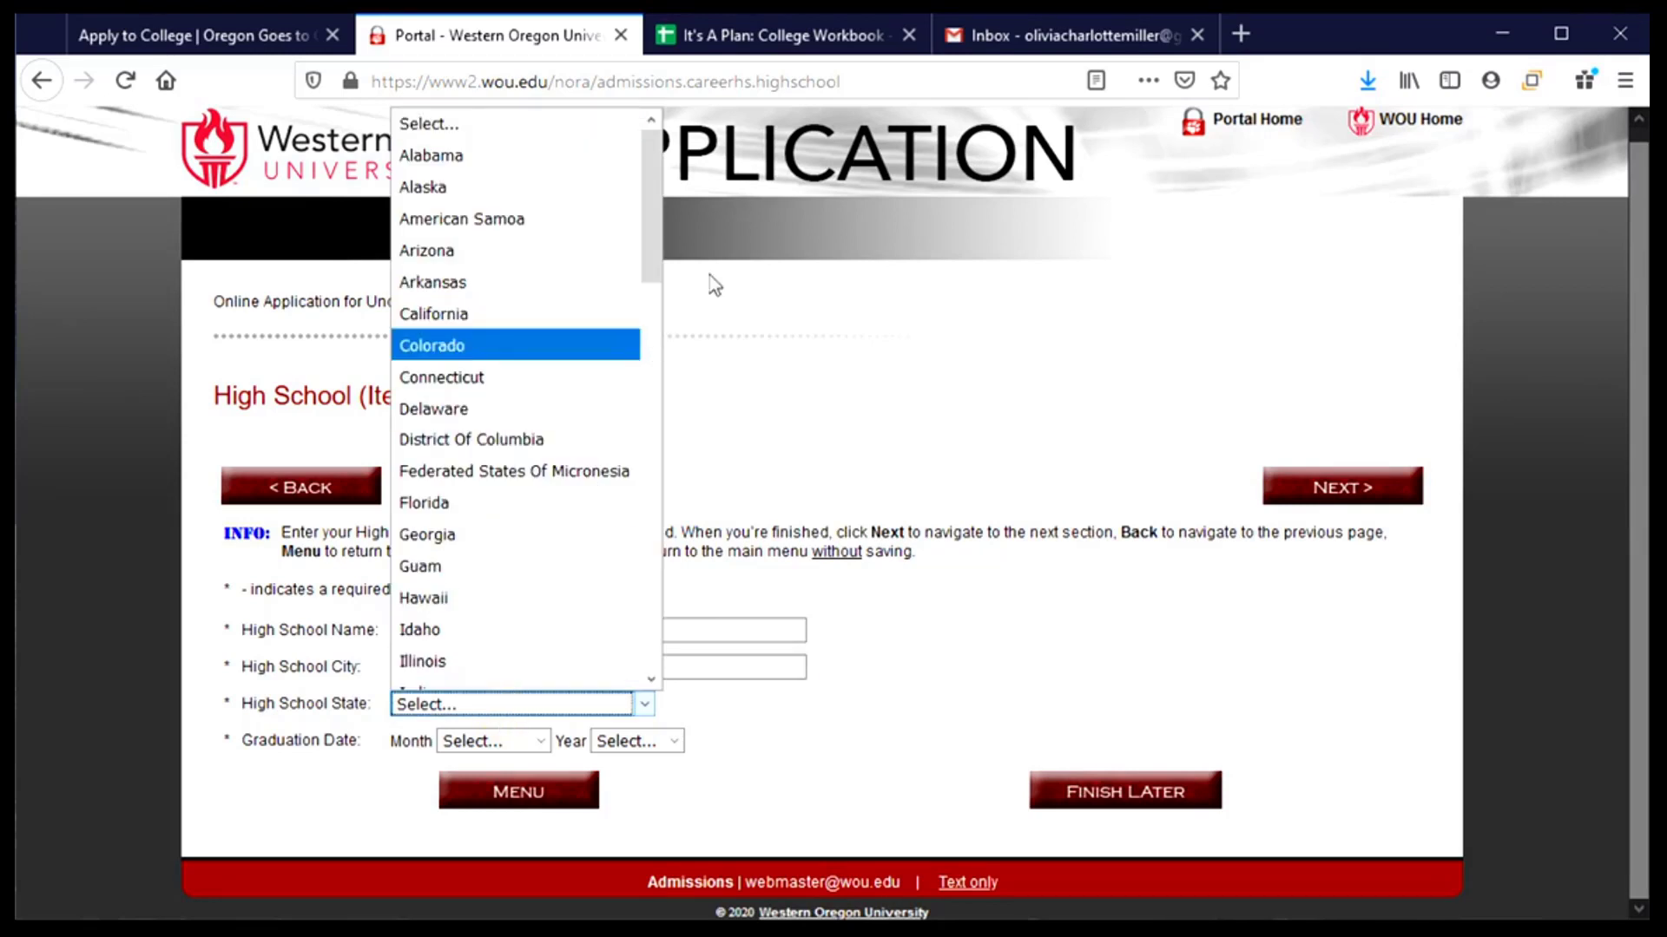
{"action": "left_click_drag", "start_coordinate": [643, 233], "coordinate": [643, 502]}
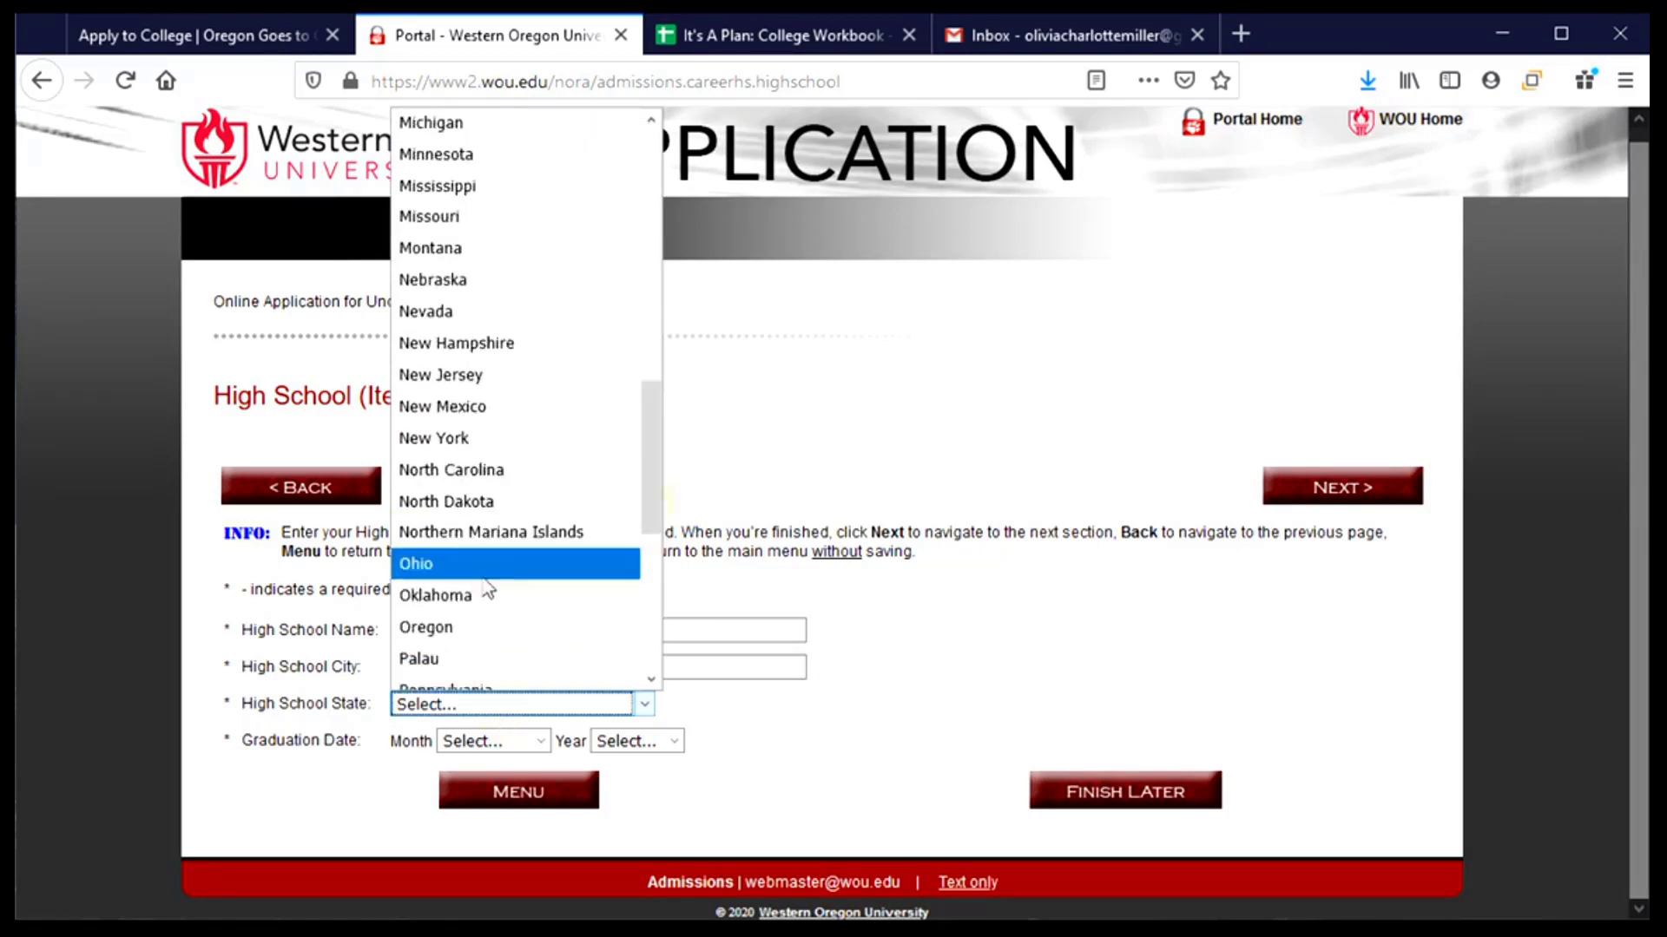
{"action": "left_click", "coordinate": [491, 627]}
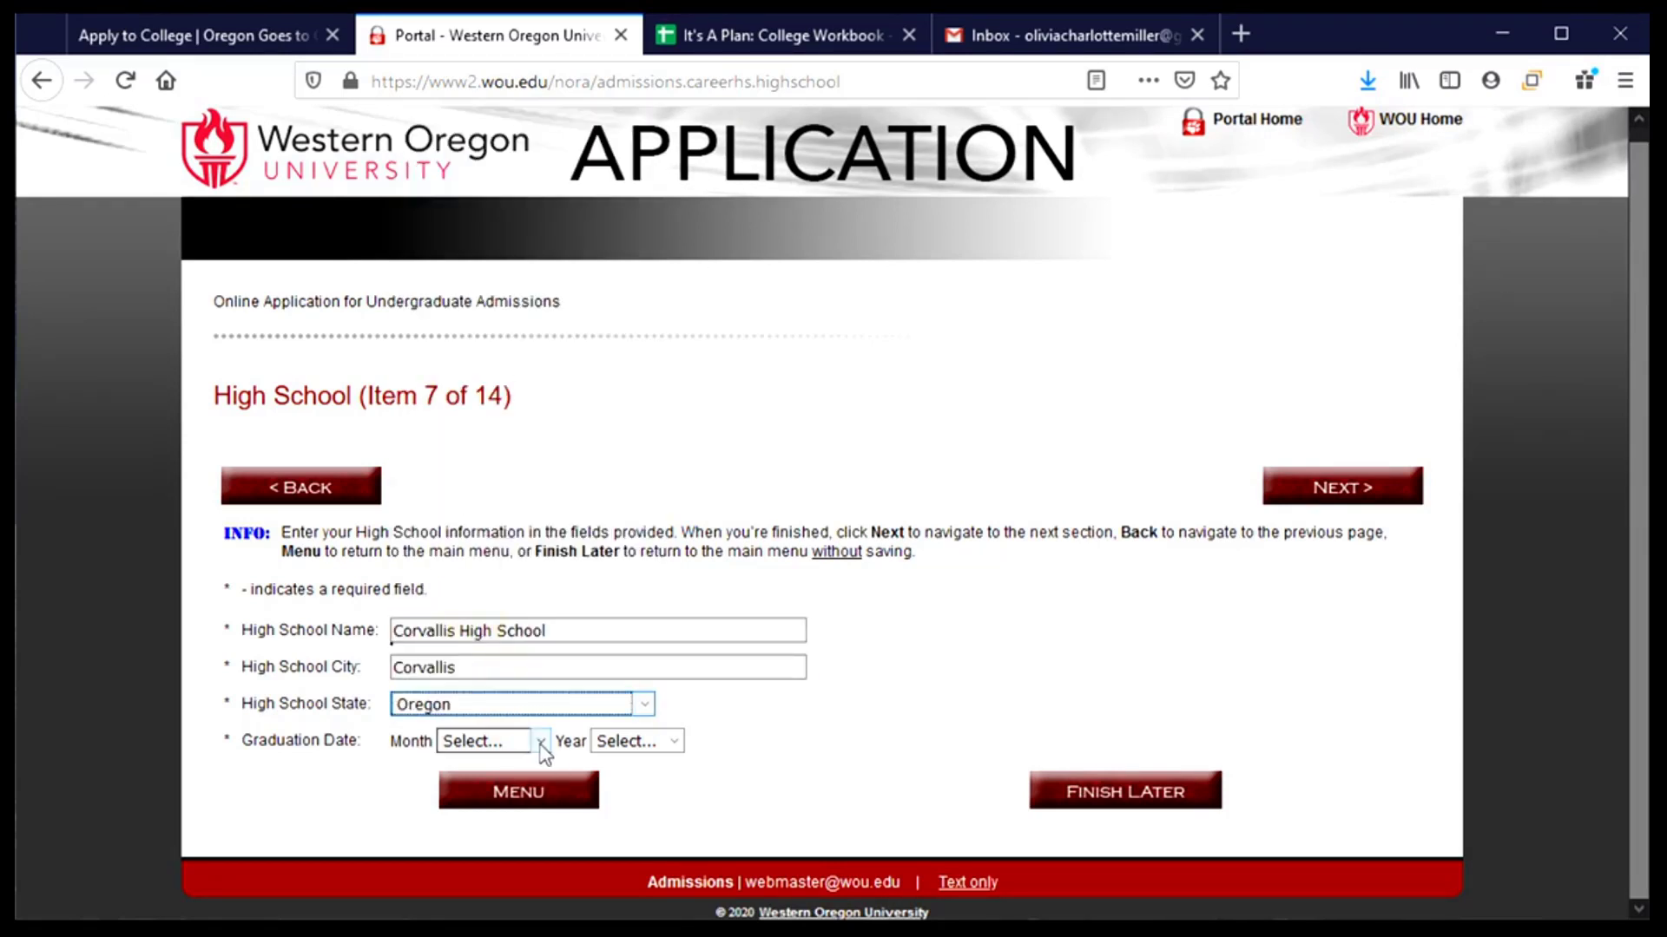
{"action": "left_click", "coordinate": [540, 744]}
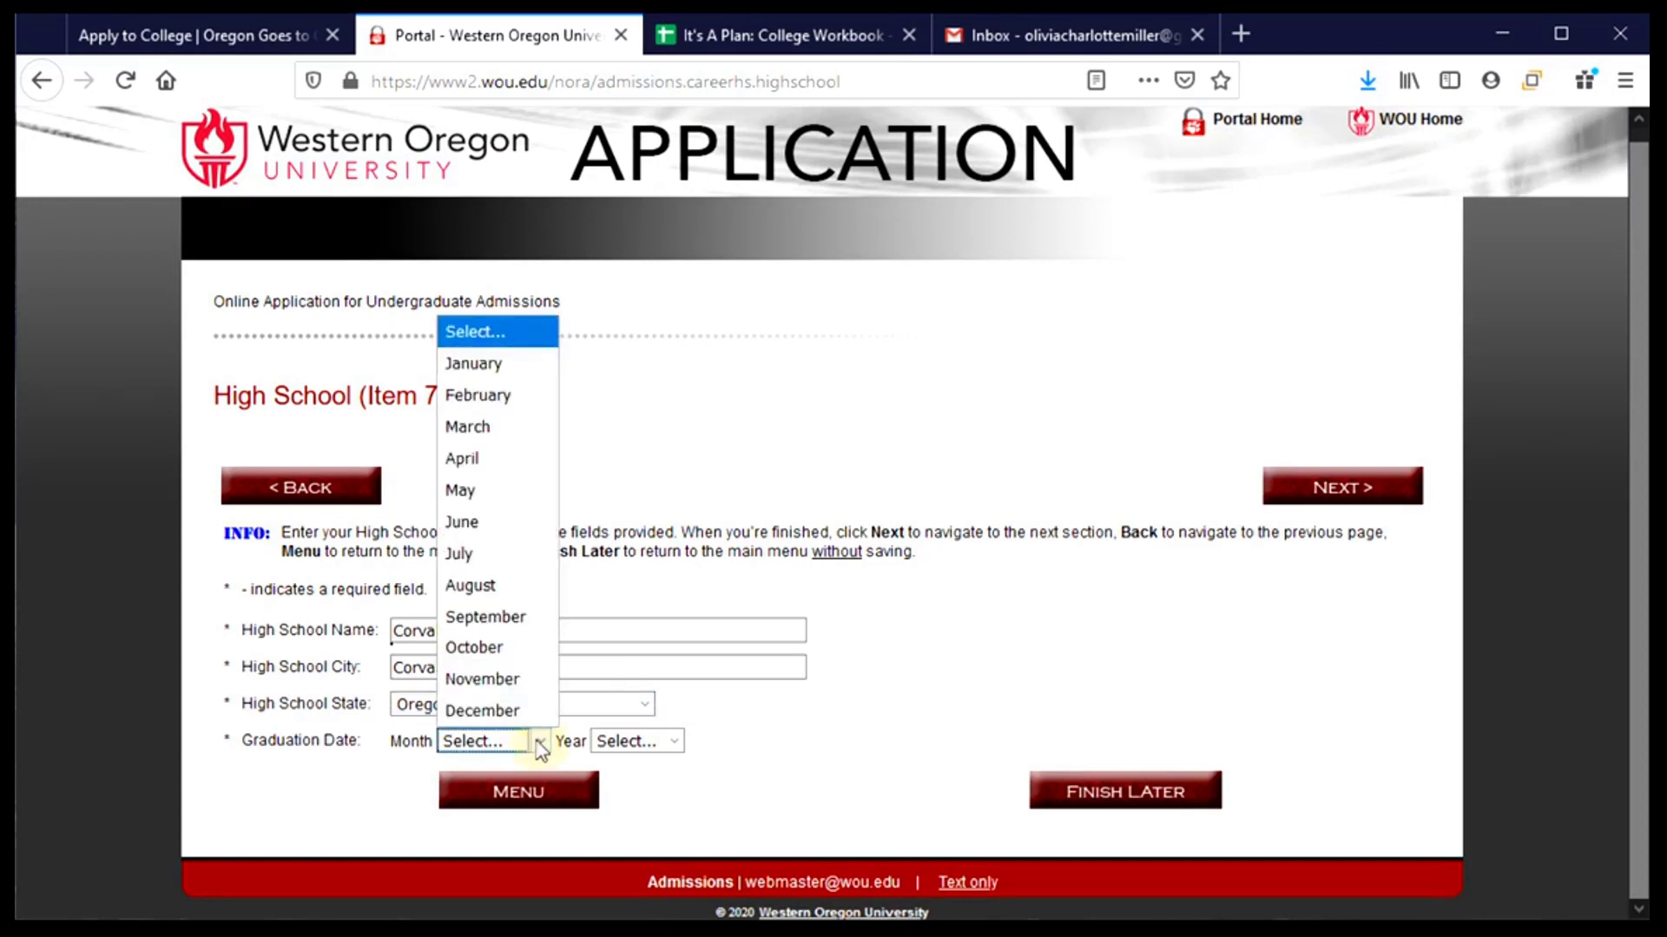
{"action": "left_click", "coordinate": [482, 524]}
{"action": "left_click", "coordinate": [651, 740]}
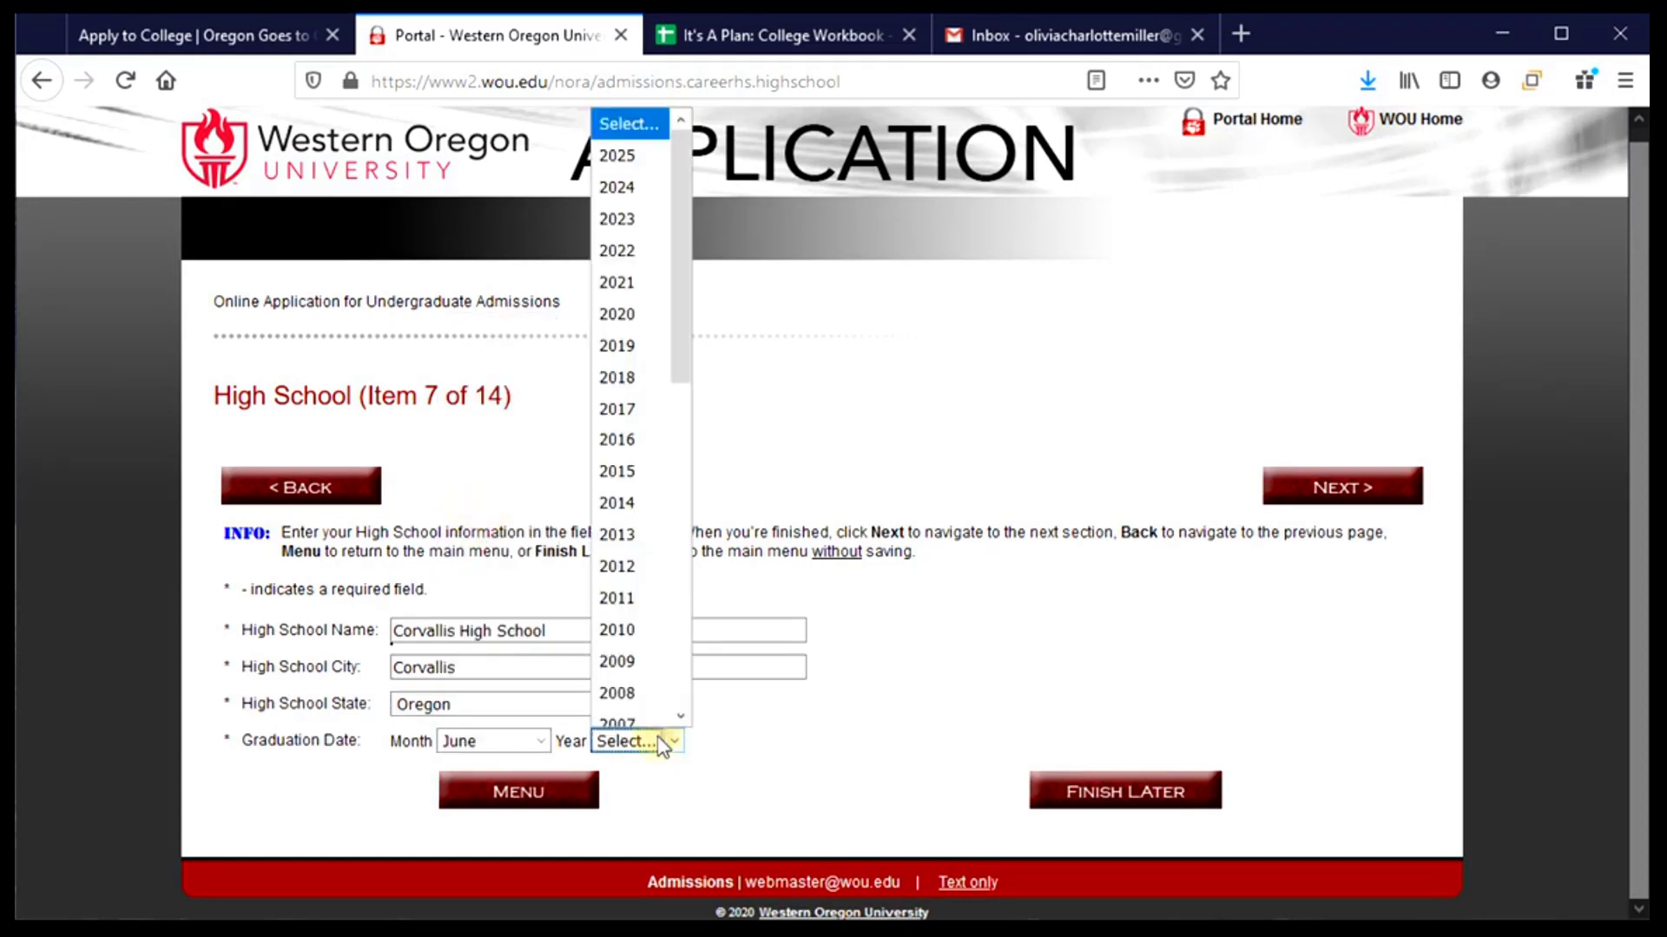
{"action": "scroll", "coordinate": [632, 647], "scroll_direction": "down", "scroll_amount": 1}
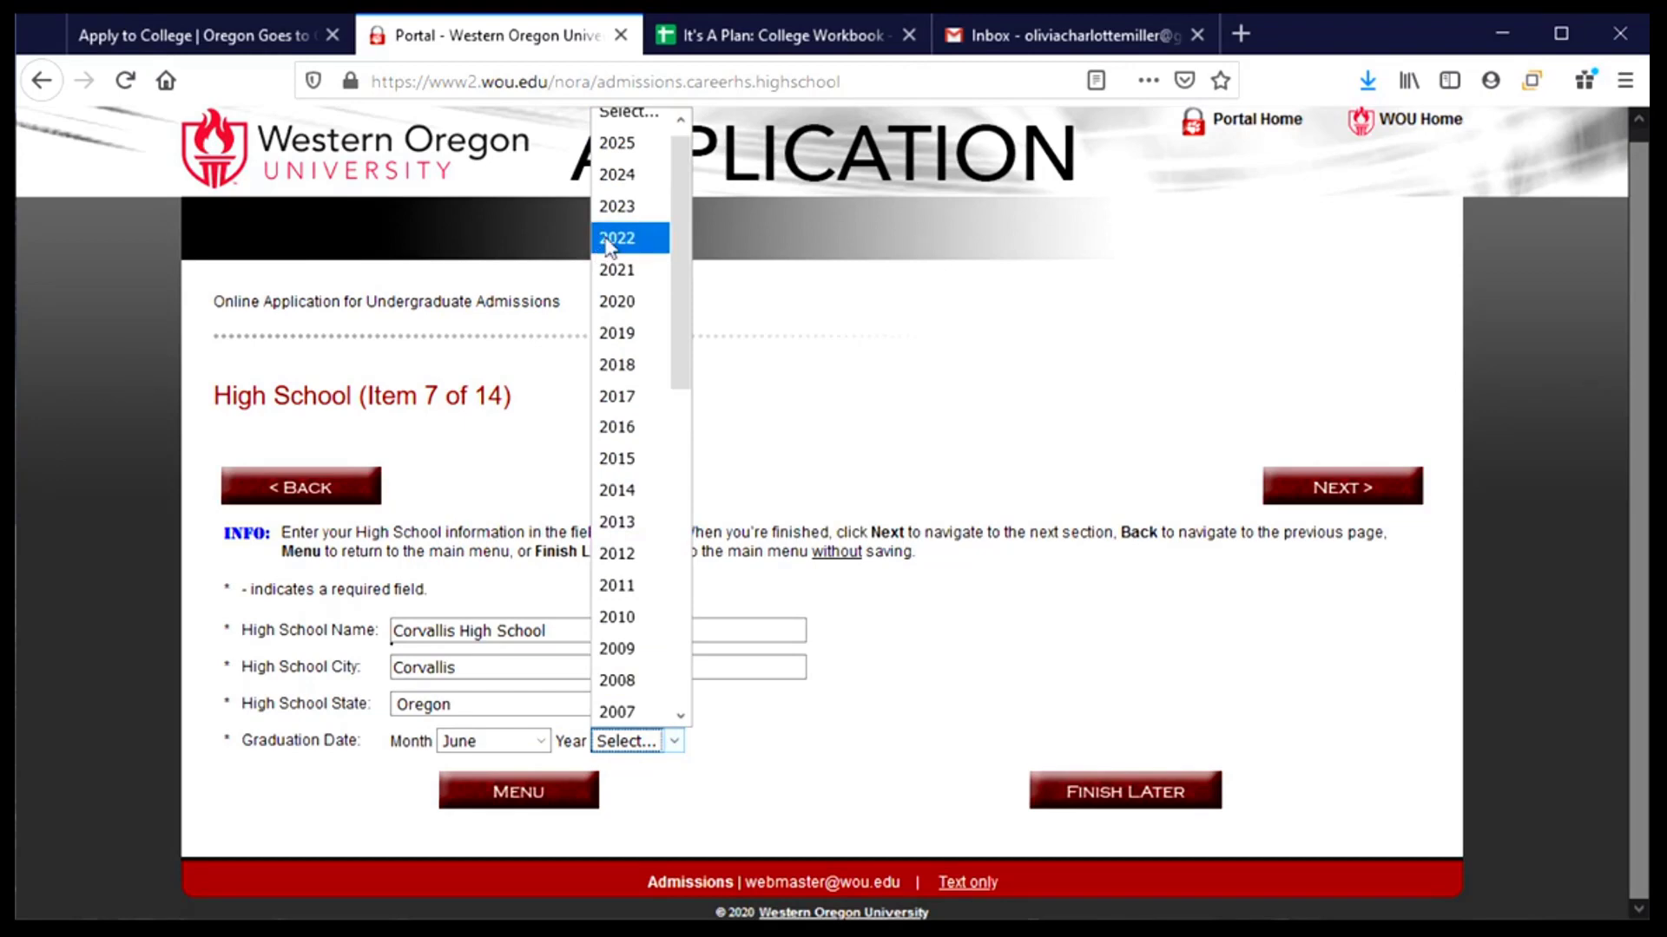
{"action": "left_click", "coordinate": [607, 269]}
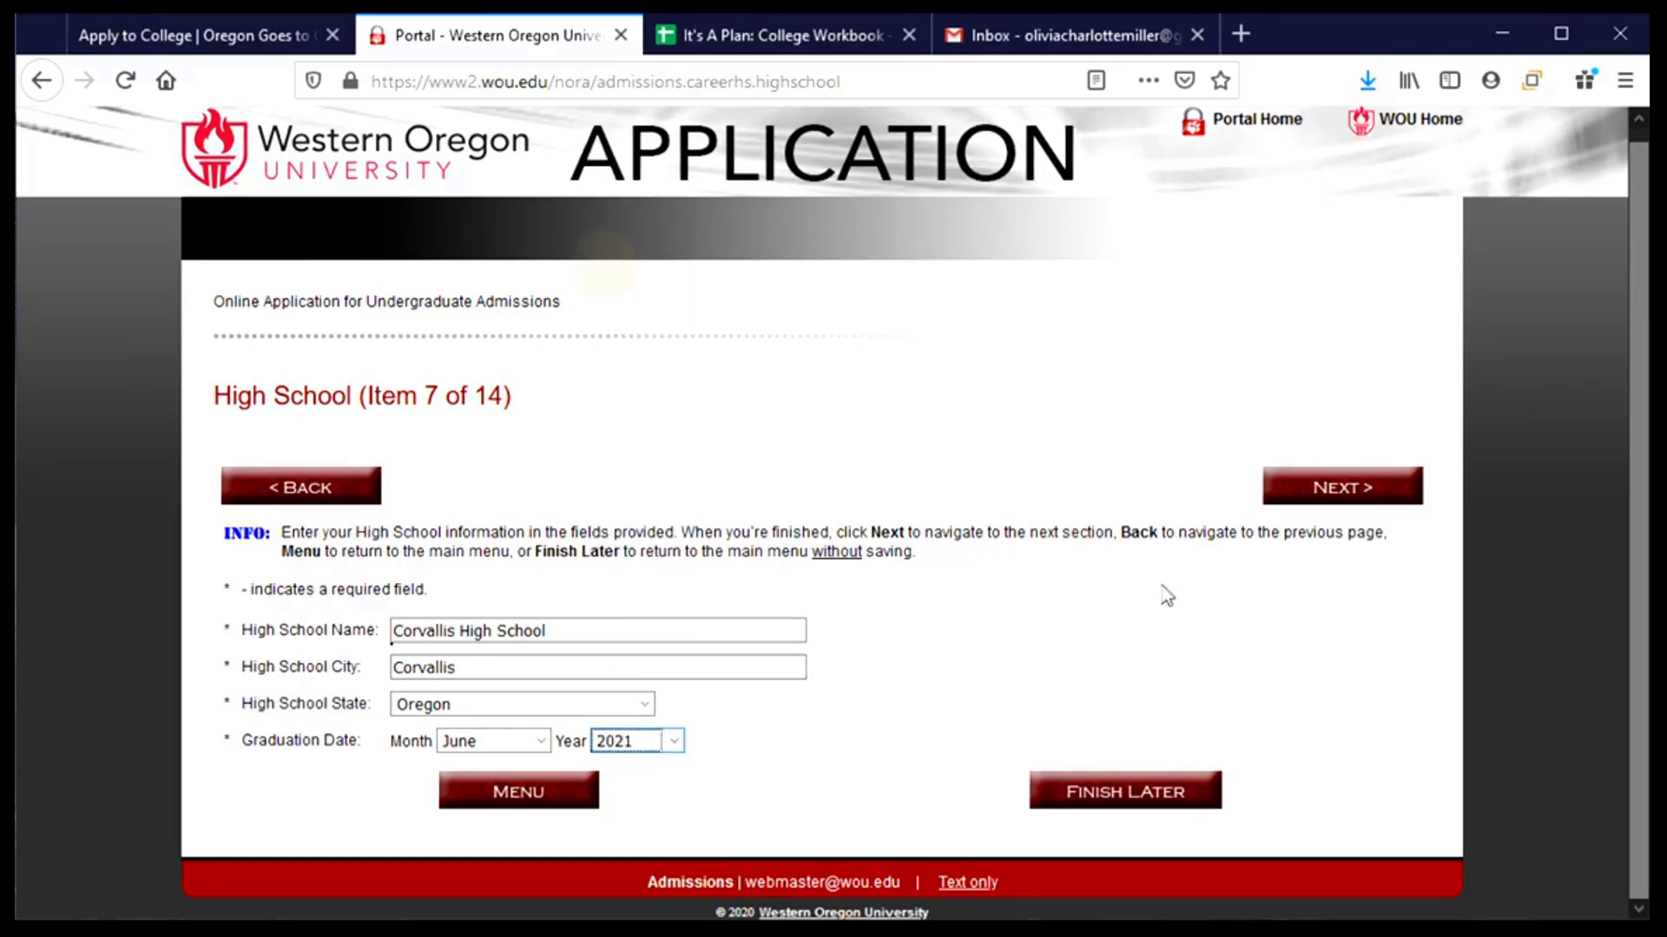
{"action": "left_click", "coordinate": [1310, 502]}
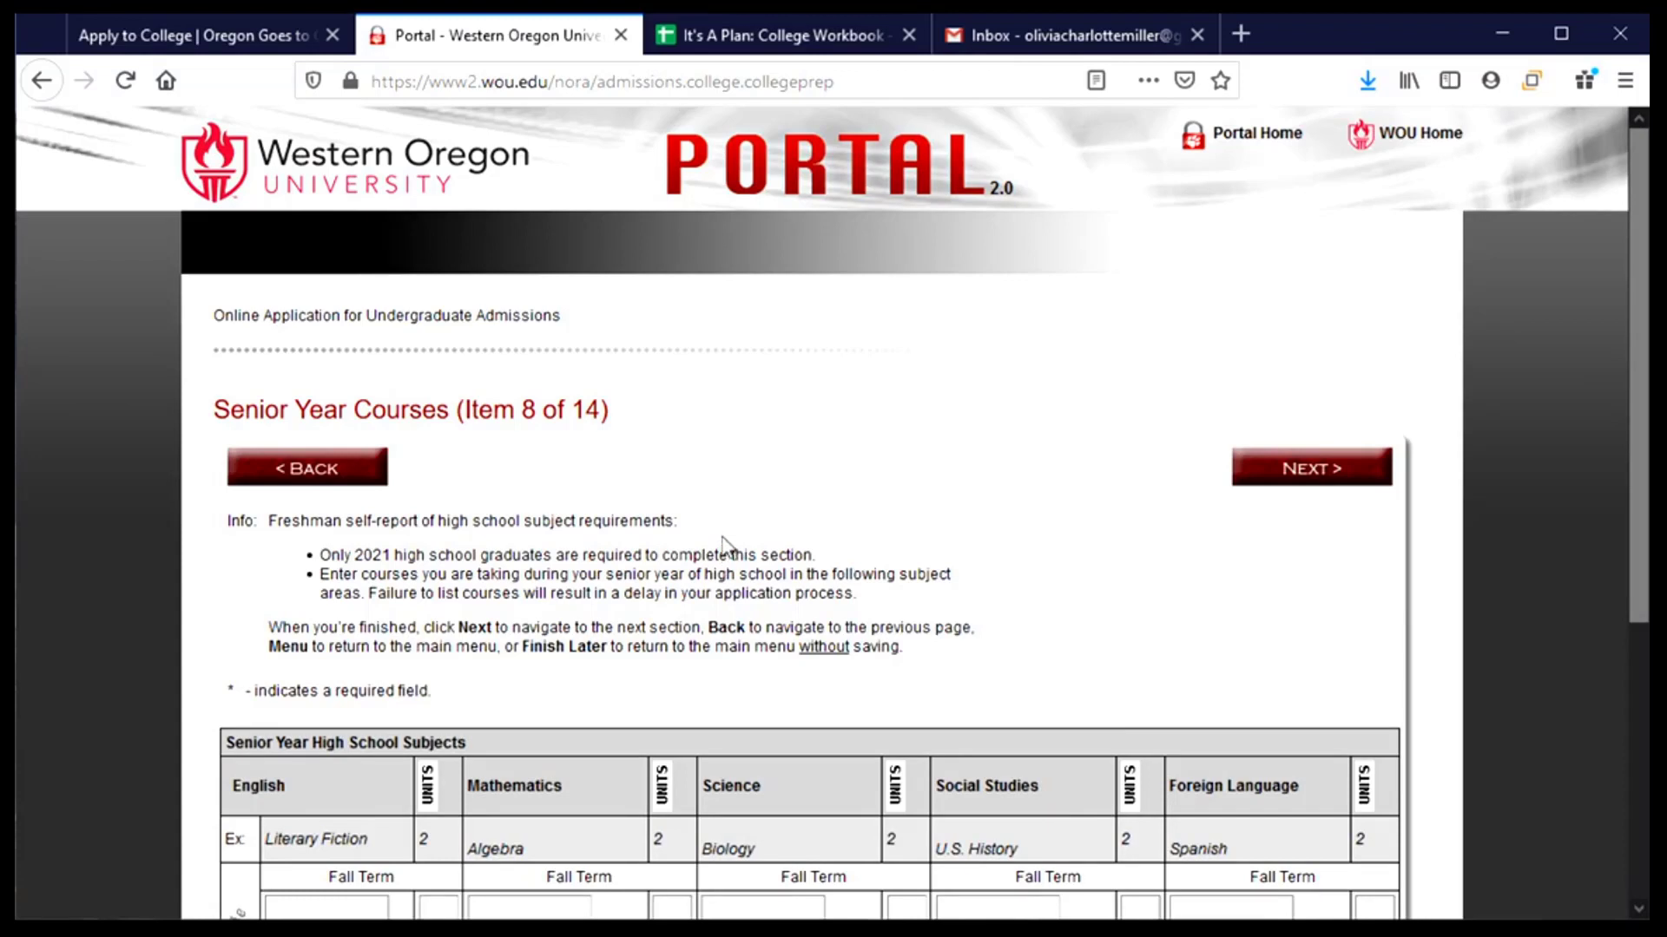
- Enter English 4 with .5 units as the first Fall Term course
{"action": "scroll", "coordinate": [720, 547], "scroll_direction": "down", "scroll_amount": 2}
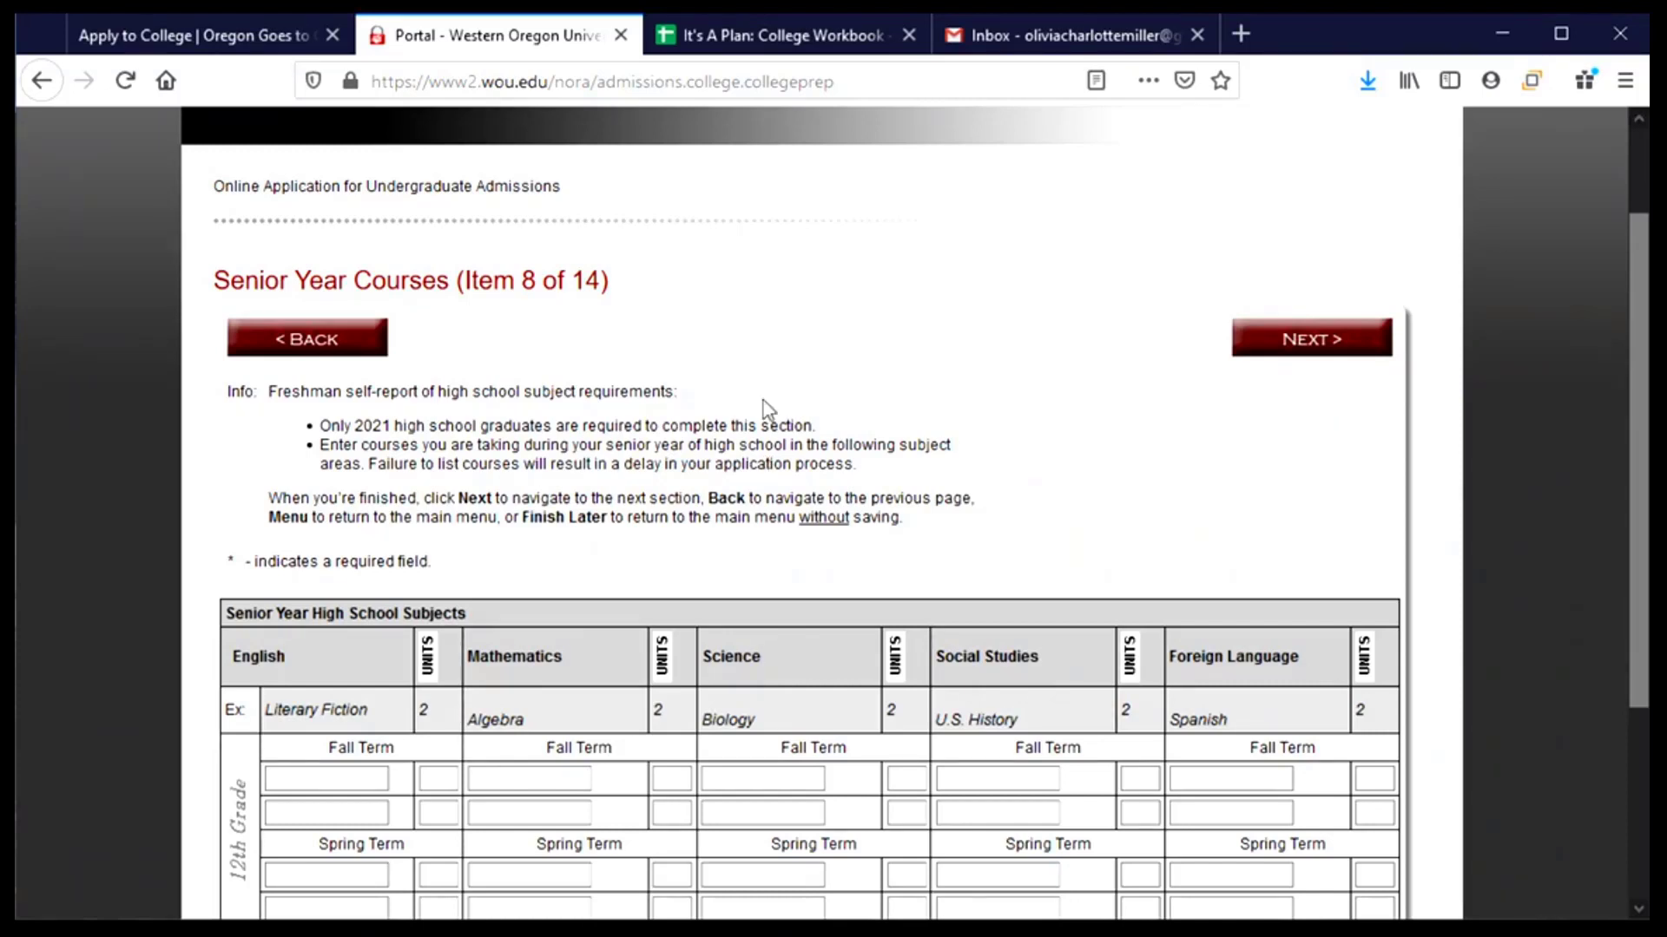
{"action": "scroll", "coordinate": [779, 390], "scroll_direction": "down", "scroll_amount": 2}
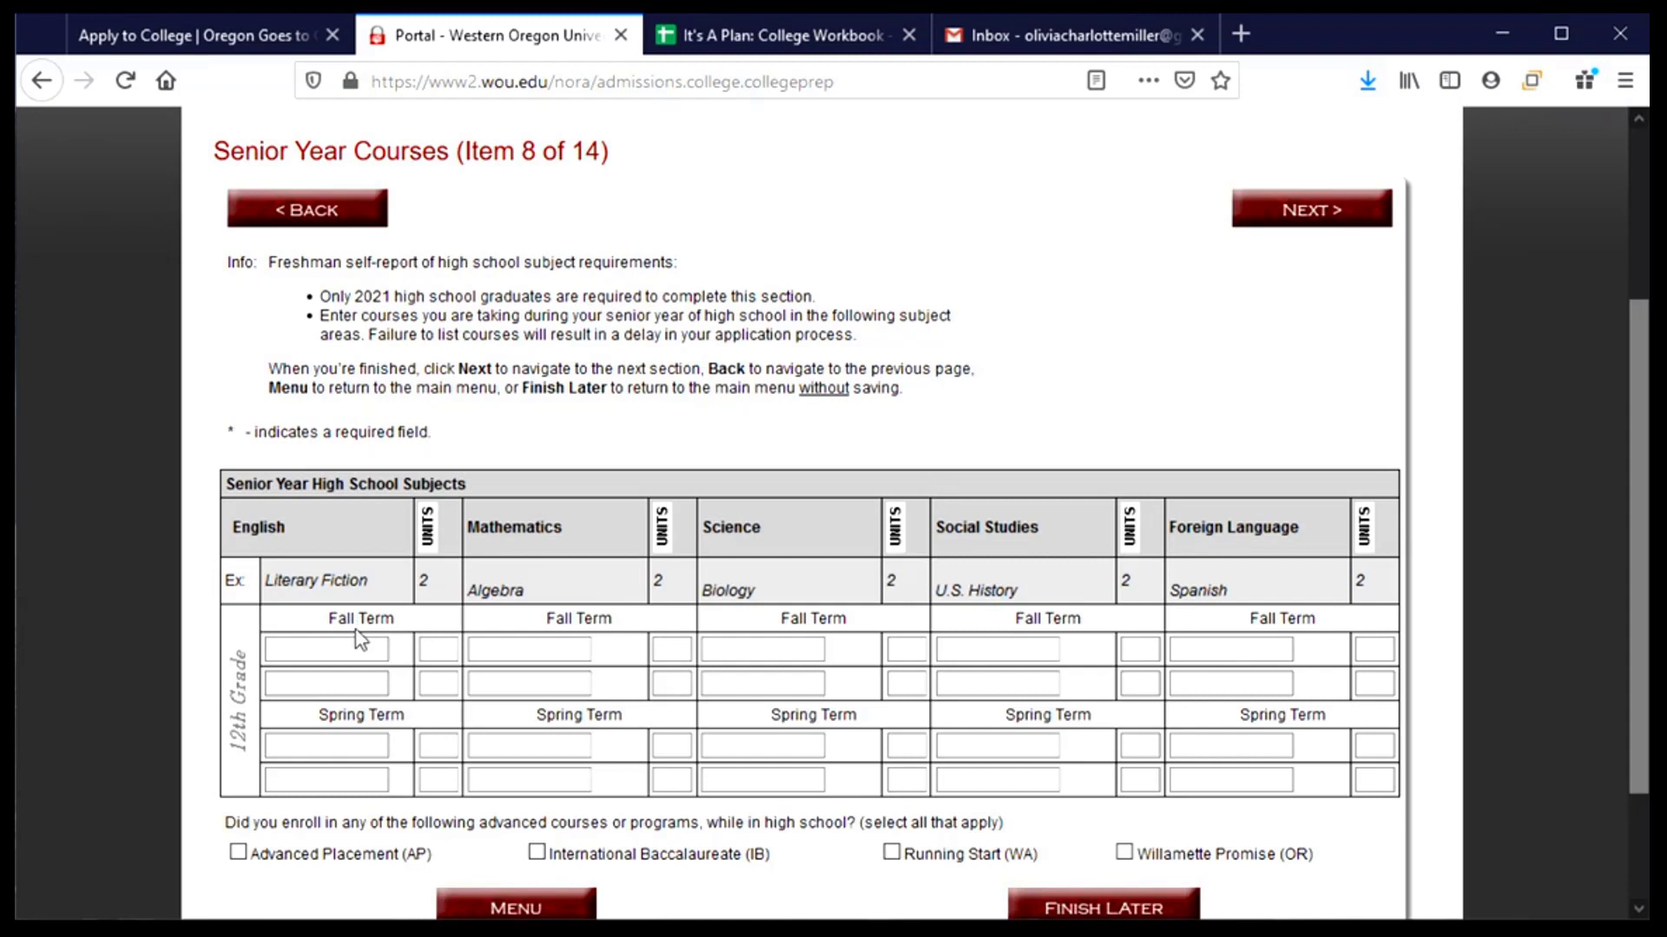
{"action": "left_click", "coordinate": [387, 685]}
{"action": "left_click", "coordinate": [434, 652]}
{"action": "left_click", "coordinate": [362, 653]}
{"action": "left_click", "coordinate": [427, 650]}
{"action": "type", "text": "ENgli"}
{"action": "key", "text": "BackSpace"}
{"action": "key", "text": "BackSpace"}
{"action": "key", "text": "BackSpace"}
{"action": "key", "text": "BackSpace"}
{"action": "type", "text": "nglish 4"}
{"action": "left_click", "coordinate": [426, 652]}
{"action": "type", "text": ".5"}
- Enter English 4 with .5 units as the first Spring Term course
{"action": "left_click", "coordinate": [307, 746]}
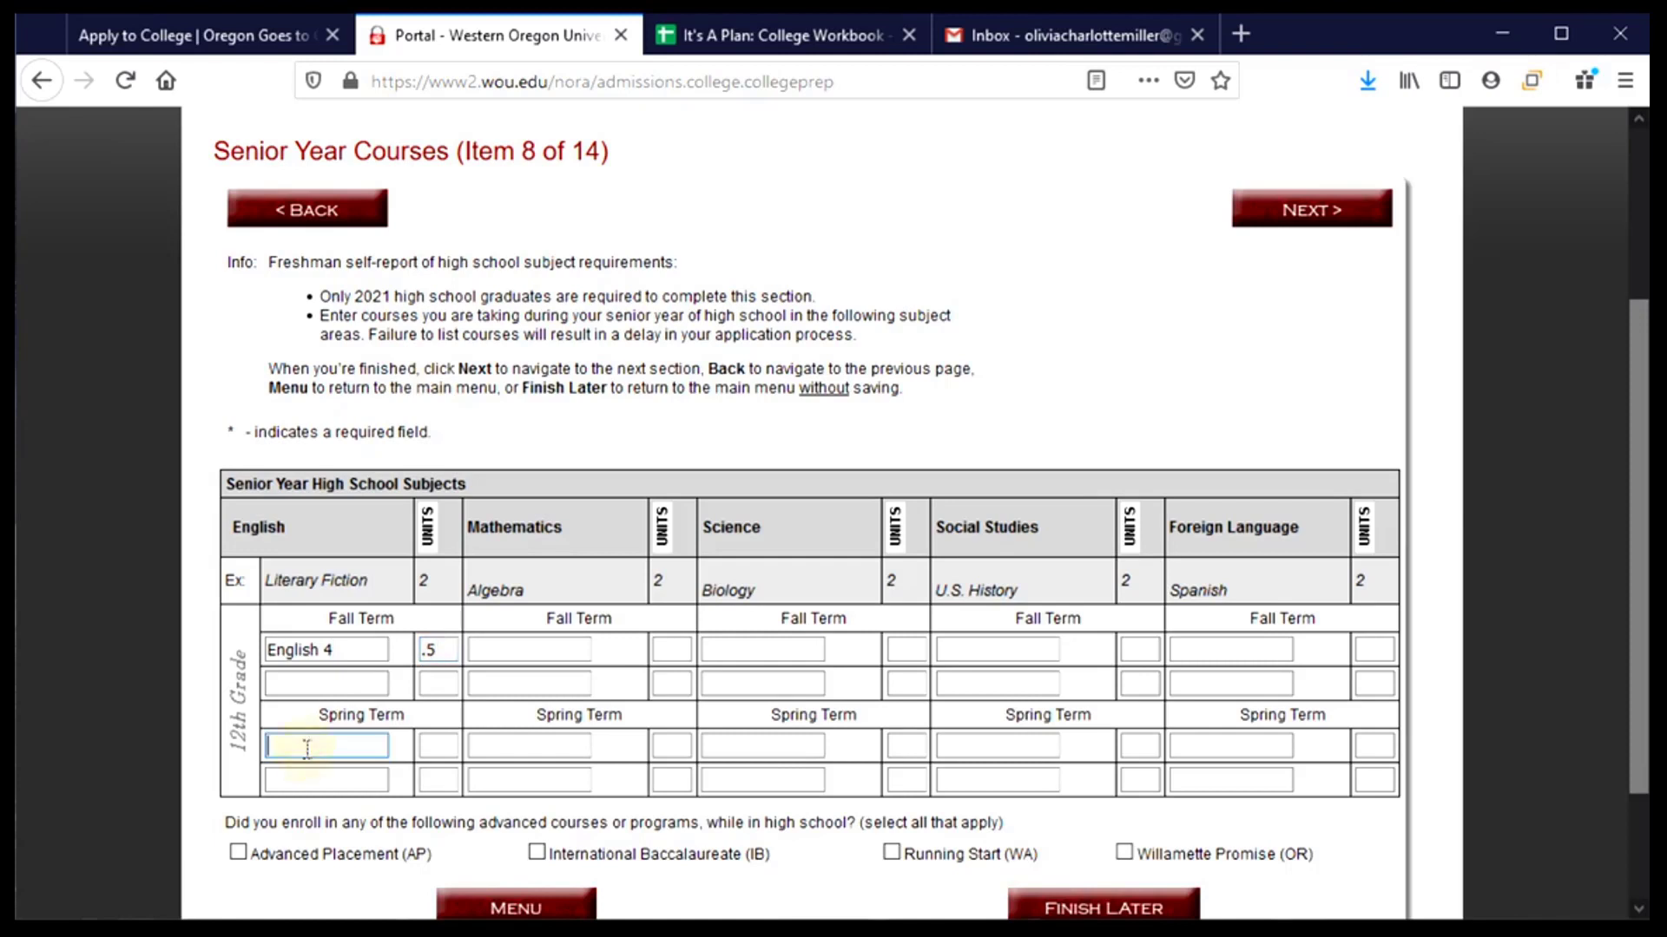
{"action": "type", "text": "English"}
{"action": "type", "text": "4"}
{"action": "left_click", "coordinate": [449, 748]}
{"action": "type", "text": ".5"}
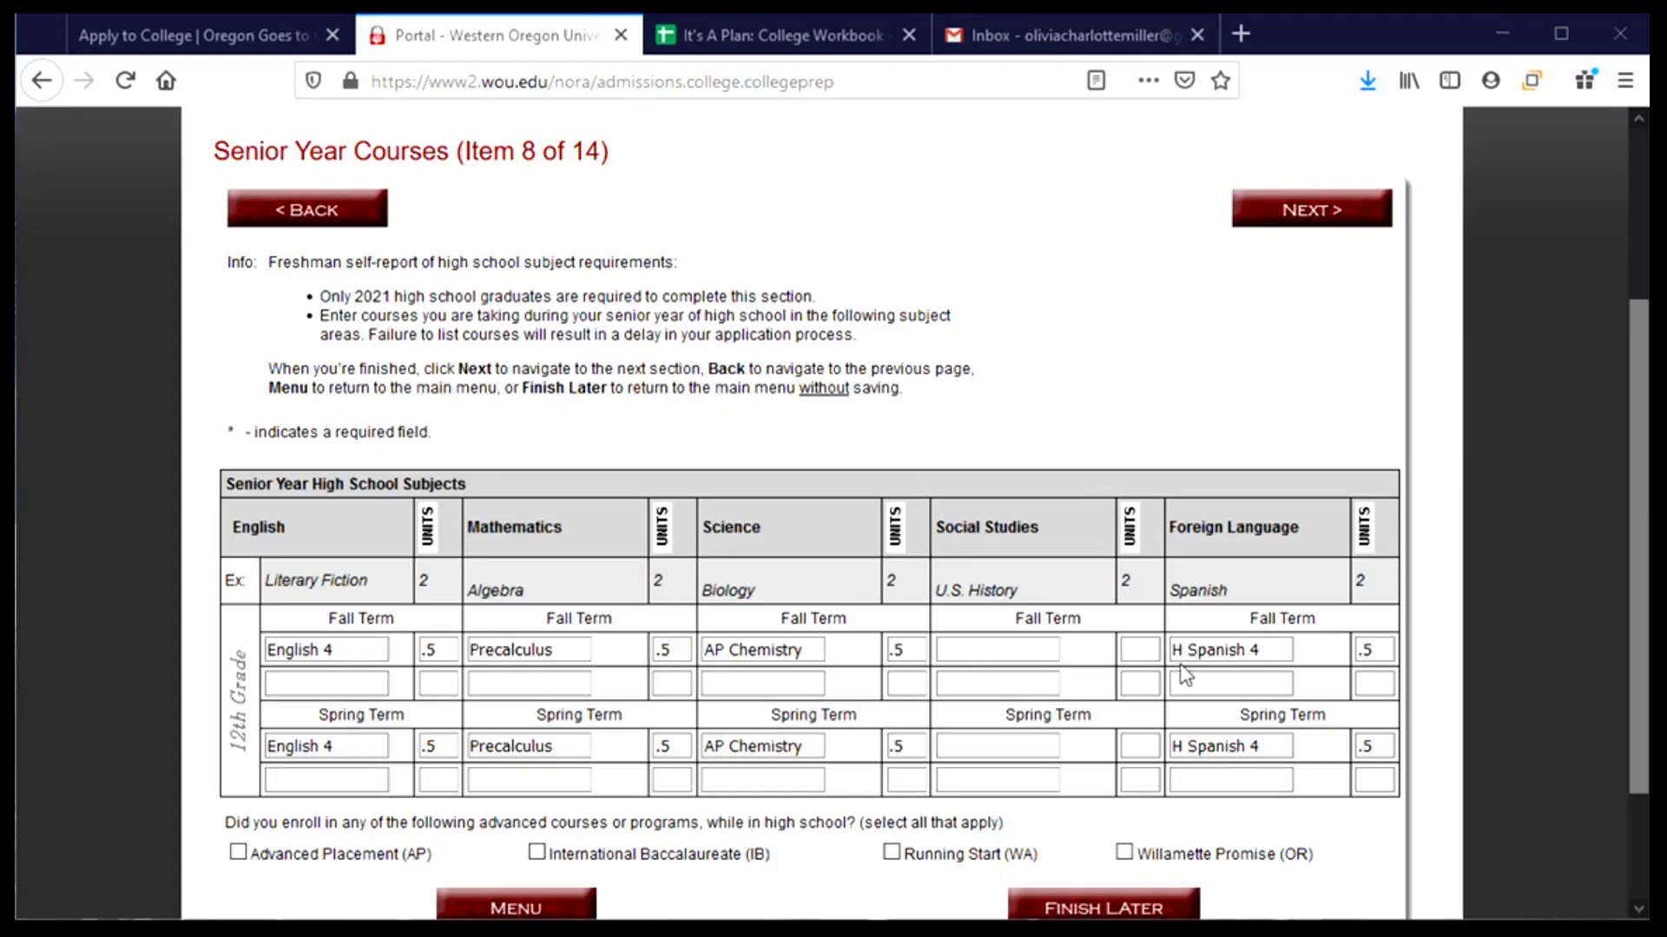
- Check Advanced Placement (AP) on the Senior Year Courses form and submit it
{"action": "scroll", "coordinate": [781, 651], "scroll_direction": "down", "scroll_amount": 2}
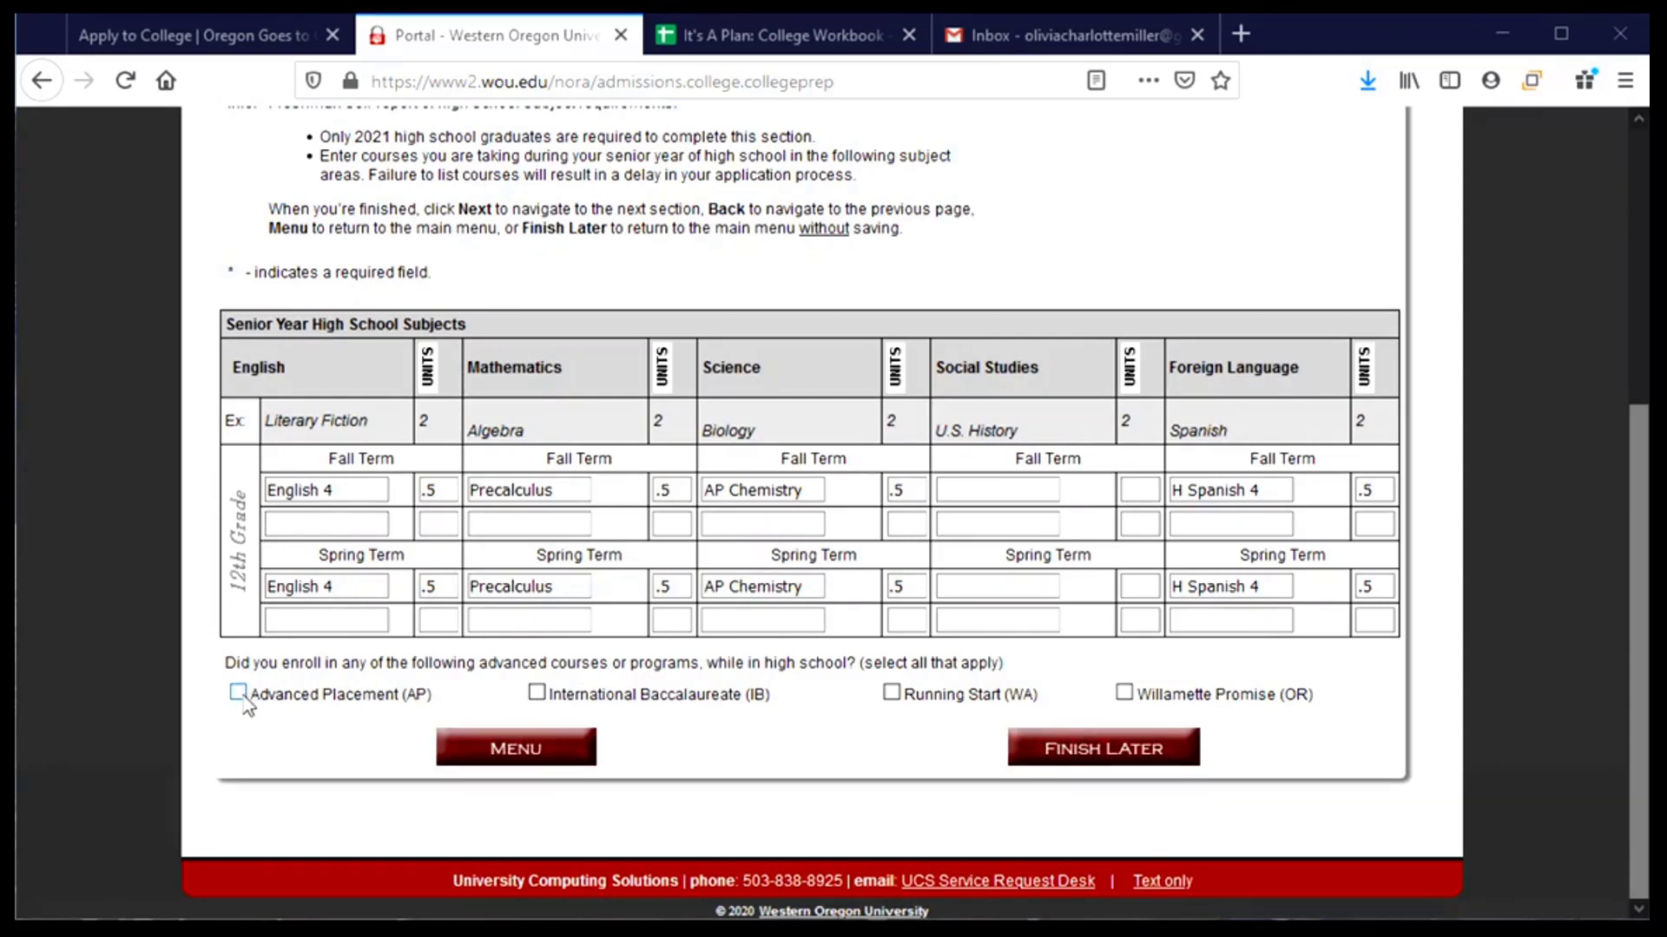
{"action": "left_click", "coordinate": [237, 694]}
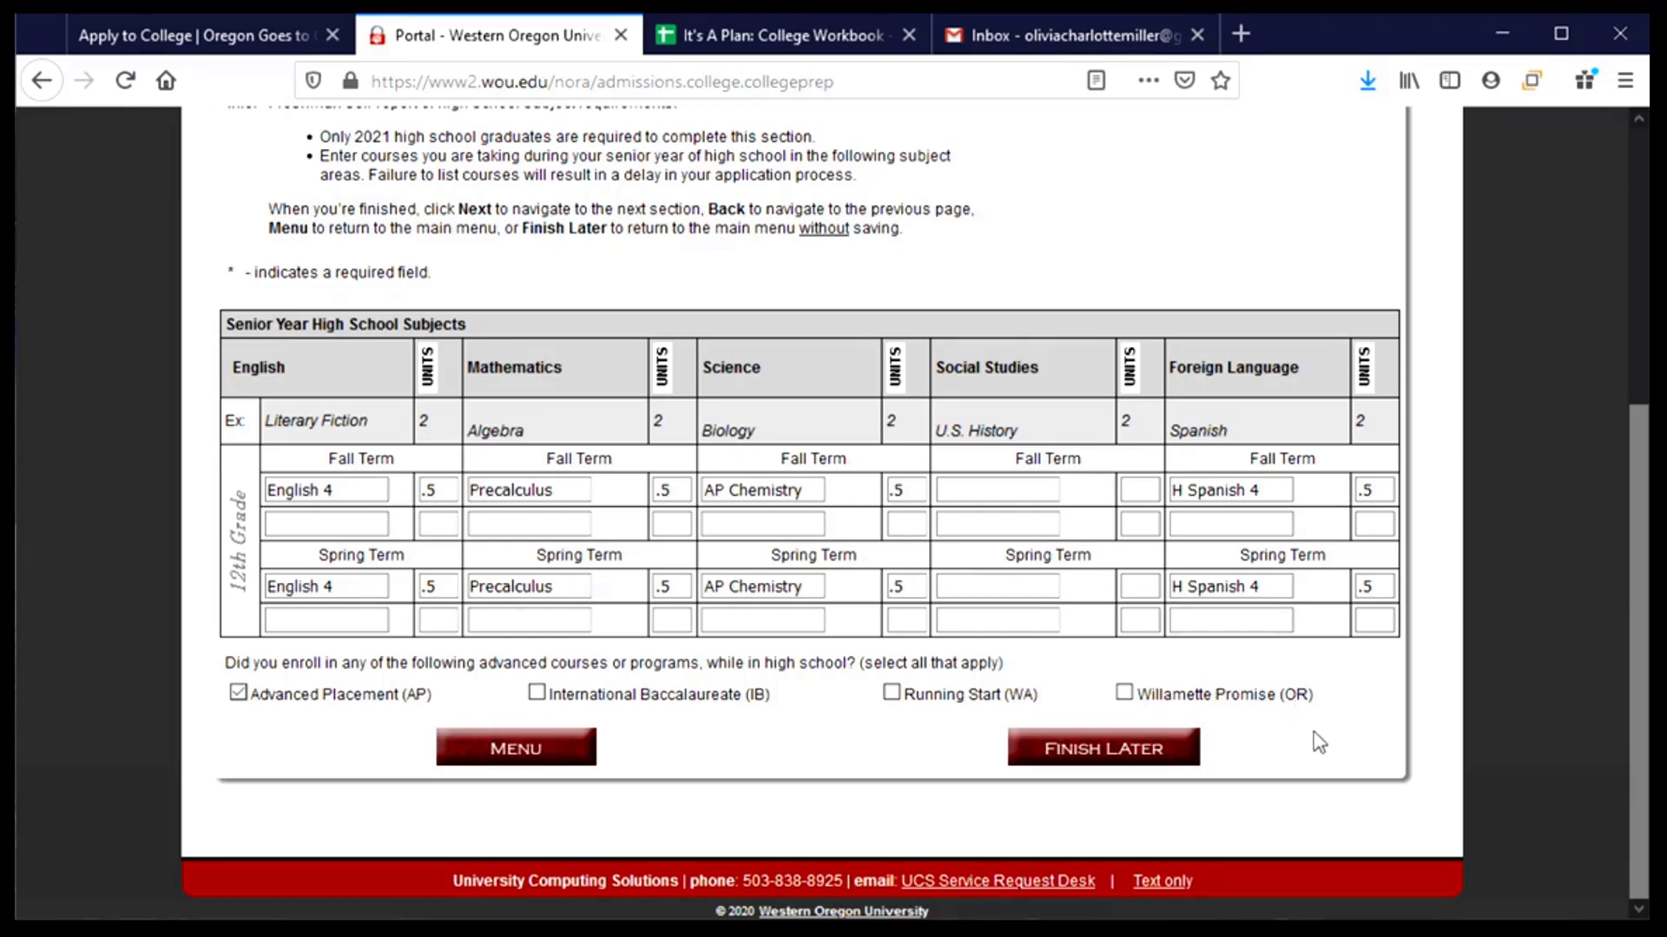
{"action": "scroll", "coordinate": [1319, 742], "scroll_direction": "up", "scroll_amount": 3}
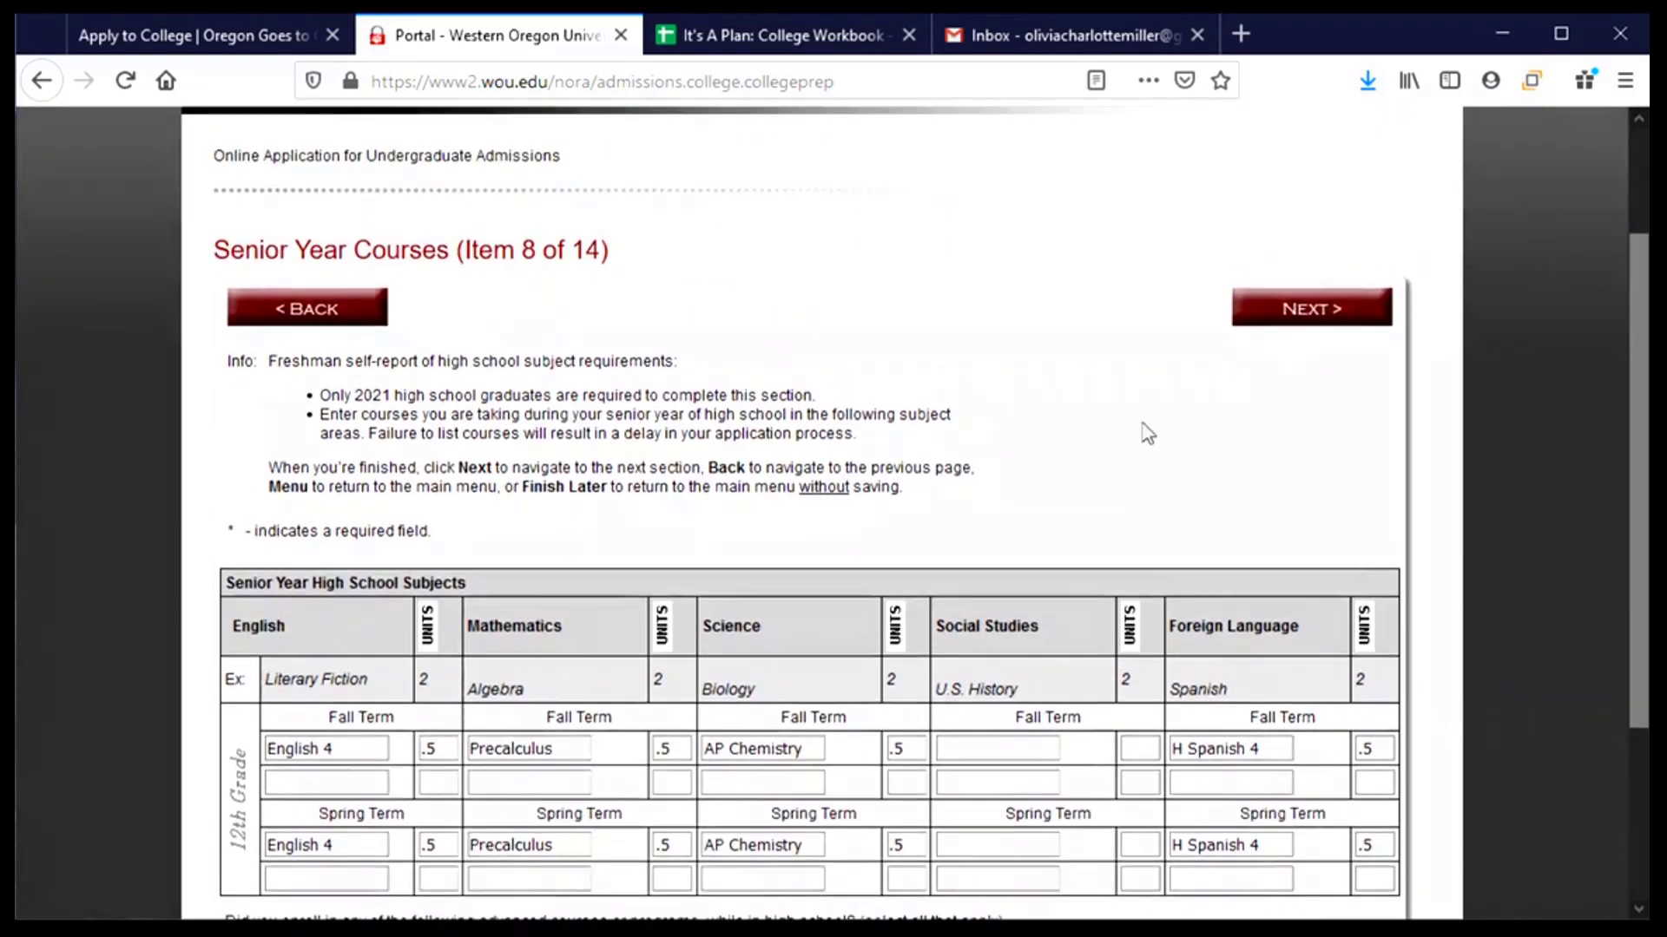
{"action": "left_click", "coordinate": [1318, 309]}
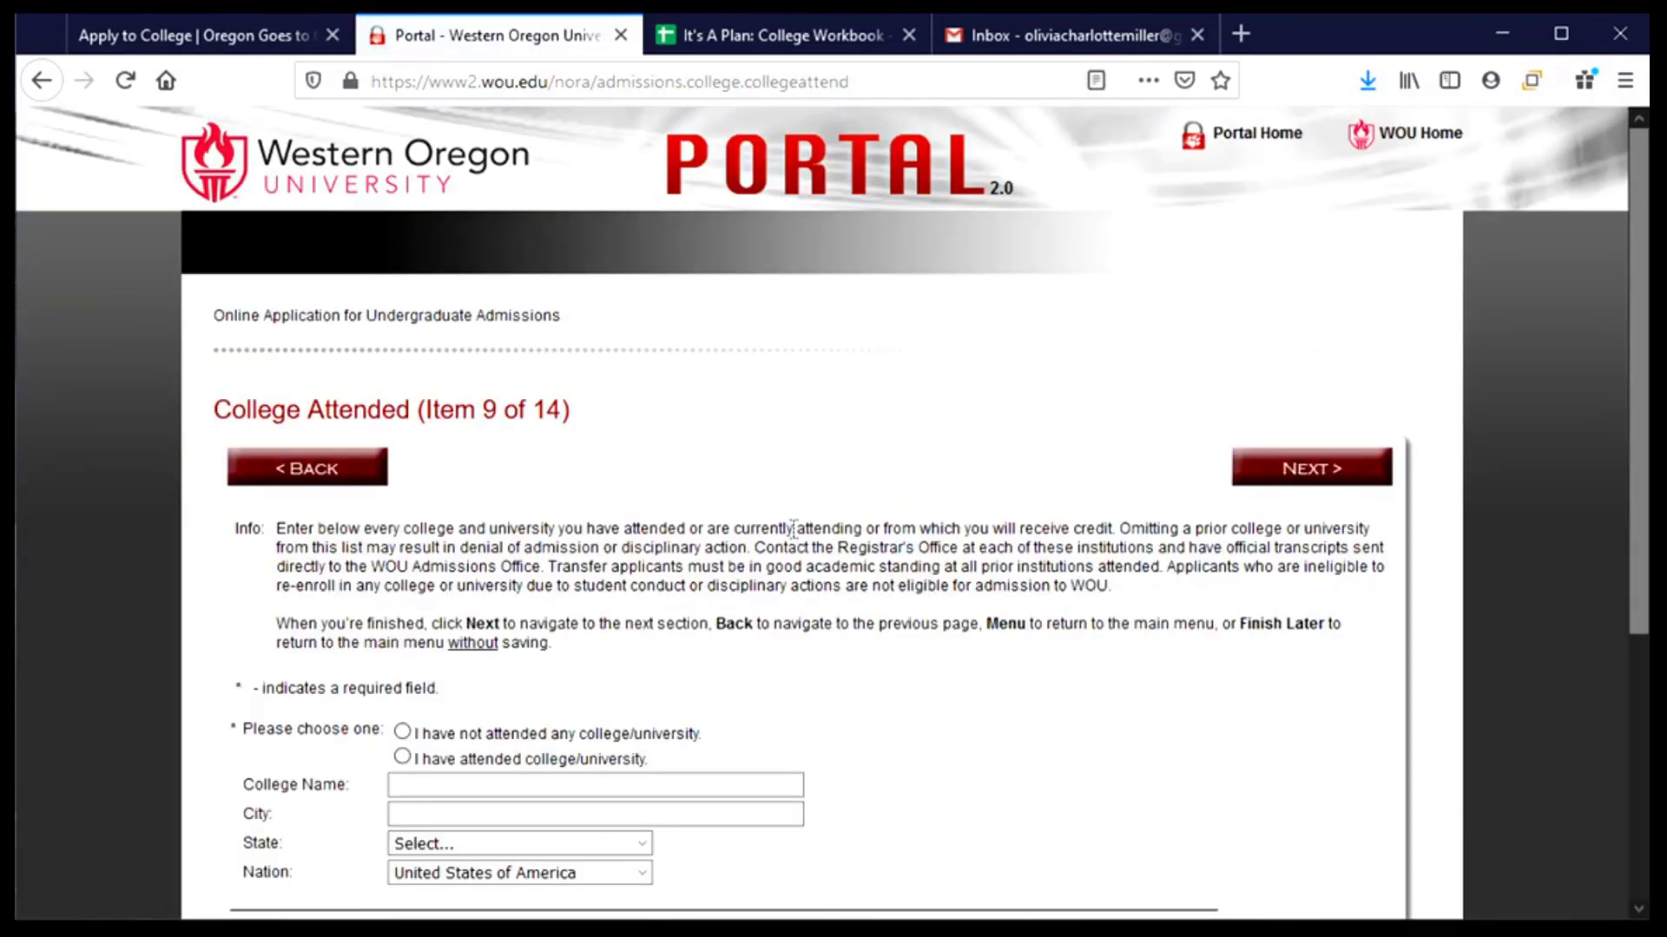
- Select 'I have not attended any college/university' and submit the College Attended section
{"action": "scroll", "coordinate": [794, 519], "scroll_direction": "down", "scroll_amount": 2}
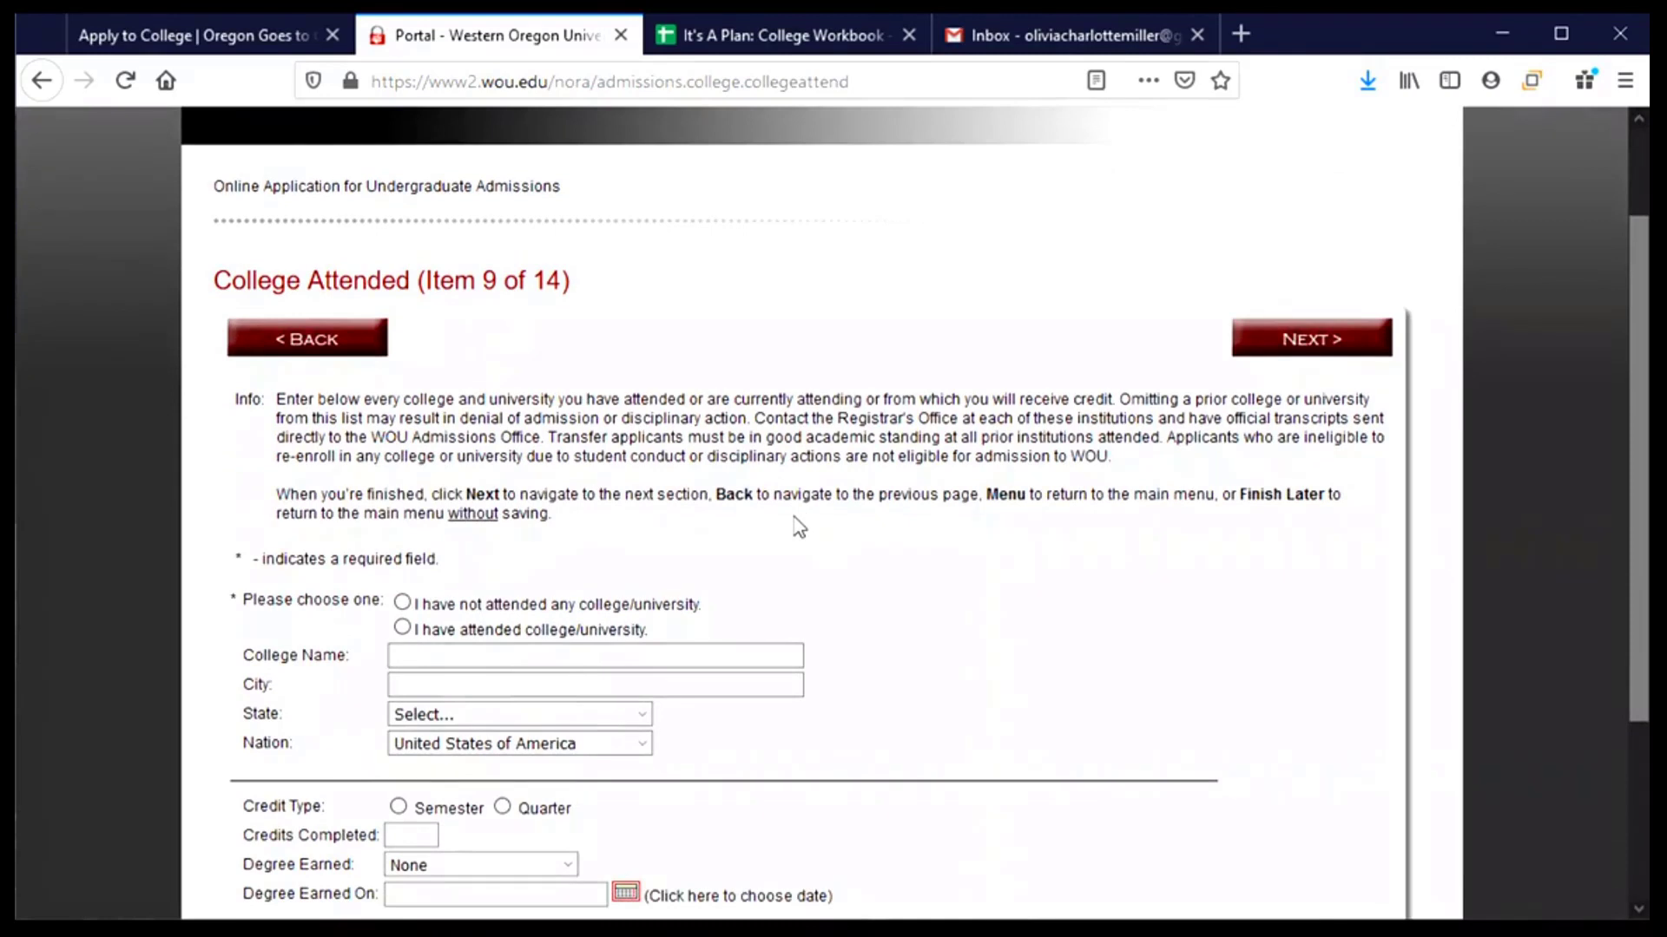
{"action": "scroll", "coordinate": [796, 521], "scroll_direction": "down", "scroll_amount": 3}
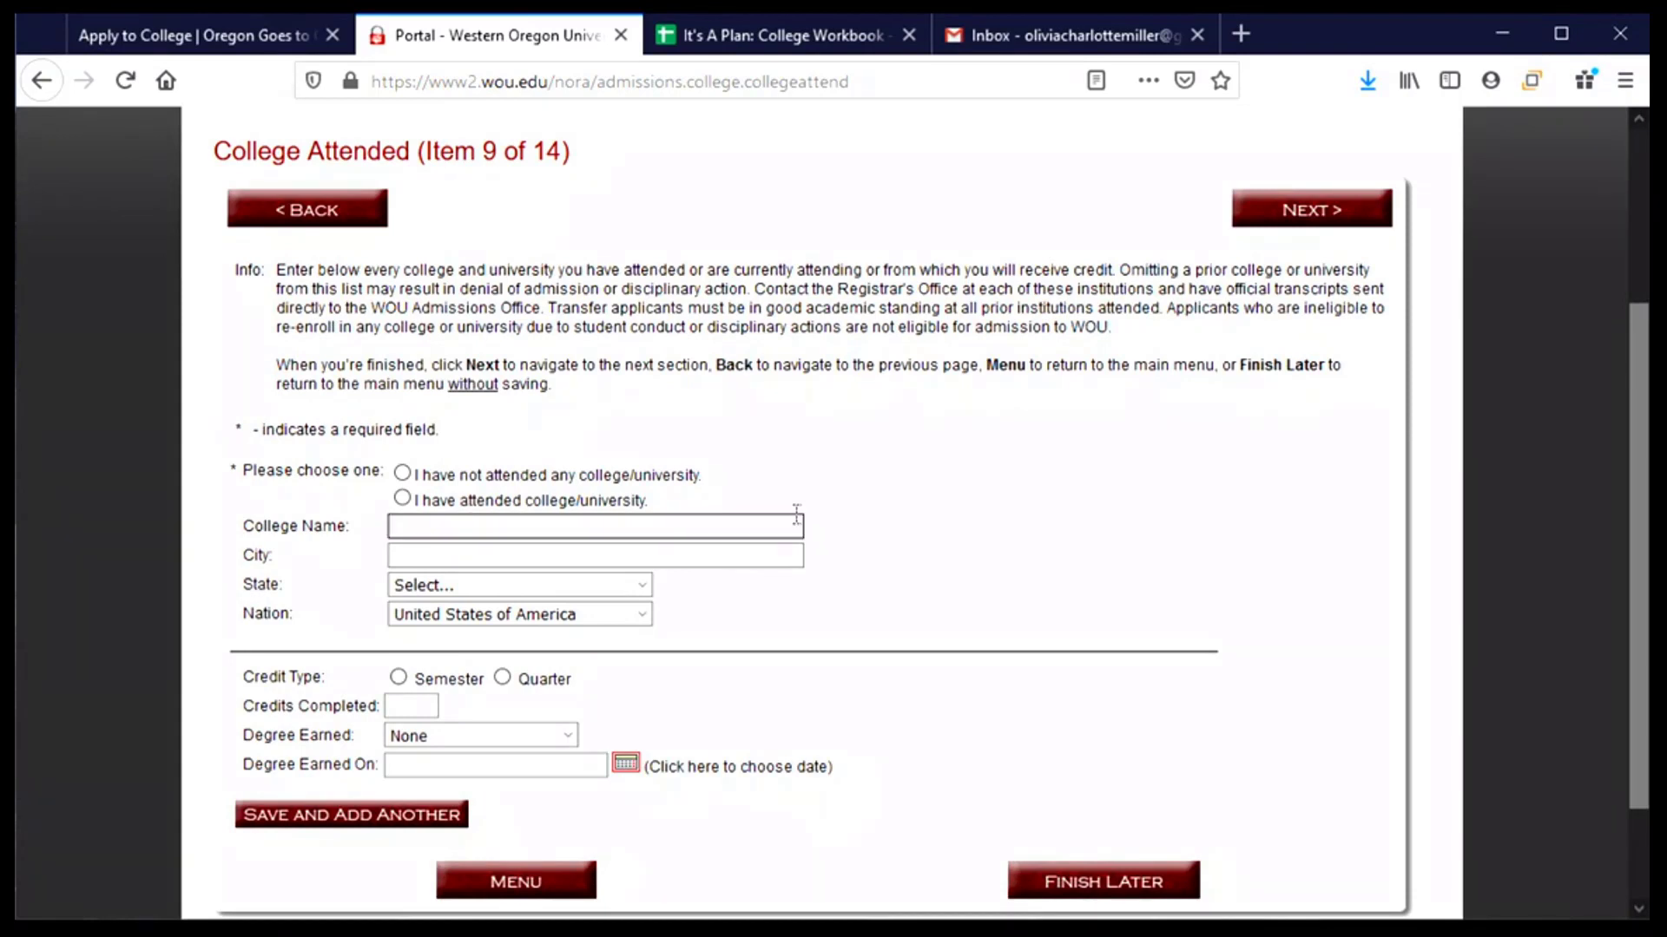
{"action": "left_click", "coordinate": [403, 473]}
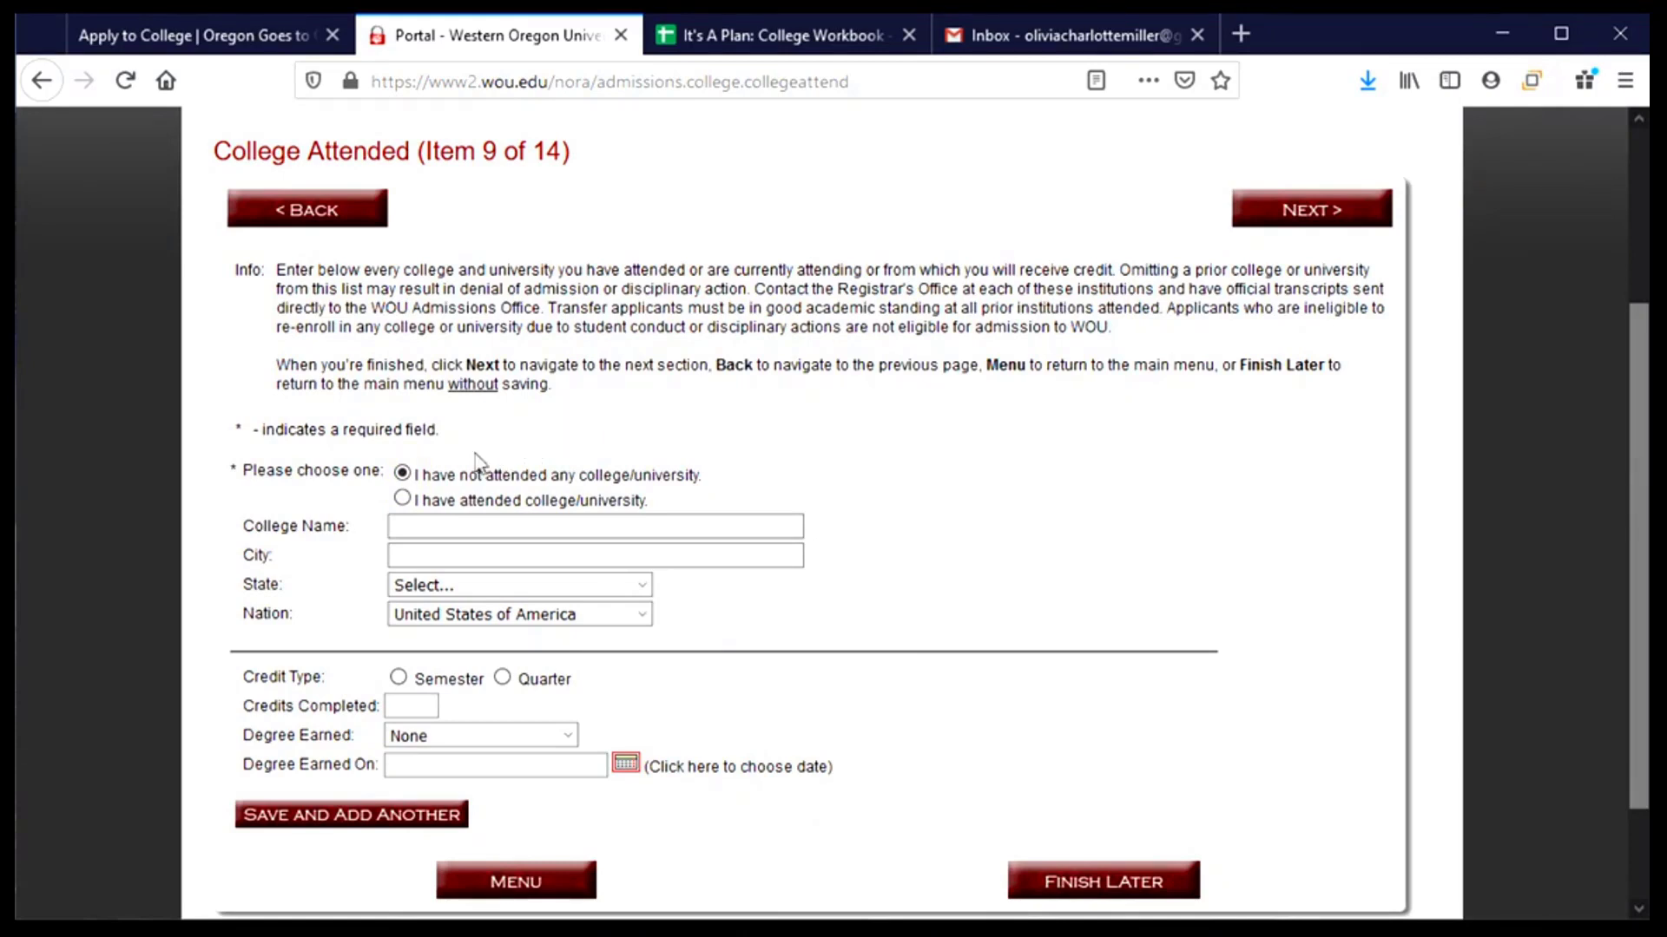
{"action": "left_click", "coordinate": [421, 525]}
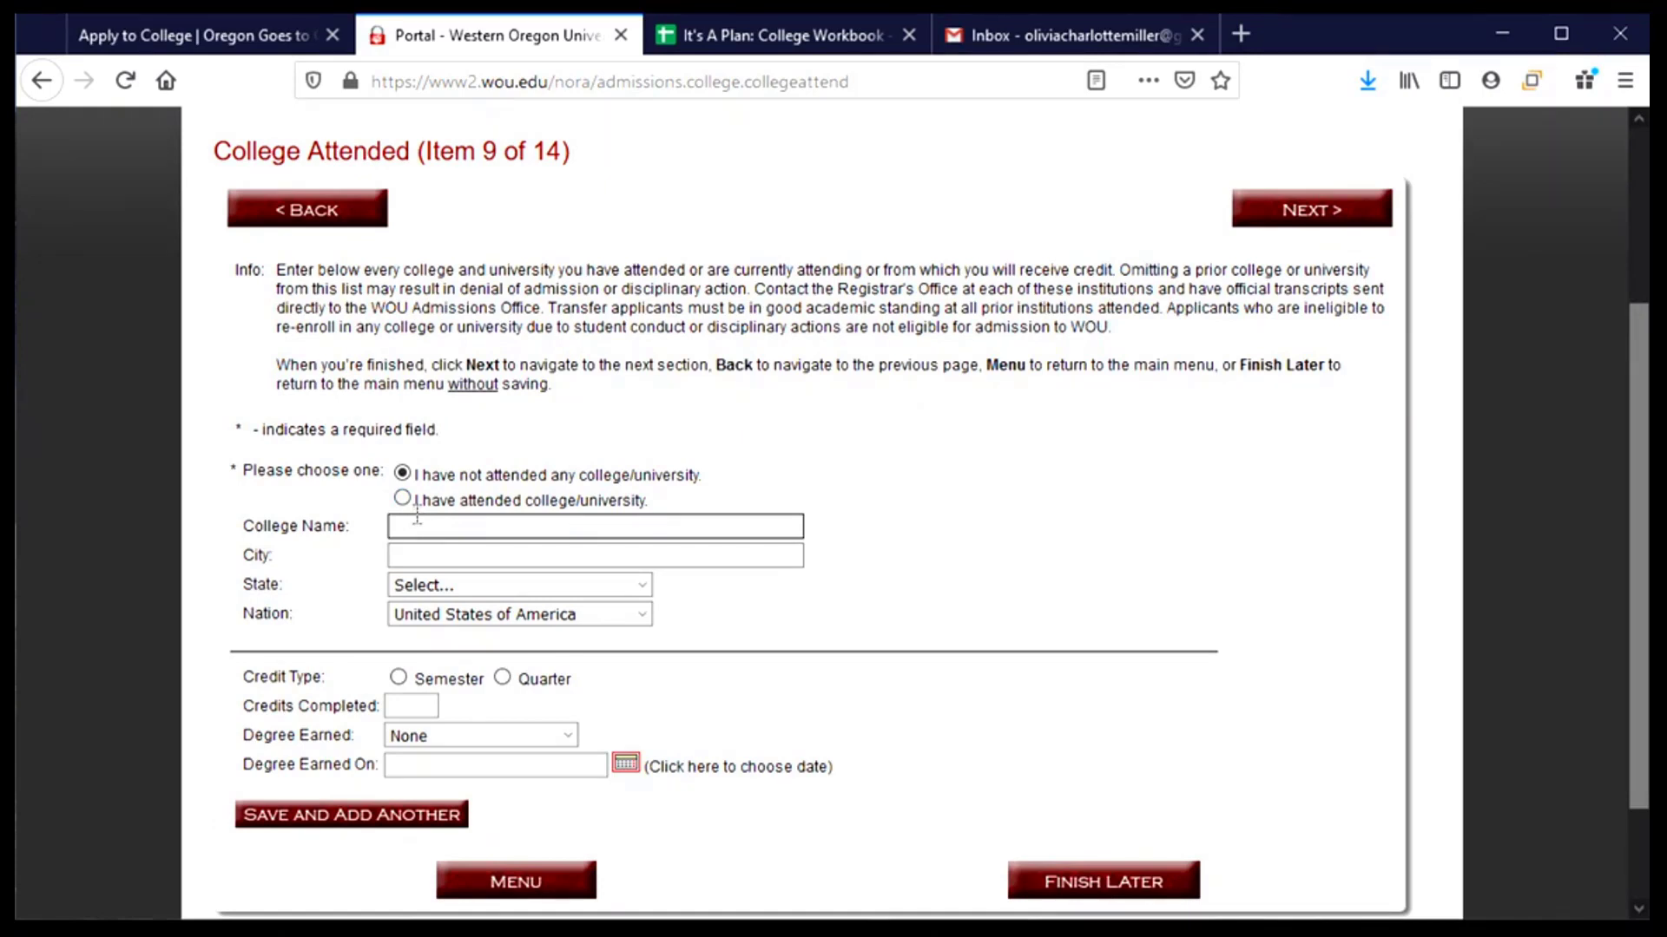
{"action": "left_click", "coordinate": [436, 554]}
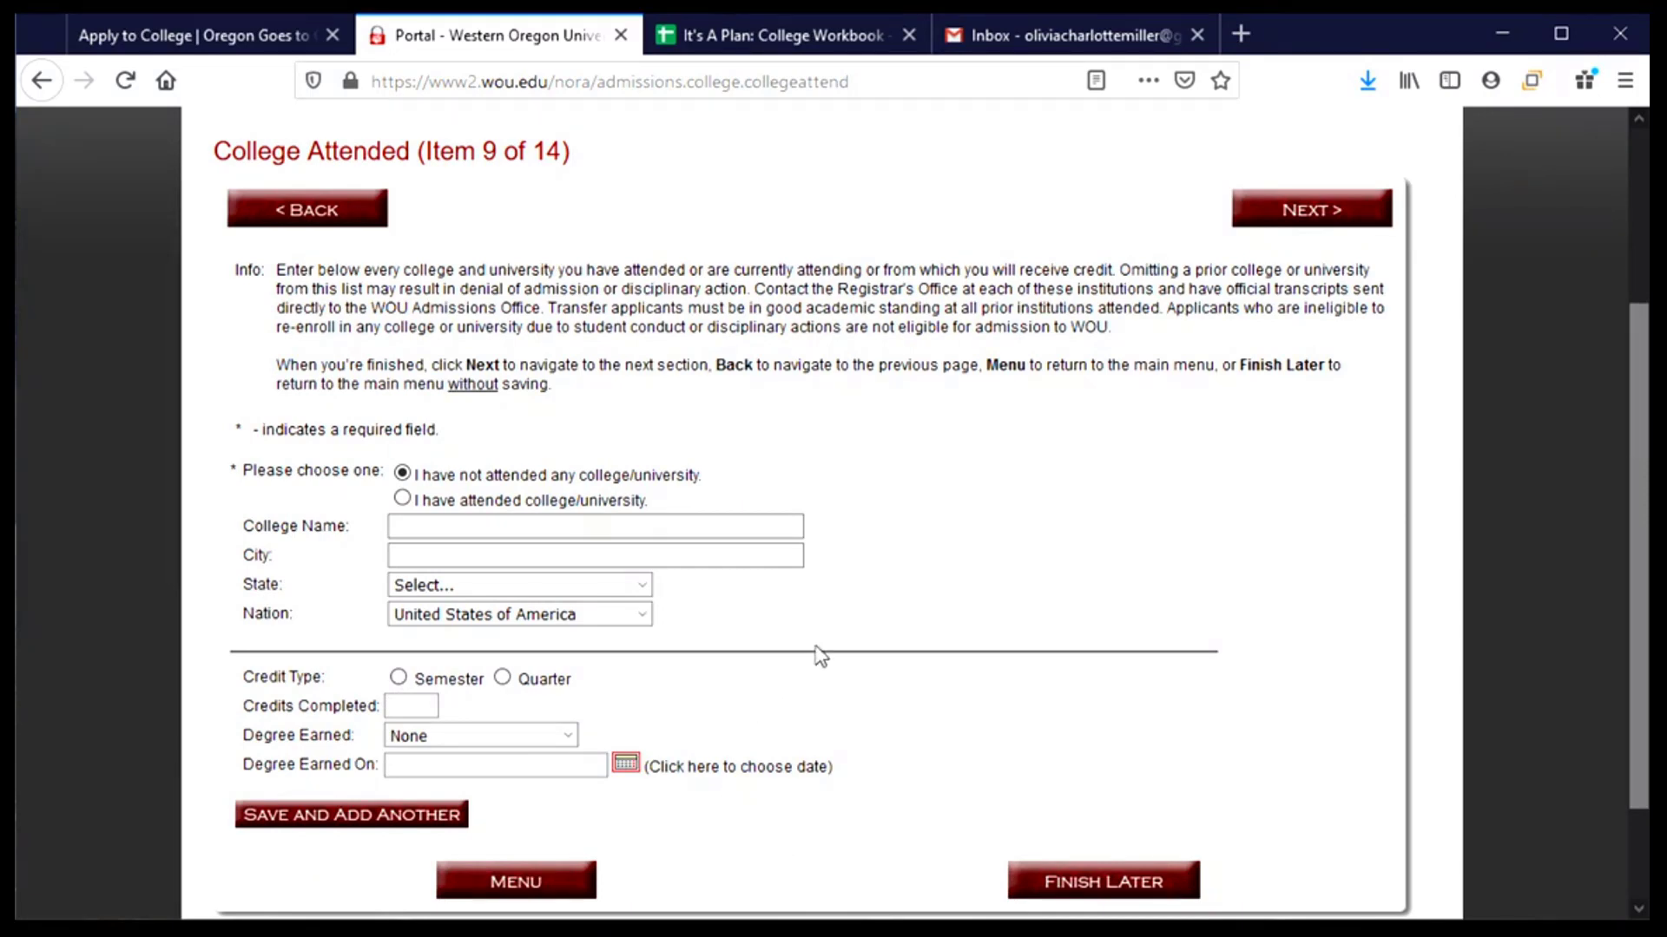
{"action": "left_click", "coordinate": [1293, 217]}
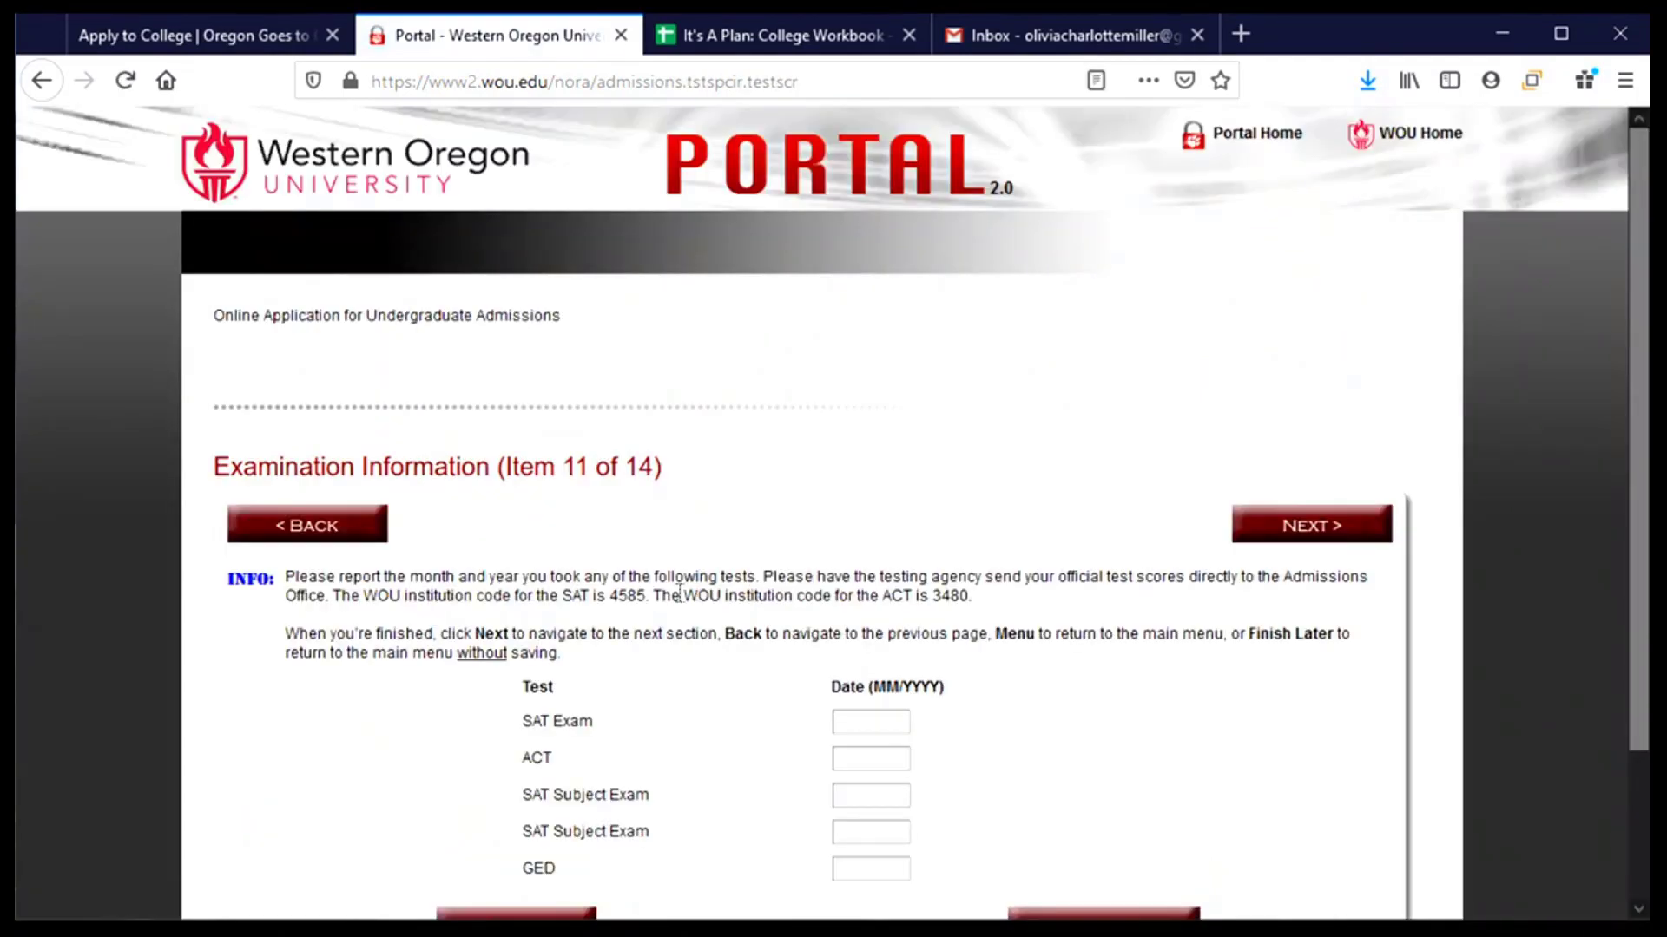
- Clear the typed 01/2020 ACT date so all test dates stay blank, then submit Examination Information
{"action": "scroll", "coordinate": [1096, 665], "scroll_direction": "down", "scroll_amount": 2}
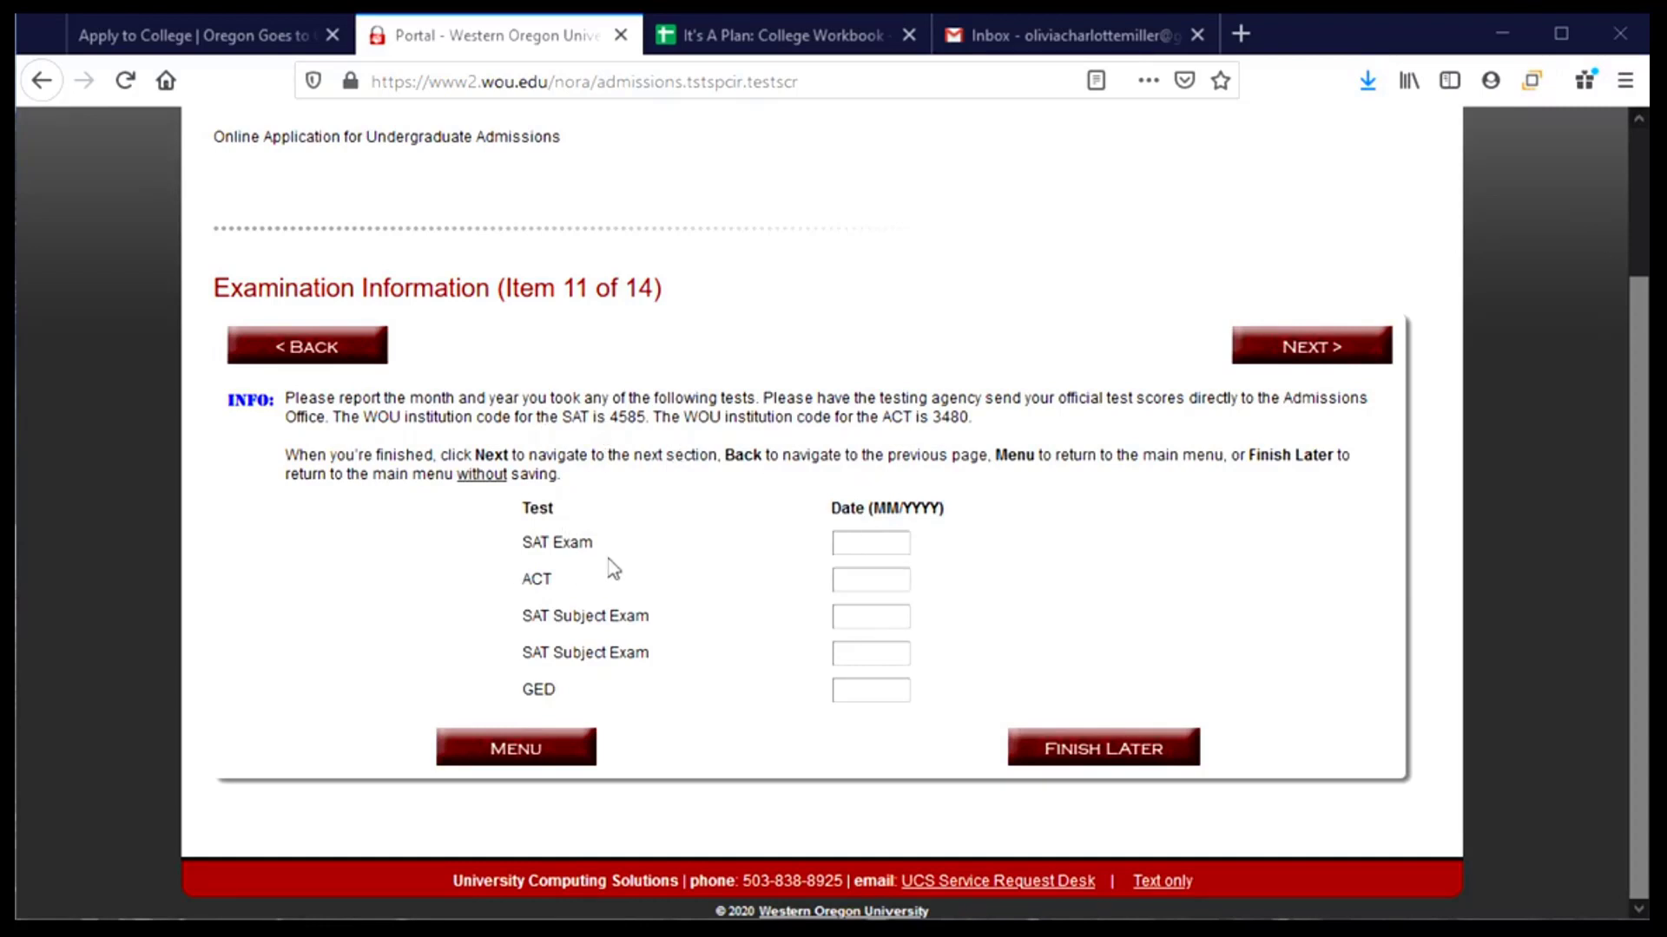
{"action": "left_click", "coordinate": [843, 543]}
{"action": "left_click", "coordinate": [855, 584]}
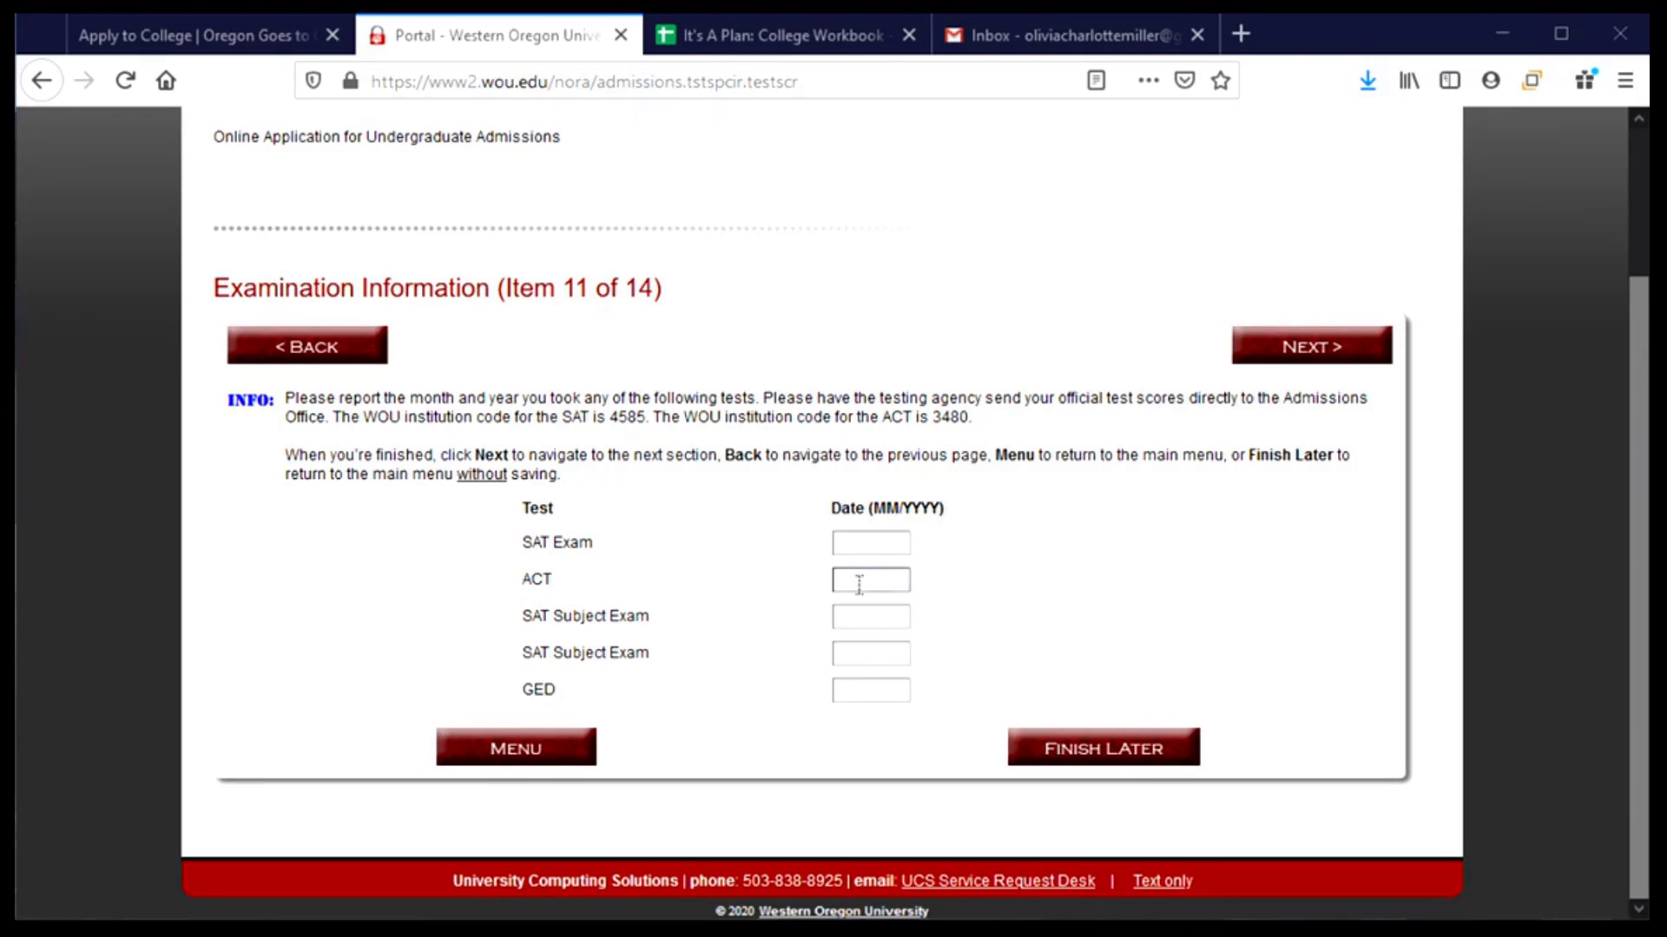
{"action": "type", "text": "01/"}
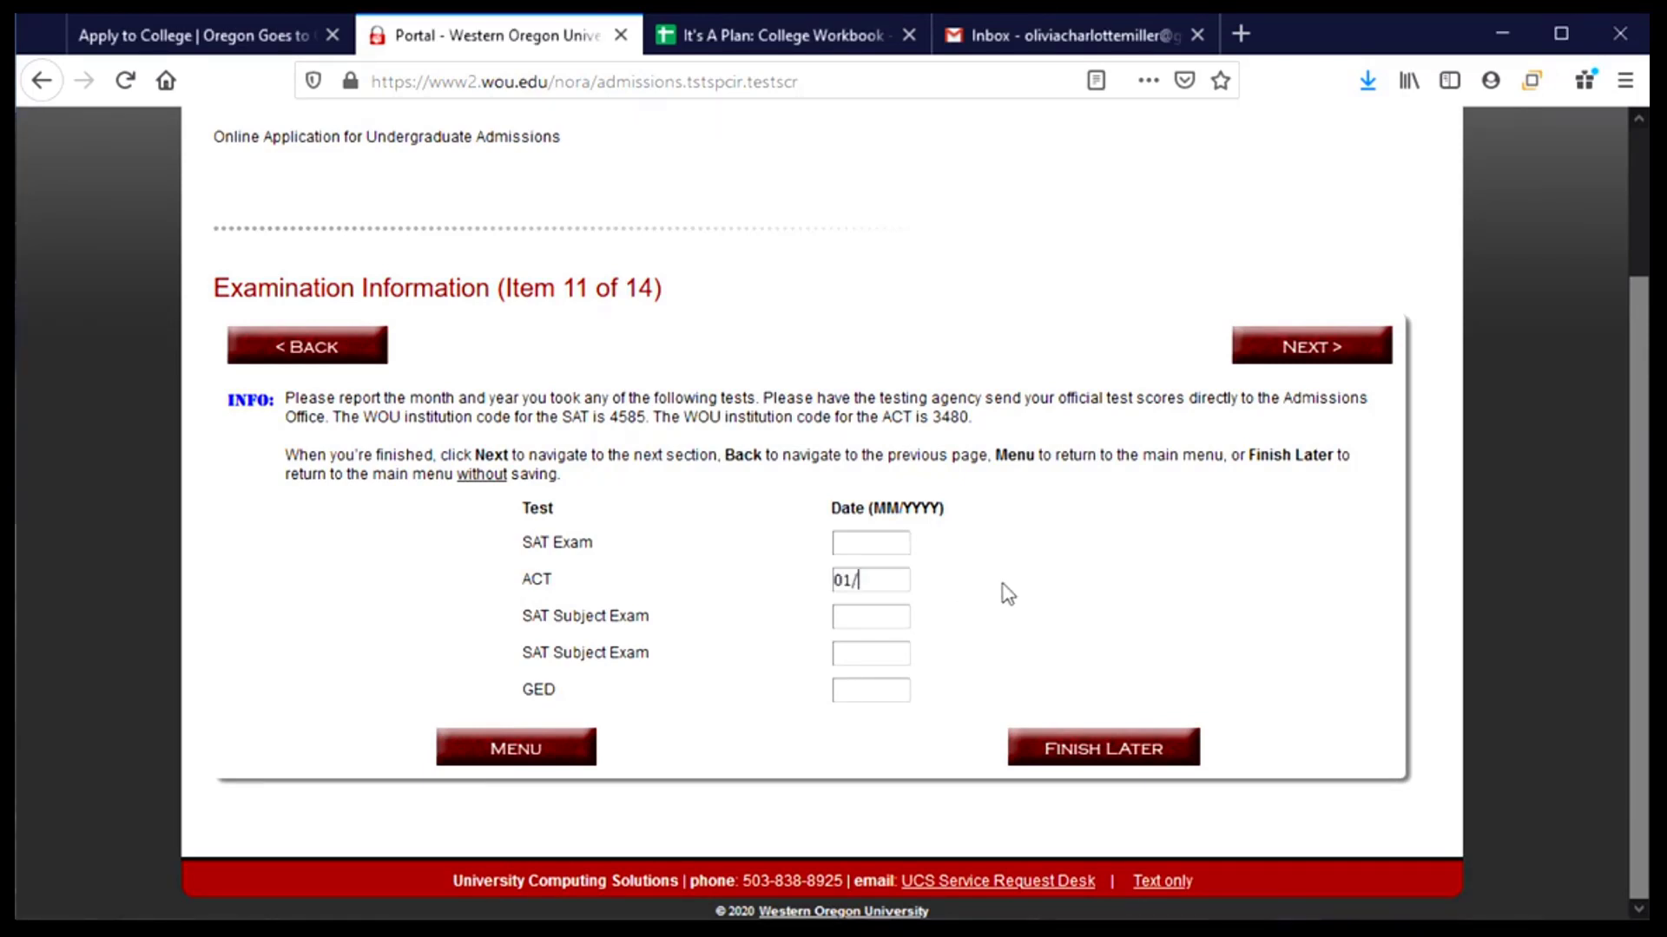
{"action": "type", "text": "2020"}
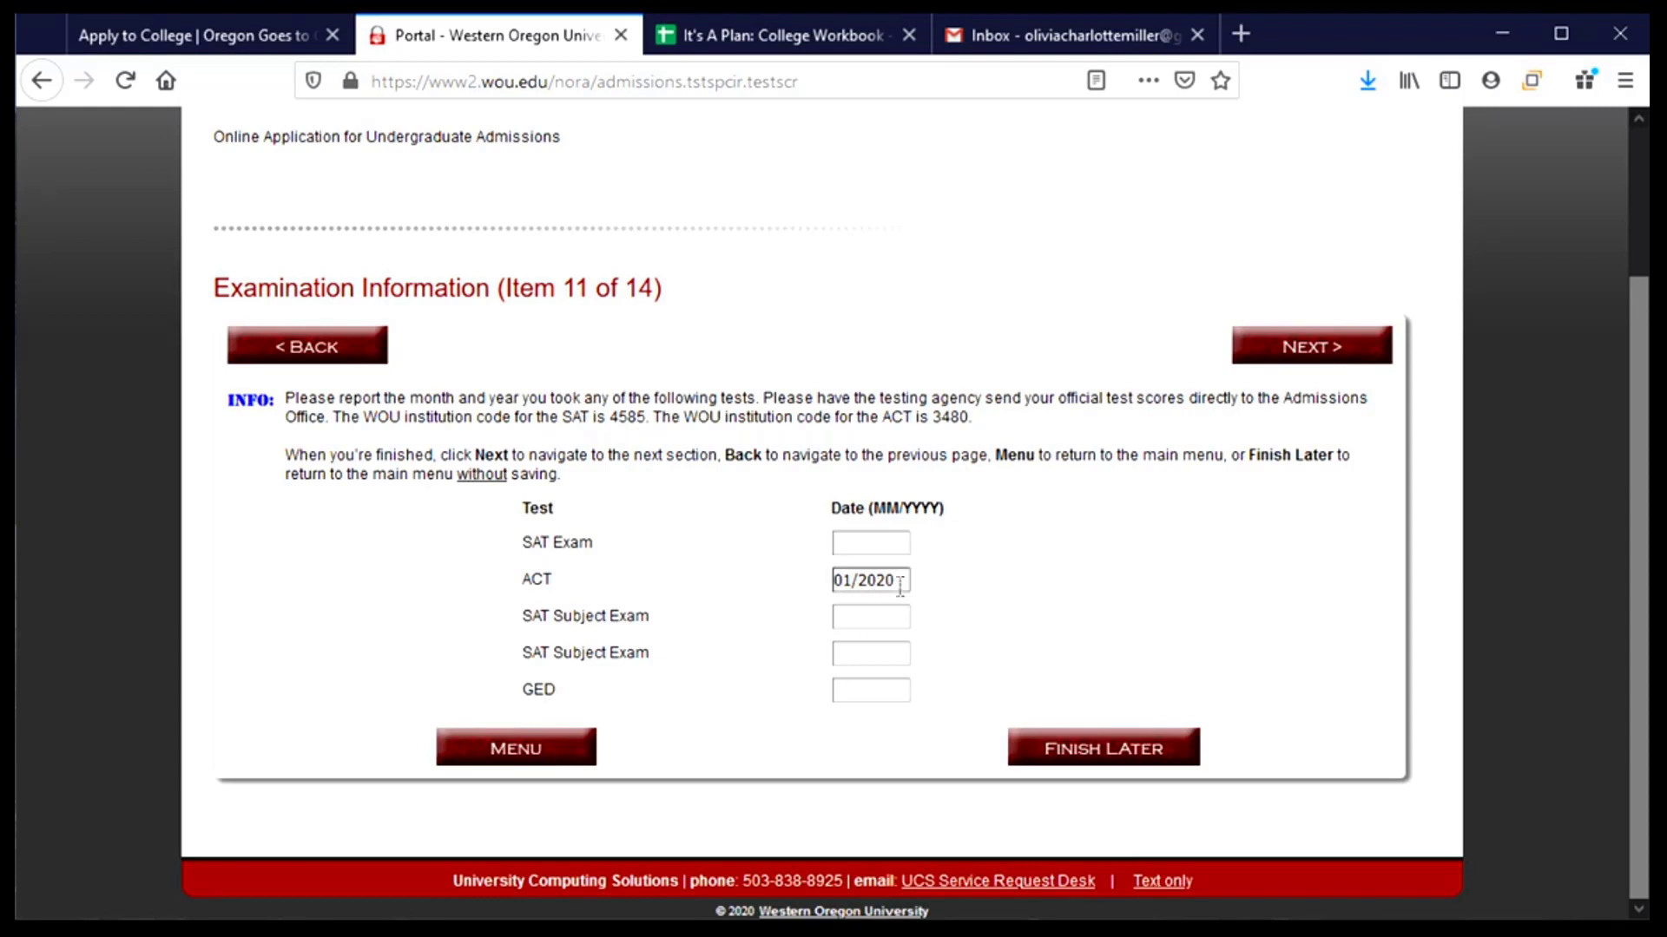
{"action": "left_click_drag", "start_coordinate": [905, 582], "coordinate": [720, 580]}
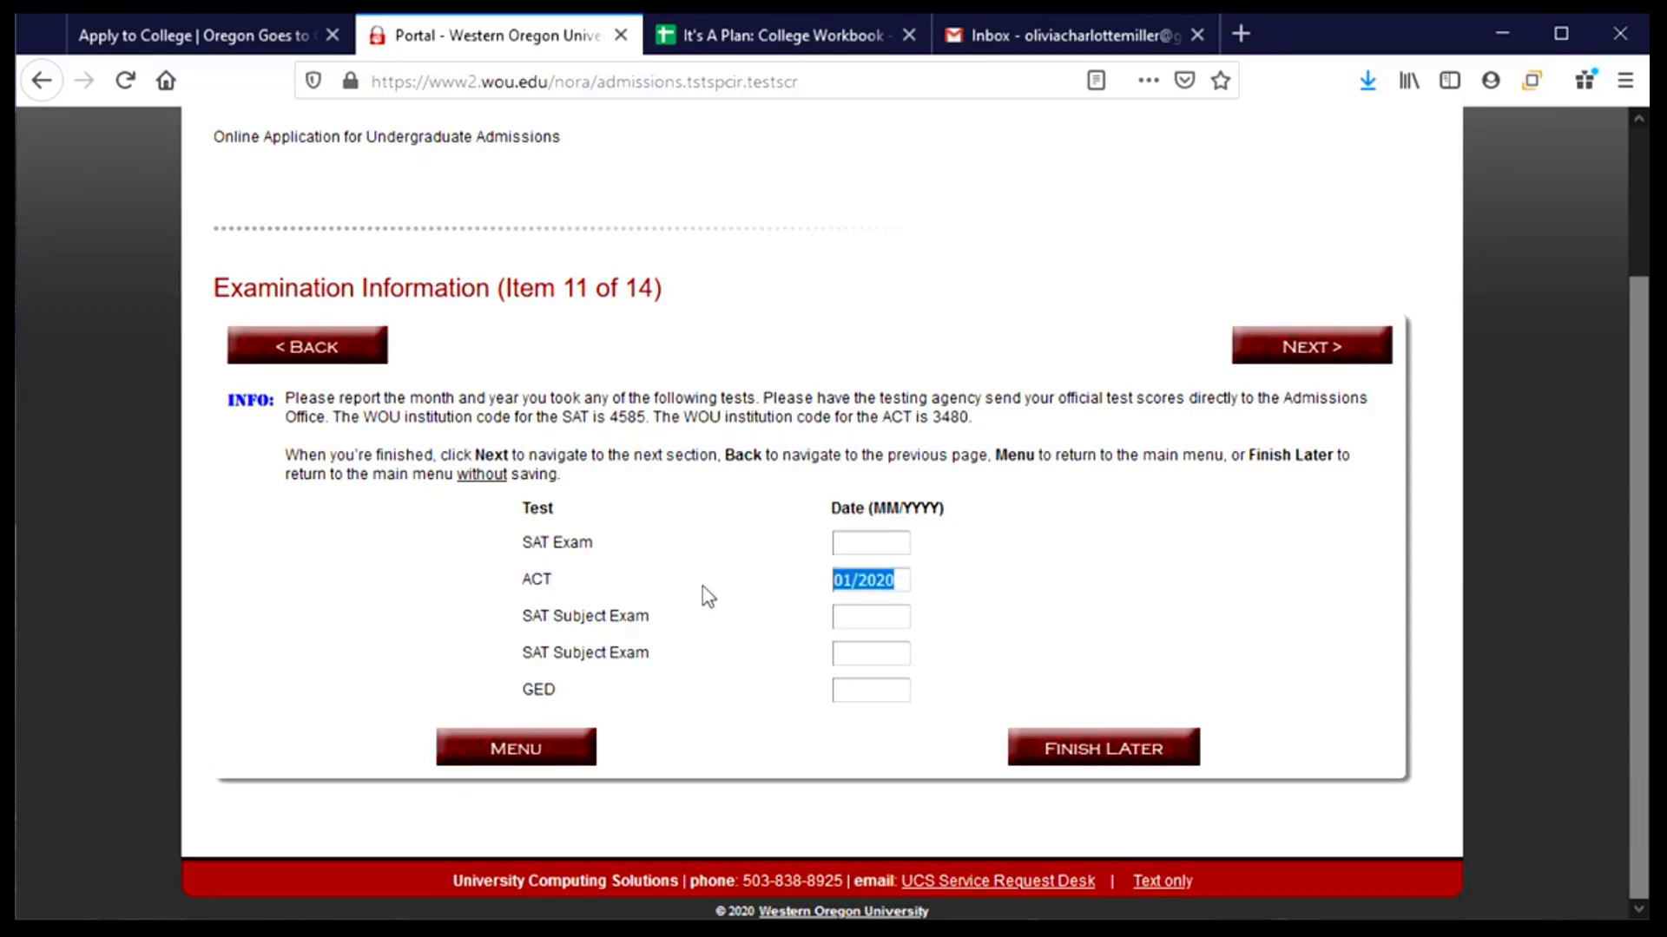
{"action": "key", "text": "BackSpace"}
{"action": "left_click", "coordinate": [1301, 351]}
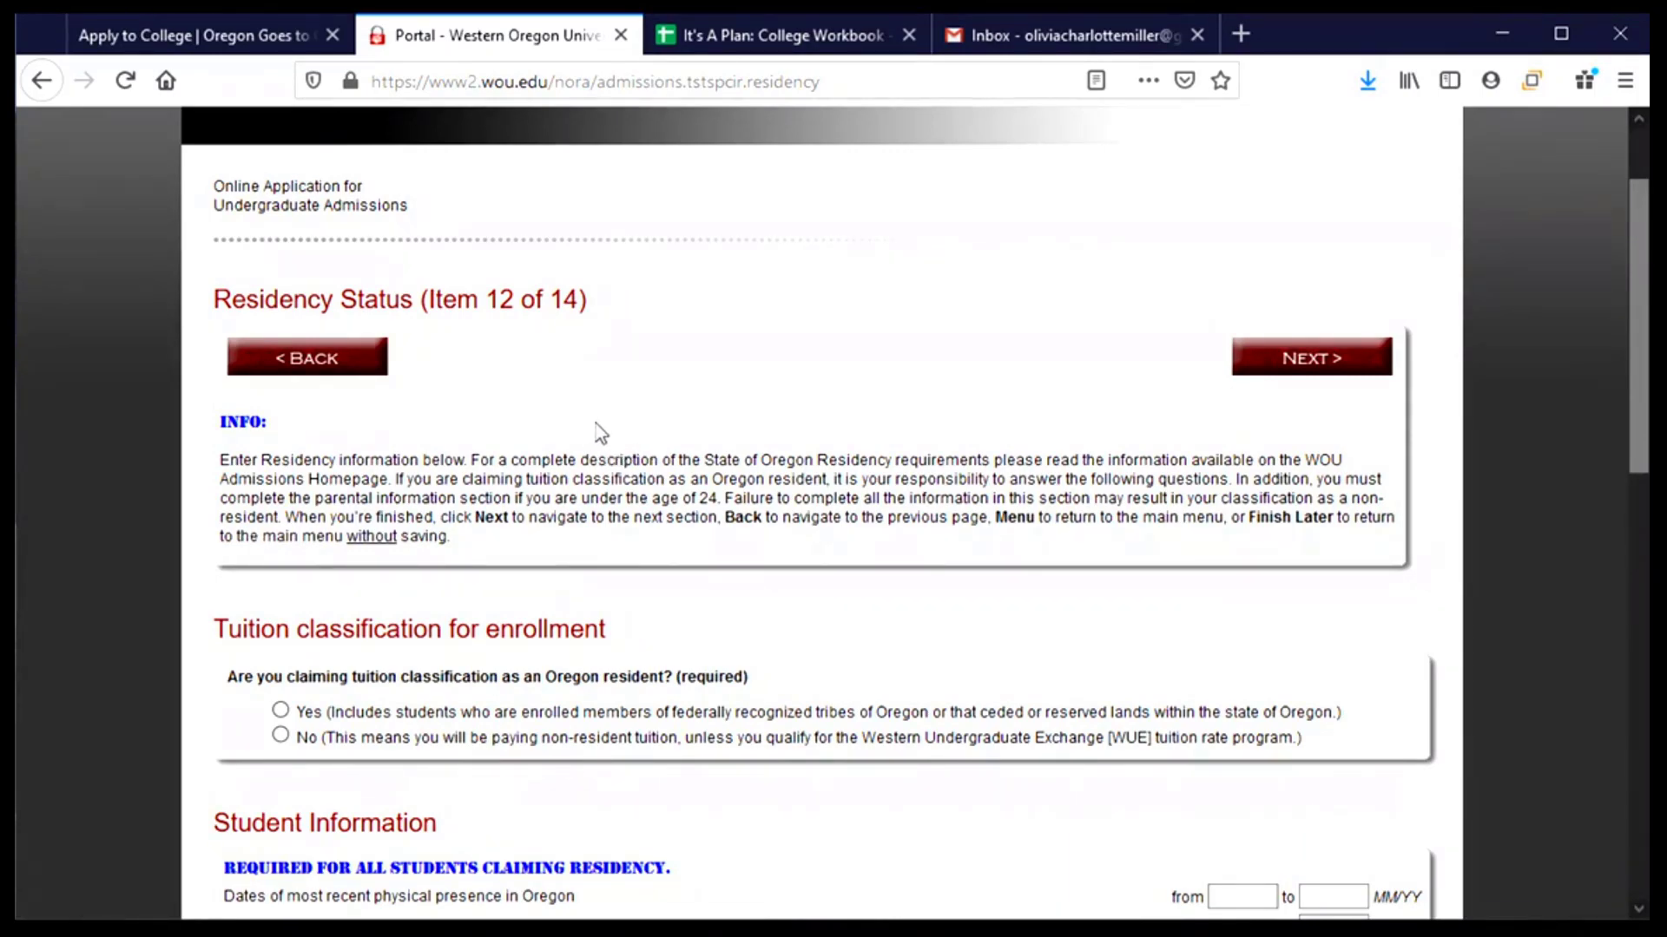
- Choose Yes for claiming tuition classification as an Oregon resident on Residency Status
{"action": "scroll", "coordinate": [600, 434], "scroll_direction": "down", "scroll_amount": 3}
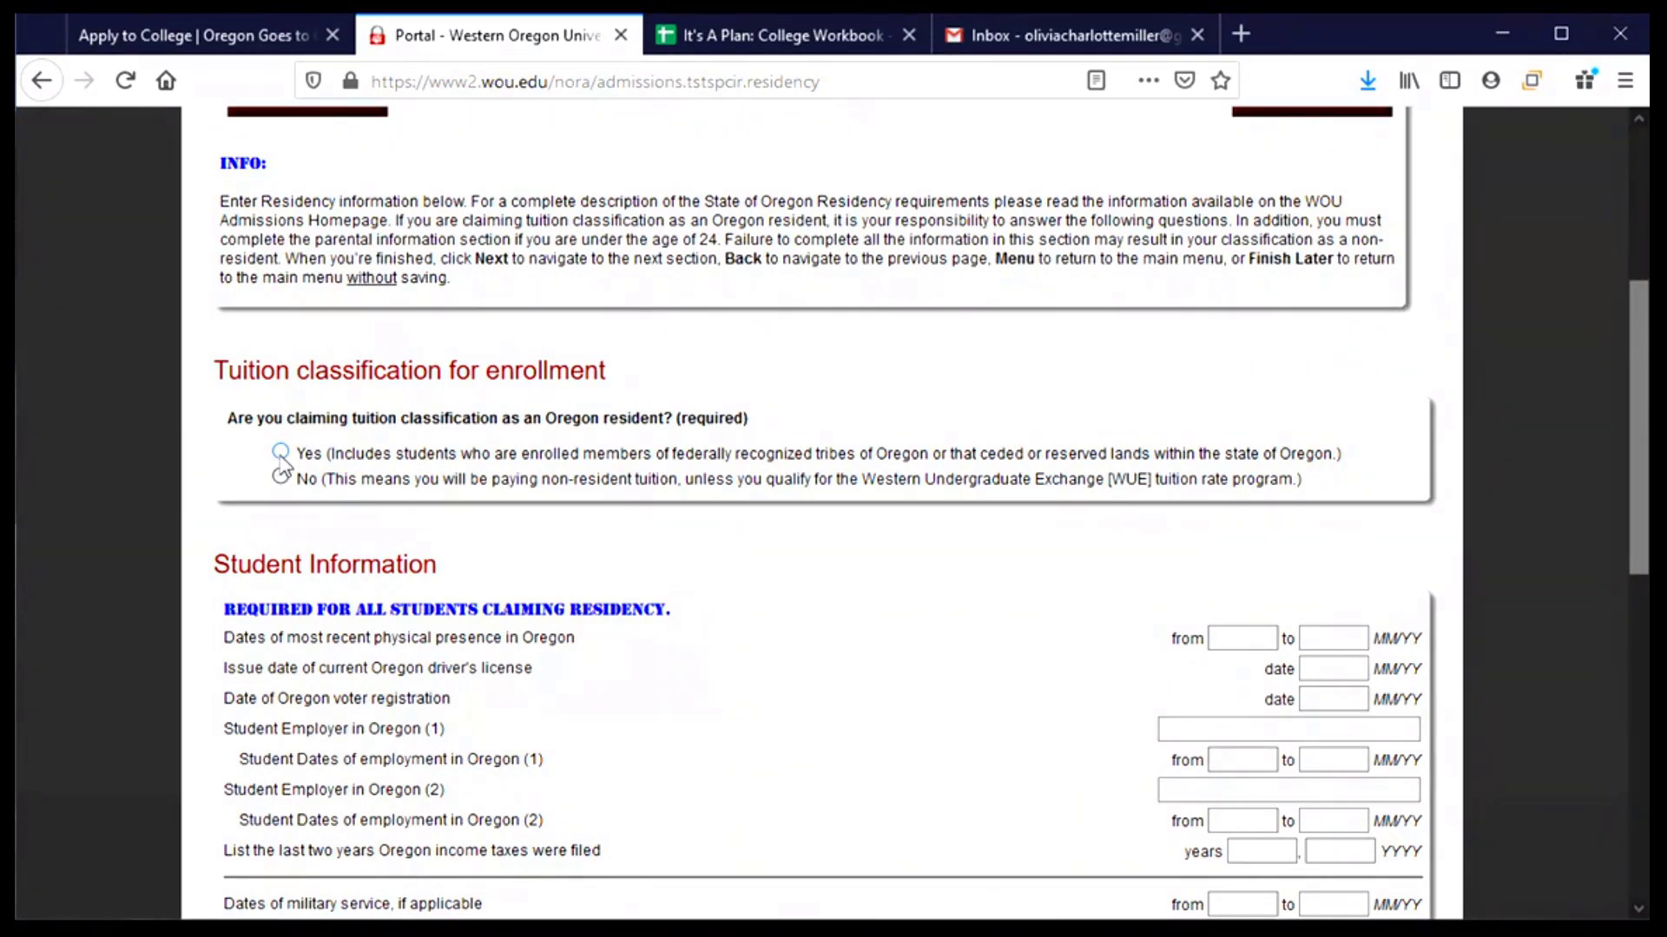
{"action": "left_click", "coordinate": [281, 456]}
{"action": "scroll", "coordinate": [922, 558], "scroll_direction": "down", "scroll_amount": 4}
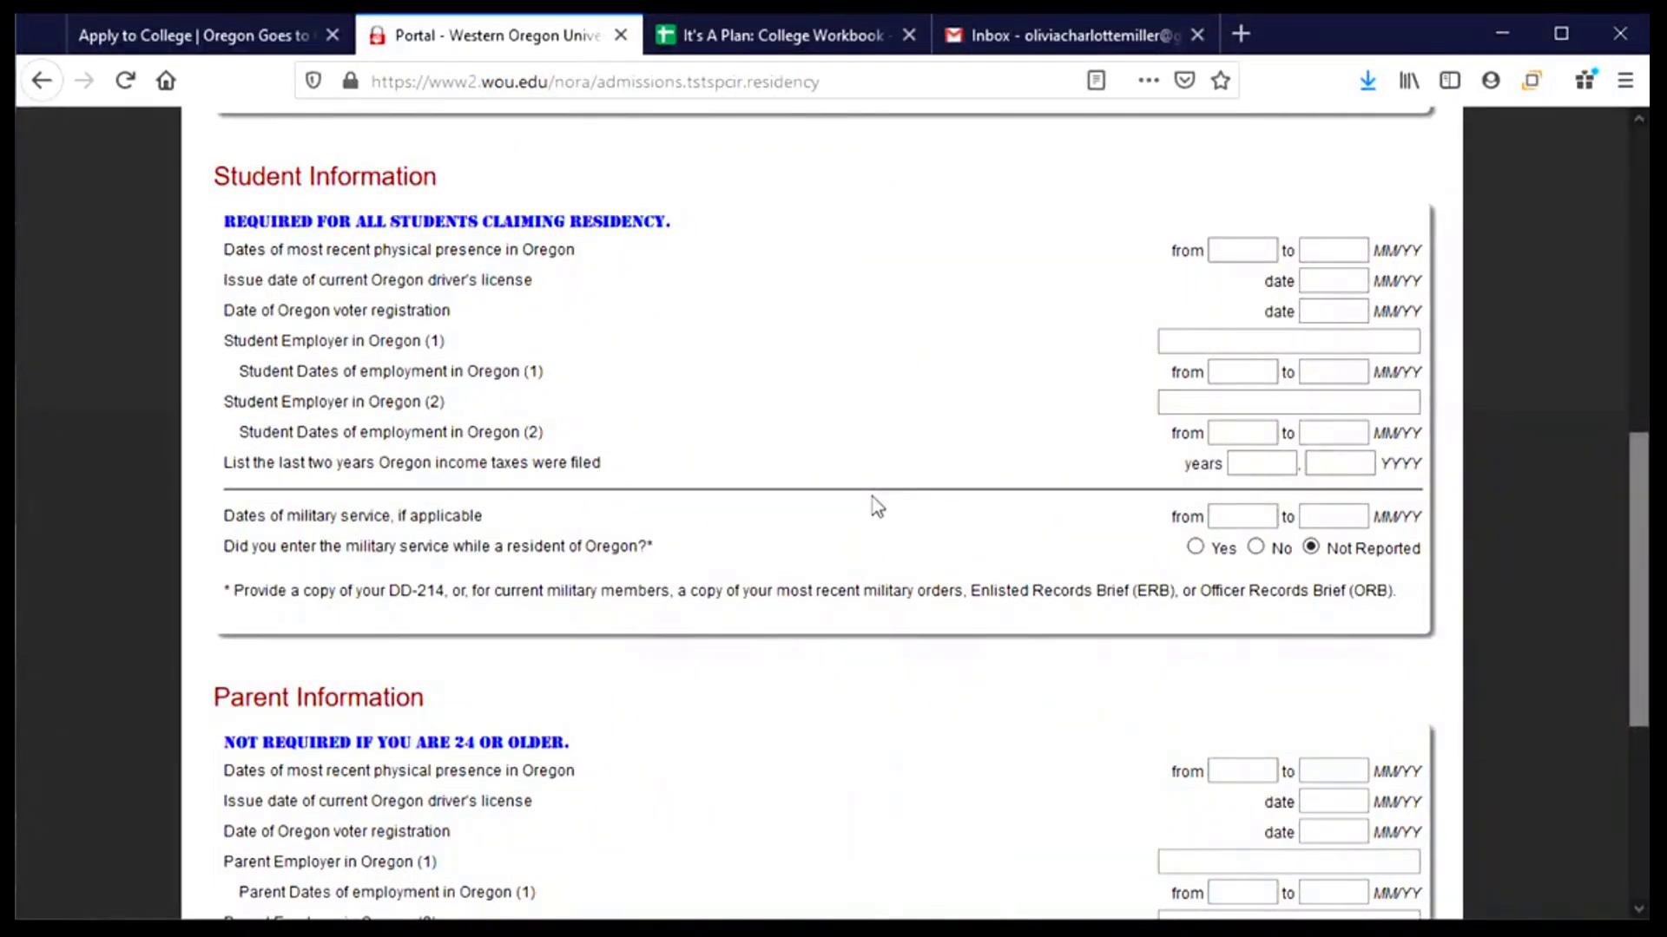
{"action": "scroll", "coordinate": [877, 506], "scroll_direction": "up", "scroll_amount": 3}
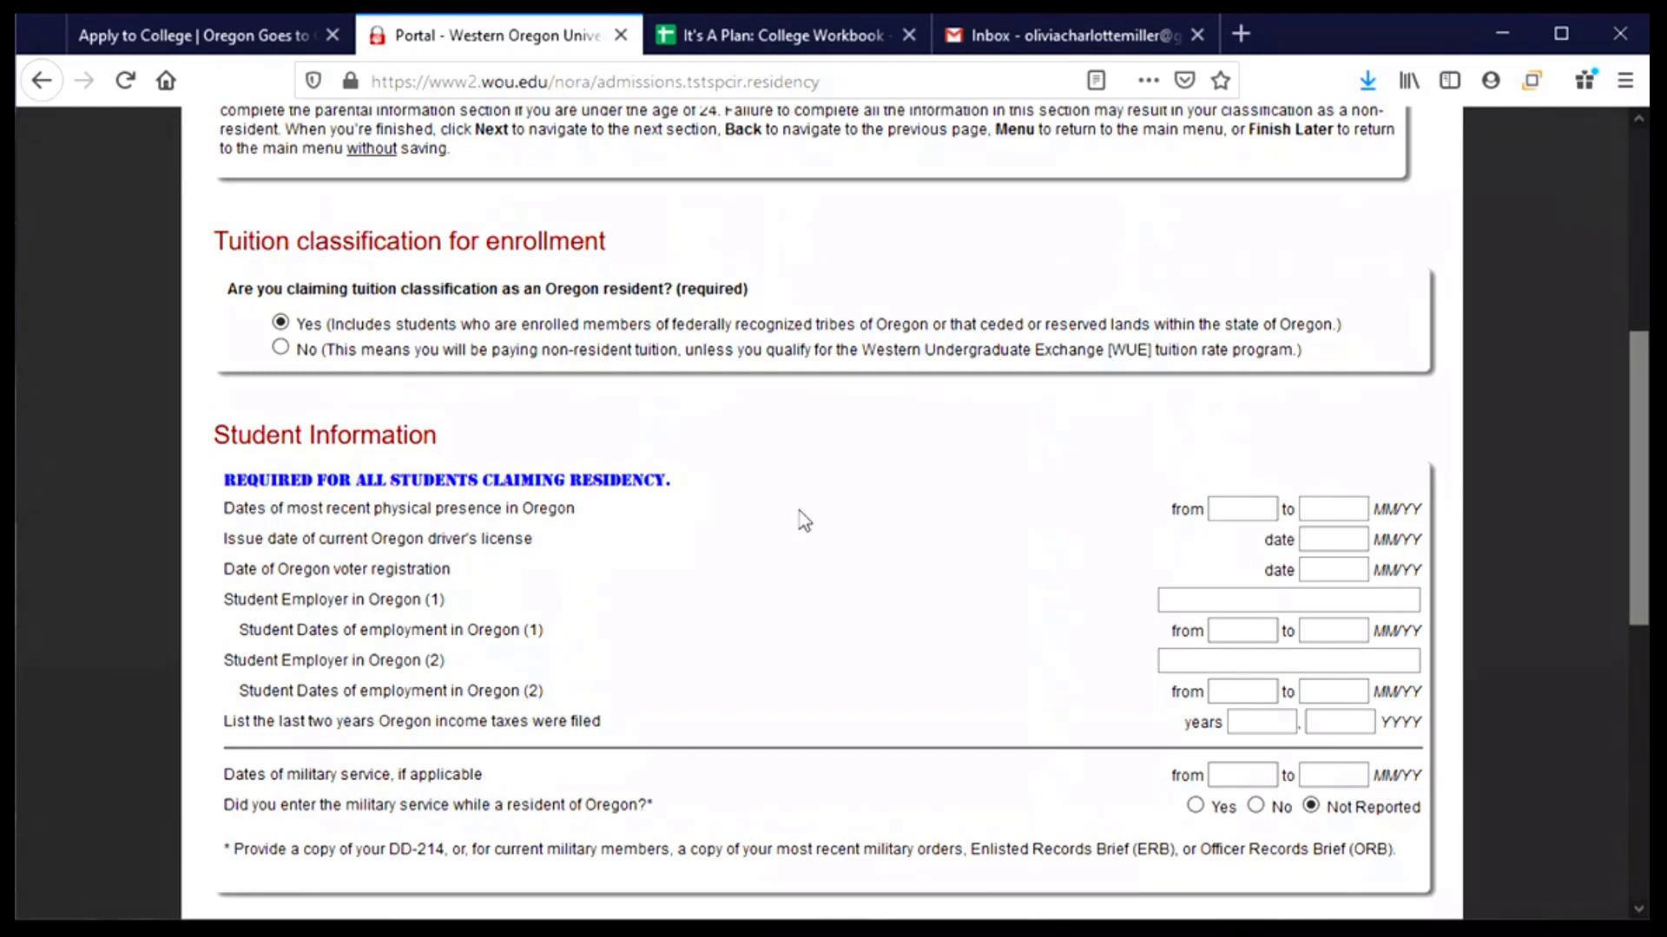
{"action": "scroll", "coordinate": [805, 520], "scroll_direction": "down", "scroll_amount": 3}
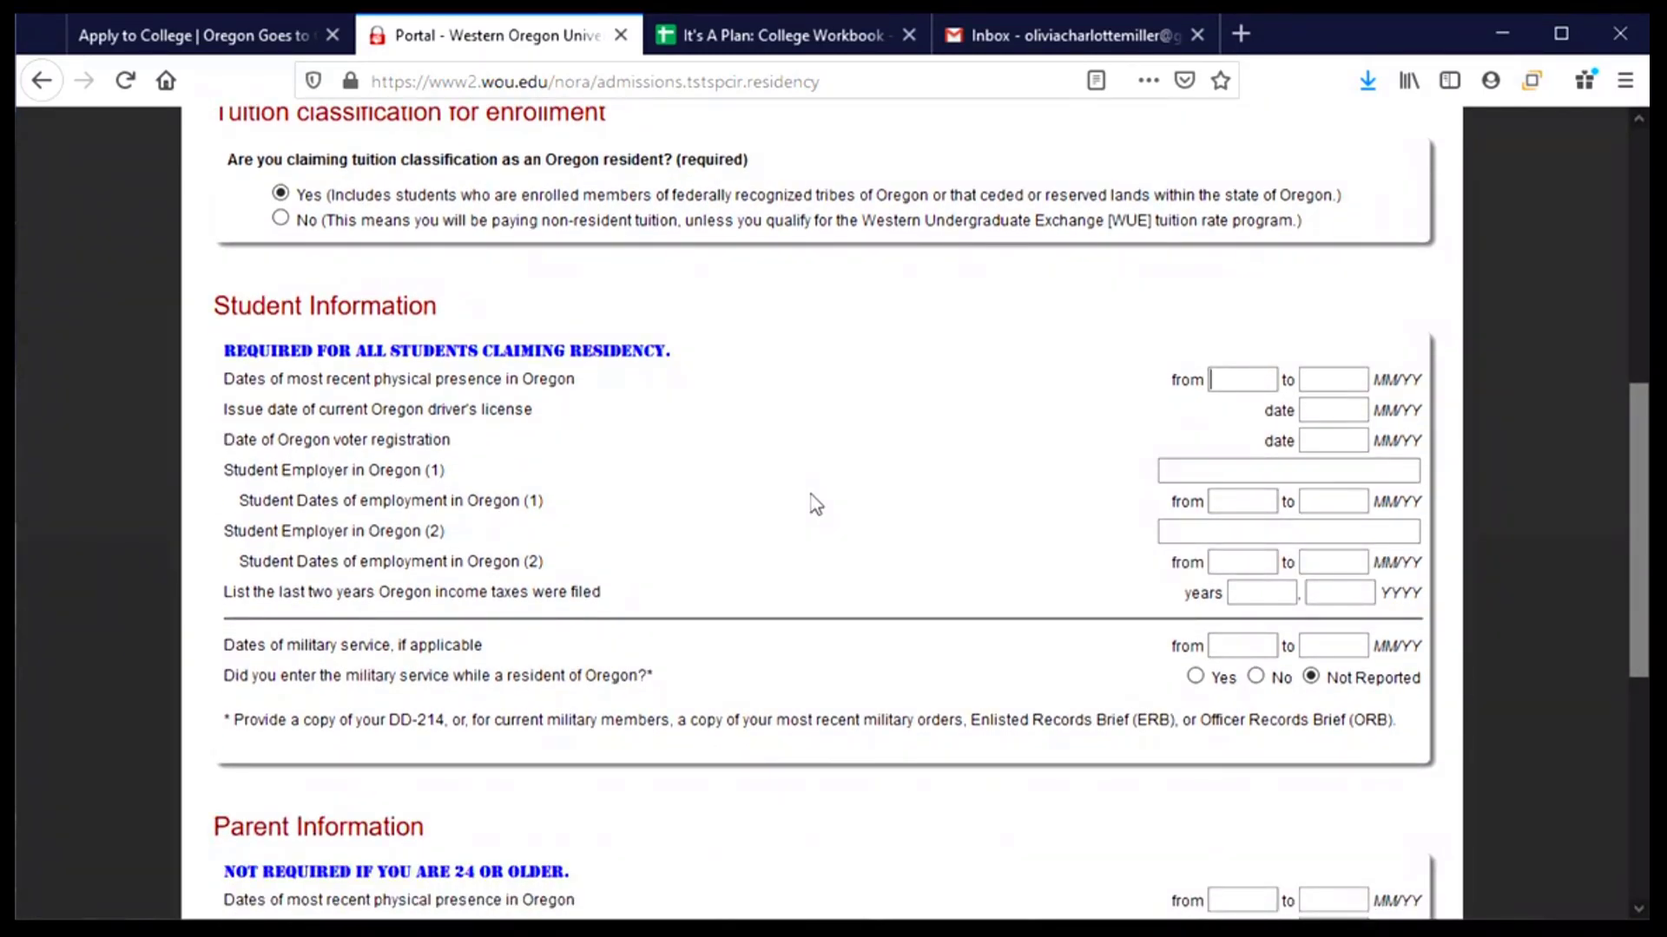
{"action": "scroll", "coordinate": [810, 504], "scroll_direction": "down", "scroll_amount": 3}
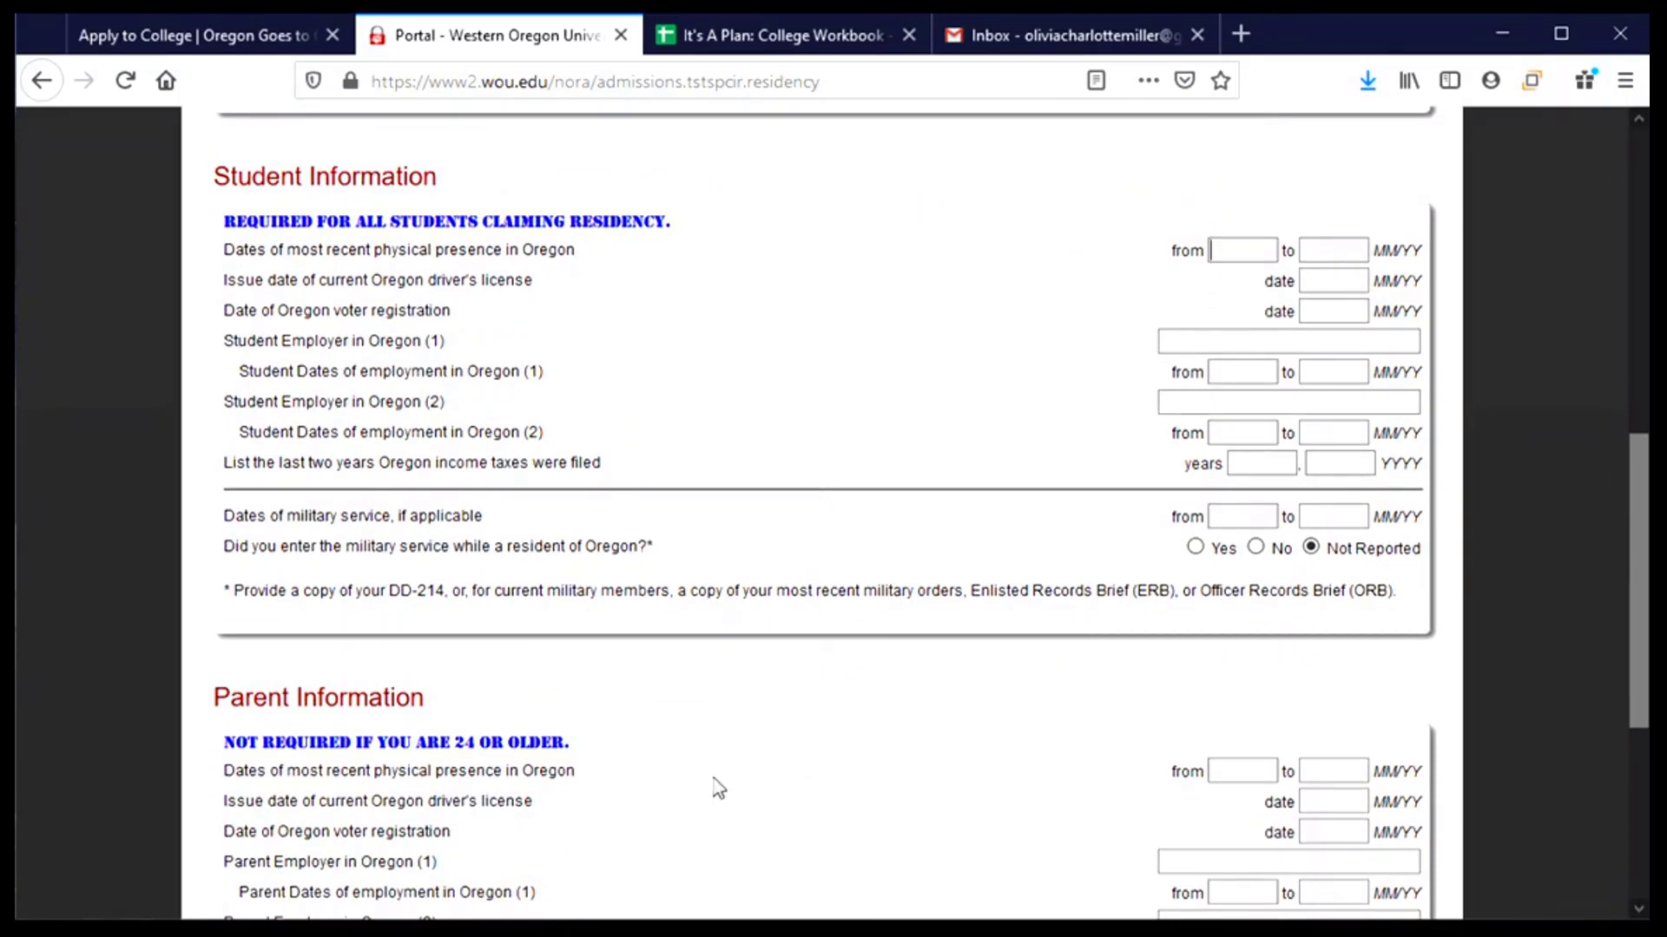
{"action": "scroll", "coordinate": [720, 787], "scroll_direction": "up", "scroll_amount": 3}
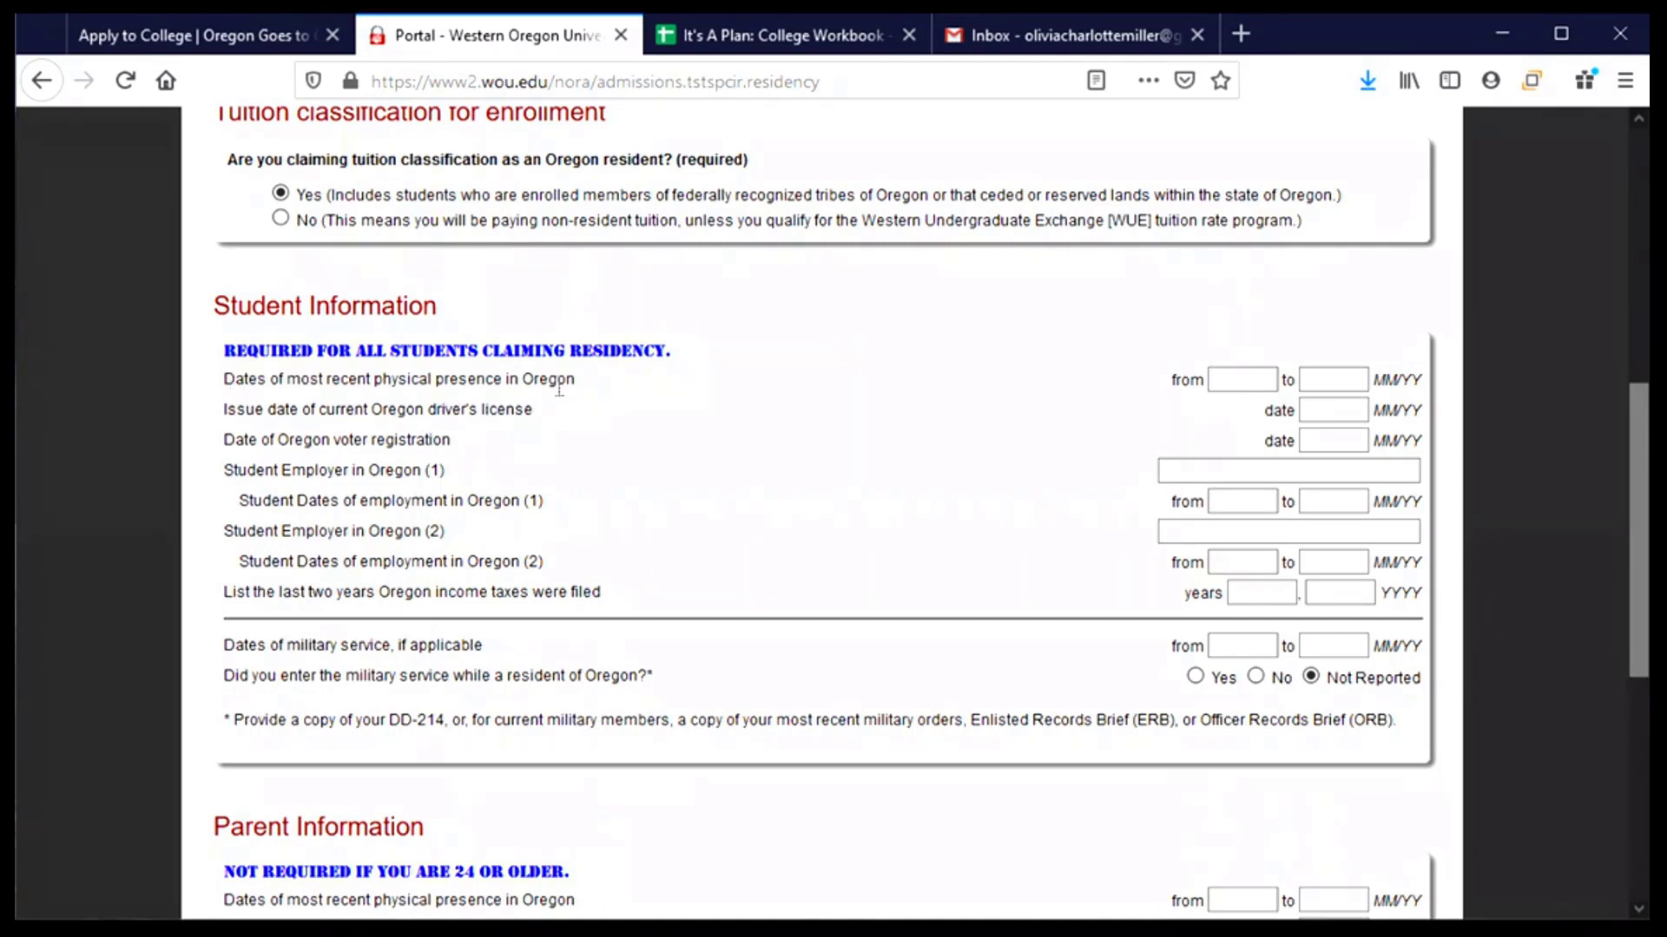
- Enter 01/03 to 08/20 as the student's most recent Oregon physical presence dates
{"action": "left_click", "coordinate": [1223, 384]}
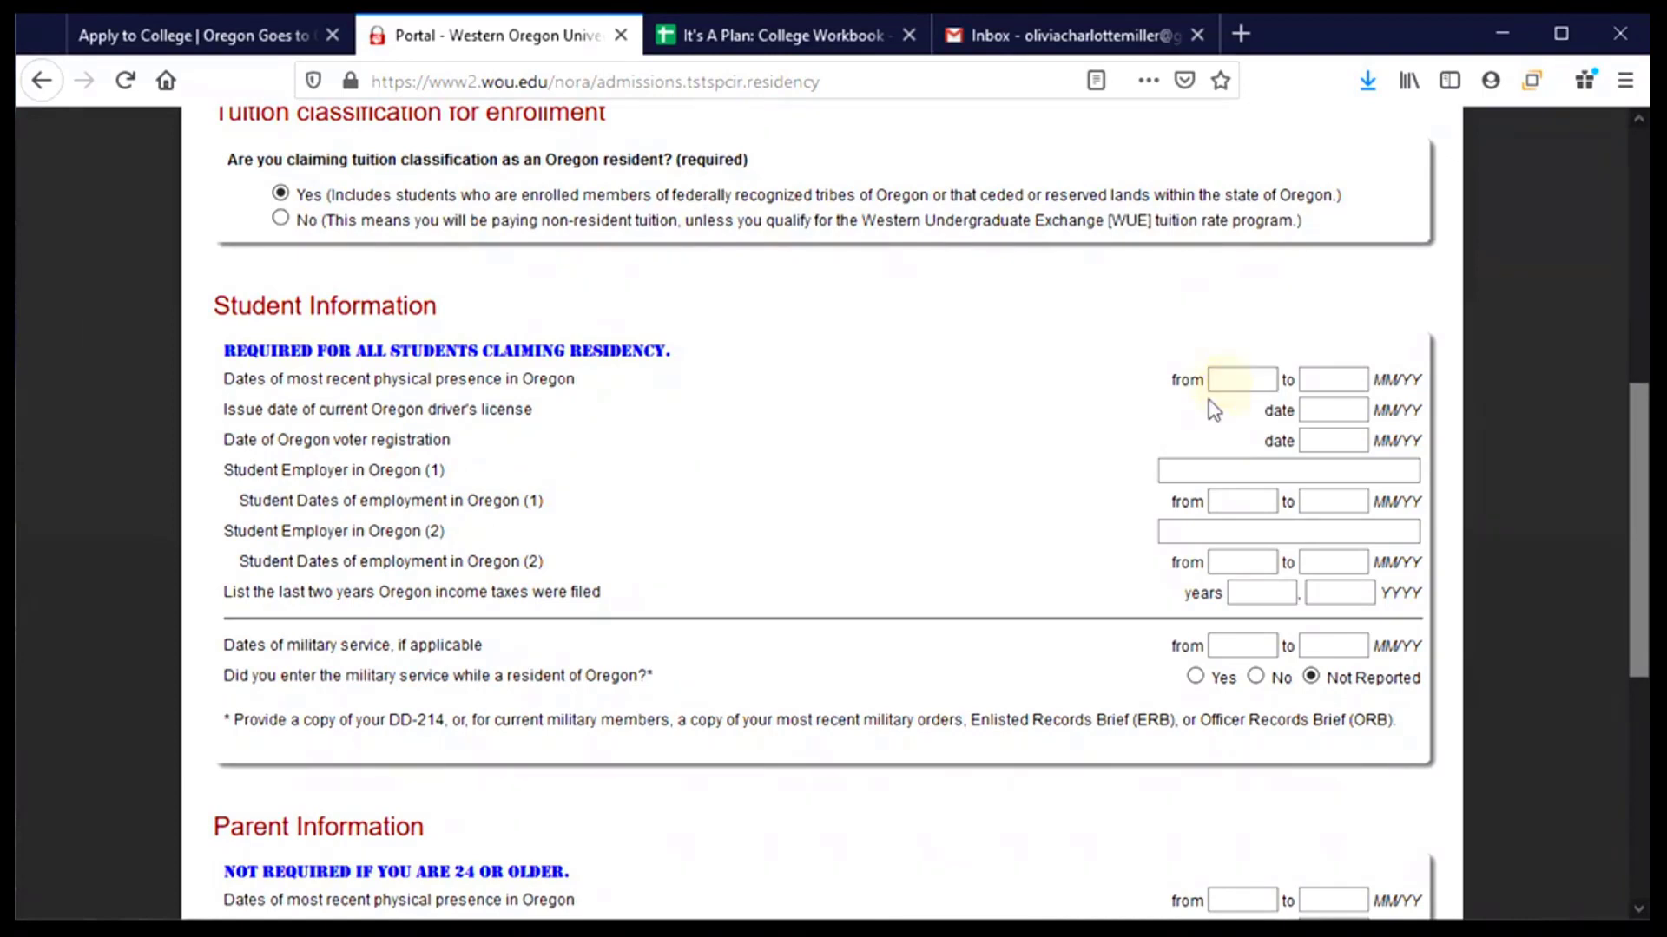
{"action": "type", "text": "01/2"}
{"action": "key", "text": "BackSpace"}
{"action": "type", "text": "03"}
{"action": "type", "text": "20"}
{"action": "left_click", "coordinate": [1324, 410]}
{"action": "scroll", "coordinate": [556, 452], "scroll_direction": "down", "scroll_amount": 2}
{"action": "scroll", "coordinate": [557, 453], "scroll_direction": "down", "scroll_amount": 3}
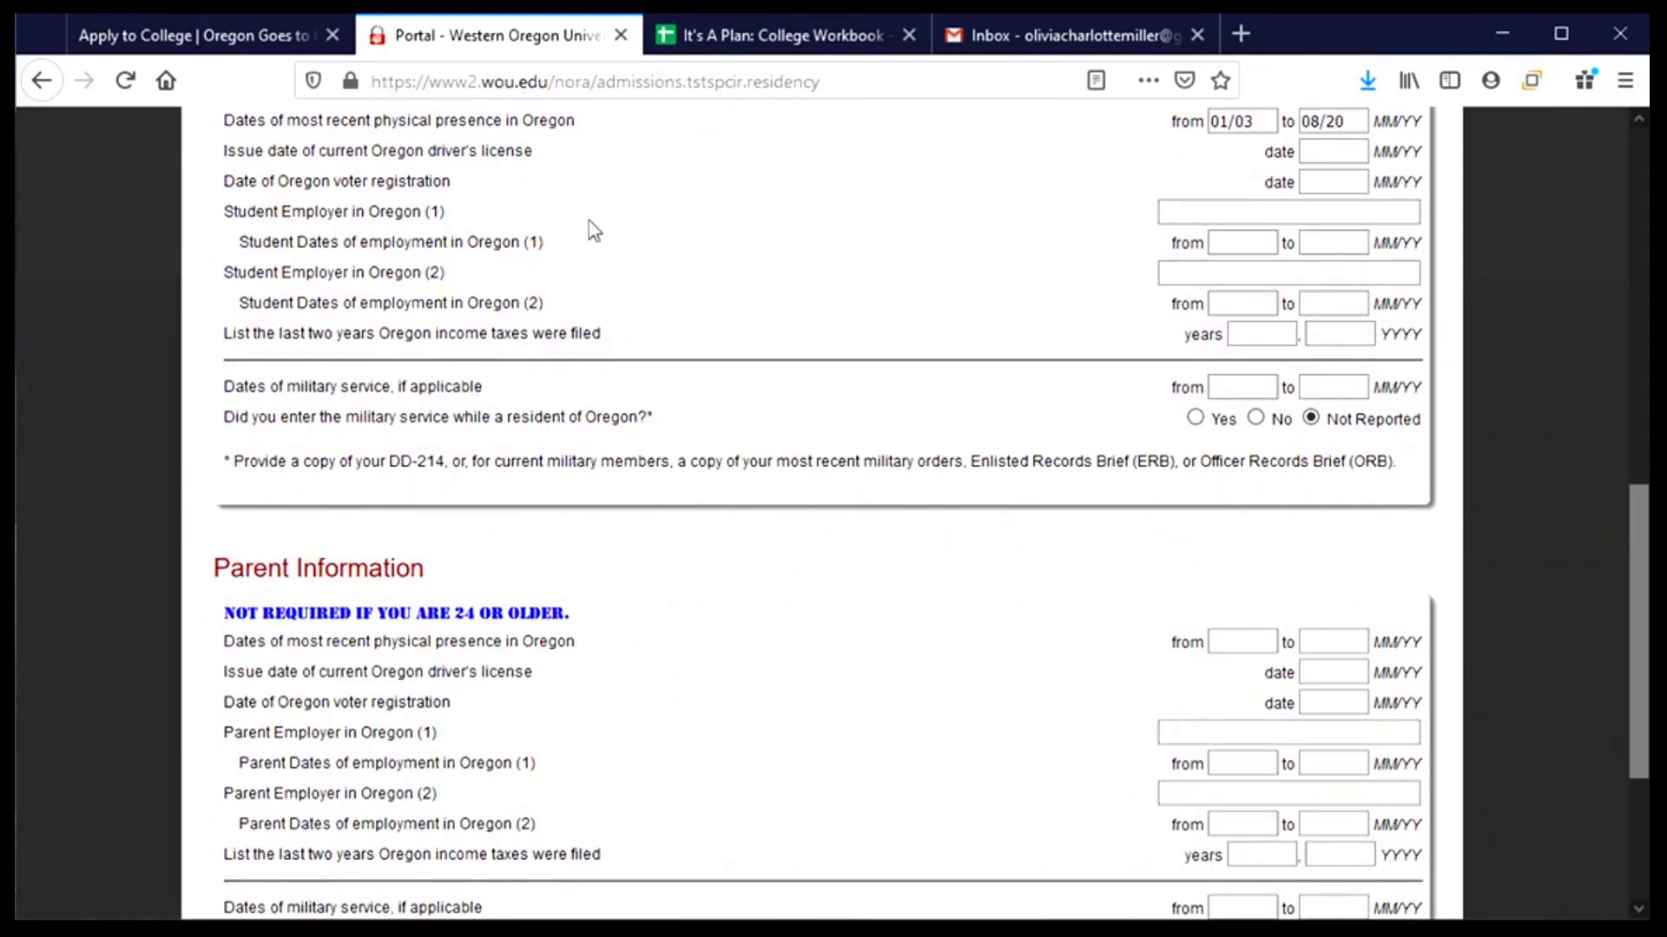
{"action": "left_click", "coordinate": [1283, 212]}
{"action": "scroll", "coordinate": [896, 328], "scroll_direction": "down", "scroll_amount": 3}
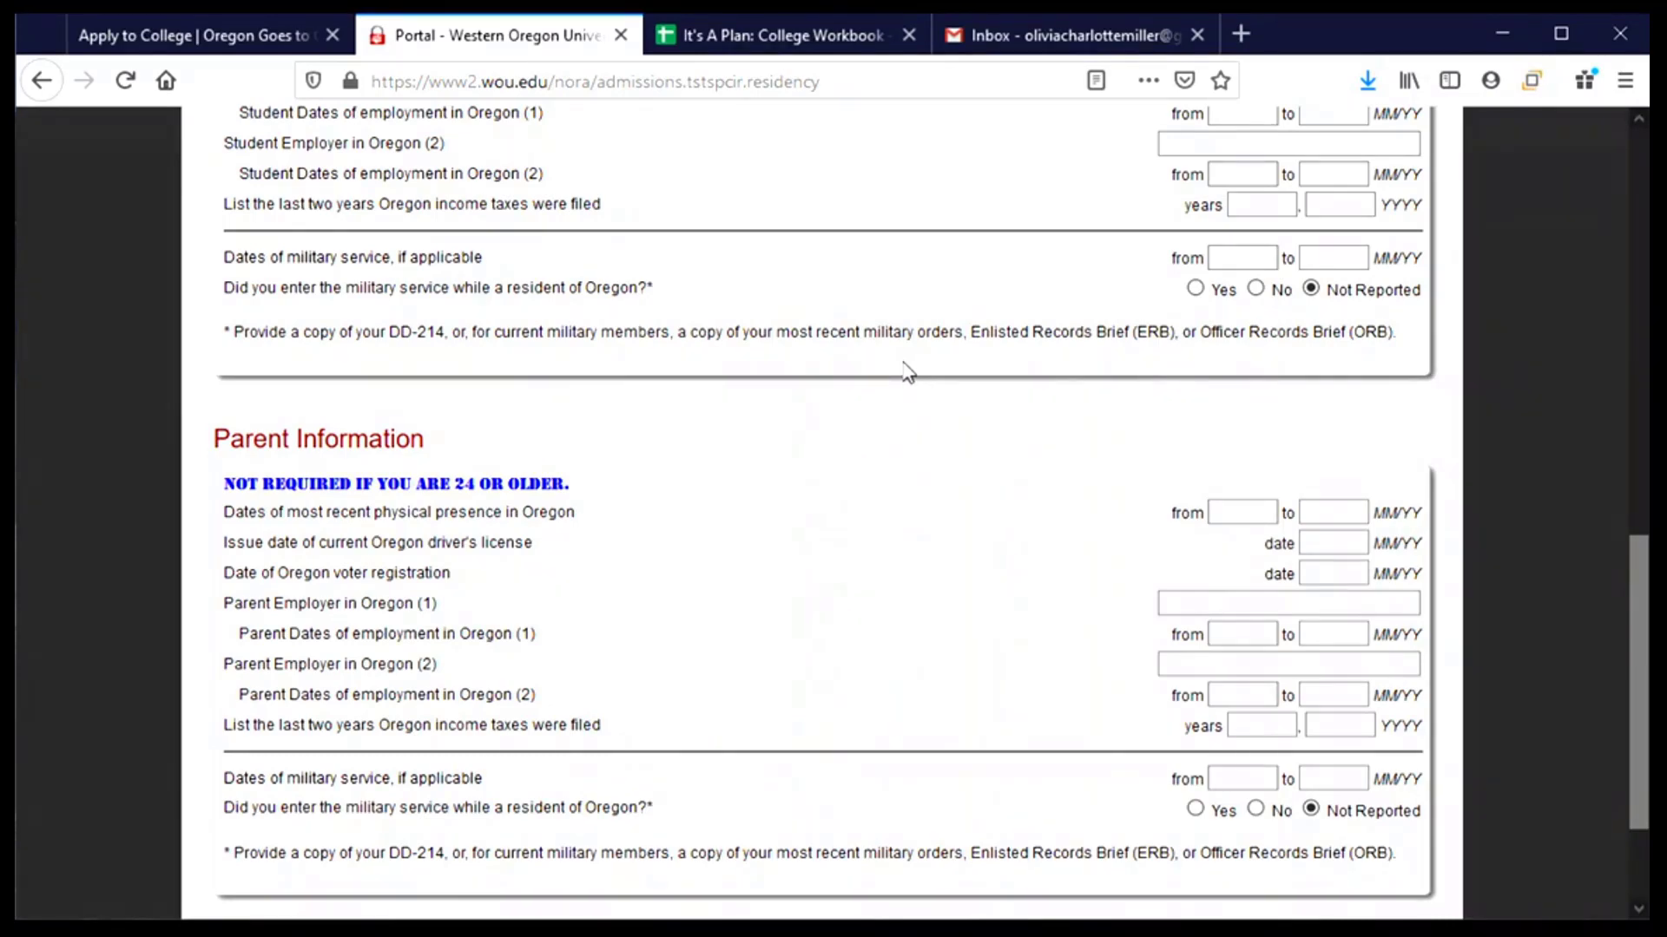
{"action": "scroll", "coordinate": [907, 372], "scroll_direction": "up", "scroll_amount": 3}
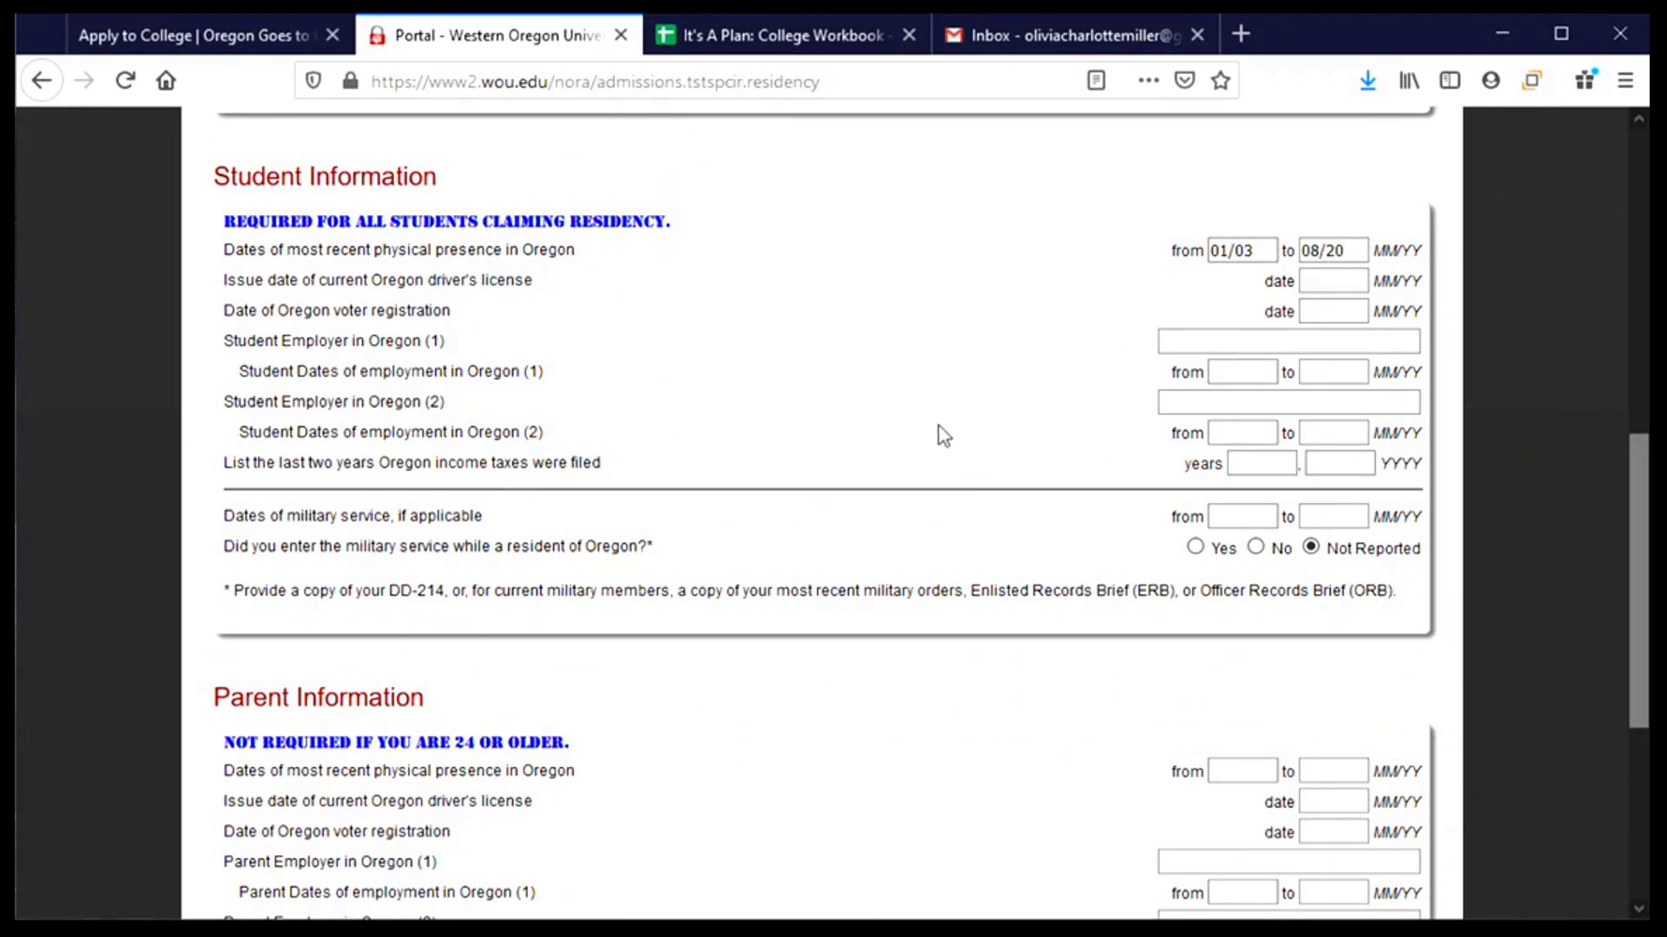
{"action": "scroll", "coordinate": [705, 400], "scroll_direction": "down", "scroll_amount": 5}
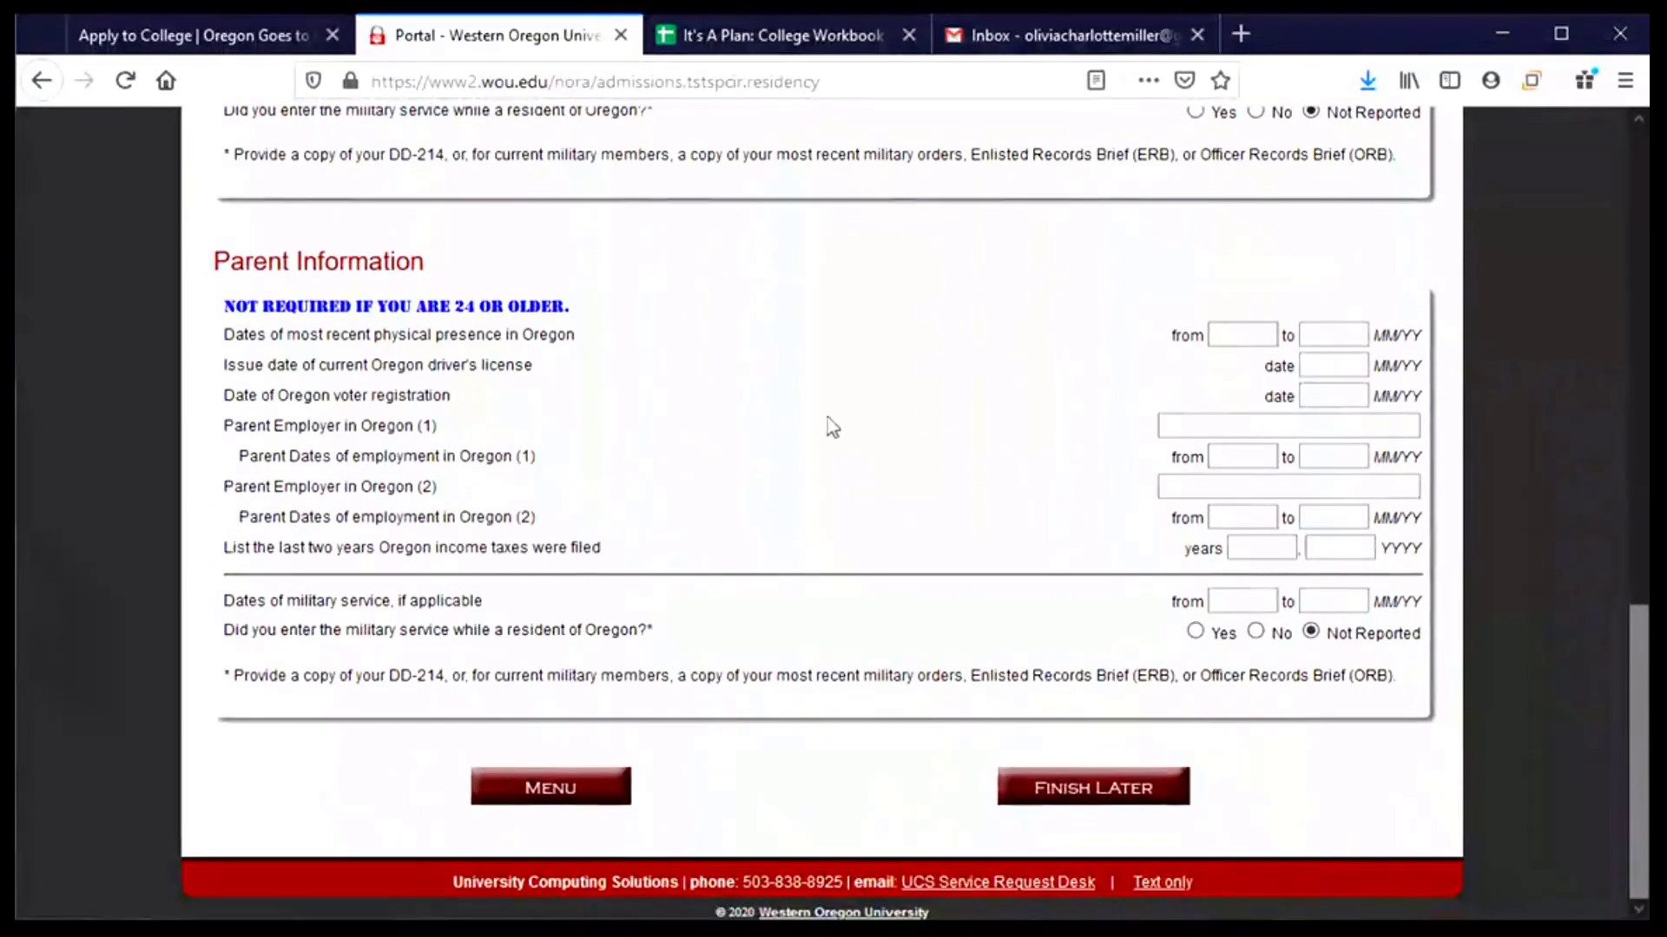
{"action": "scroll", "coordinate": [878, 454], "scroll_direction": "up", "scroll_amount": 5}
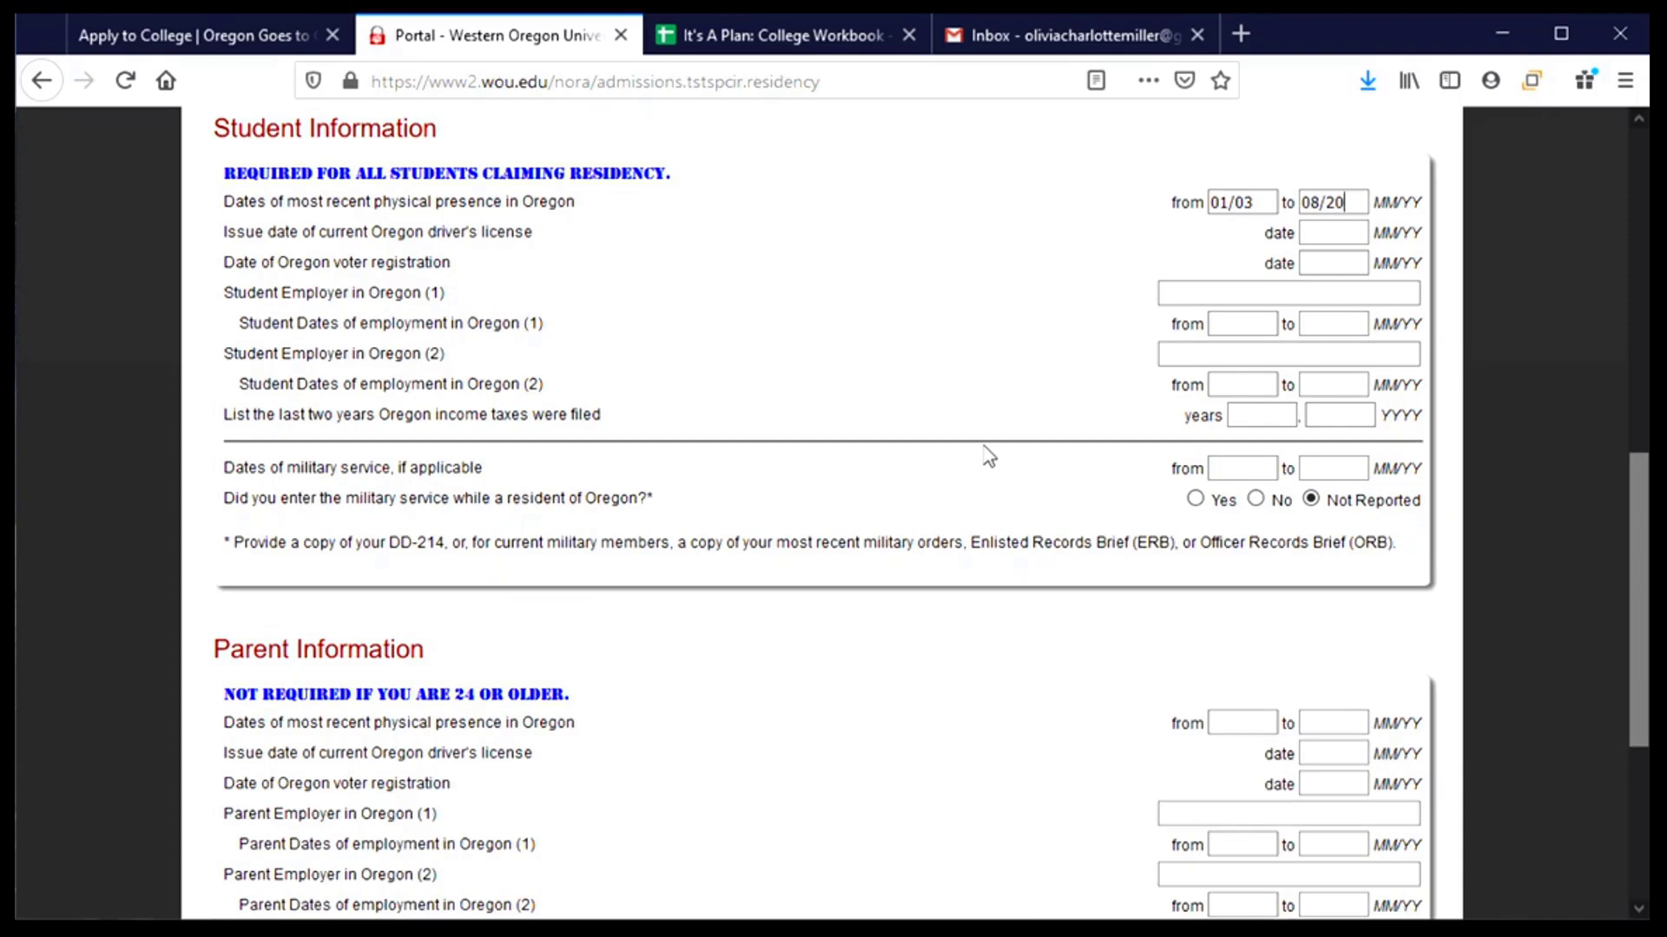
{"action": "scroll", "coordinate": [989, 456], "scroll_direction": "down", "scroll_amount": 5}
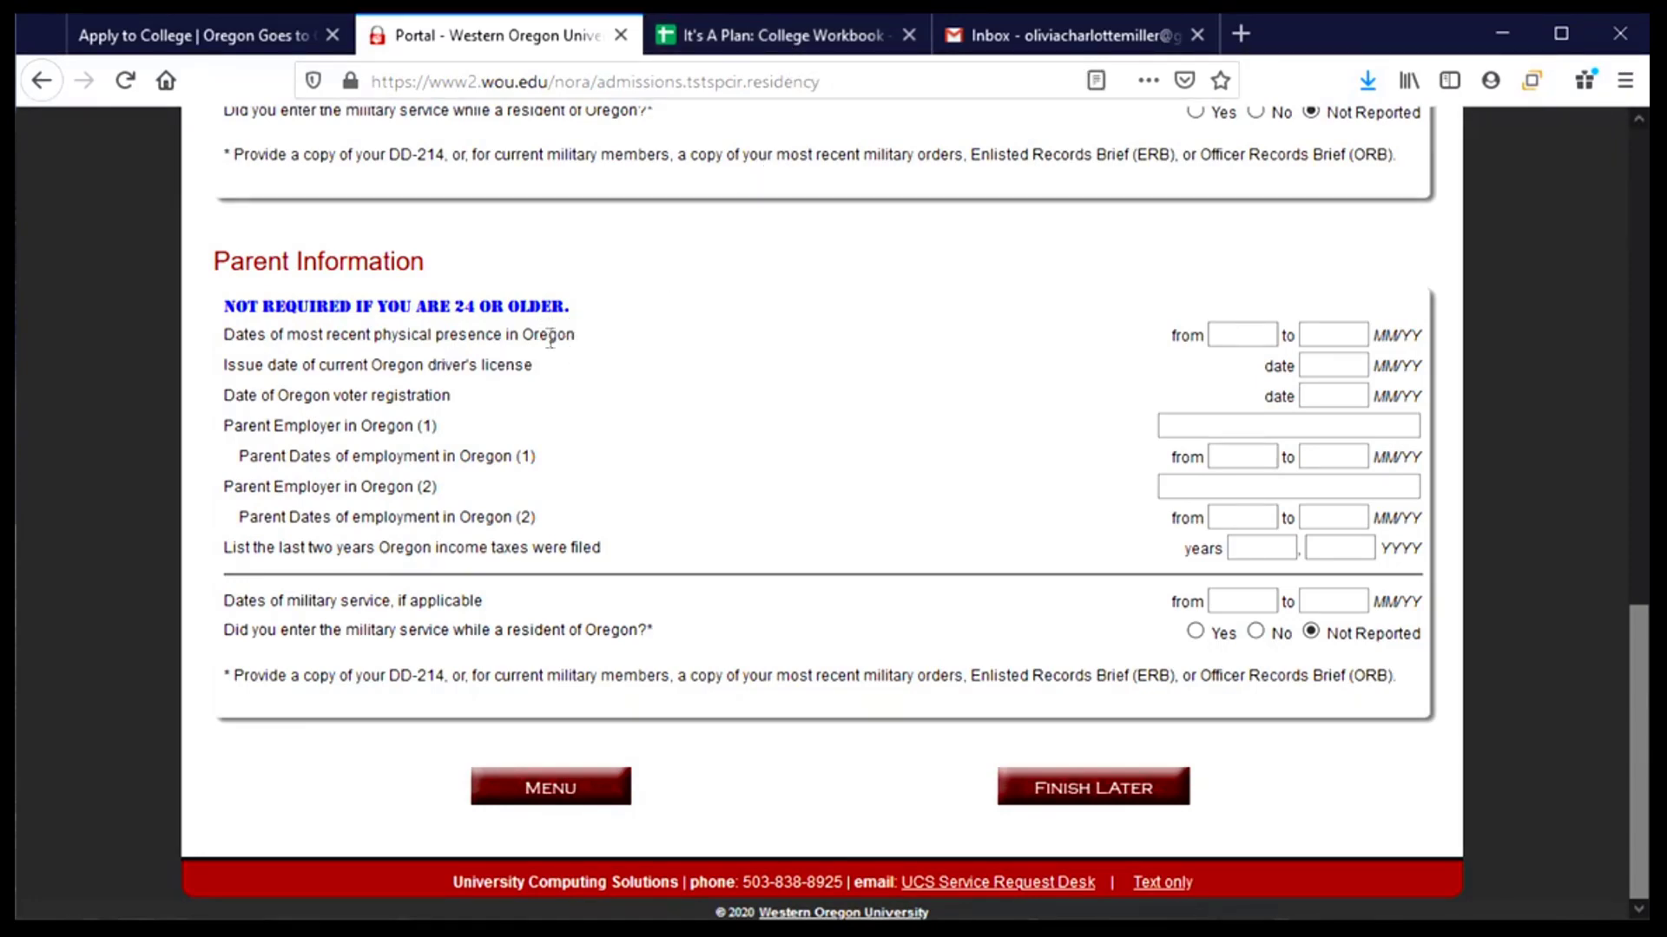
- Open the College Workbook's Applications sheet to look up the residency details
{"action": "left_click", "coordinate": [690, 21]}
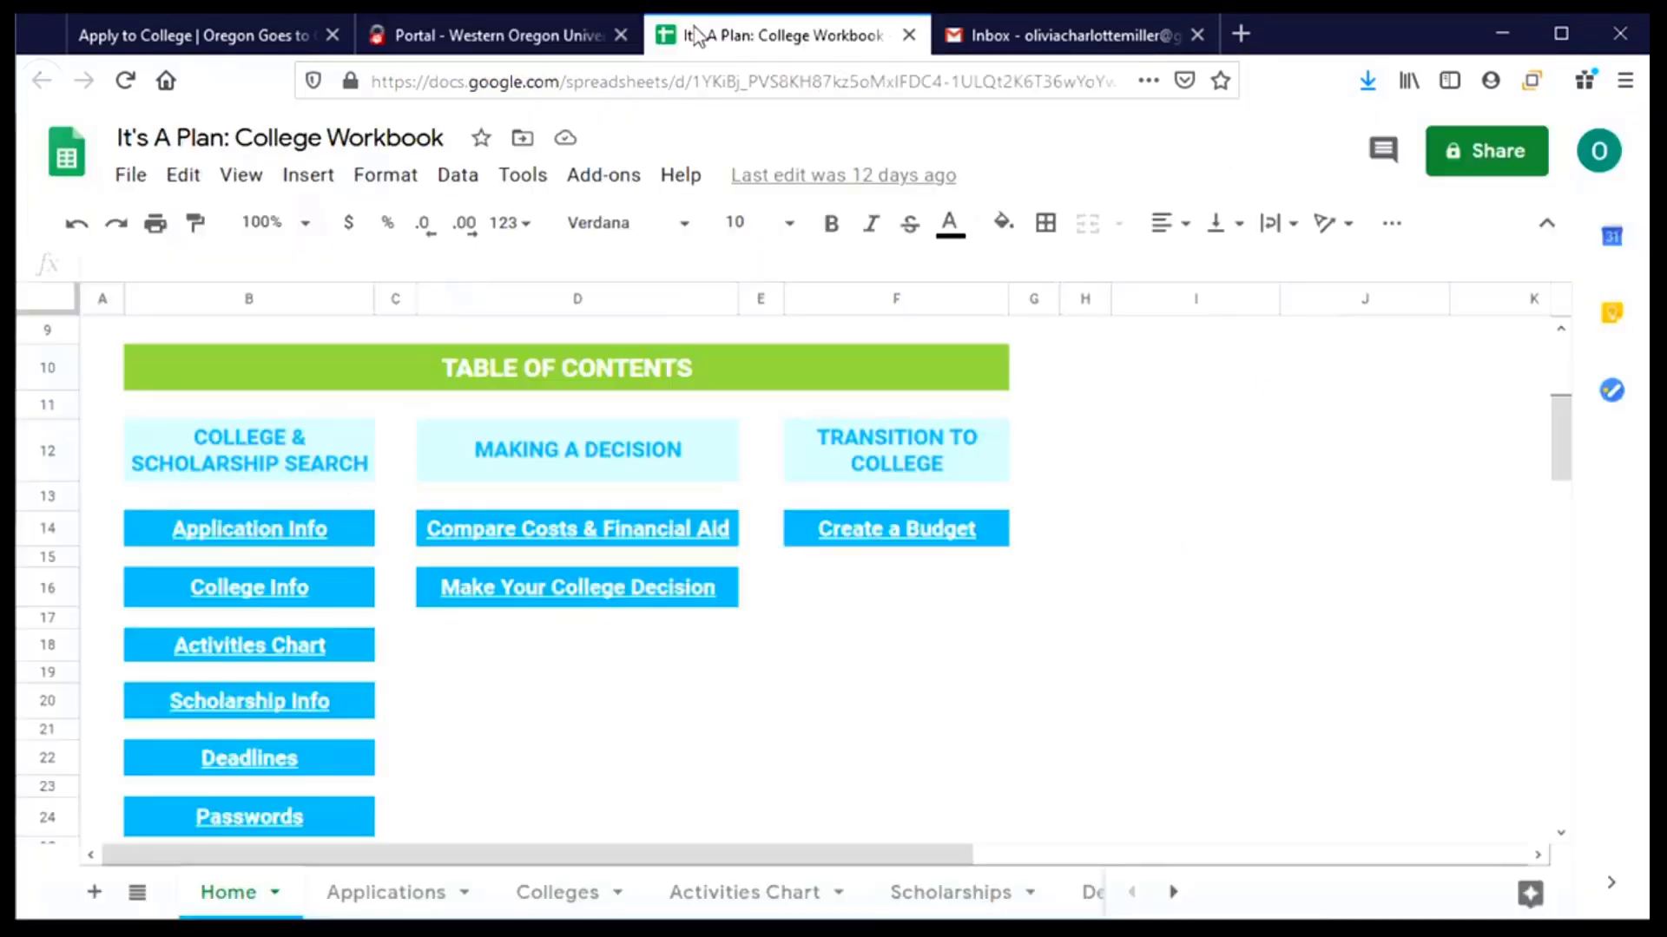
{"action": "left_click", "coordinate": [396, 894]}
{"action": "scroll", "coordinate": [580, 655], "scroll_direction": "down", "scroll_amount": 8}
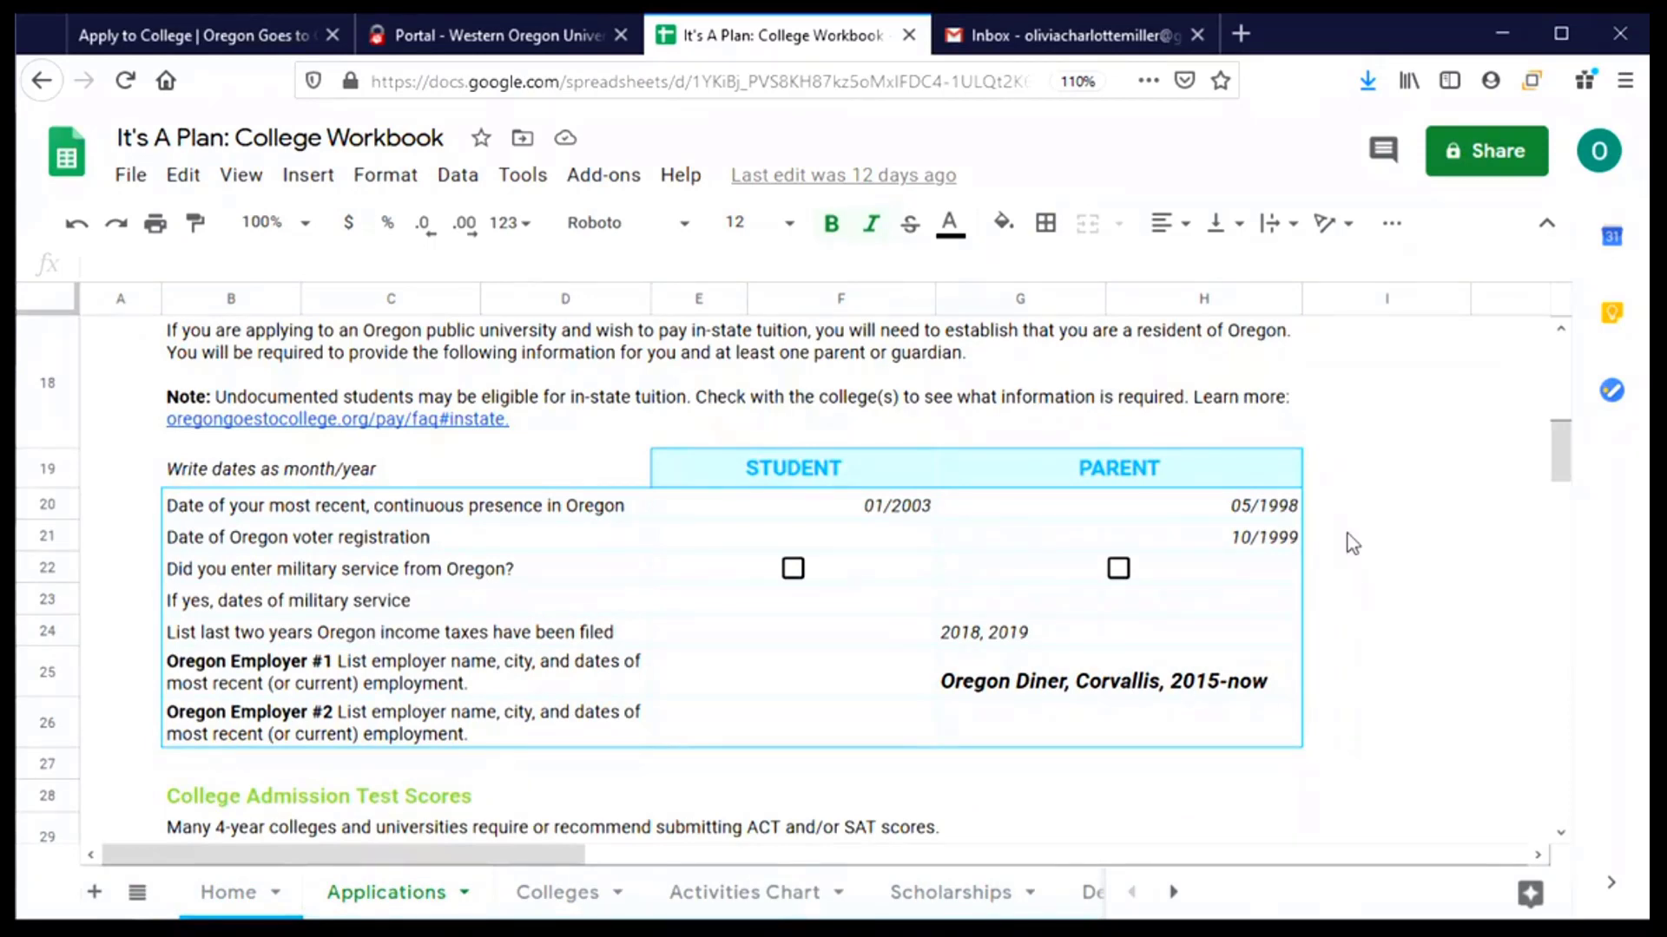
- Enter 05/98 to 08/20 as the parent's Oregon physical presence dates
{"action": "left_click", "coordinate": [457, 36]}
{"action": "left_click", "coordinate": [1255, 335]}
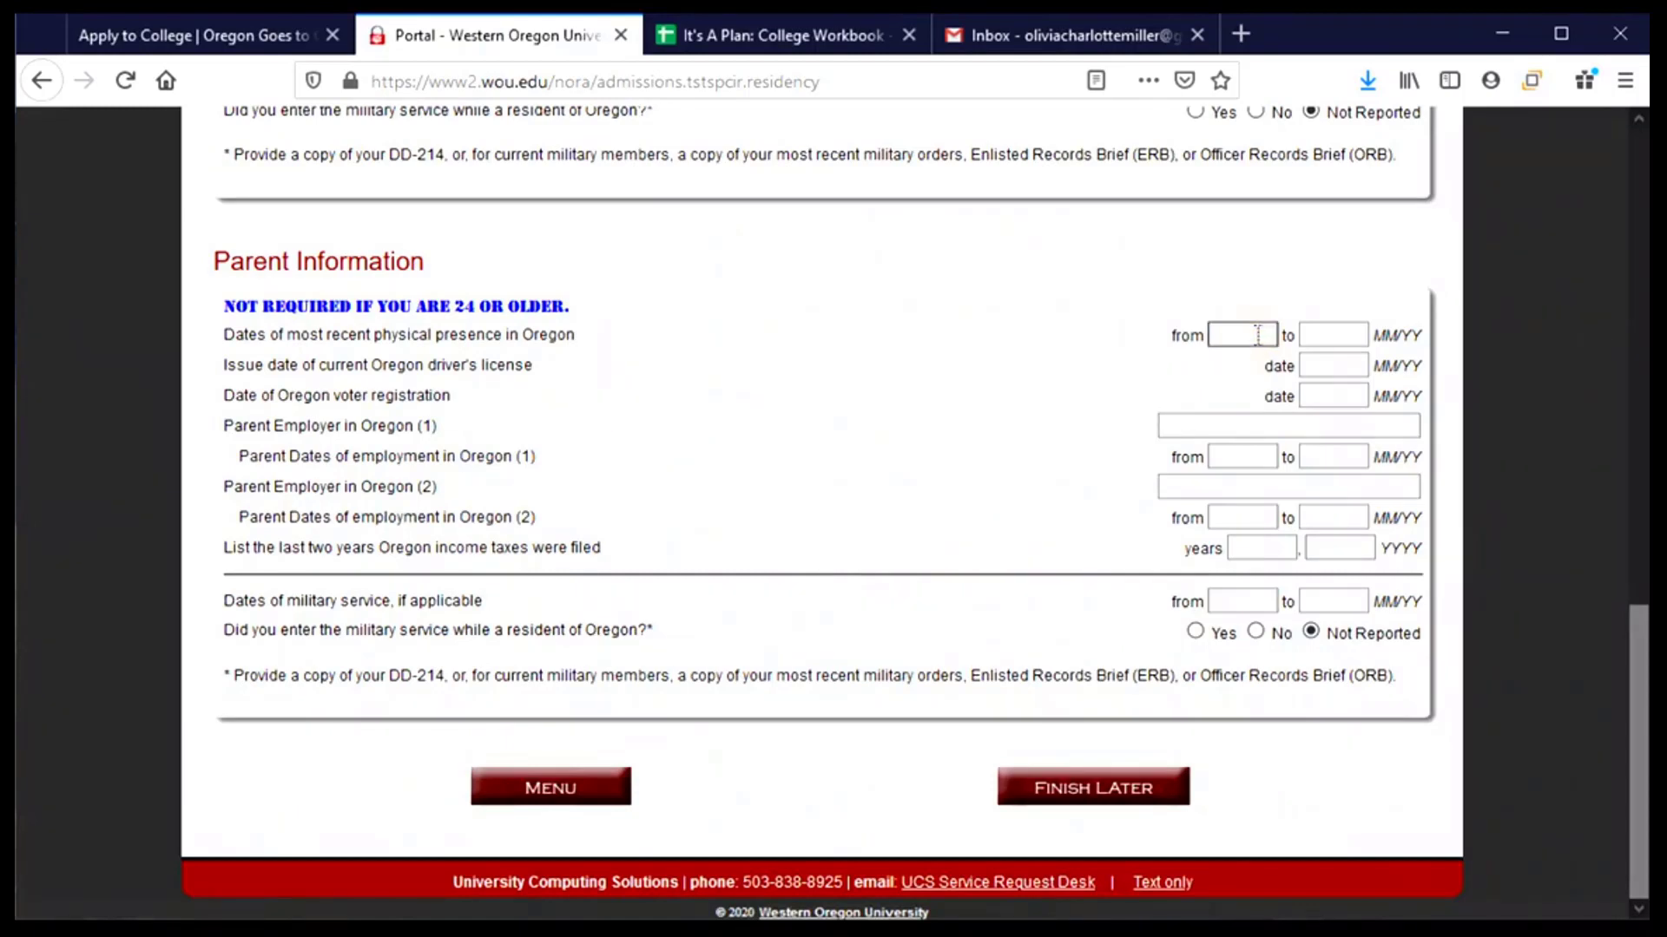
{"action": "type", "text": "05"}
{"action": "key", "text": "shift+Tab"}
{"action": "type", "text": "05/"}
{"action": "type", "text": "98"}
{"action": "type", "text": "08/20"}
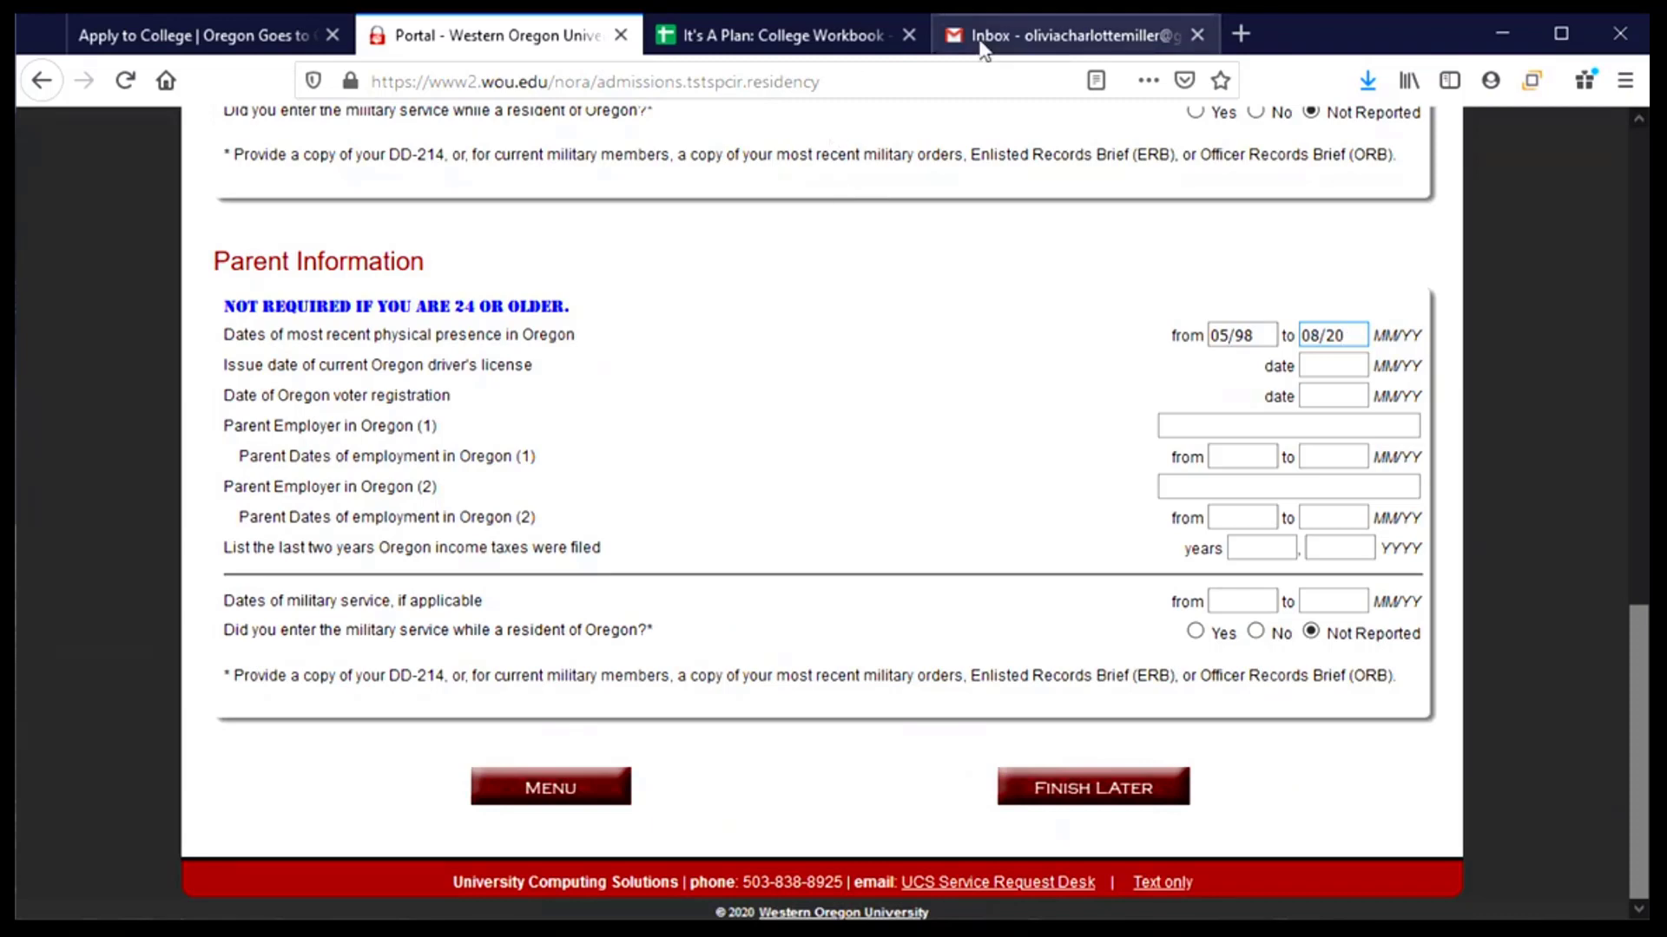
{"action": "left_click", "coordinate": [825, 45]}
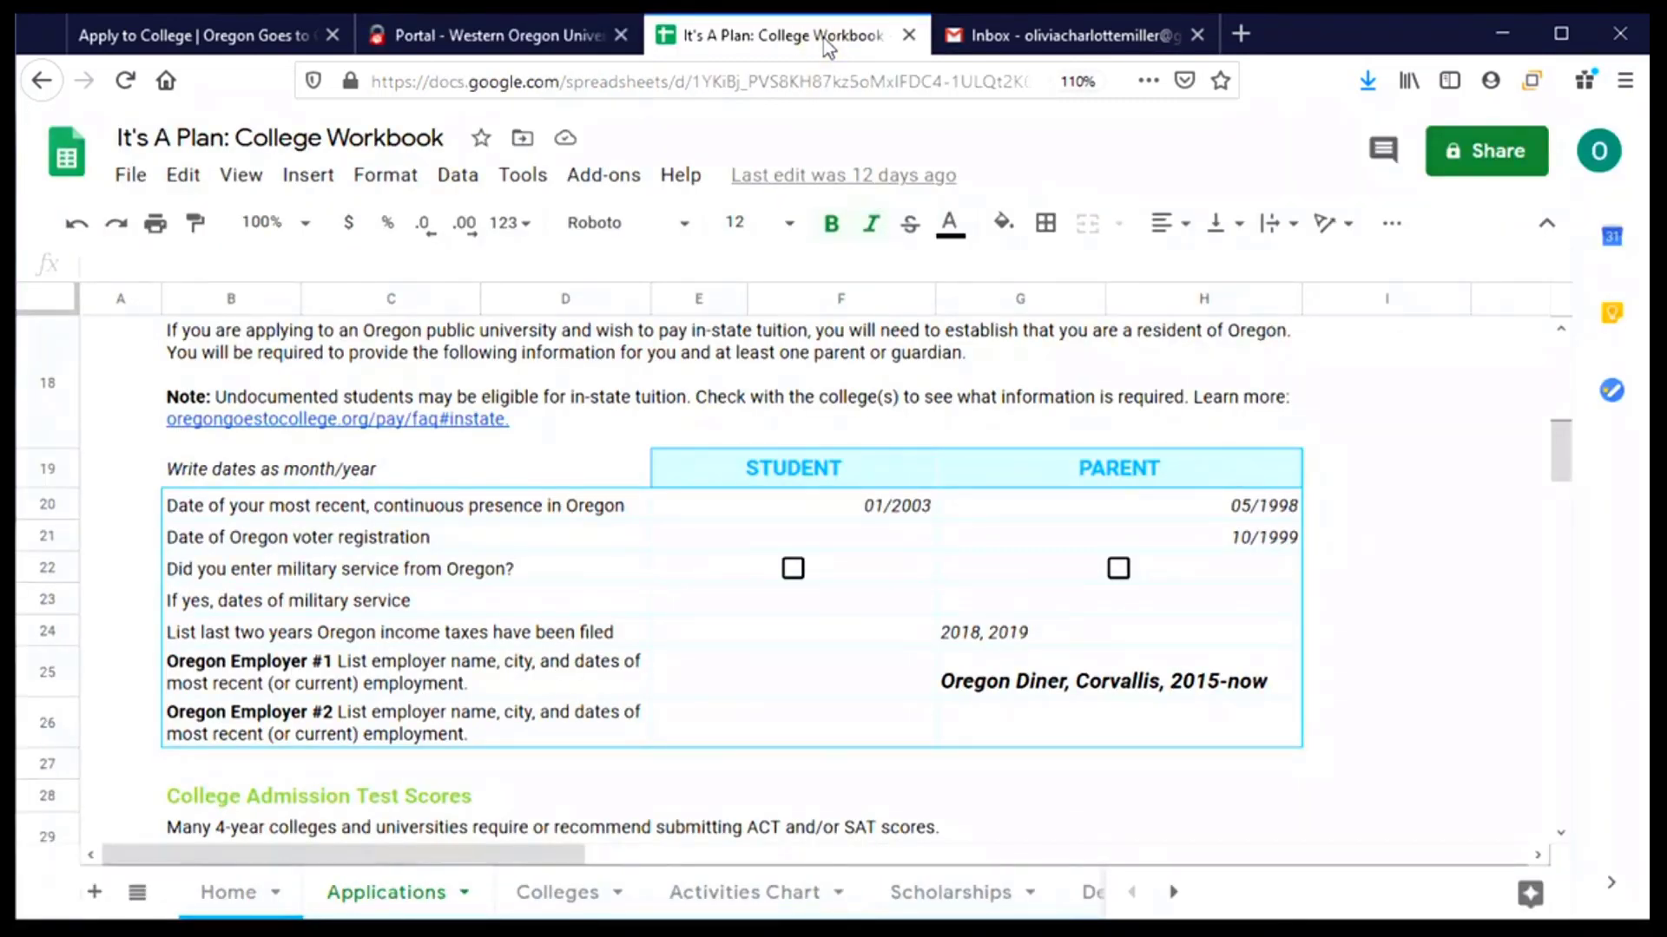
- Enter 05/98 as the parent's driver's license issue date
{"action": "left_click", "coordinate": [462, 28]}
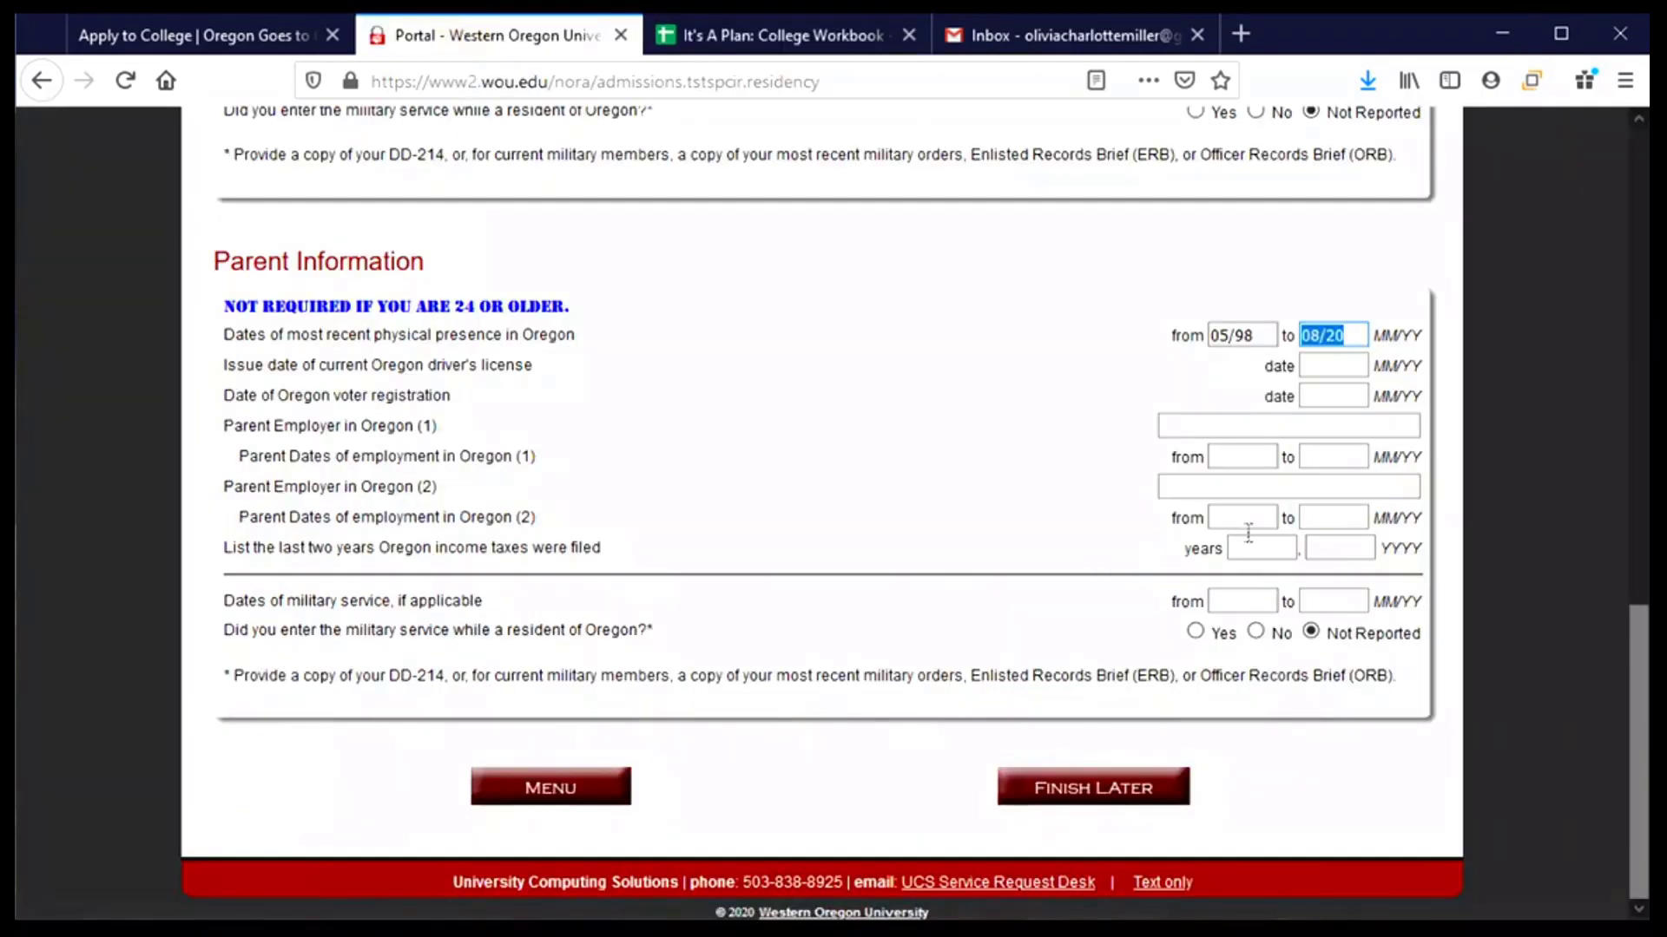
{"action": "left_click", "coordinate": [1340, 365]}
{"action": "type", "text": "05/1"}
{"action": "key", "text": "BackSpace"}
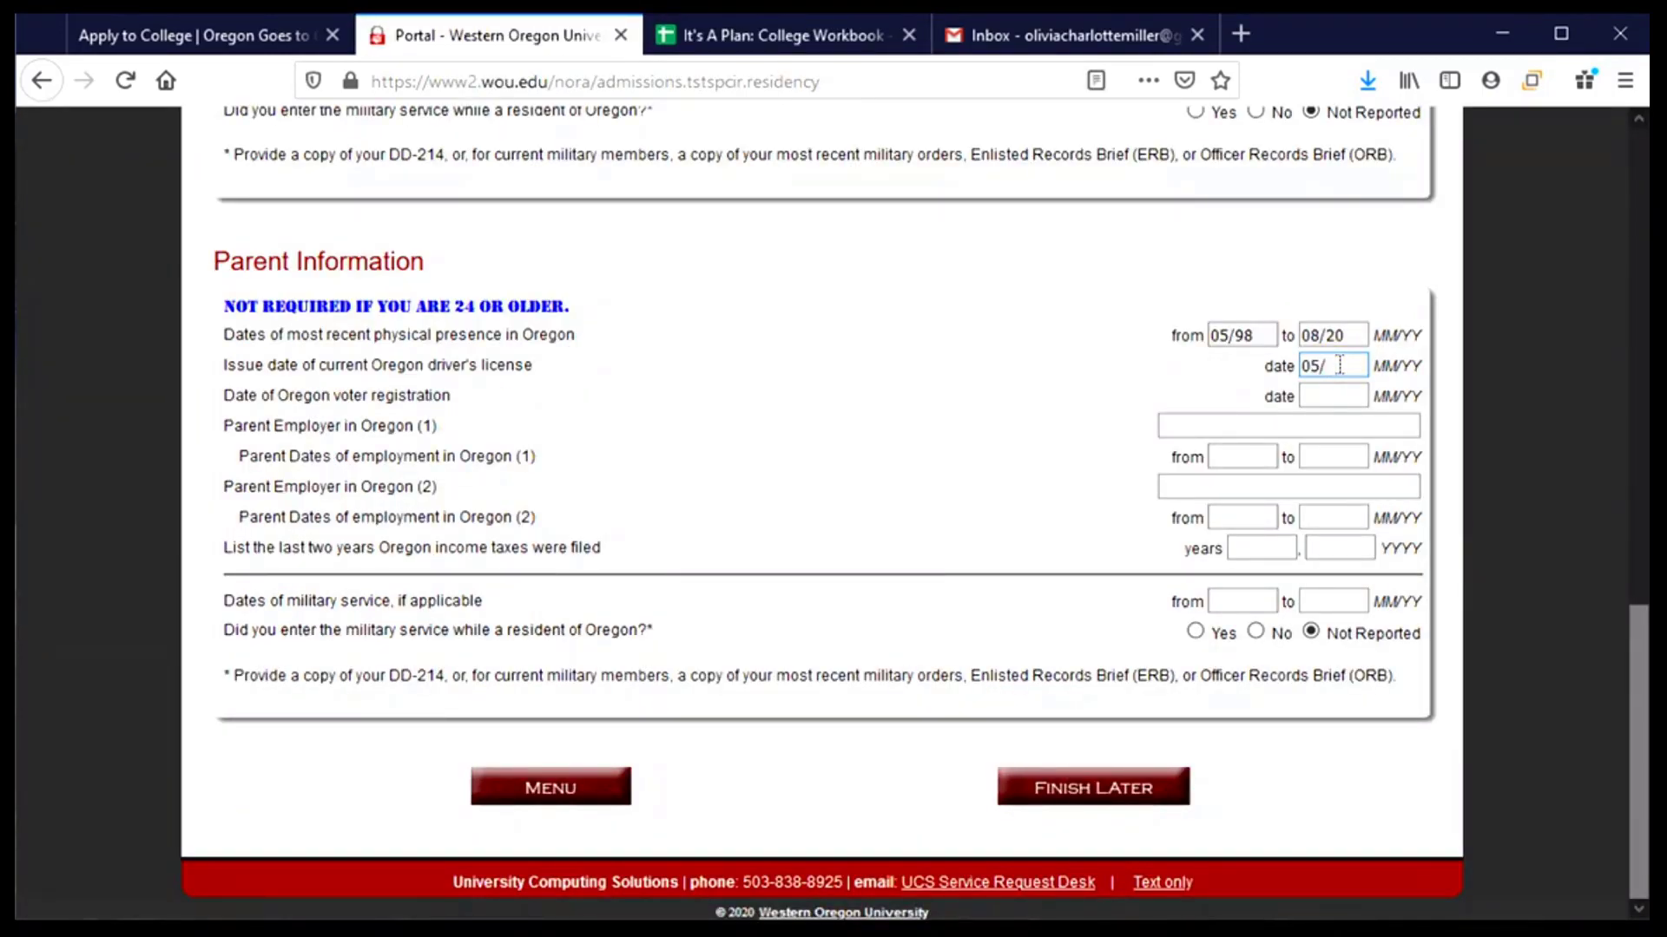
{"action": "type", "text": "98"}
- Fill in parent Employer (1) as Corvallis Diner, employed 01/15 to 08/20
{"action": "left_click", "coordinate": [1178, 422]}
{"action": "type", "text": "Corvallis Diner"}
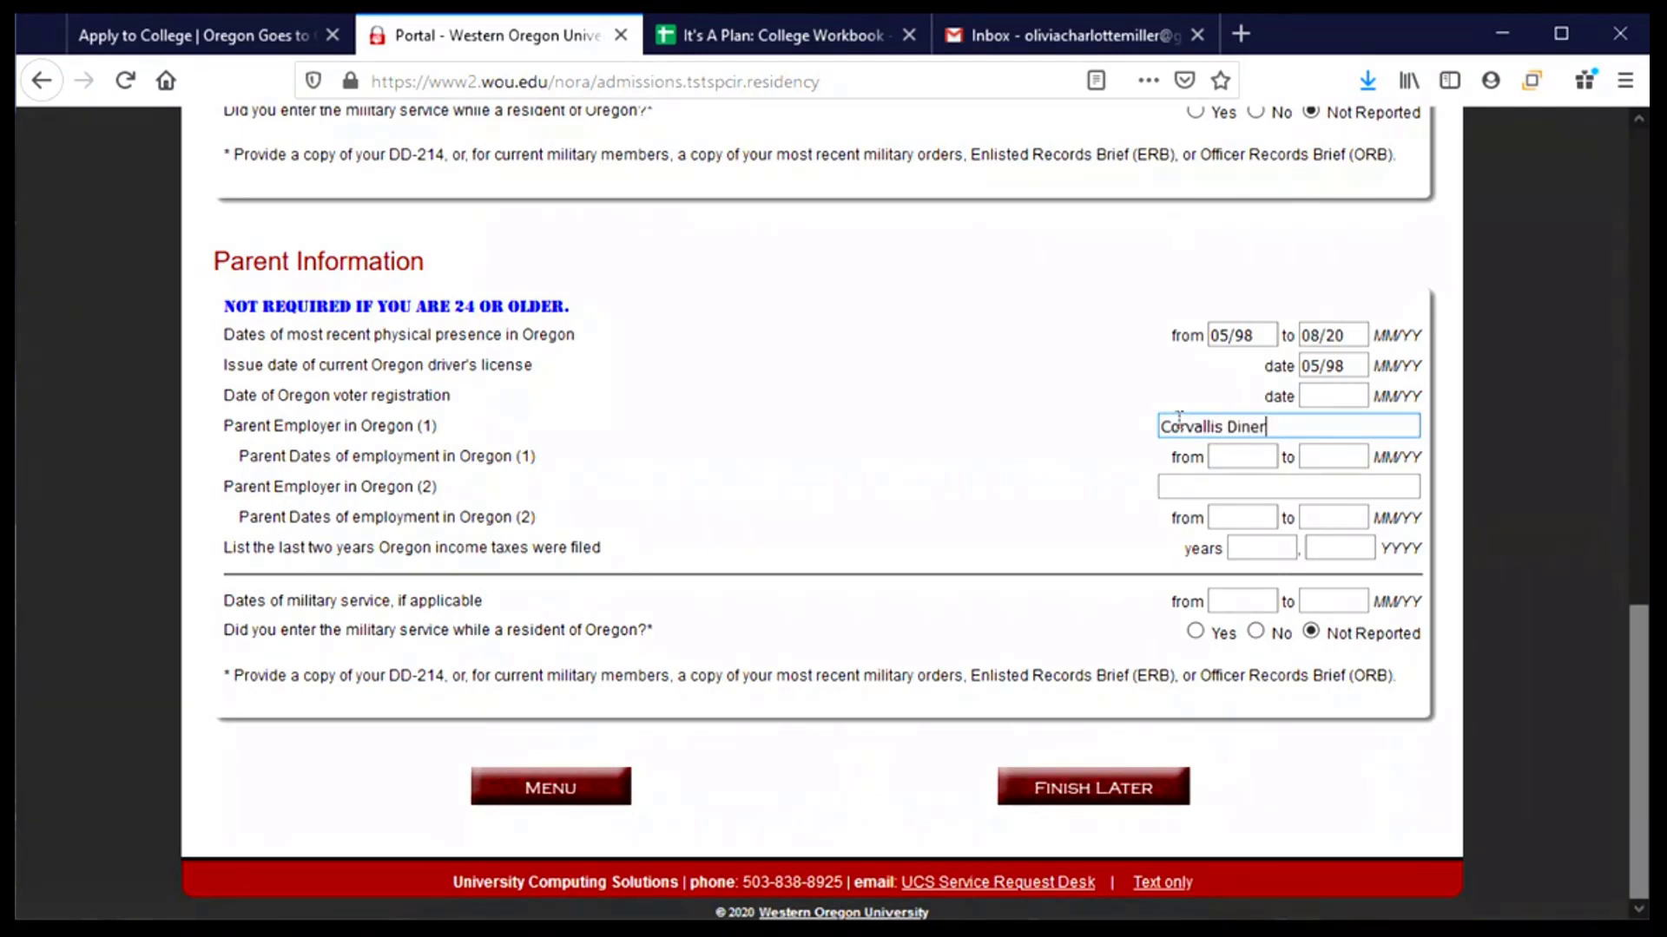
{"action": "left_click", "coordinate": [729, 37]}
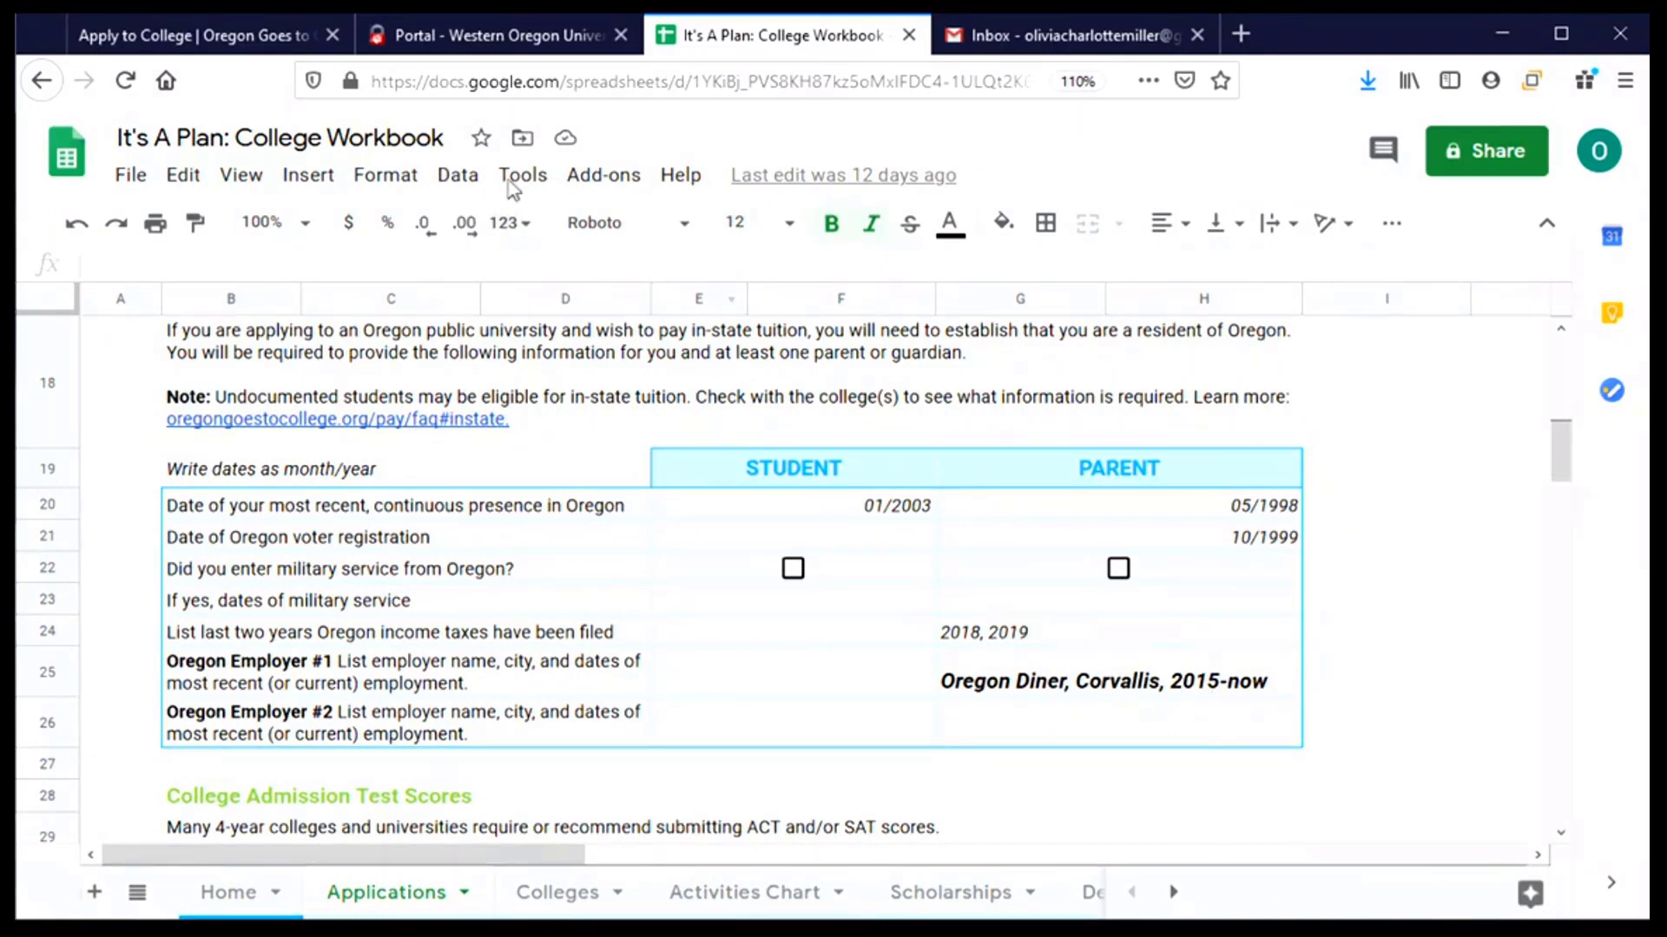
{"action": "left_click", "coordinate": [501, 34]}
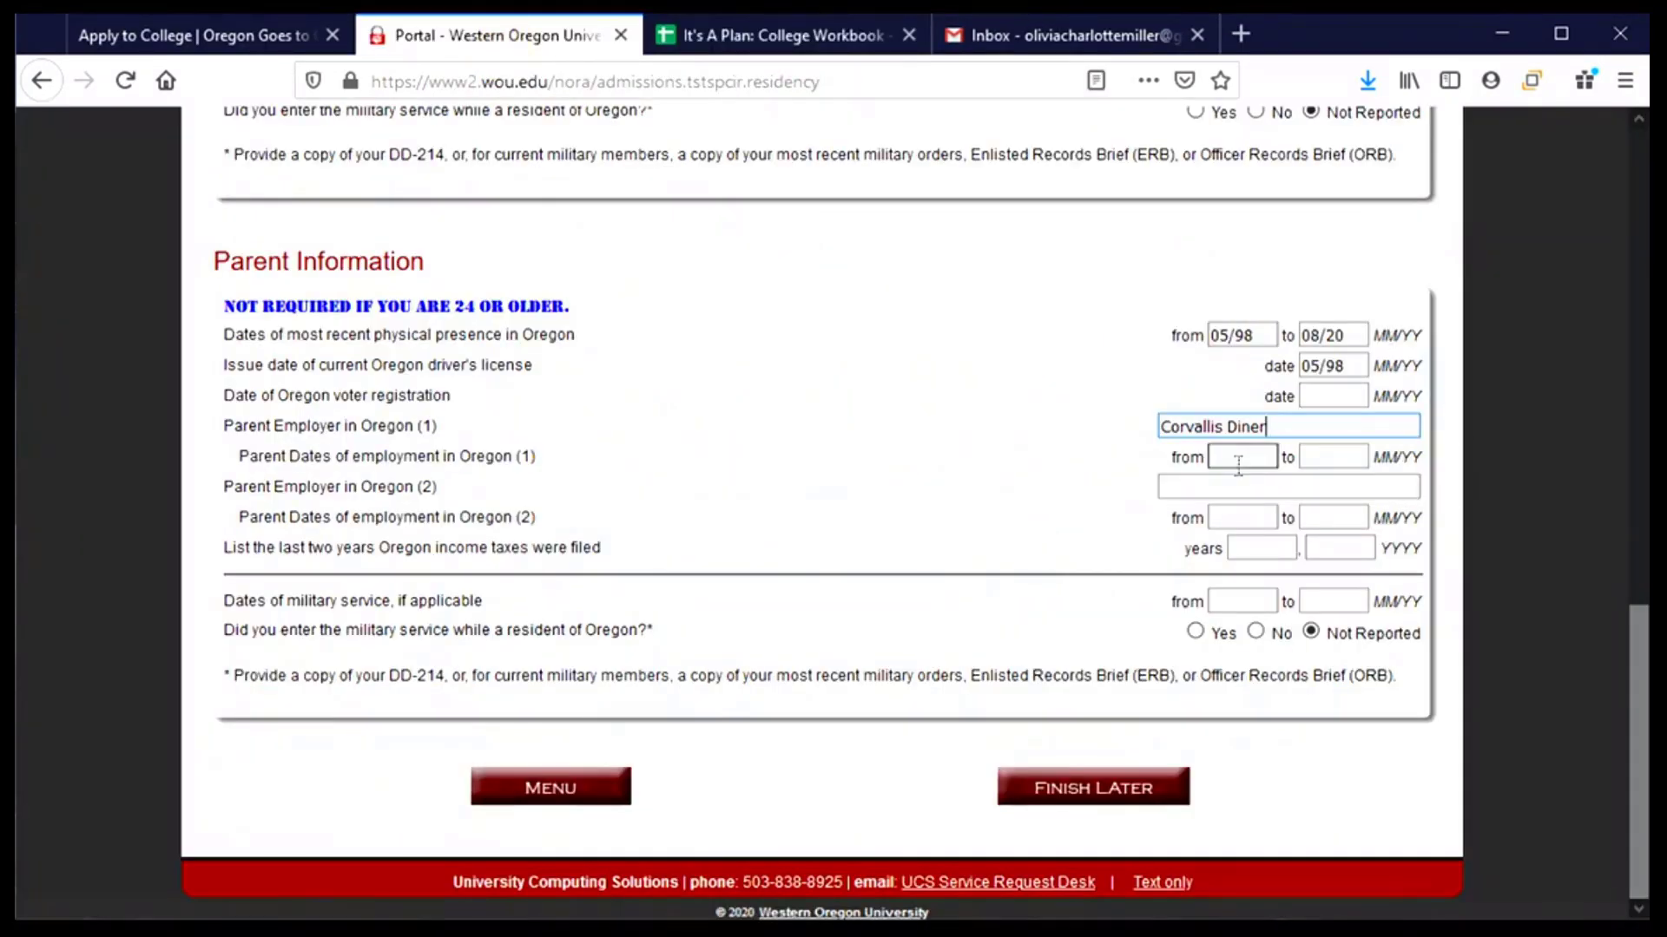
{"action": "left_click", "coordinate": [1241, 457]}
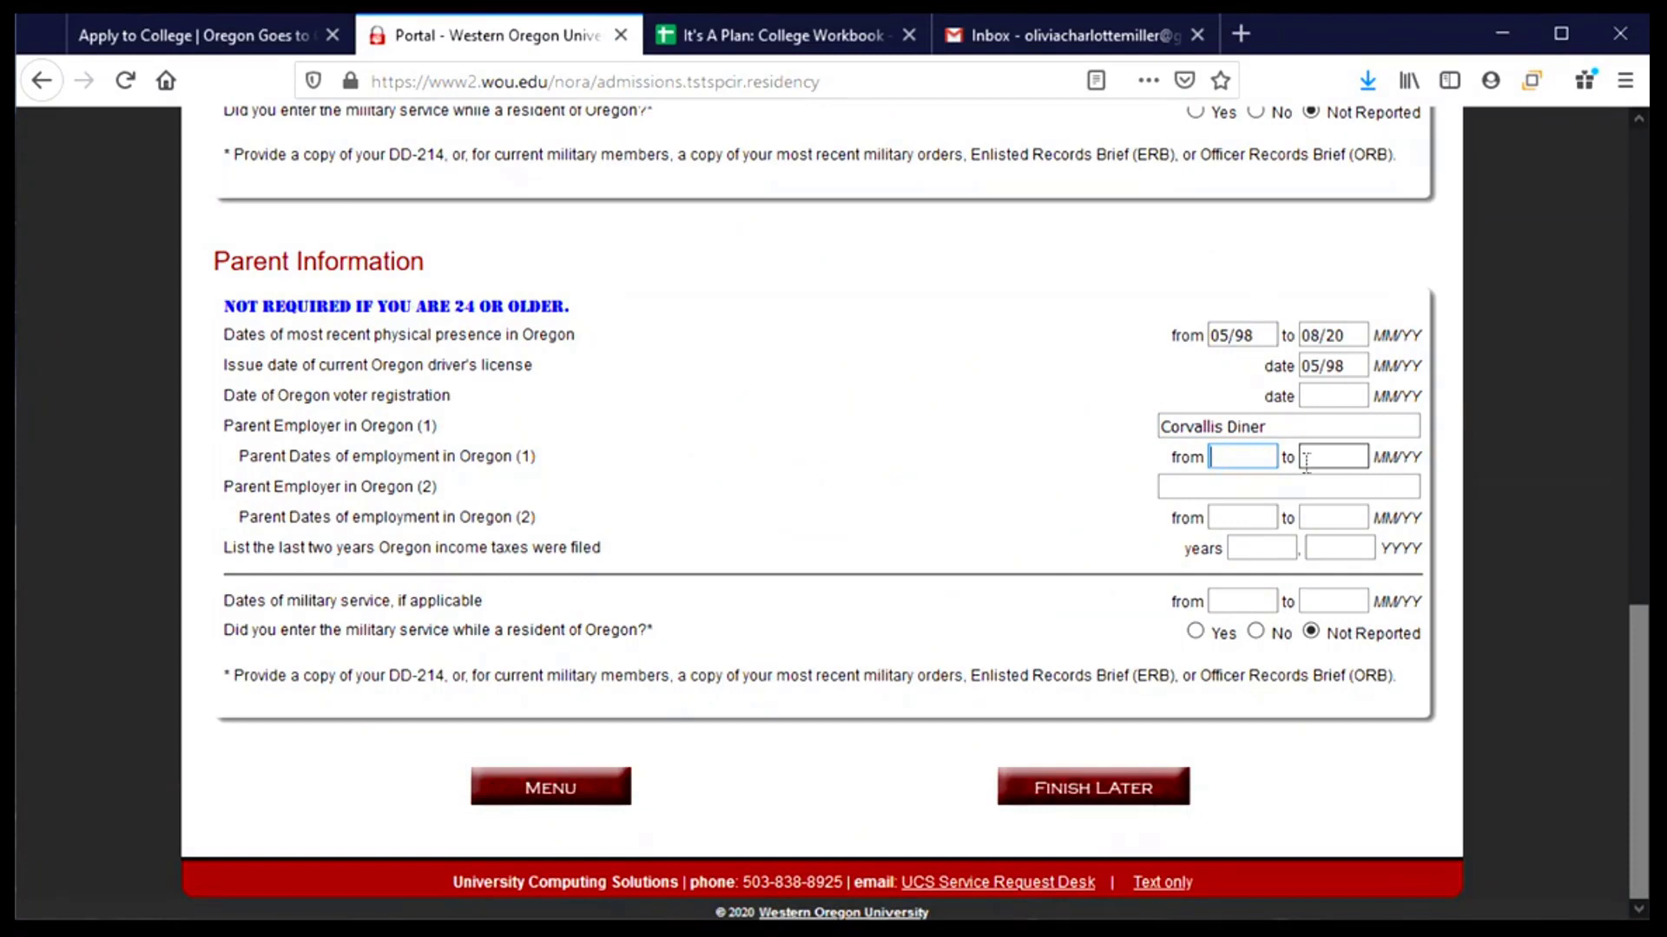
{"action": "type", "text": "01/15"}
{"action": "left_click", "coordinate": [1307, 463]}
{"action": "type", "text": "08/20"}
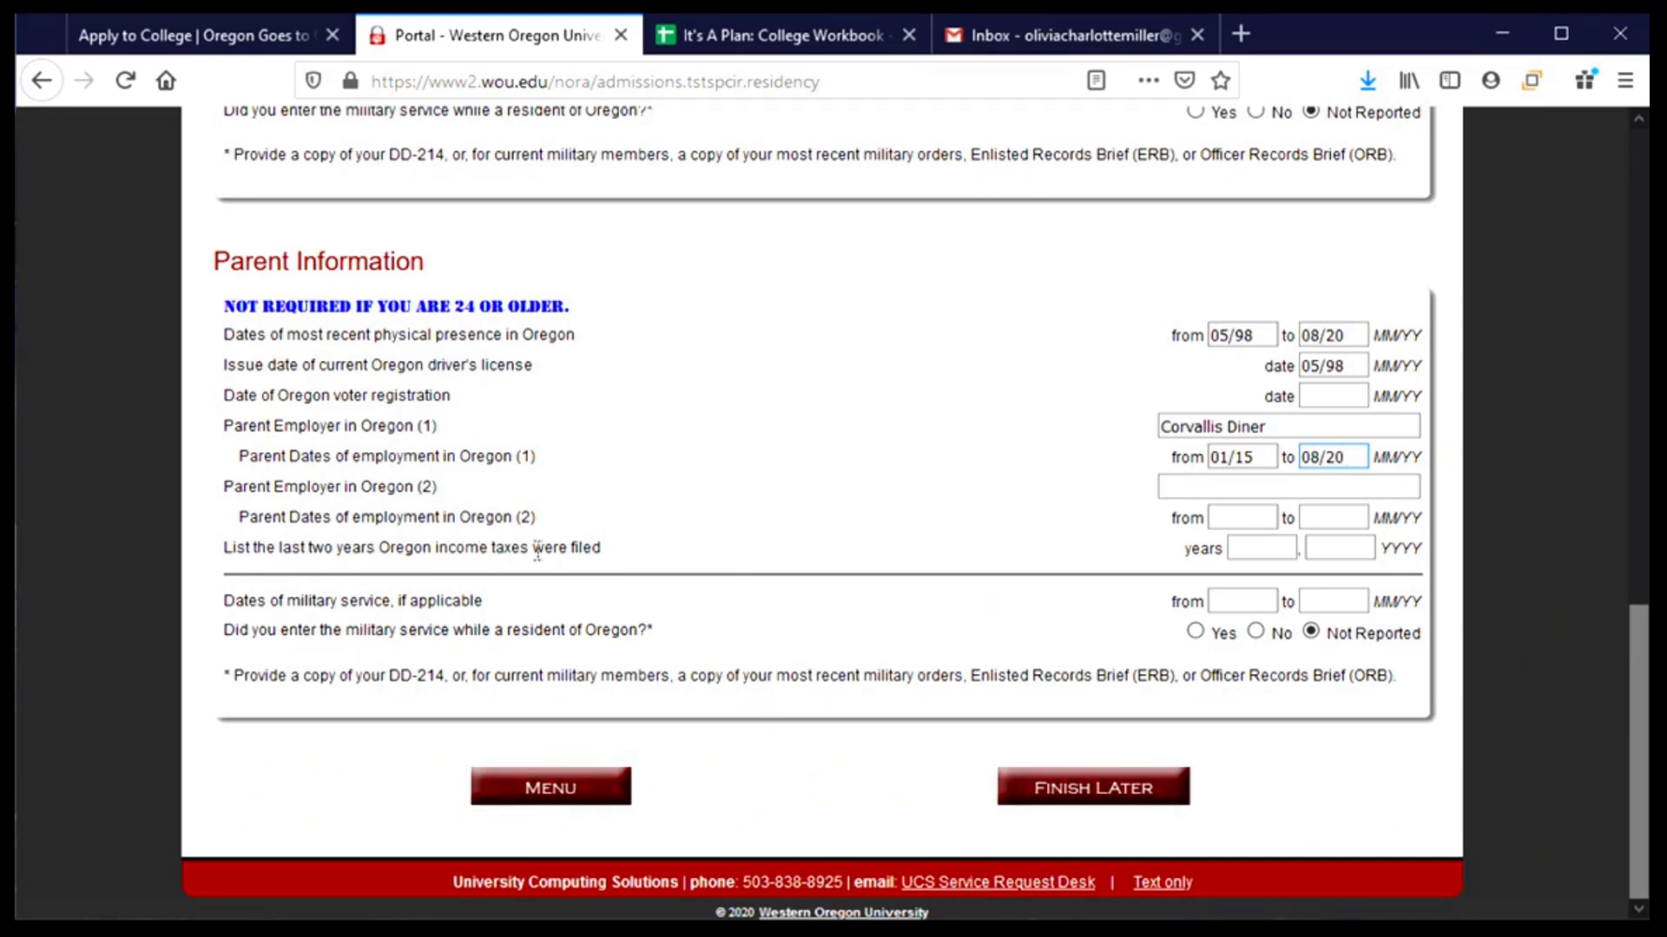
- Enter 2018 and 2019 as the parent's Oregon tax filing years
{"action": "left_click", "coordinate": [777, 37]}
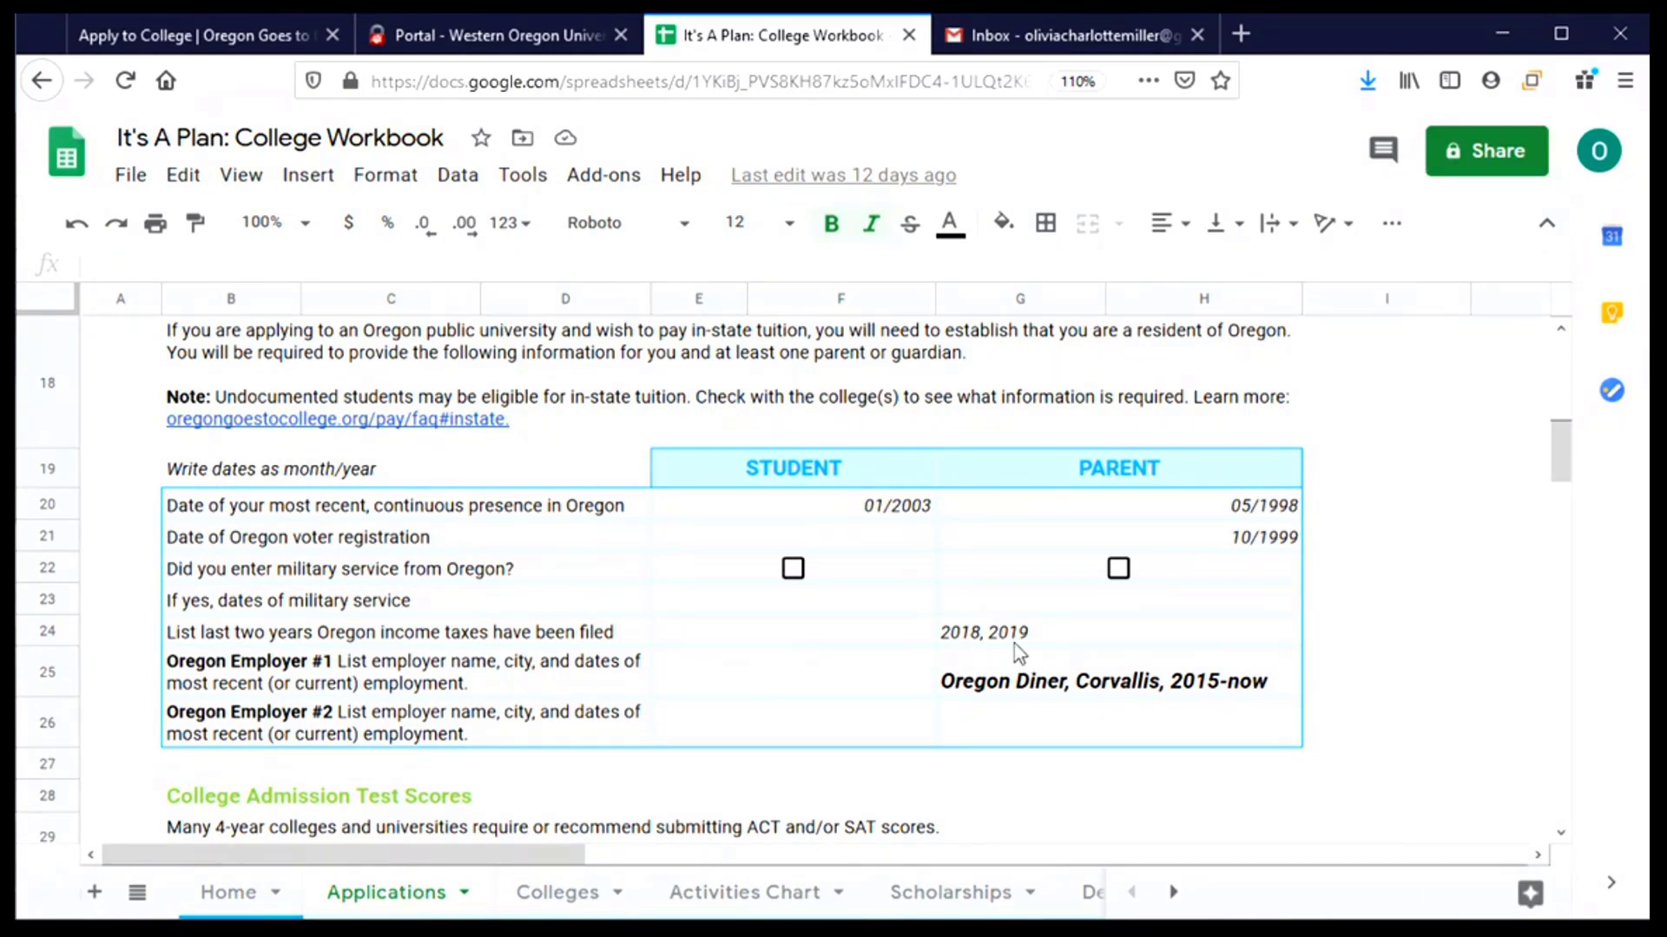
{"action": "left_click", "coordinate": [483, 35]}
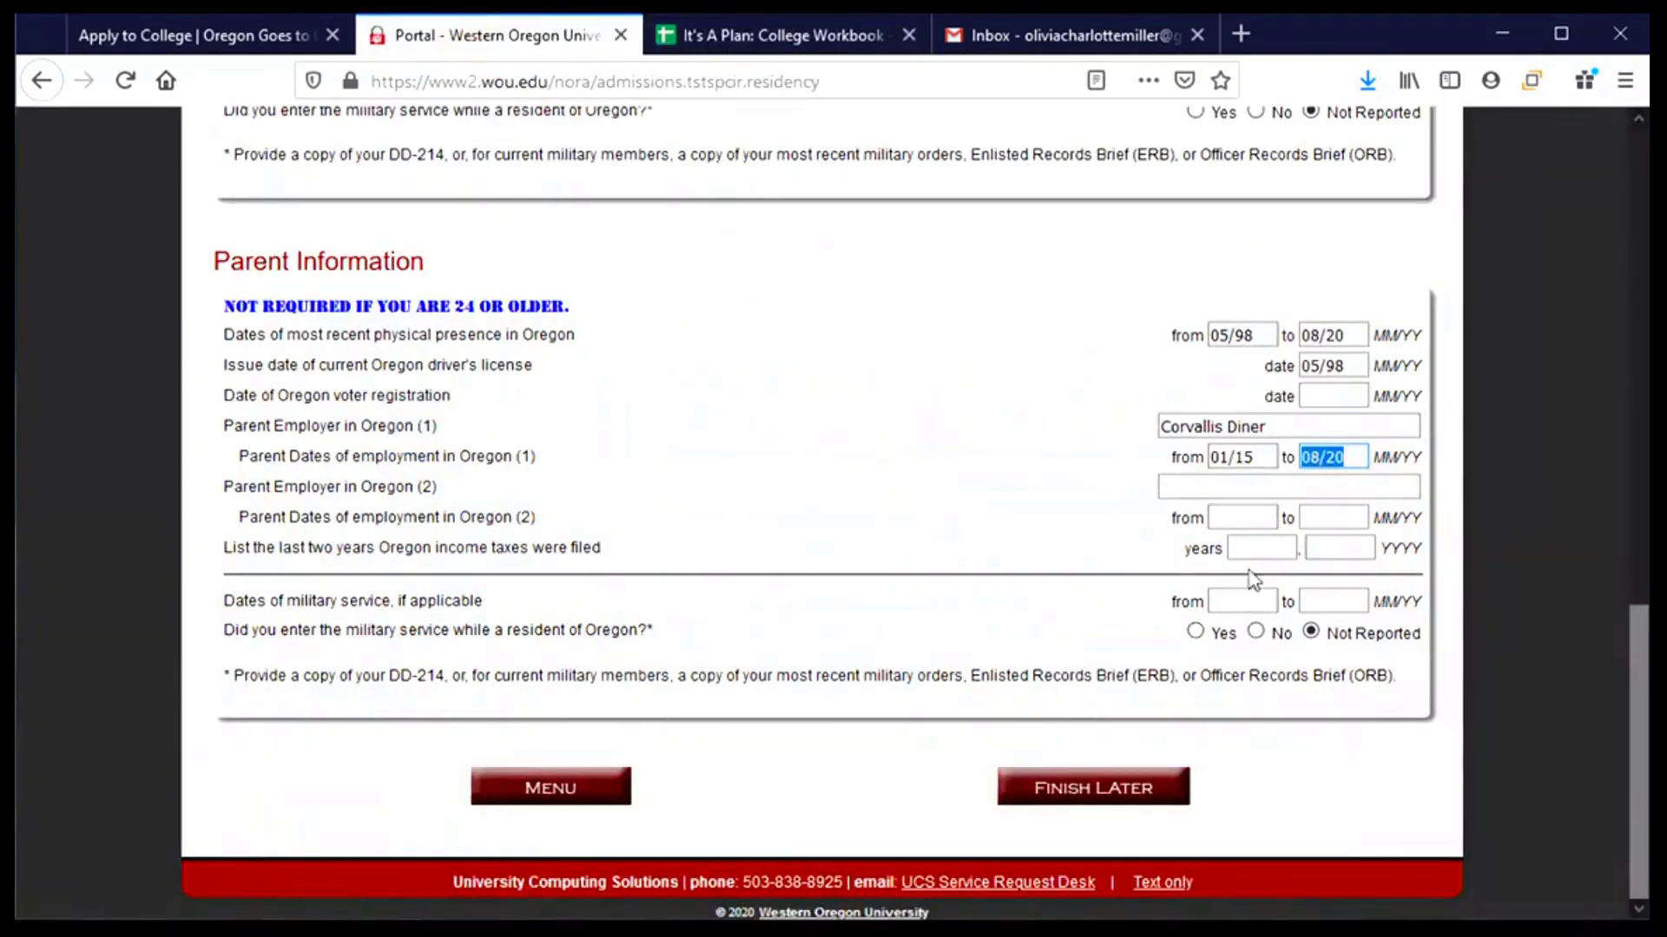
{"action": "left_click", "coordinate": [1254, 548]}
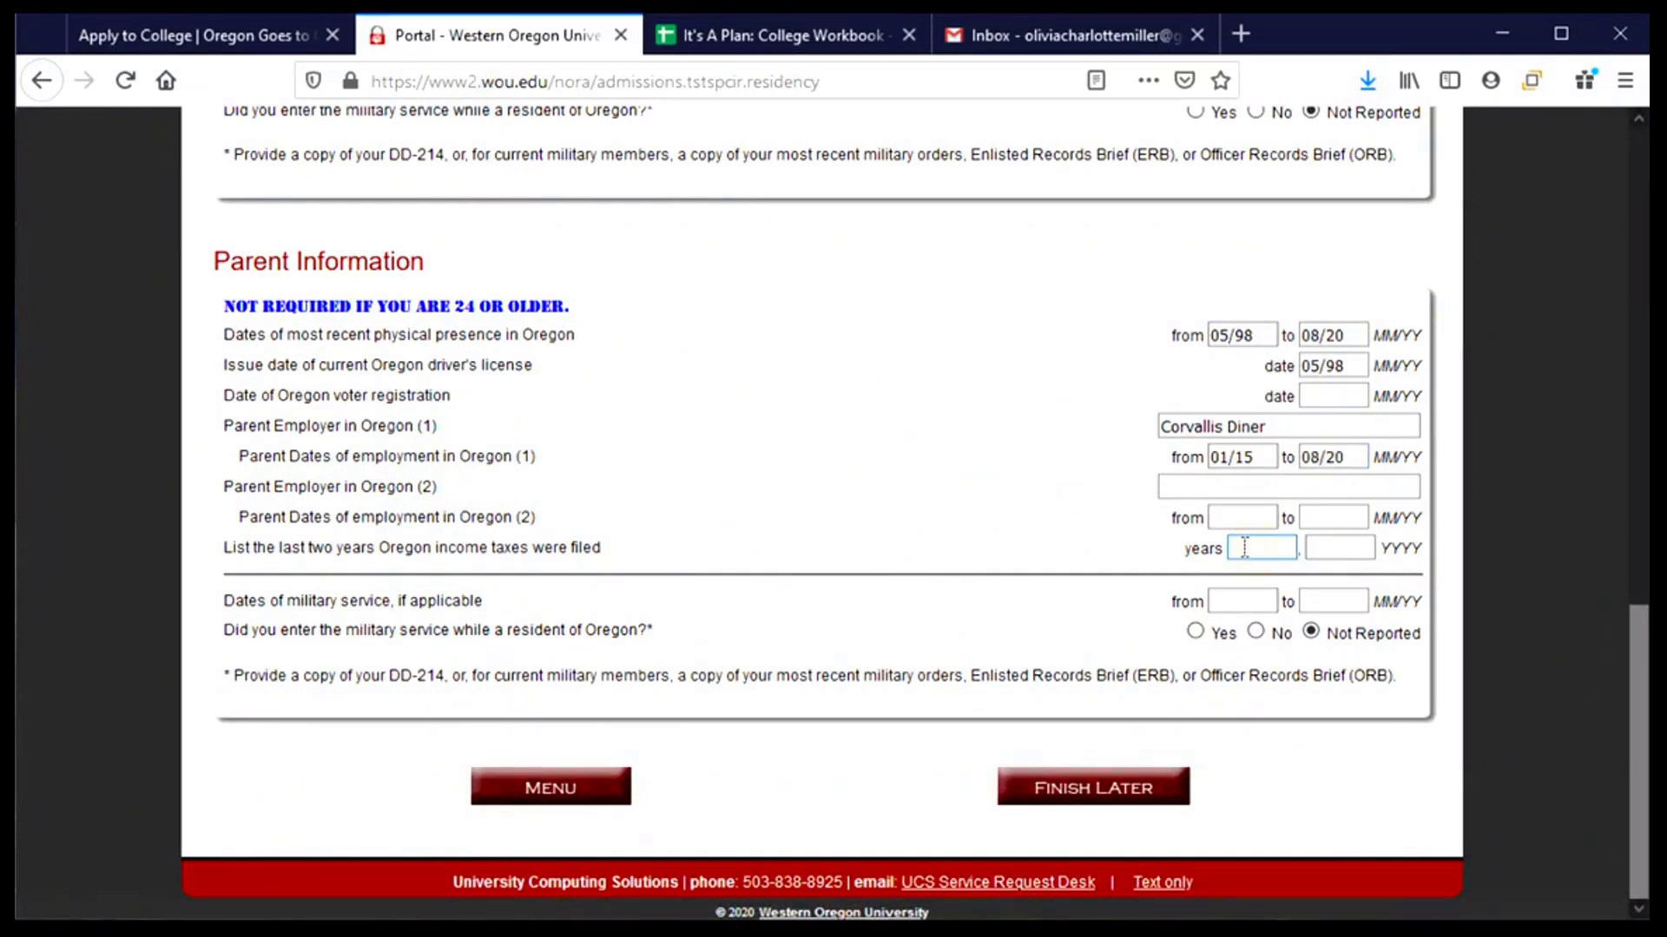
{"action": "type", "text": "2018"}
{"action": "key", "text": "Tab"}
{"action": "type", "text": "2019"}
{"action": "left_click", "coordinate": [866, 590]}
- Submit Residency Status and review the empty Special Circumstances statement page
{"action": "scroll", "coordinate": [966, 664], "scroll_direction": "up", "scroll_amount": 10}
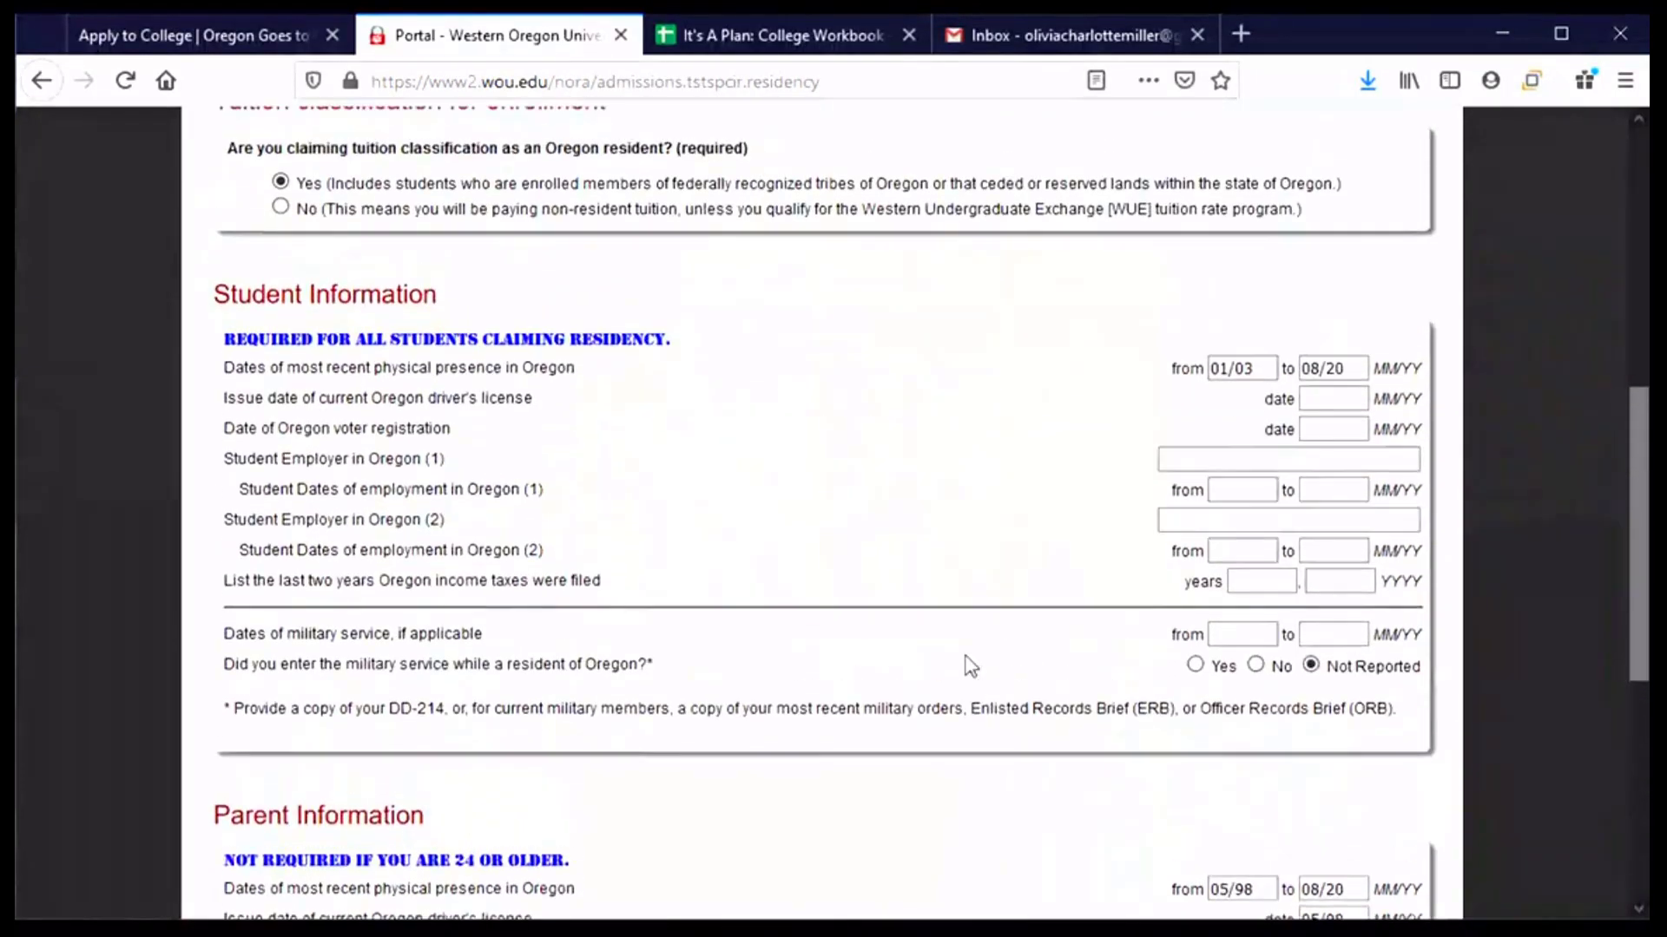
{"action": "scroll", "coordinate": [966, 664], "scroll_direction": "up", "scroll_amount": 5}
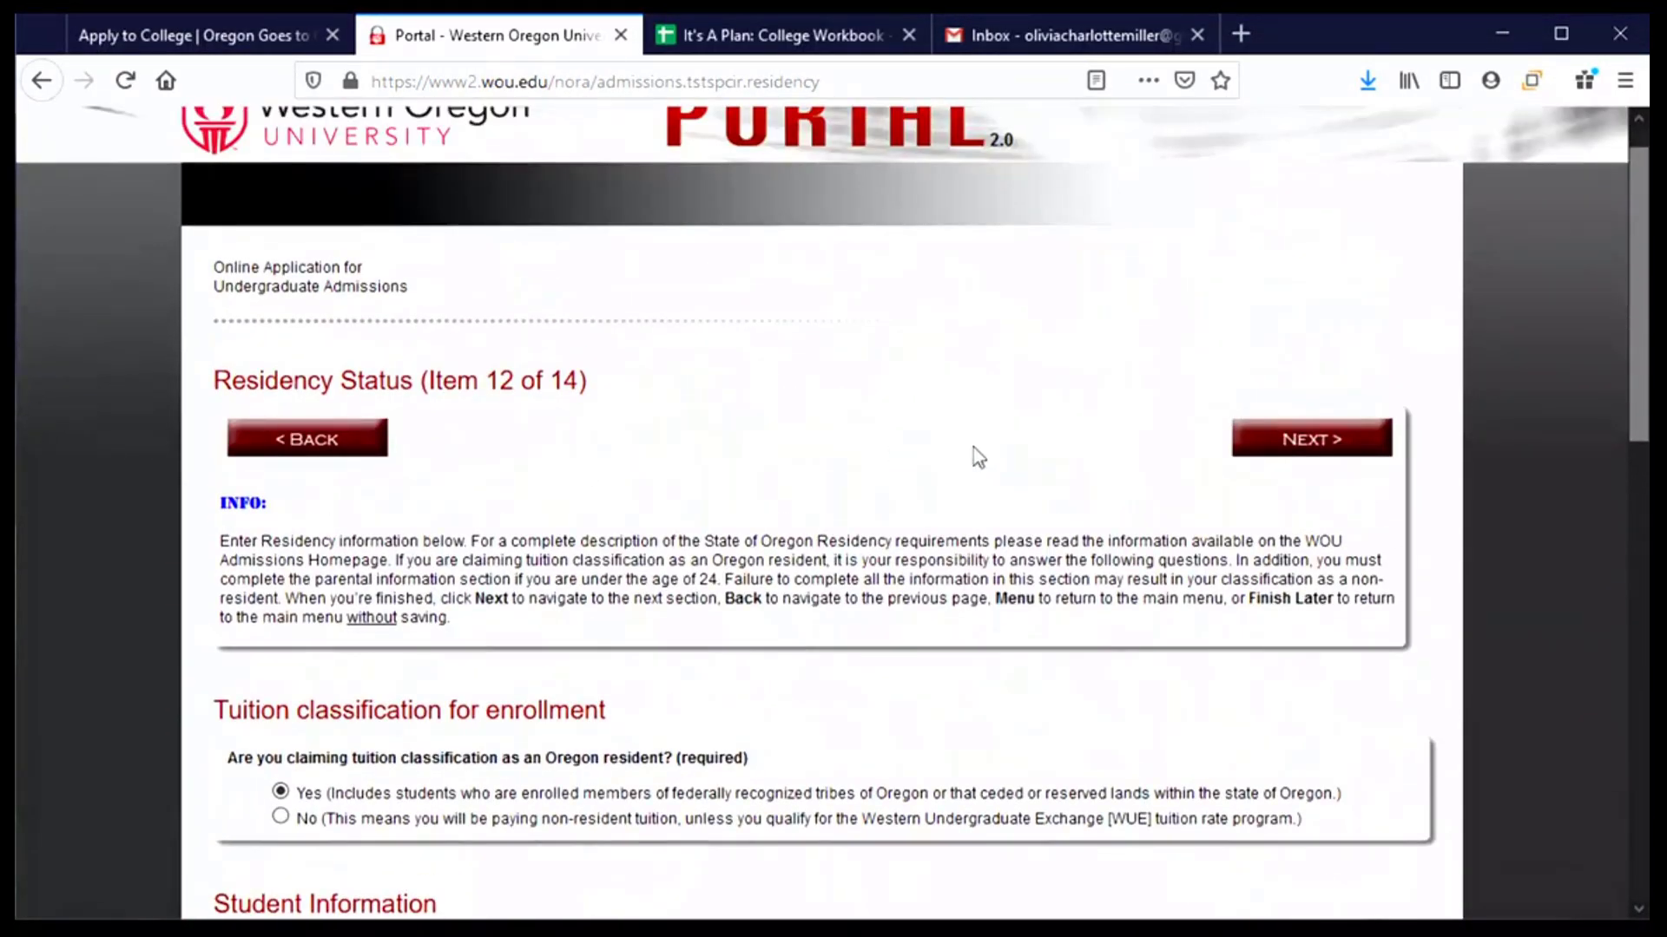
{"action": "left_click", "coordinate": [1320, 453]}
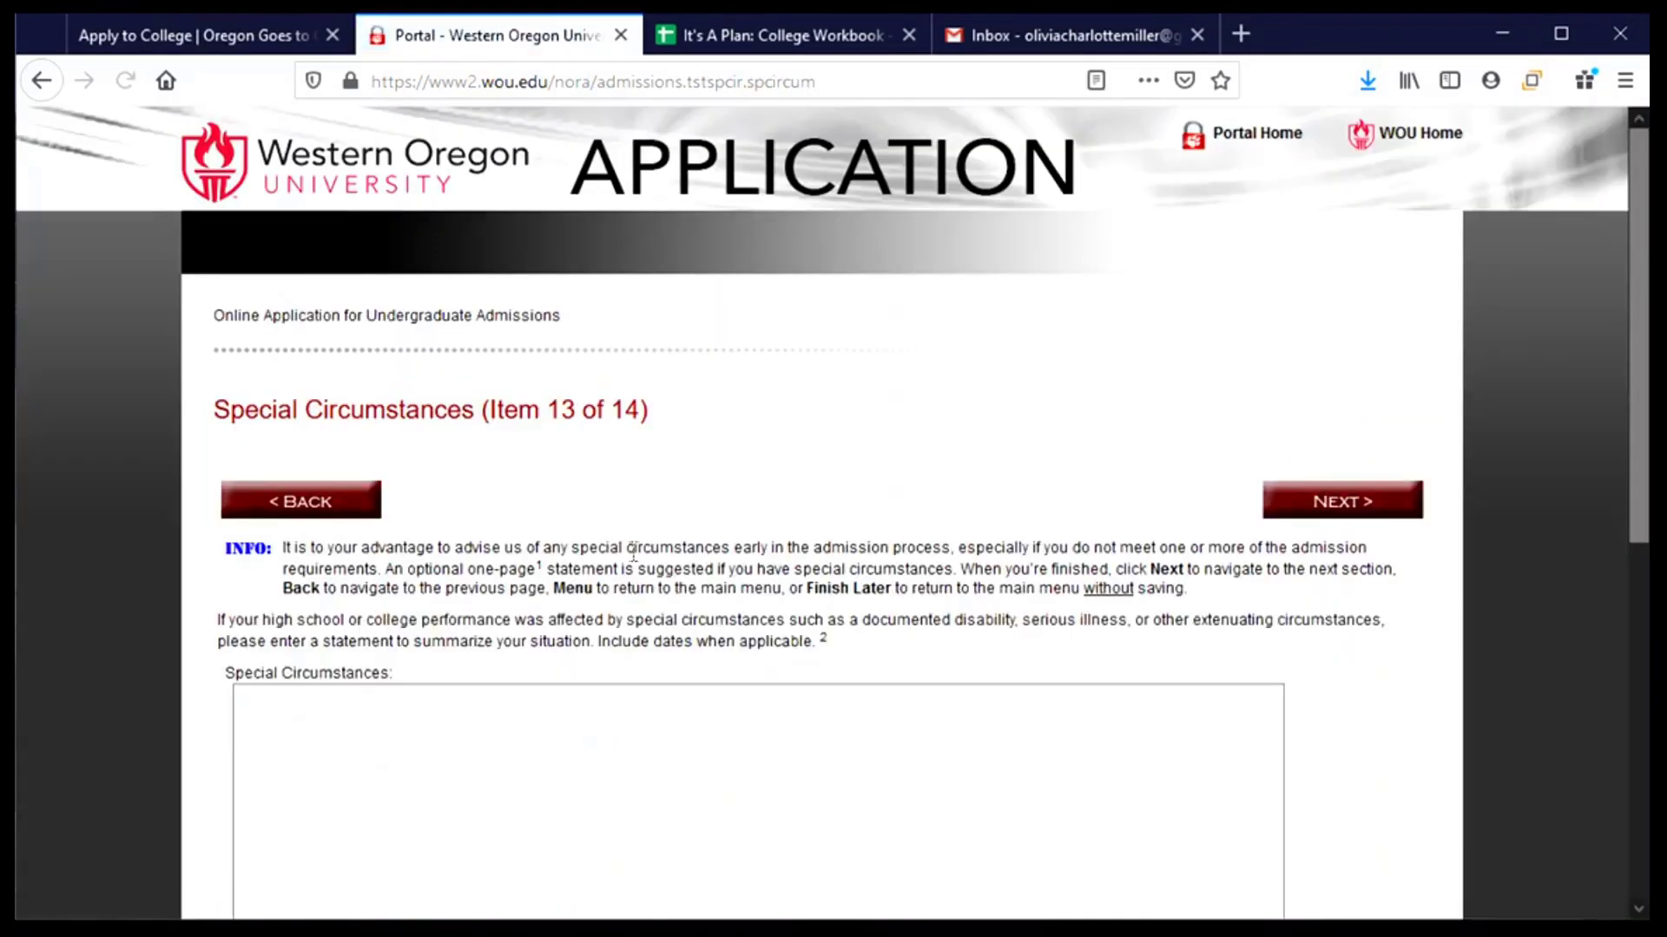
{"action": "scroll", "coordinate": [635, 556], "scroll_direction": "down", "scroll_amount": 3}
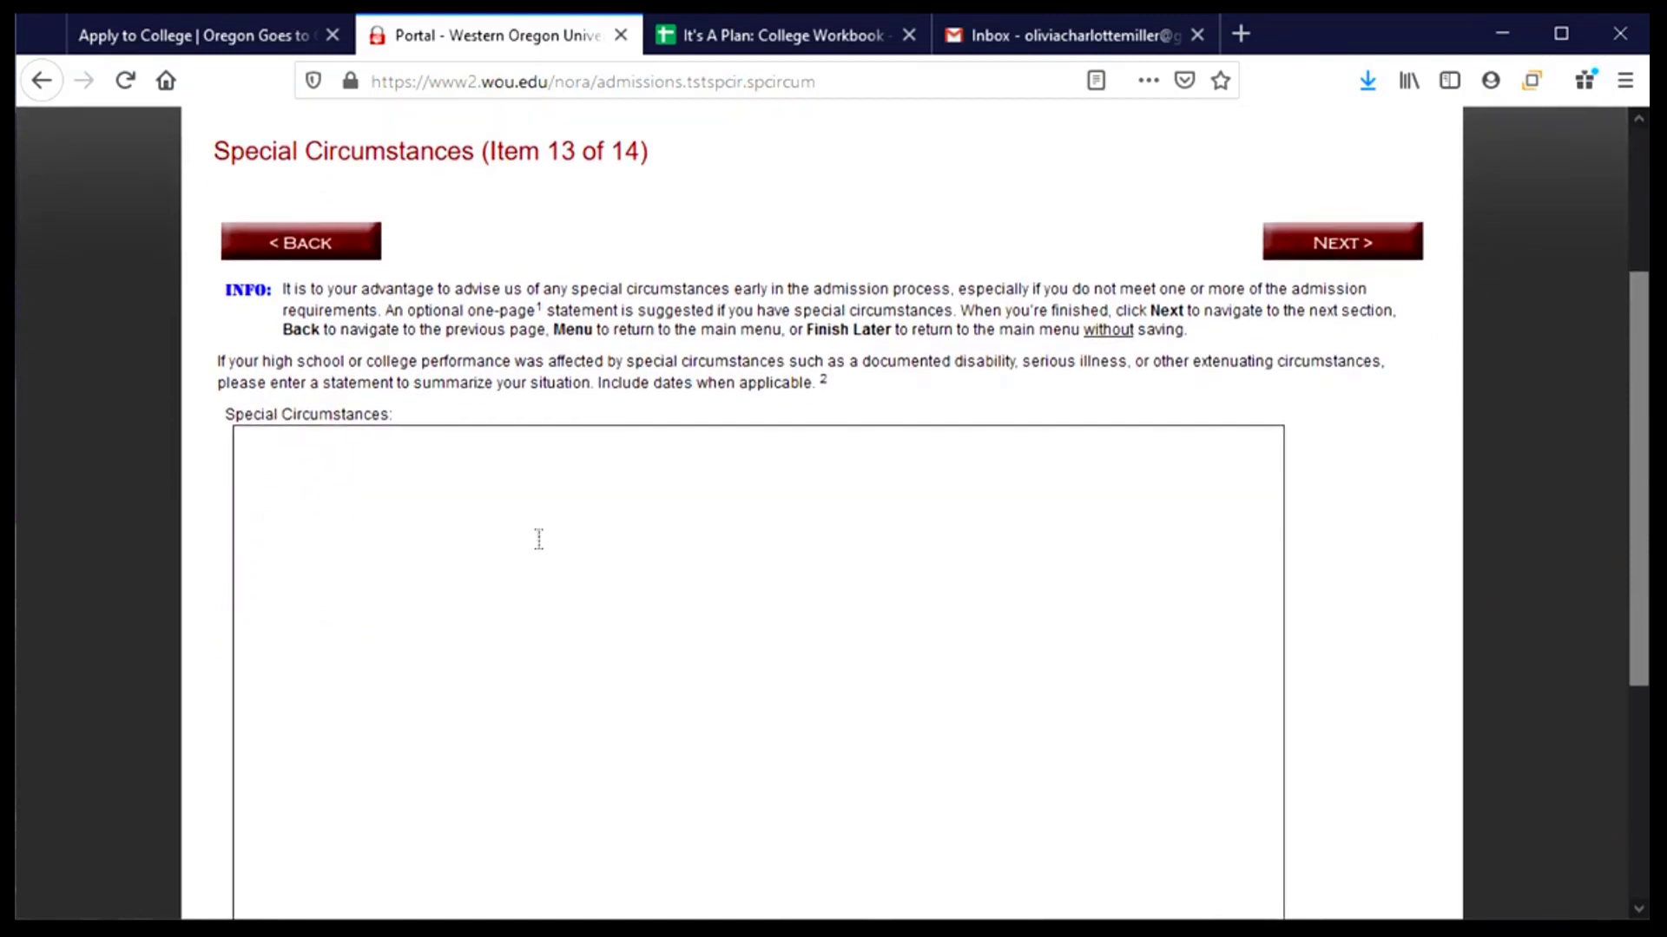
{"action": "scroll", "coordinate": [538, 539], "scroll_direction": "down", "scroll_amount": 2}
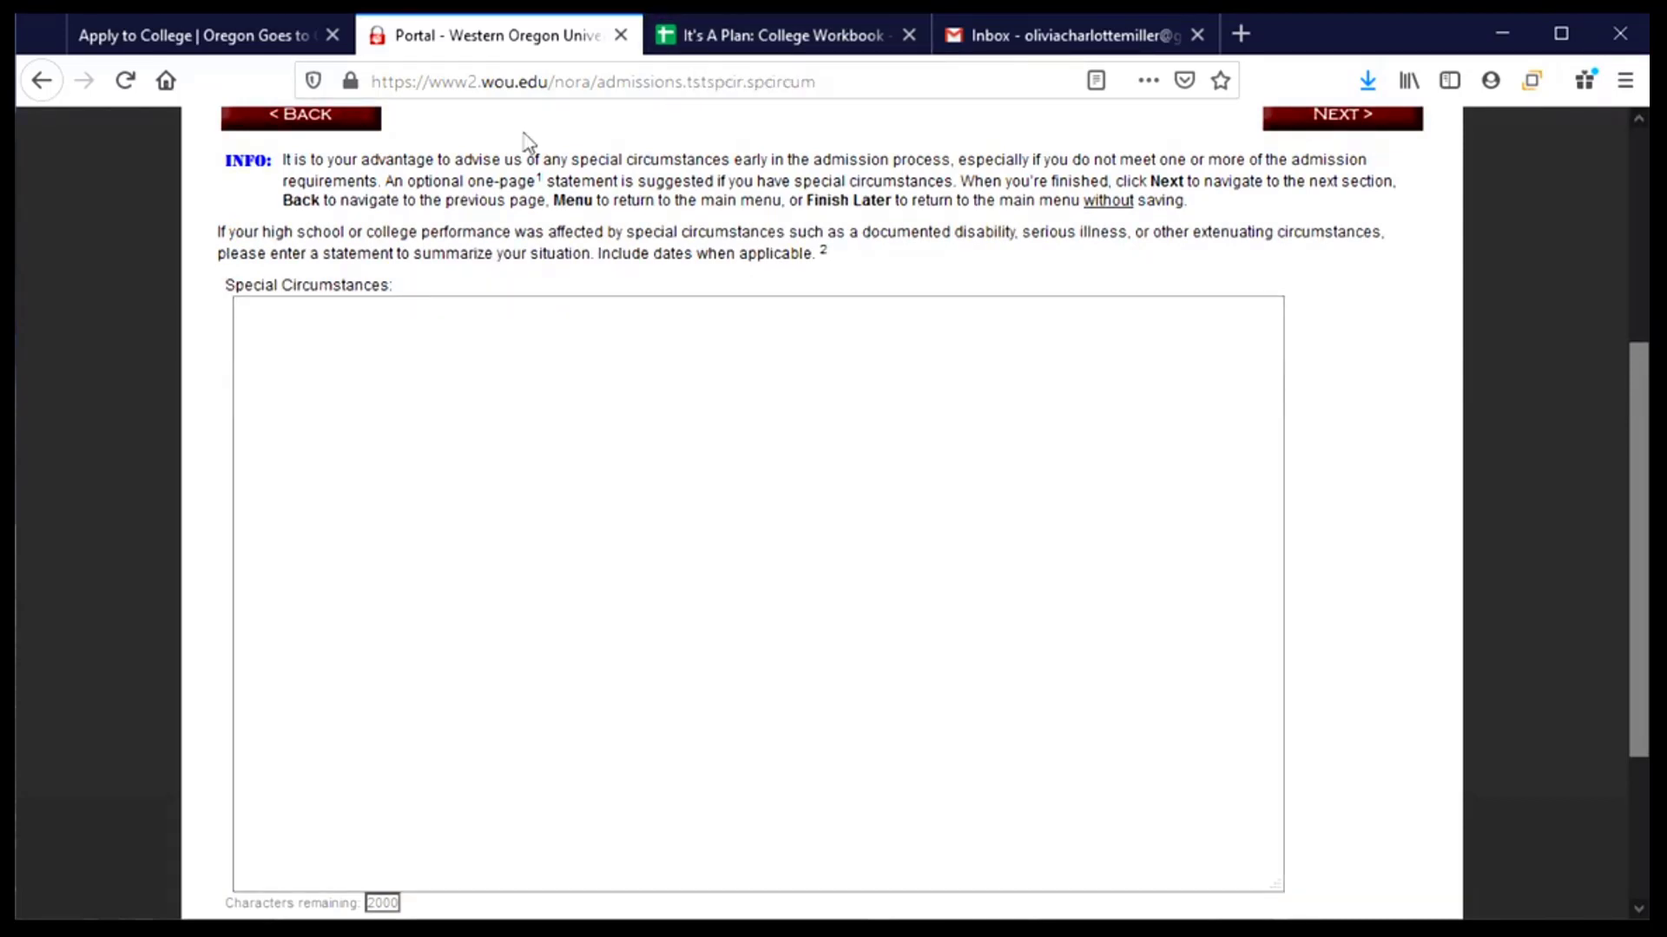
{"action": "scroll", "coordinate": [492, 439], "scroll_direction": "down", "scroll_amount": 1}
{"action": "scroll", "coordinate": [492, 439], "scroll_direction": "down", "scroll_amount": 2}
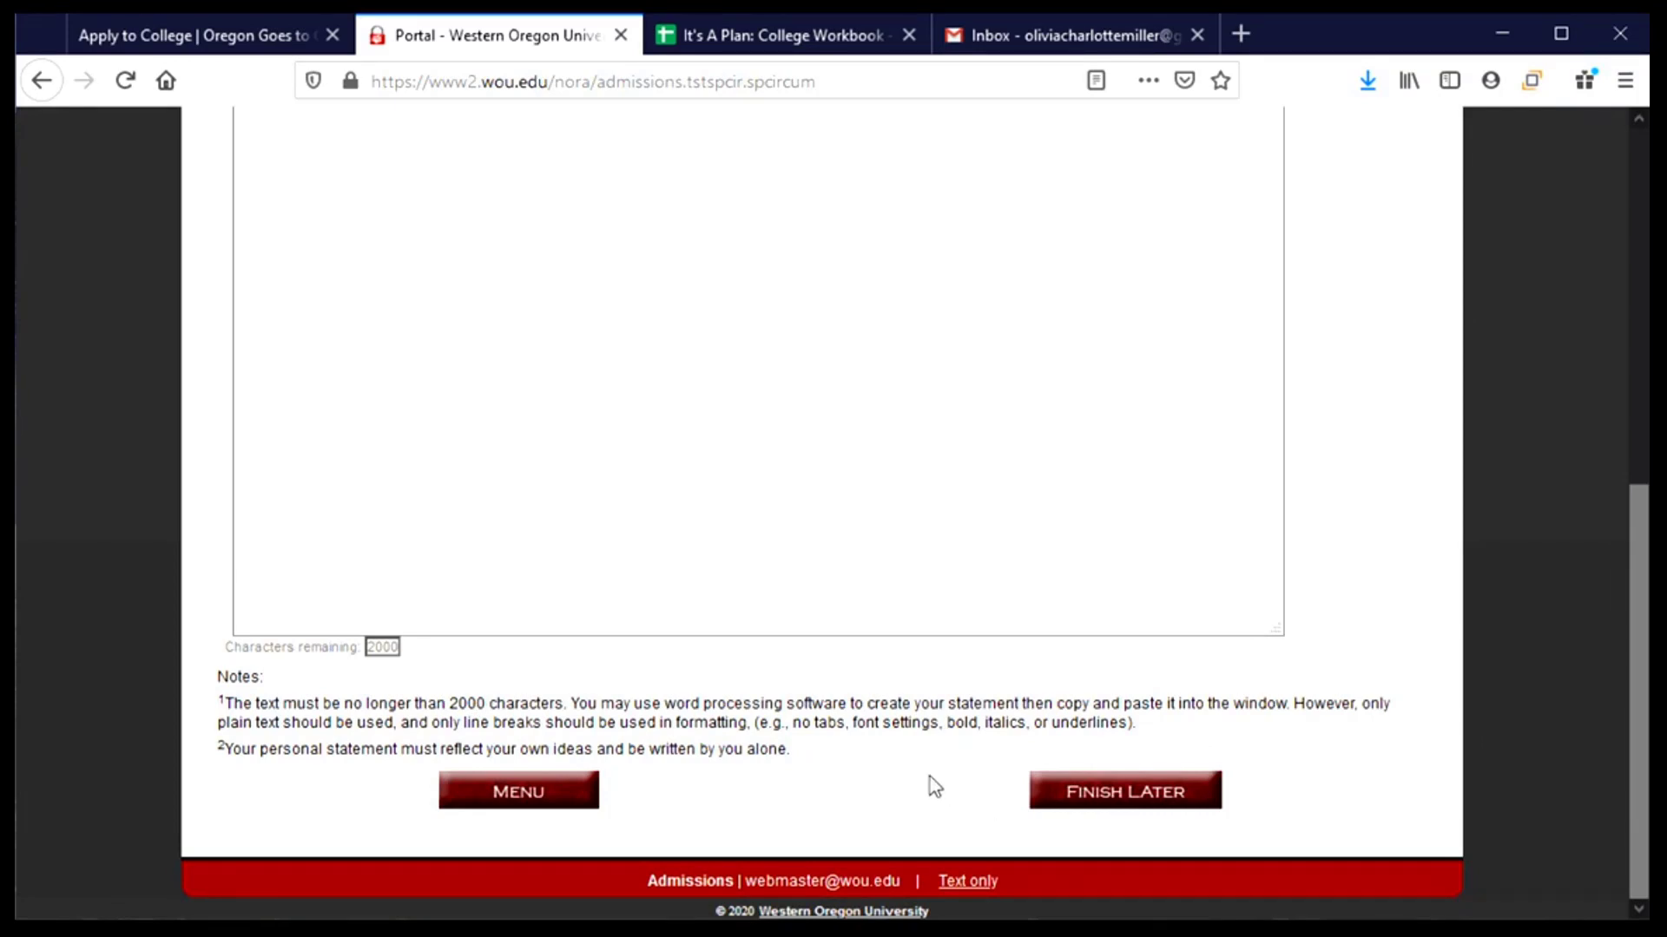
{"action": "scroll", "coordinate": [931, 775], "scroll_direction": "up", "scroll_amount": 7}
{"action": "scroll", "coordinate": [931, 775], "scroll_direction": "up", "scroll_amount": 1}
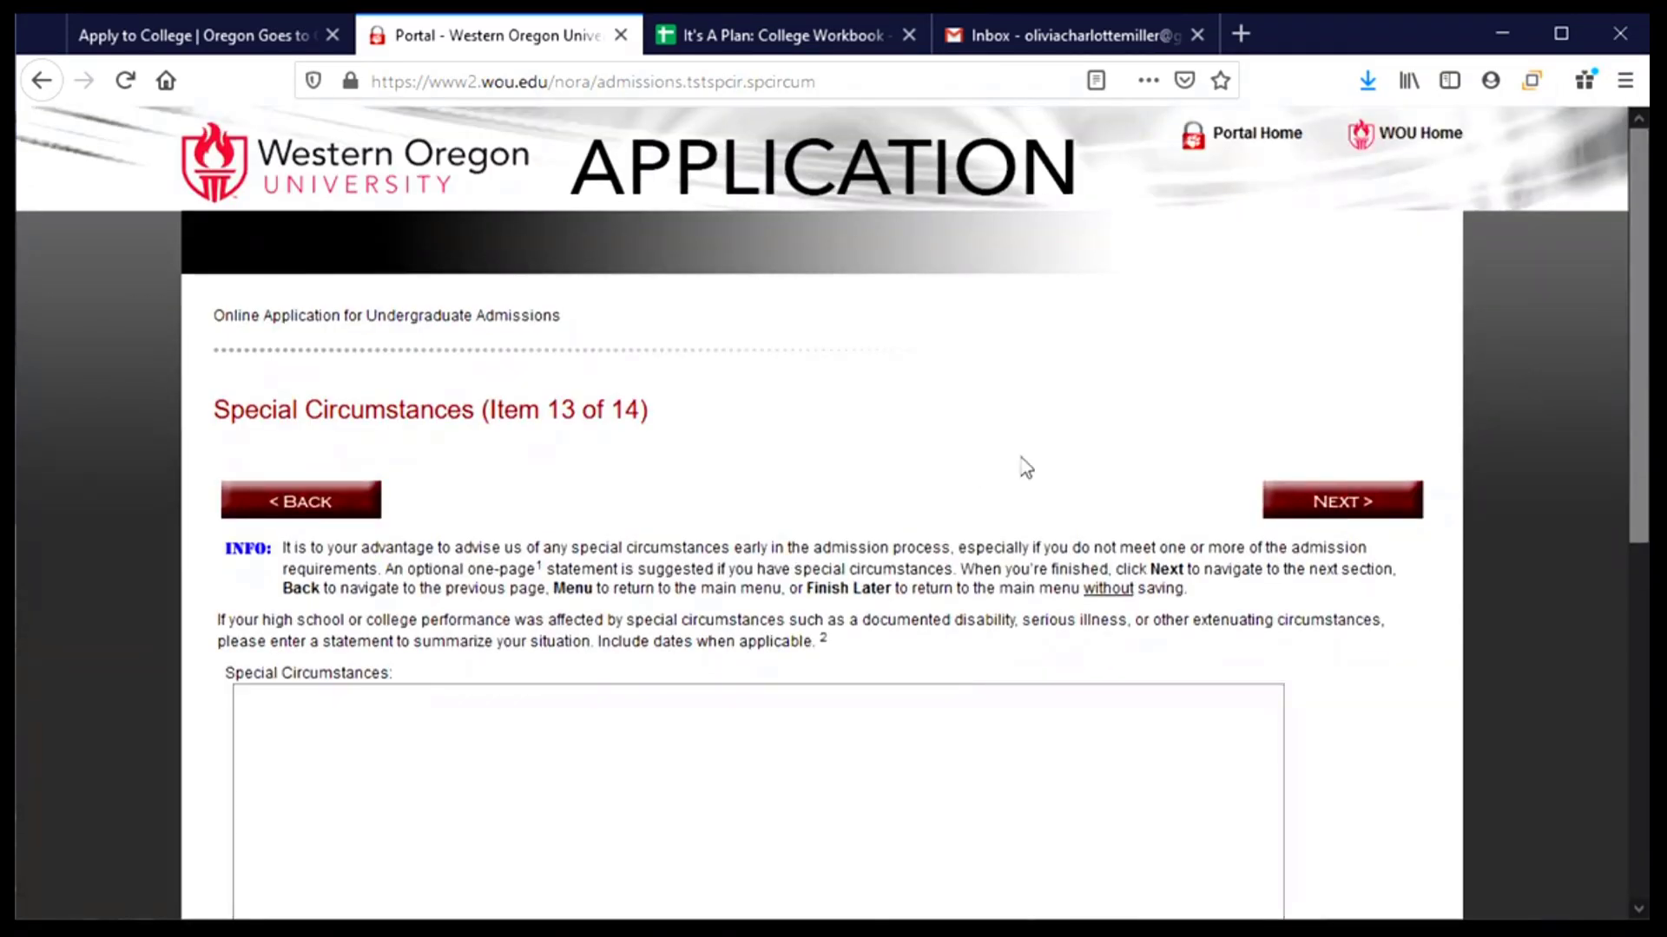
- Leave the Special Circumstances statement empty and review the Final Check submit and payment options
{"action": "left_click", "coordinate": [1344, 507]}
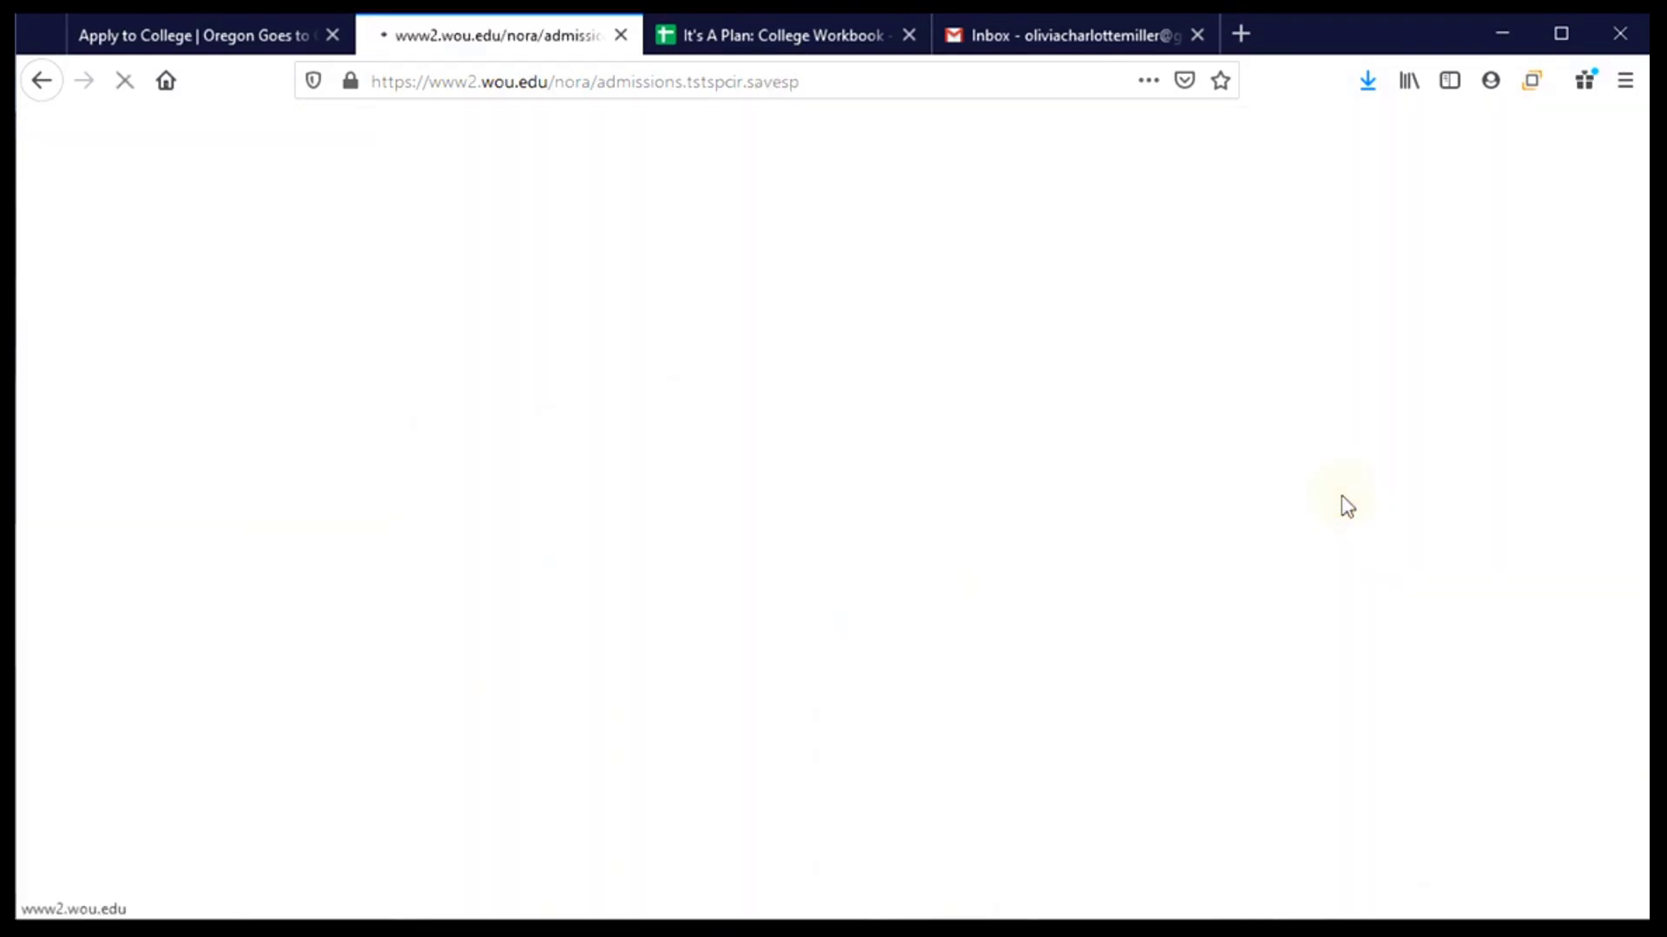
{"action": "scroll", "coordinate": [548, 525], "scroll_direction": "down", "scroll_amount": 3}
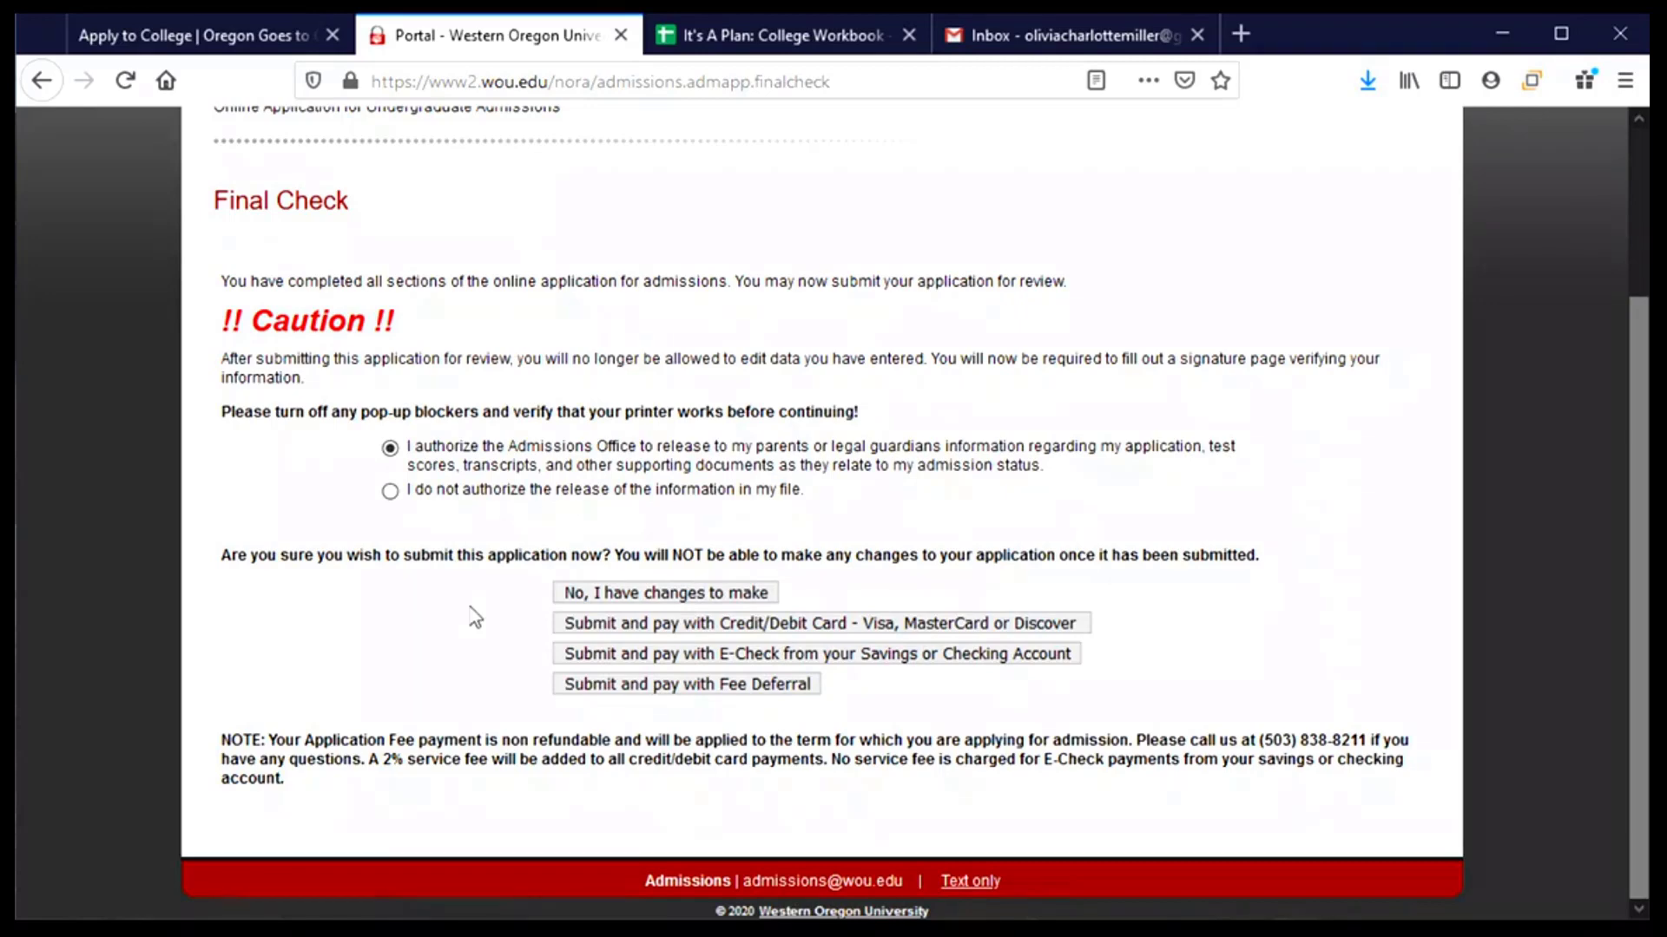
{"action": "scroll", "coordinate": [457, 619], "scroll_direction": "up", "scroll_amount": 2}
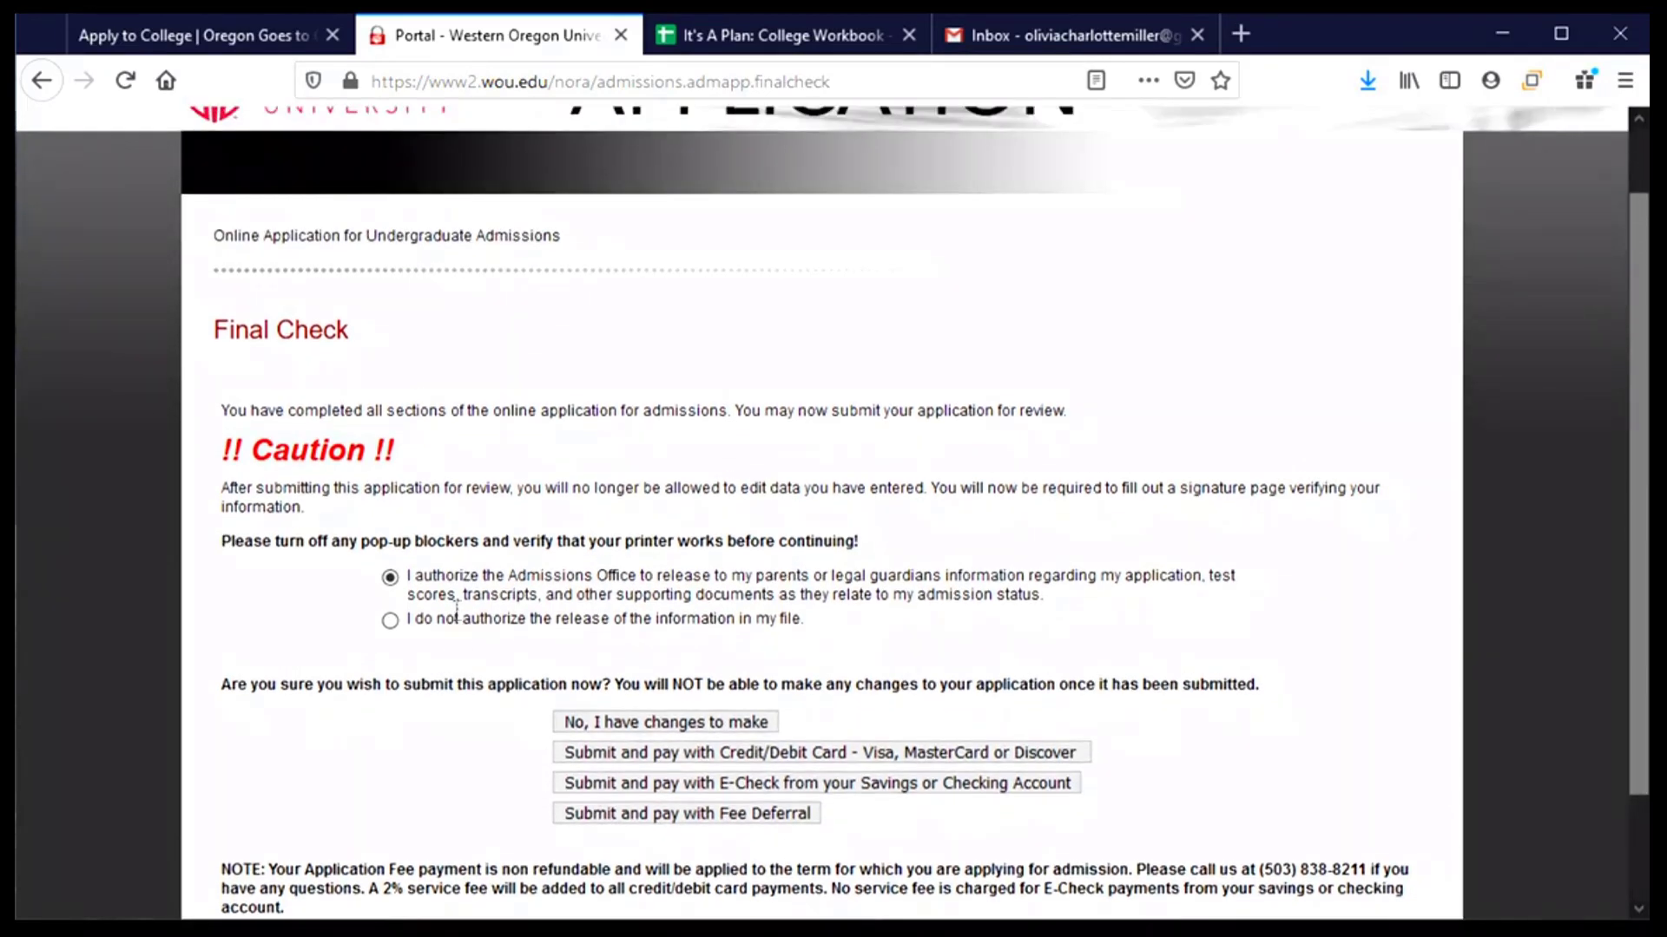
{"action": "scroll", "coordinate": [459, 620], "scroll_direction": "down", "scroll_amount": 2}
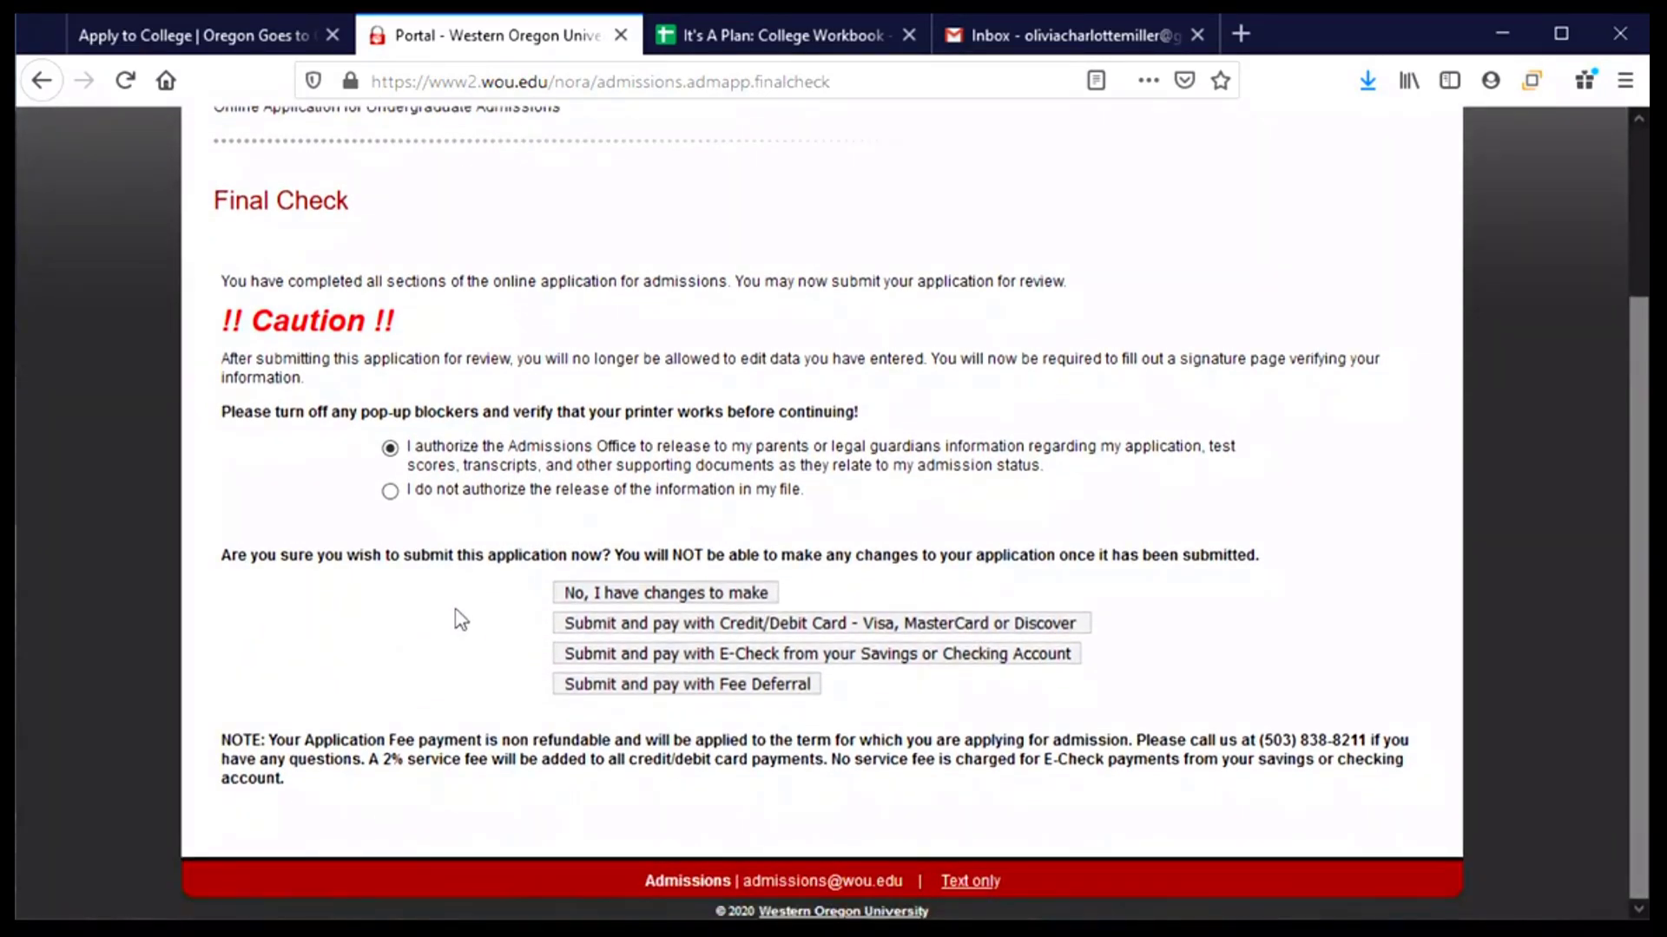